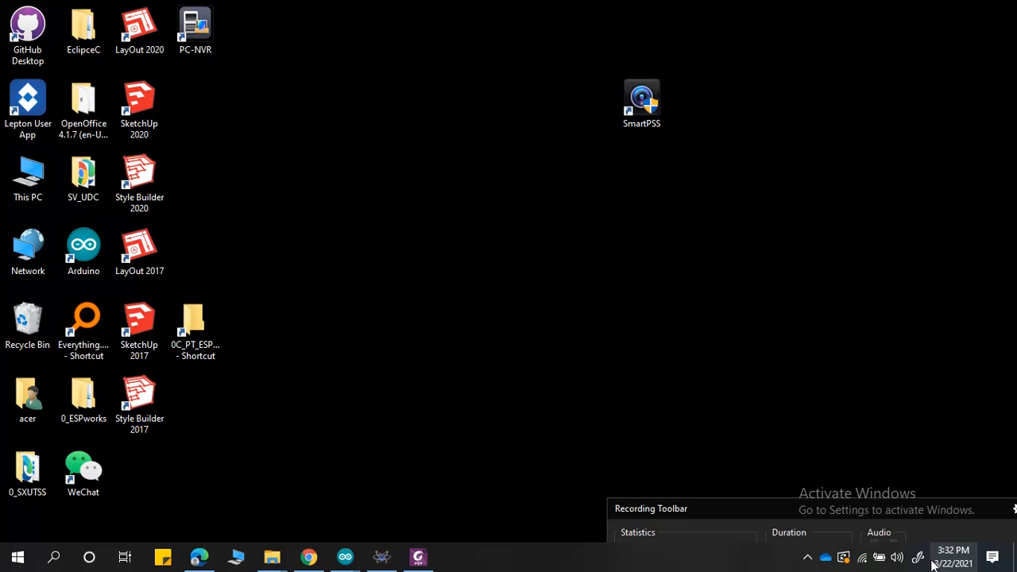
Step: Switch to Proteus 8 Professional and start a new project
mouse_move(942, 499)
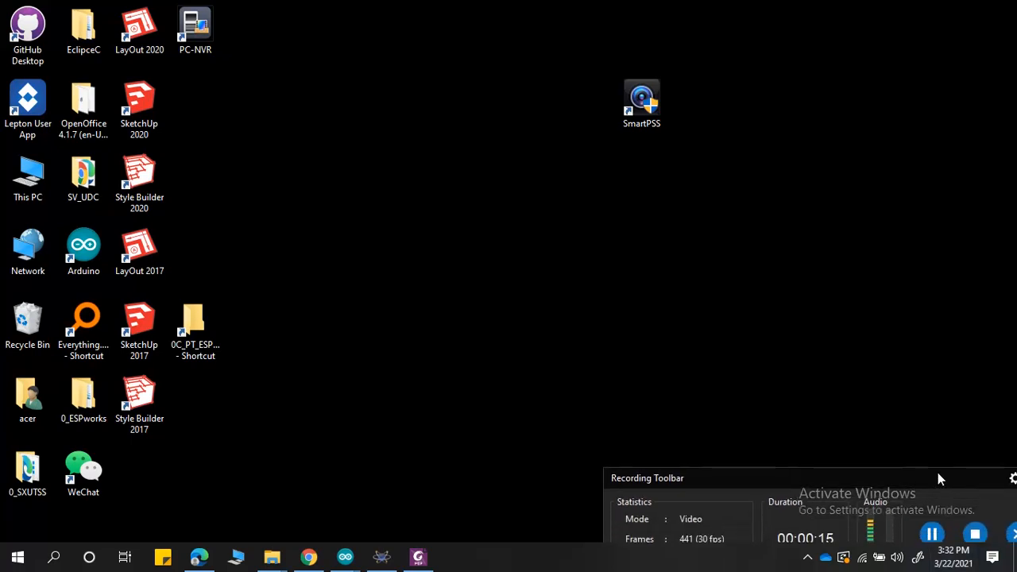
left_click(382, 559)
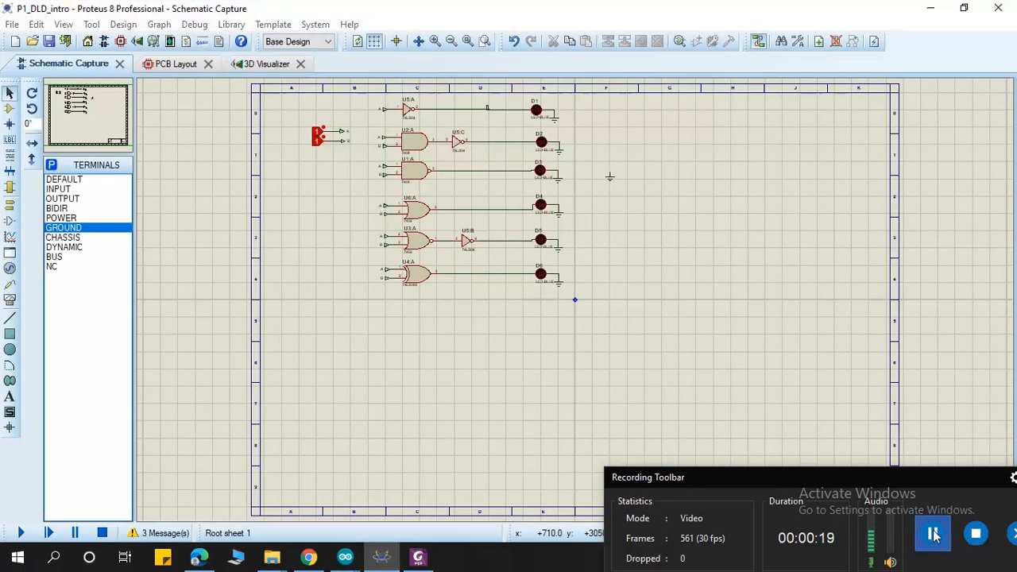
left_click(14, 25)
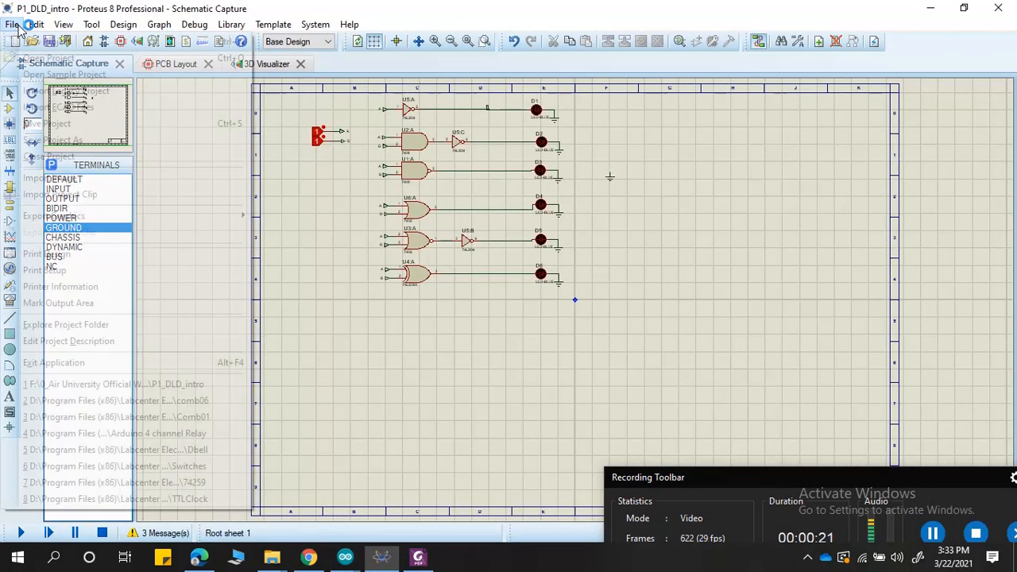
left_click(30, 45)
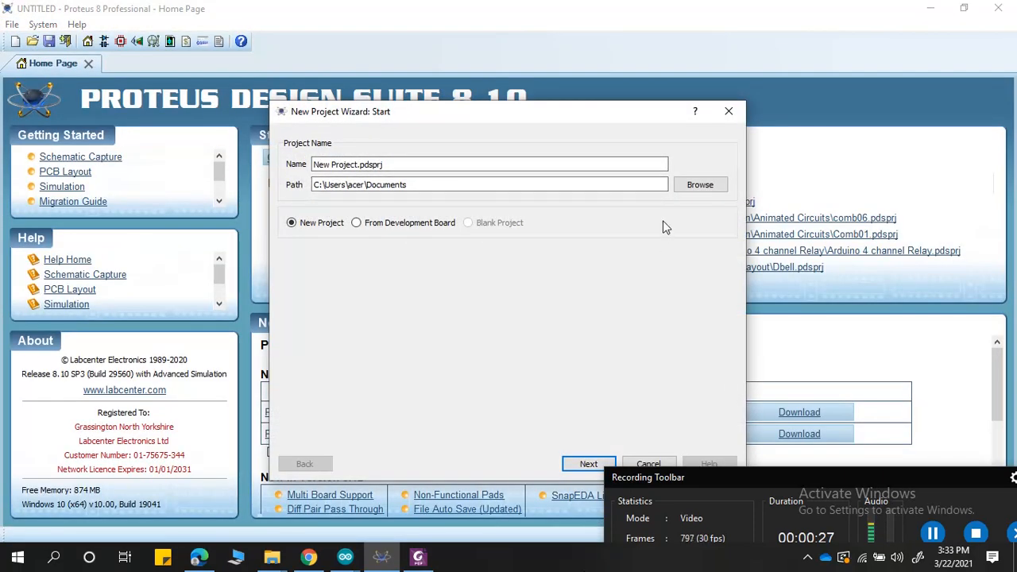
Step: Browse for the project's save path and open the New Volume (F:) drive
left_click(691, 188)
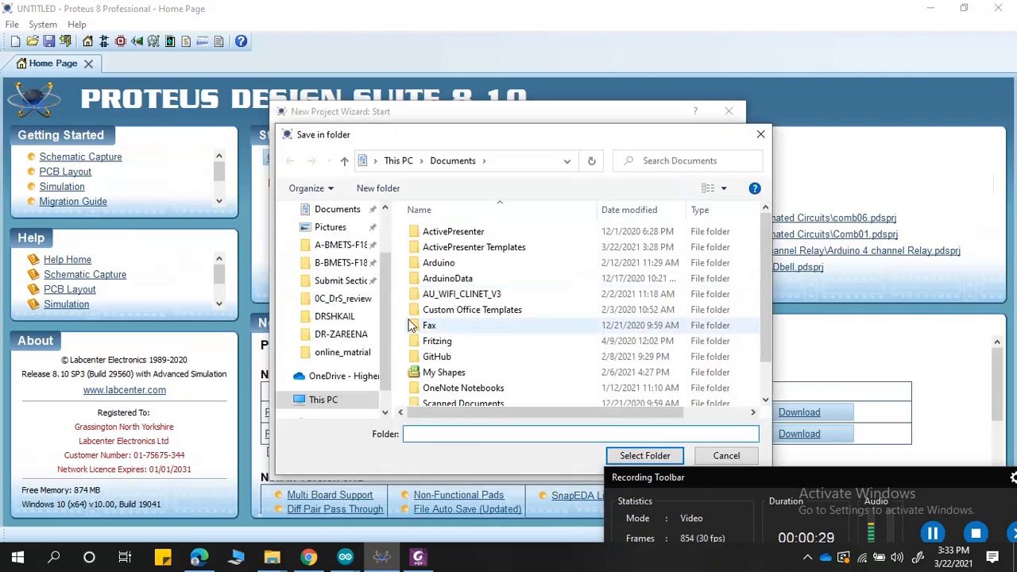
scroll(338, 350, "down", 1)
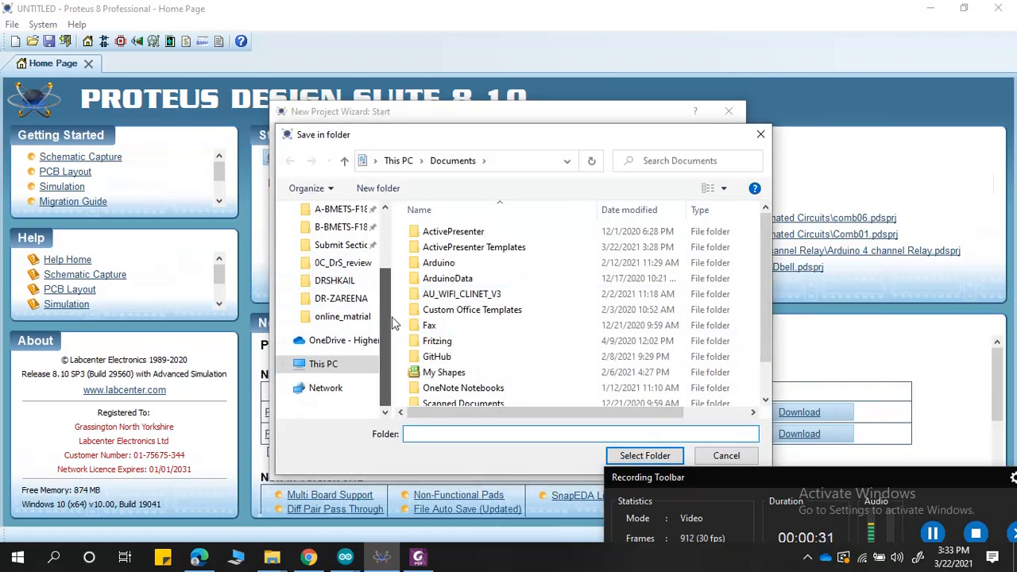
left_click(330, 363)
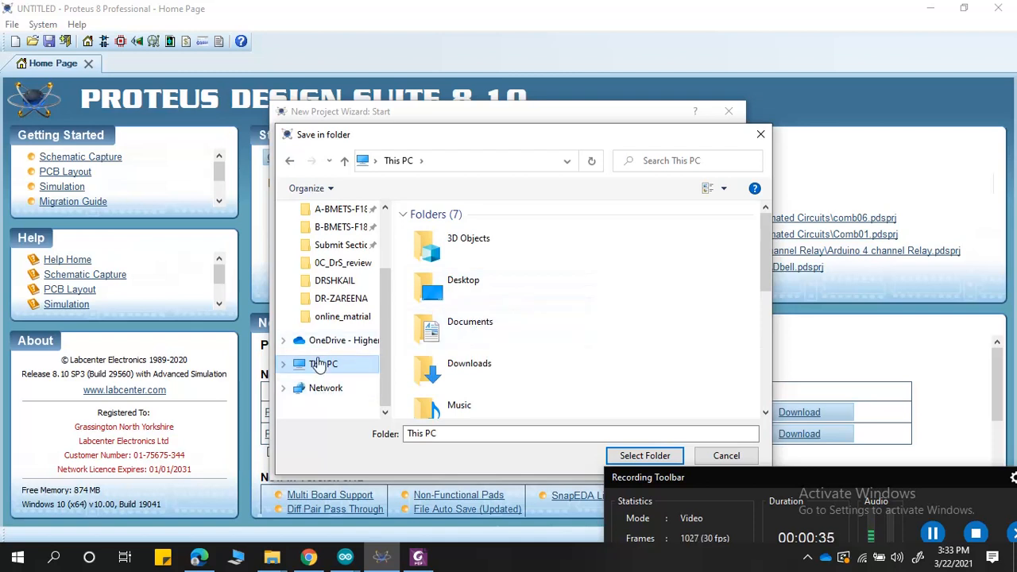
double_click(468, 324)
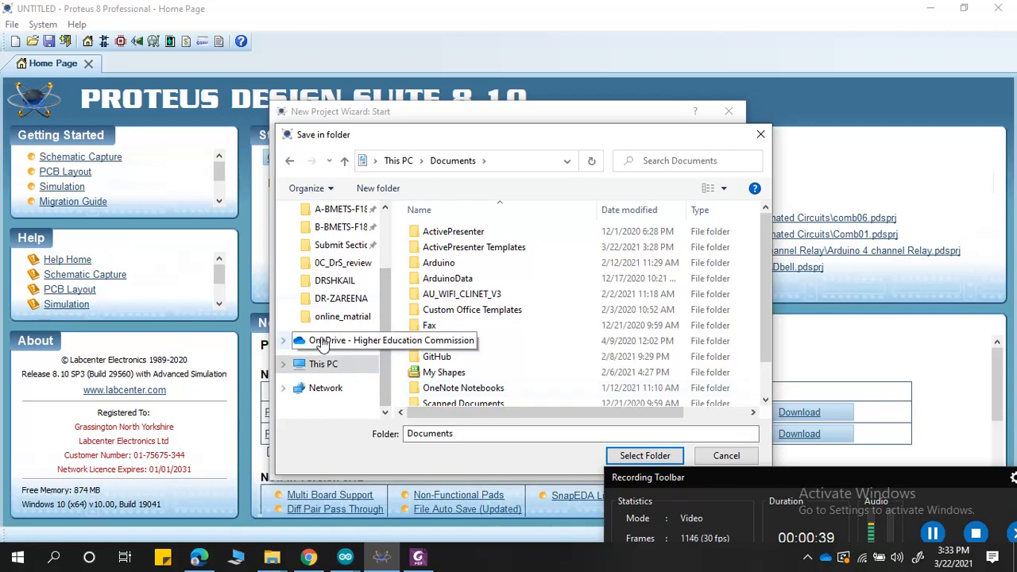
left_click(322, 365)
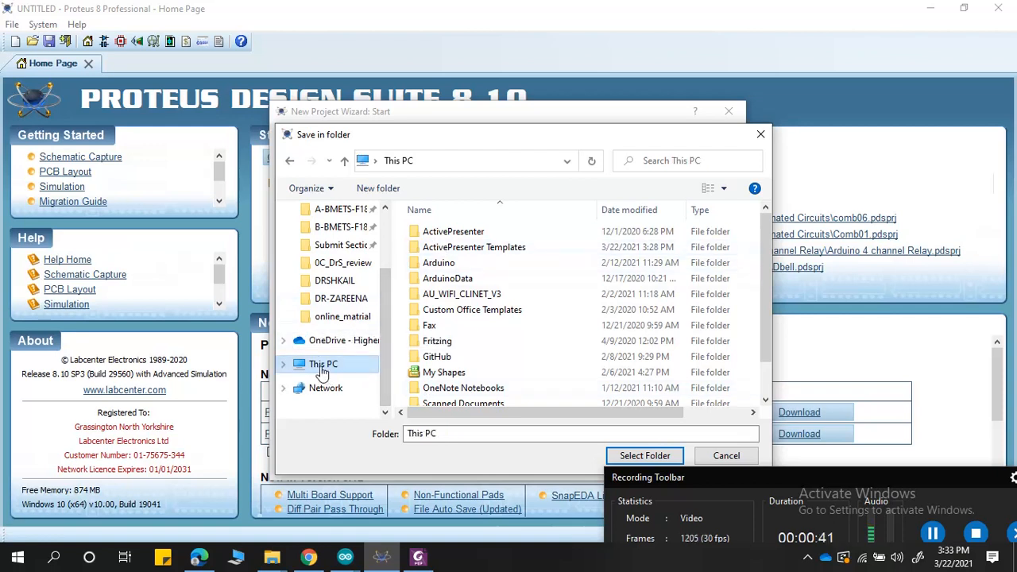
scroll(439, 359, "down", 5)
double_click(486, 355)
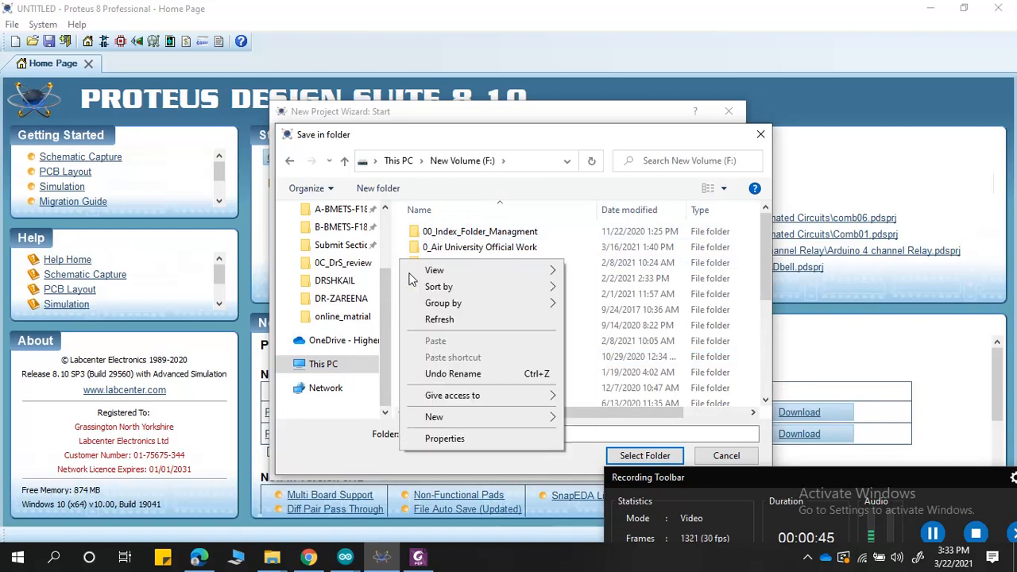
Step: Create a folder named DLD_PROJECTS on the F: drive
right_click(401, 261)
mouse_move(560, 417)
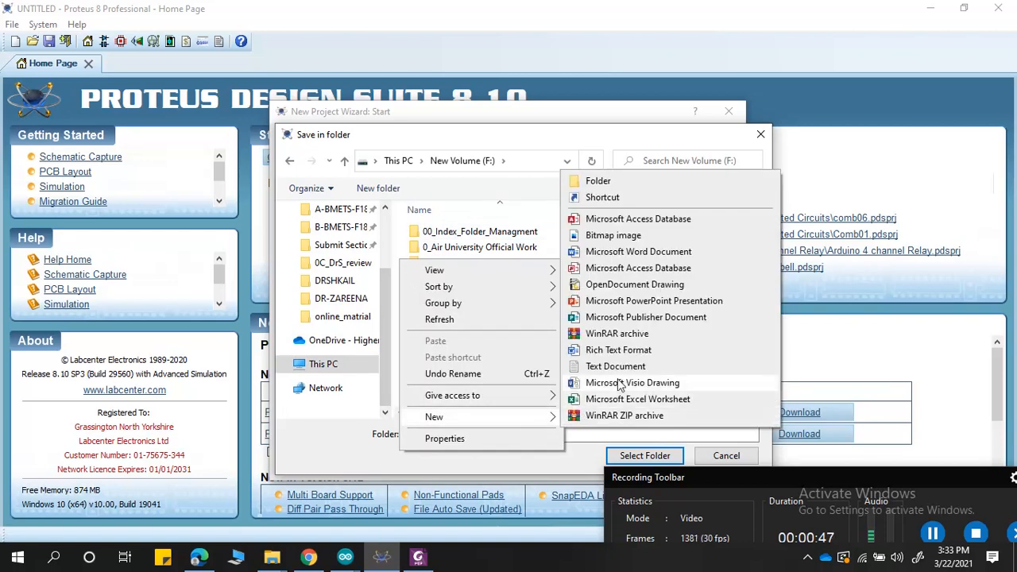
left_click(597, 180)
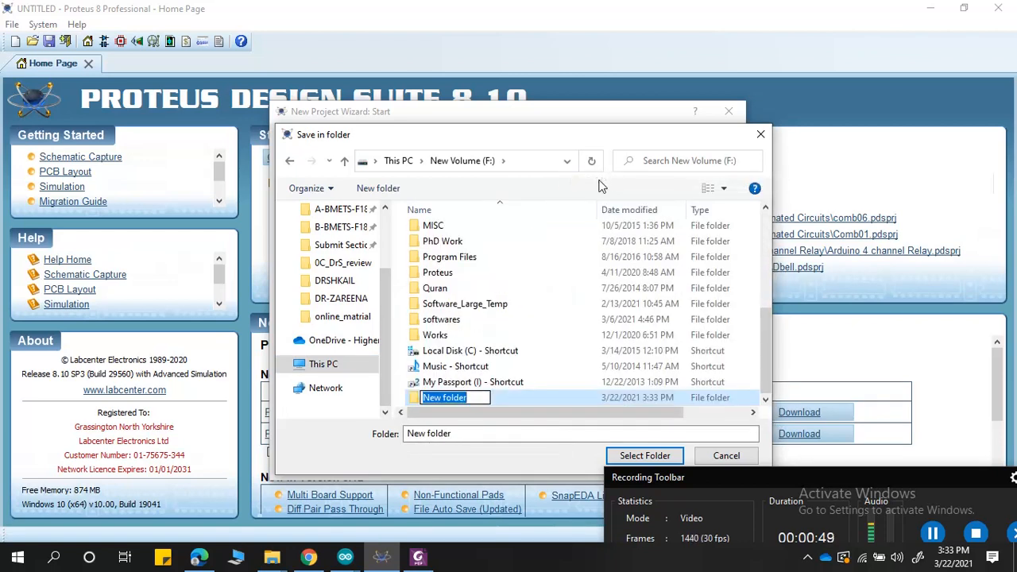
key("BackSpace")
type("HB")
key("BackSpace")
key("BackSpace")
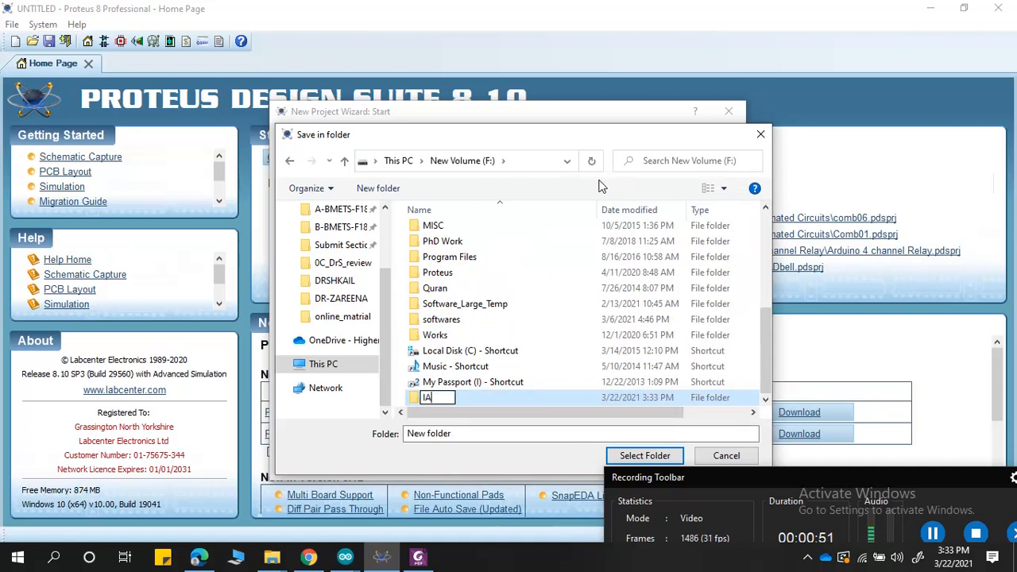
type("DLD_pR")
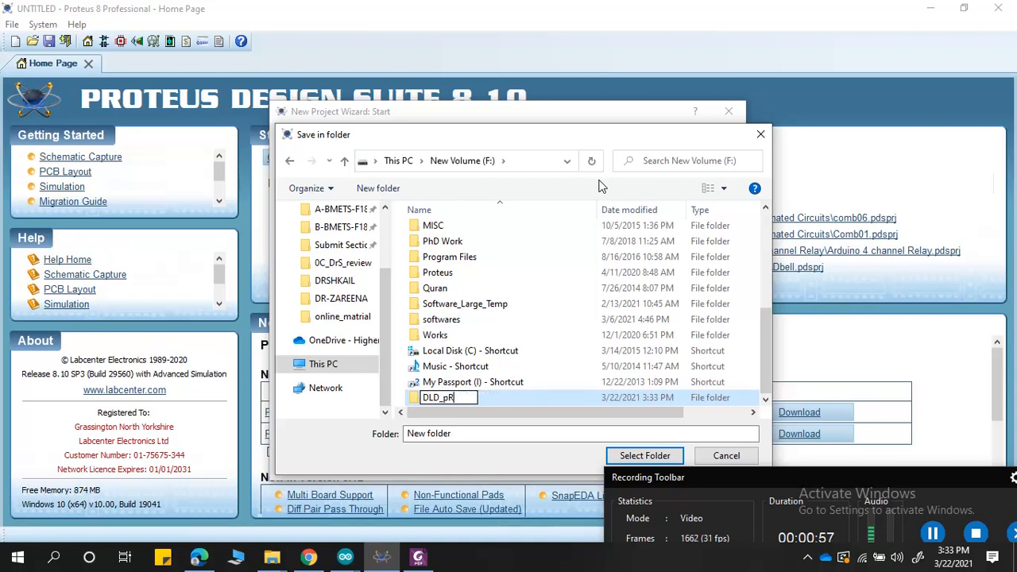
key("BackSpace")
key("BackSpace")
type("PROJECTS")
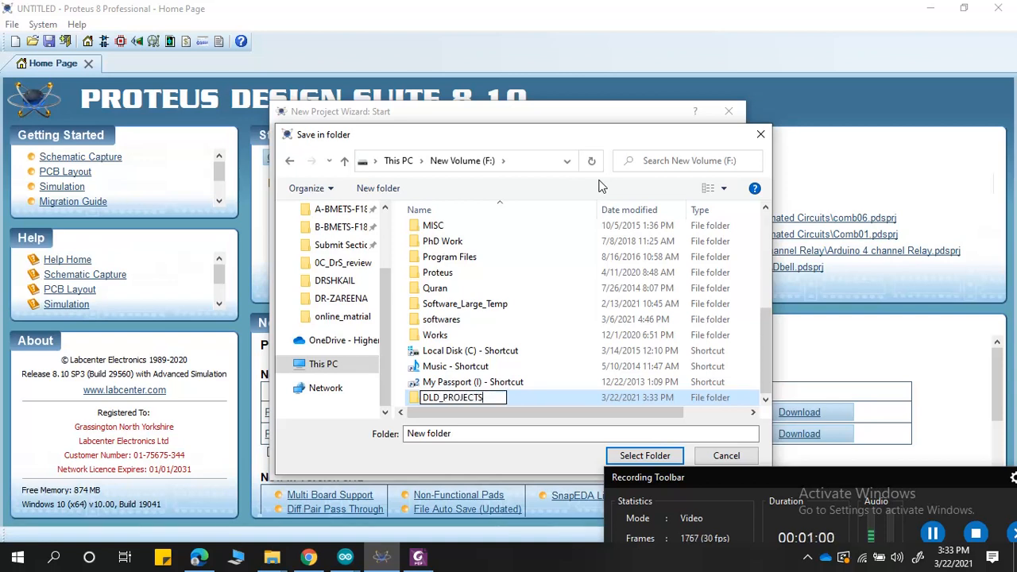
key("Return")
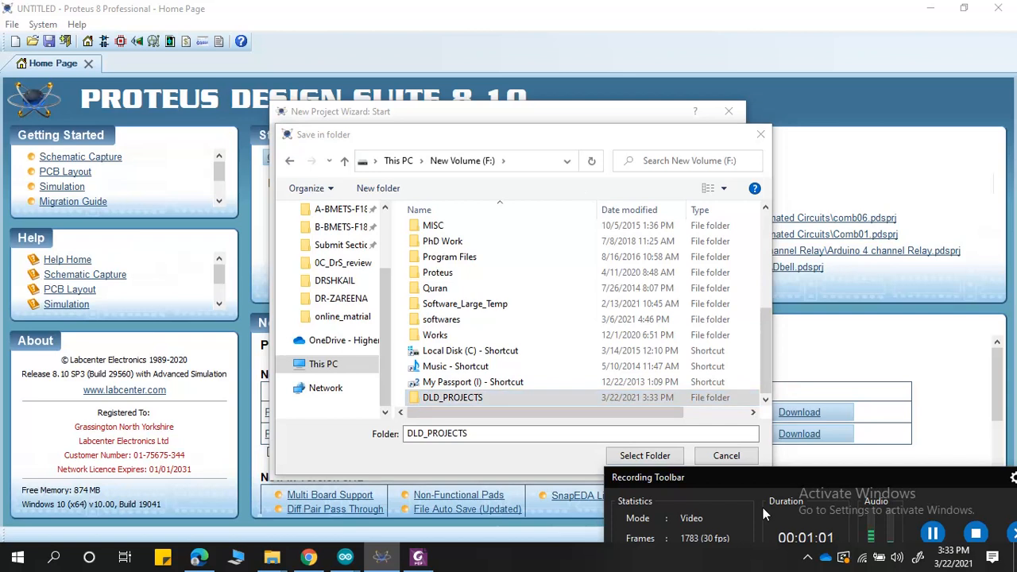
Step: Use the DLD_PROJECTS folder as the project path and name the project DLD_P1
left_click(676, 293)
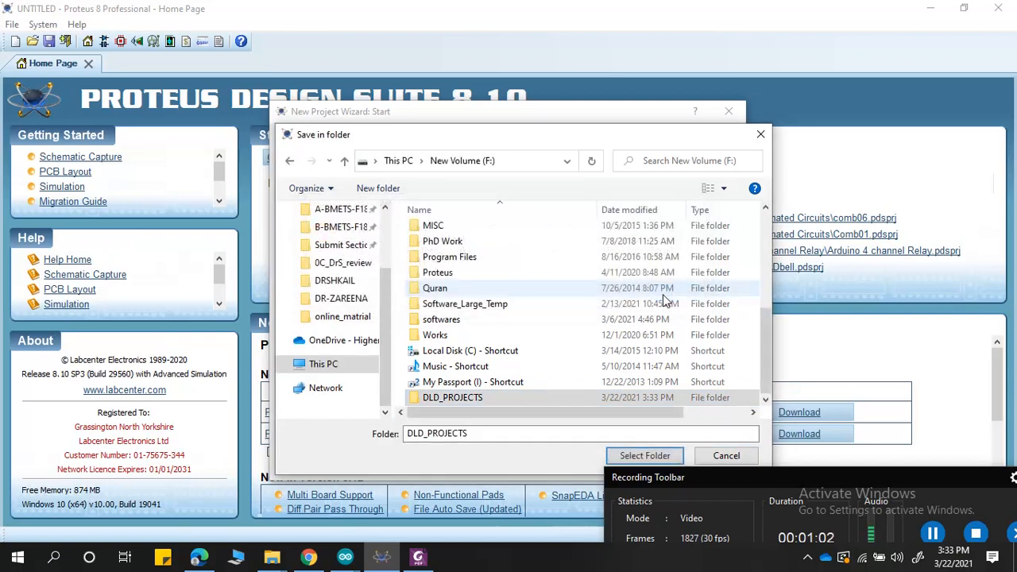
left_click(644, 455)
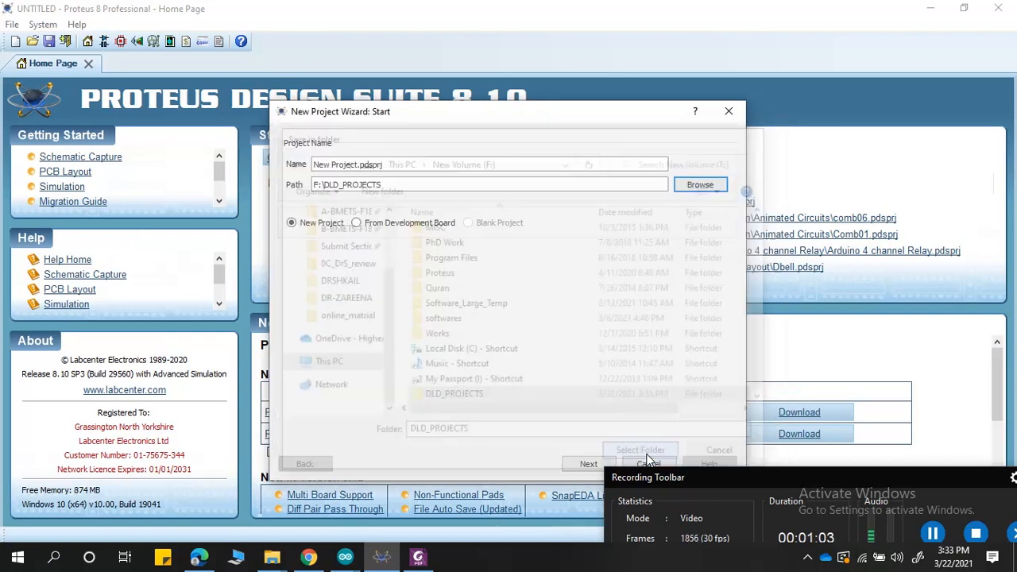
left_click(381, 164)
key("ctrl+a")
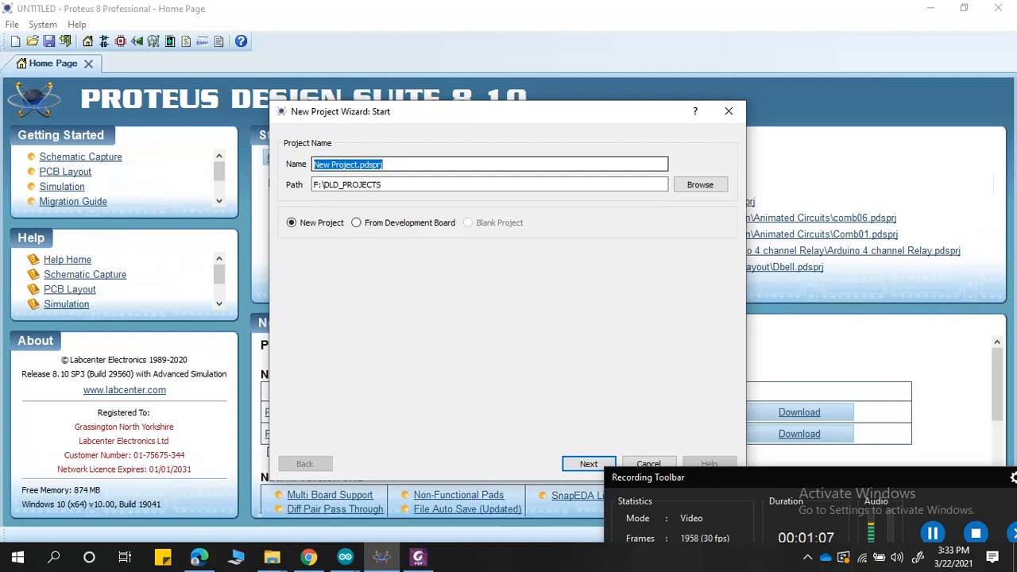
type("DLD_P1")
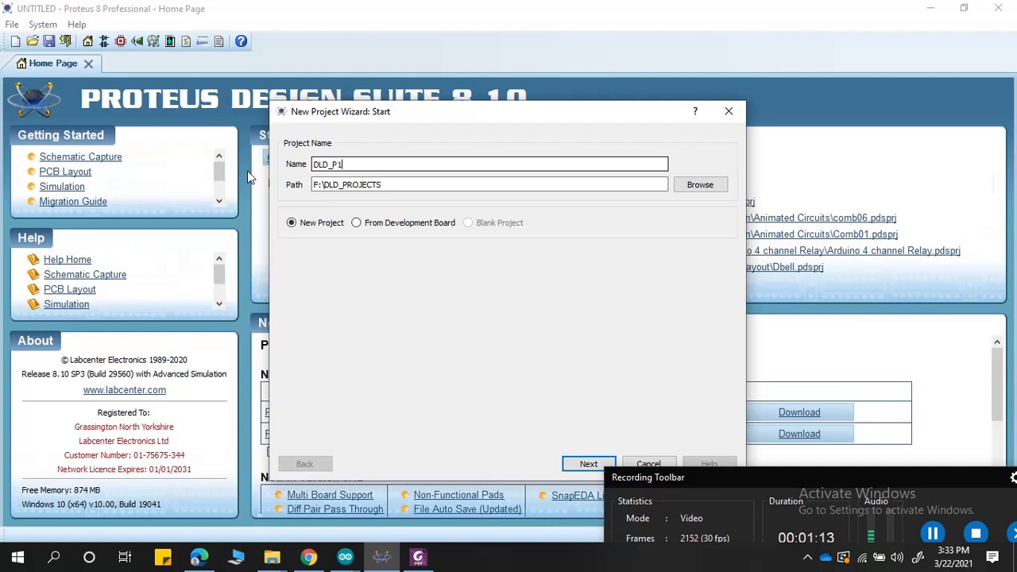
key("Return")
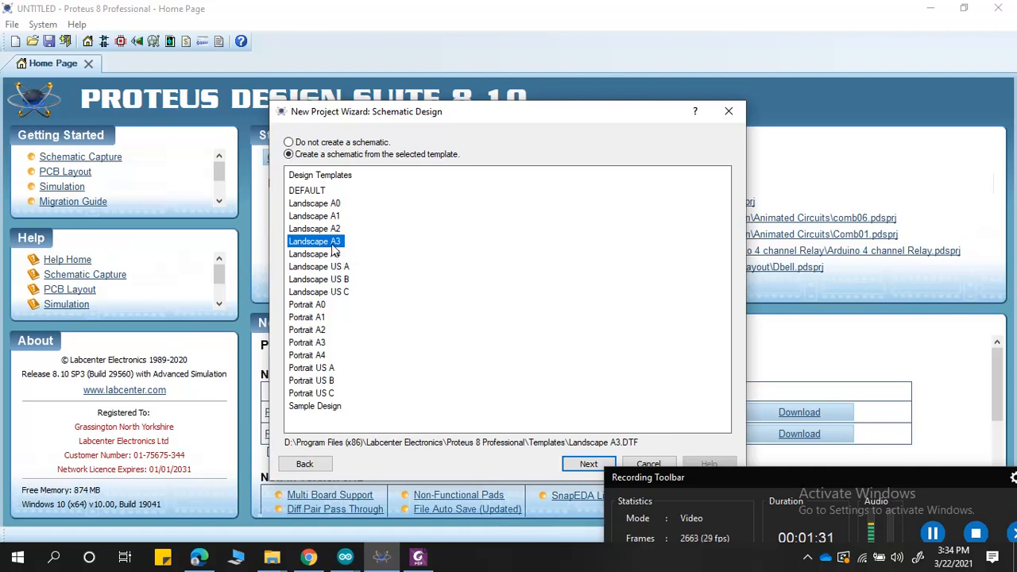
Step: Create the schematic from the Landscape A3 template and a PCB layout from the Single Eurocard (2 Layer) template
left_click_drag(515, 125, 451, 76)
left_click(527, 419)
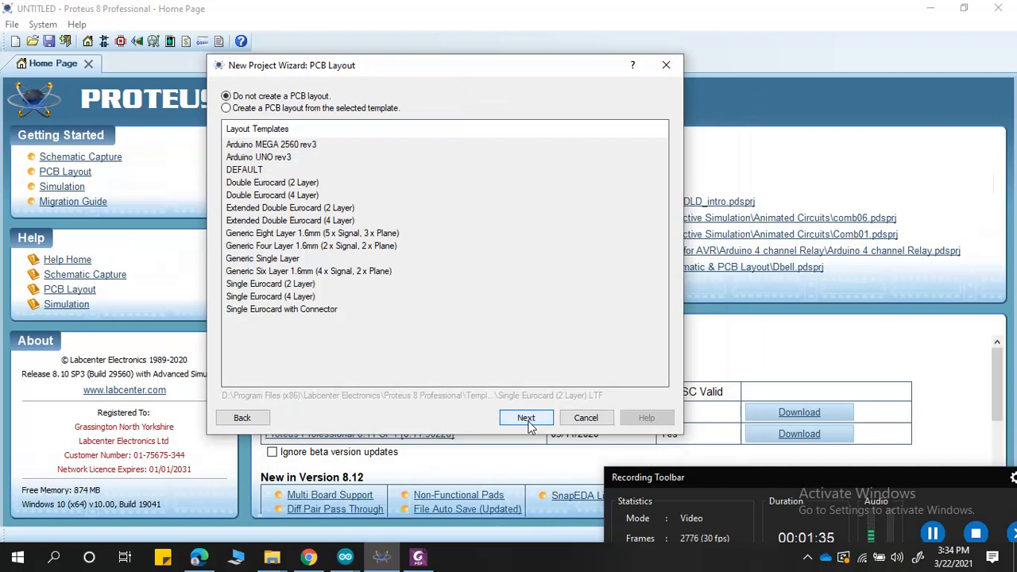
left_click(288, 109)
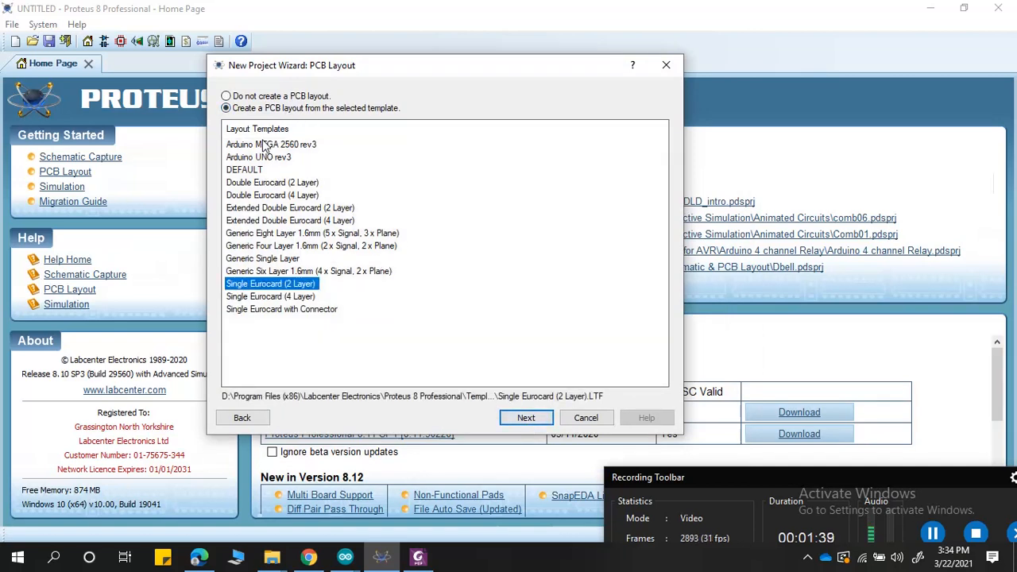
left_click(535, 422)
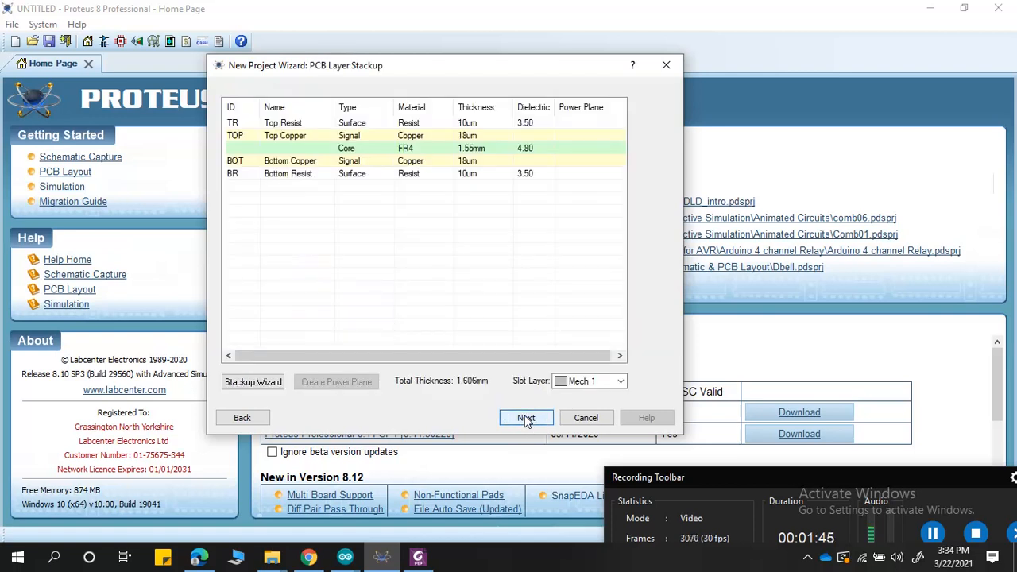
Step: Accept the default PCB layer and drill settings and finish creating the project with No Firmware Project
left_click(526, 420)
left_click(525, 419)
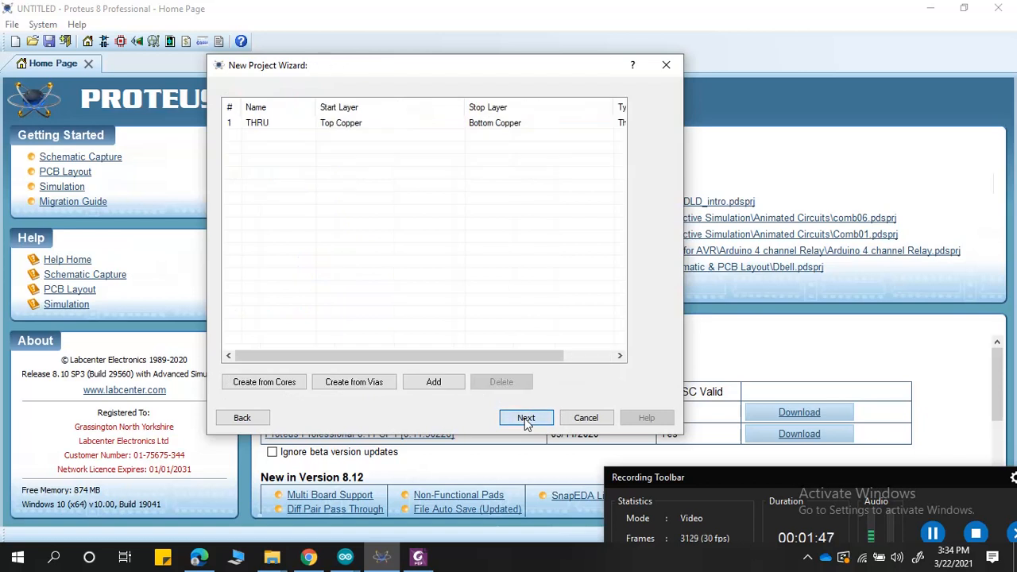
left_click(526, 419)
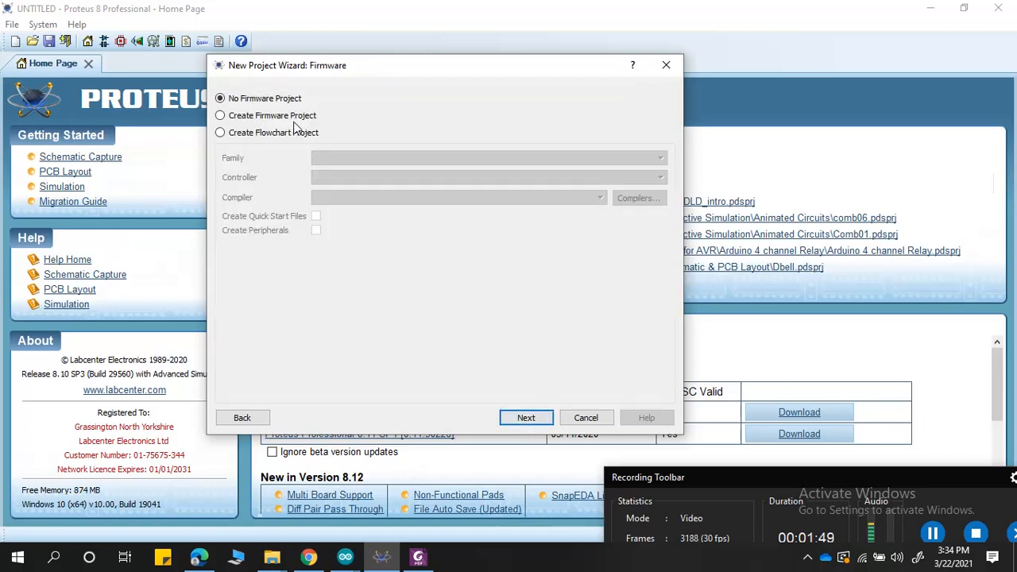
left_click(524, 425)
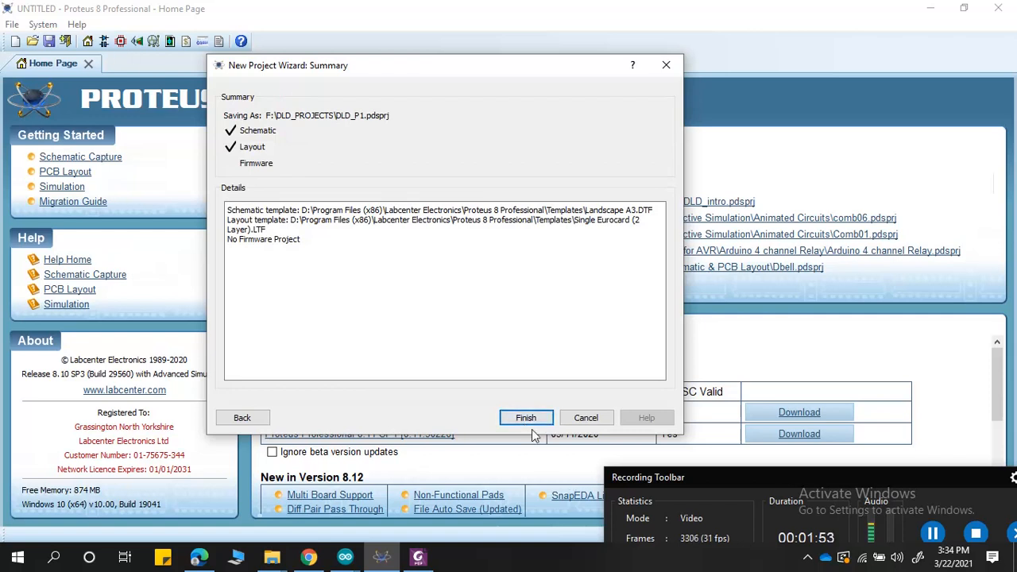
left_click(524, 426)
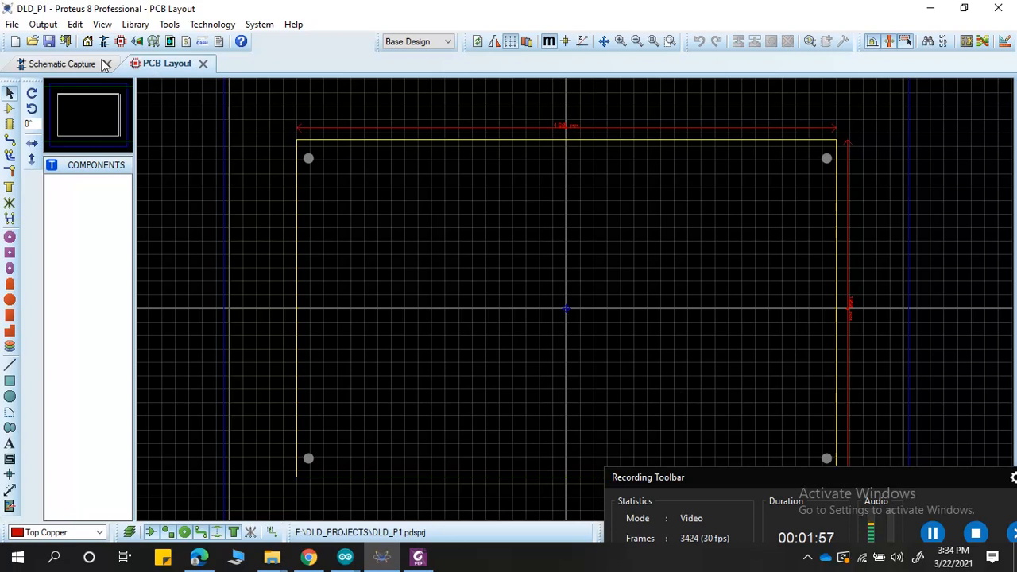
Step: In the schematic's design properties, set the title to DLD and fill in the author's name
left_click(80, 66)
left_click_drag(812, 476, 149, 395)
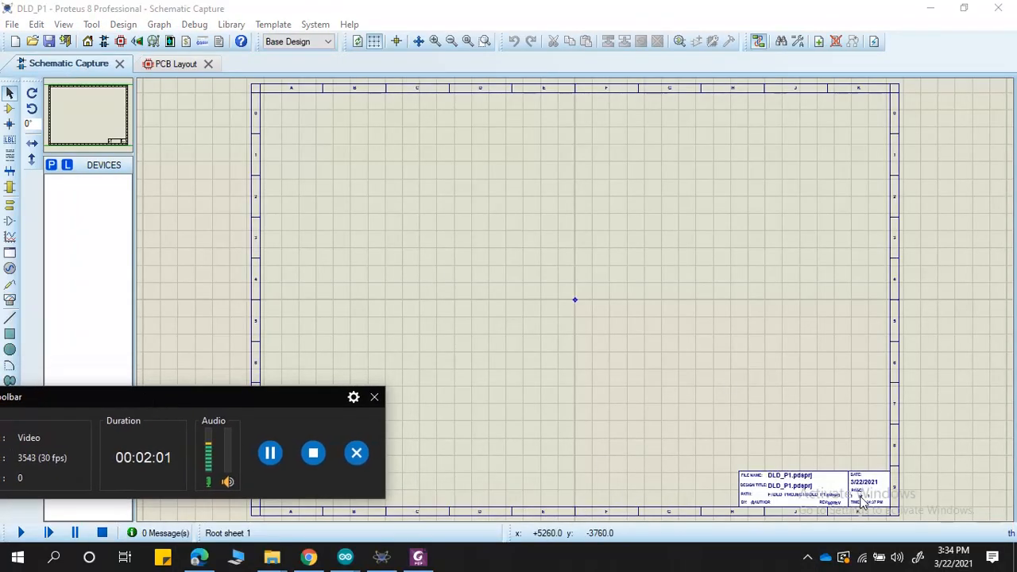
scroll(862, 499, "up", 3)
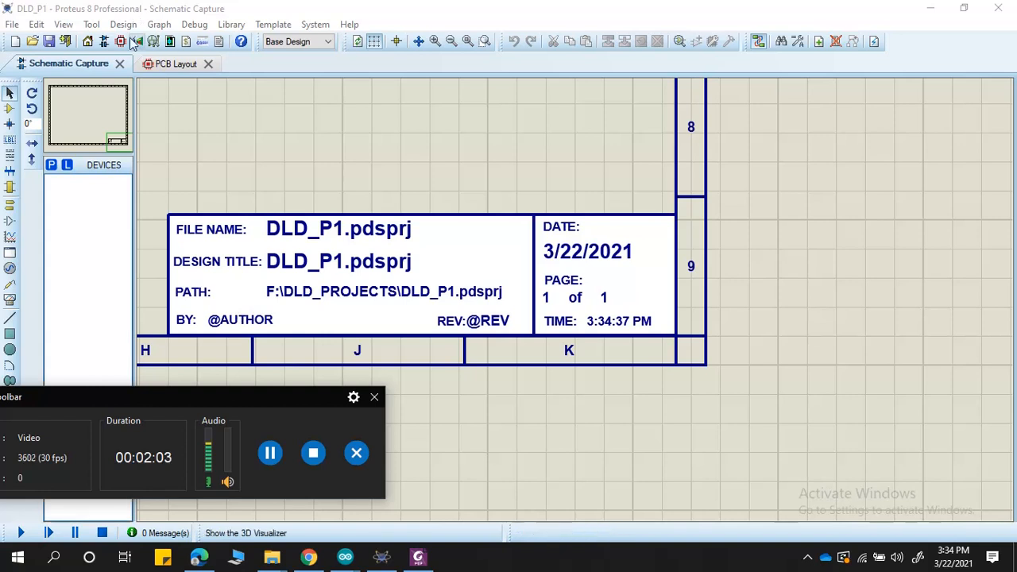
left_click(91, 25)
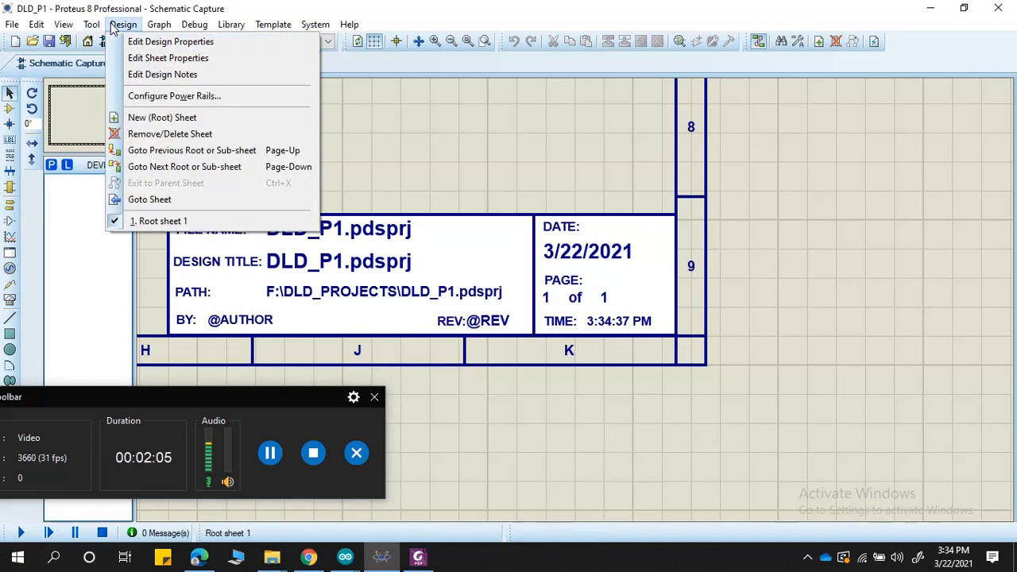
left_click(147, 41)
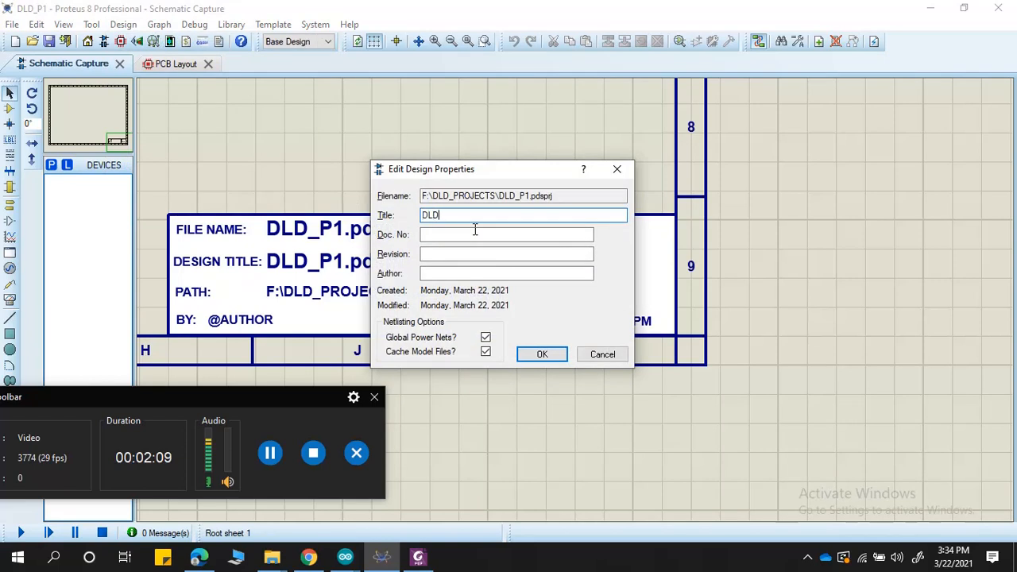
left_click(459, 275)
type("UMER")
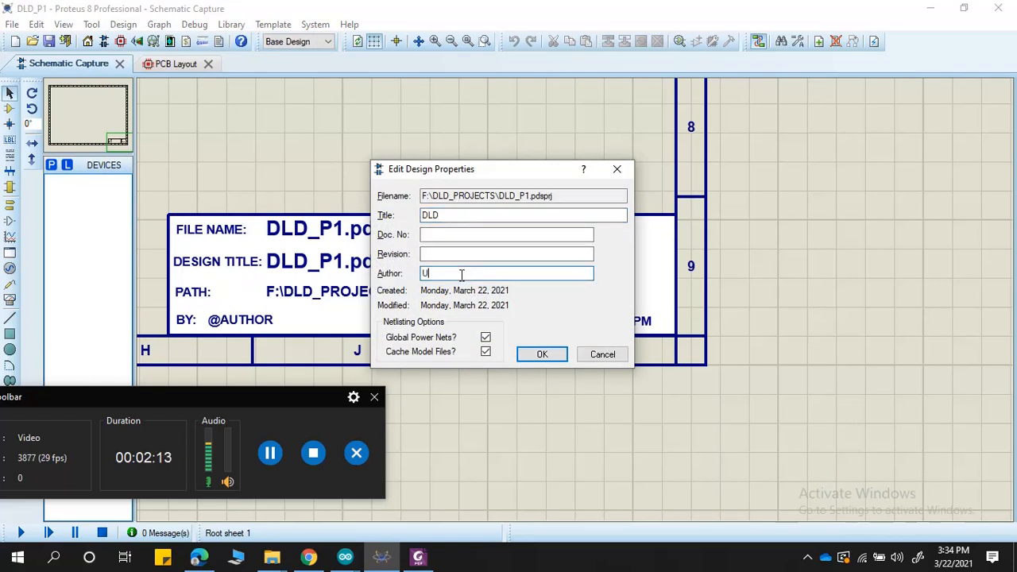
left_click(538, 356)
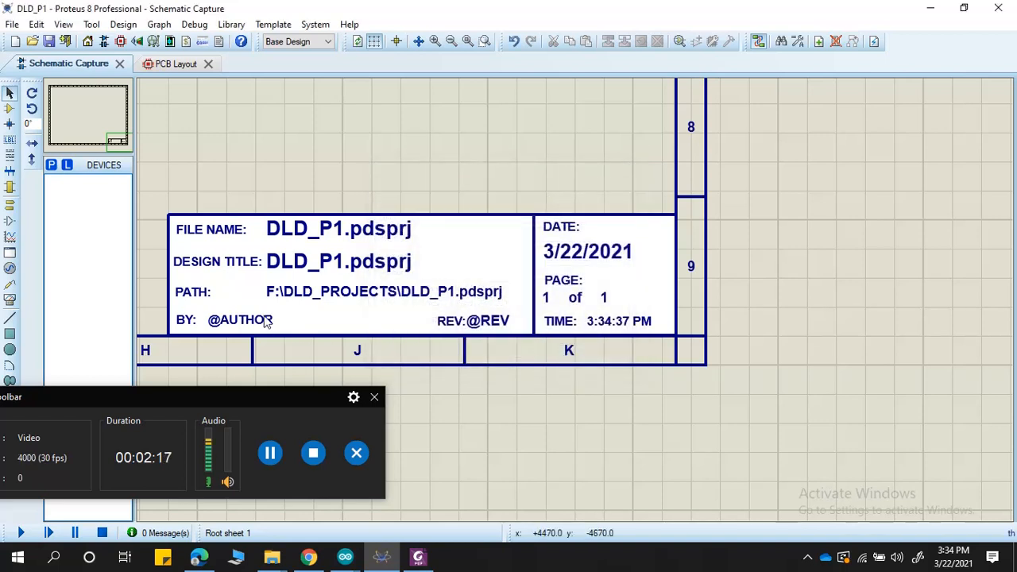
scroll(310, 350, "down", 4)
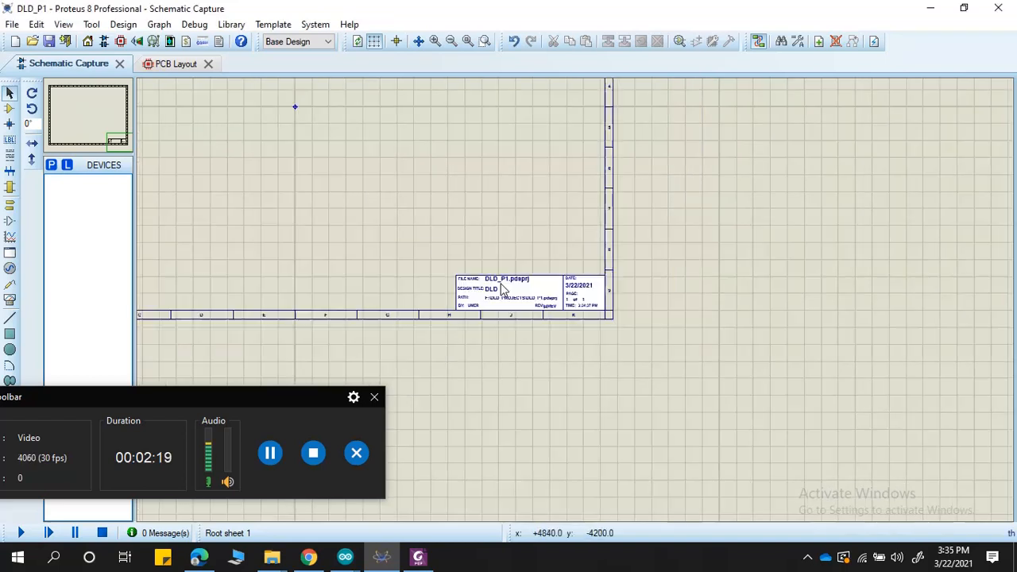
scroll(556, 294, "up", 1)
scroll(405, 274, "down", 1)
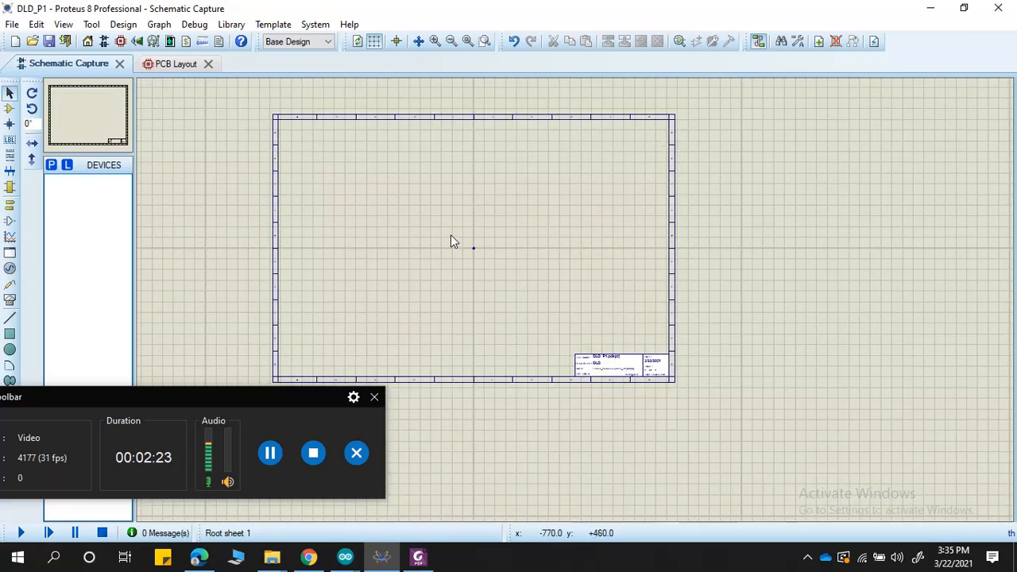
scroll(451, 241, "up", 1)
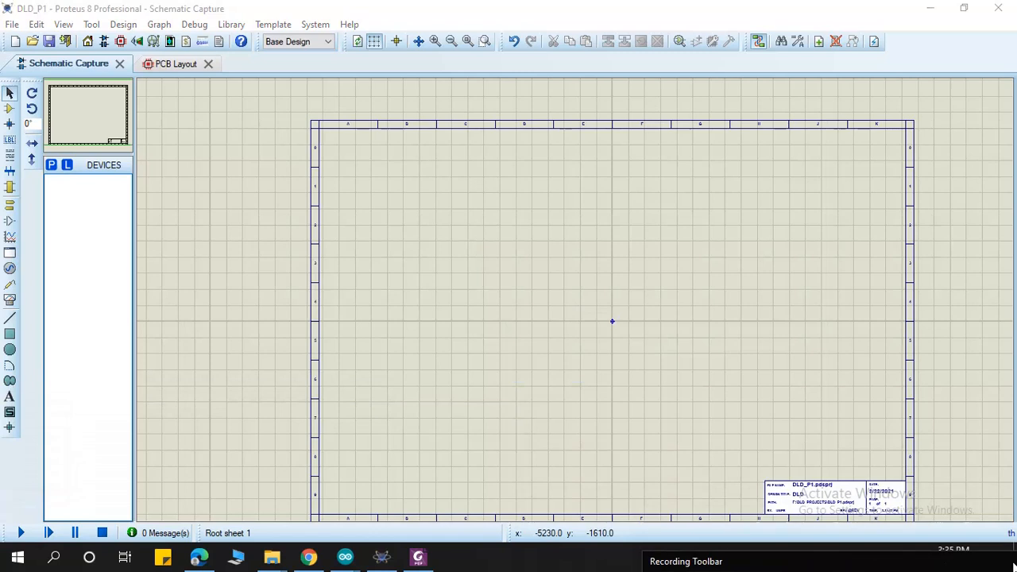
left_click(451, 249)
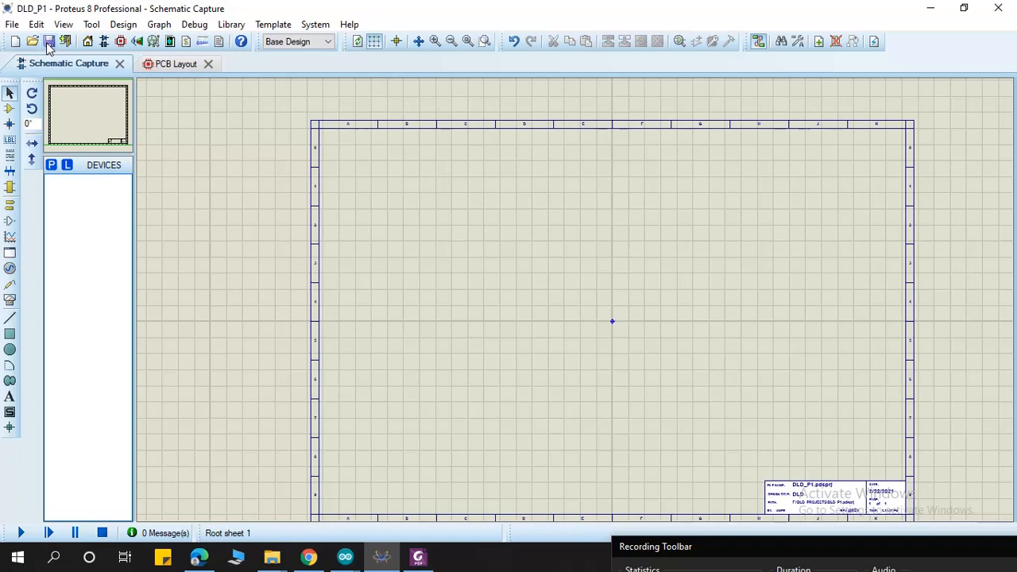
left_click(679, 547)
left_click_drag(679, 547, 623, 545)
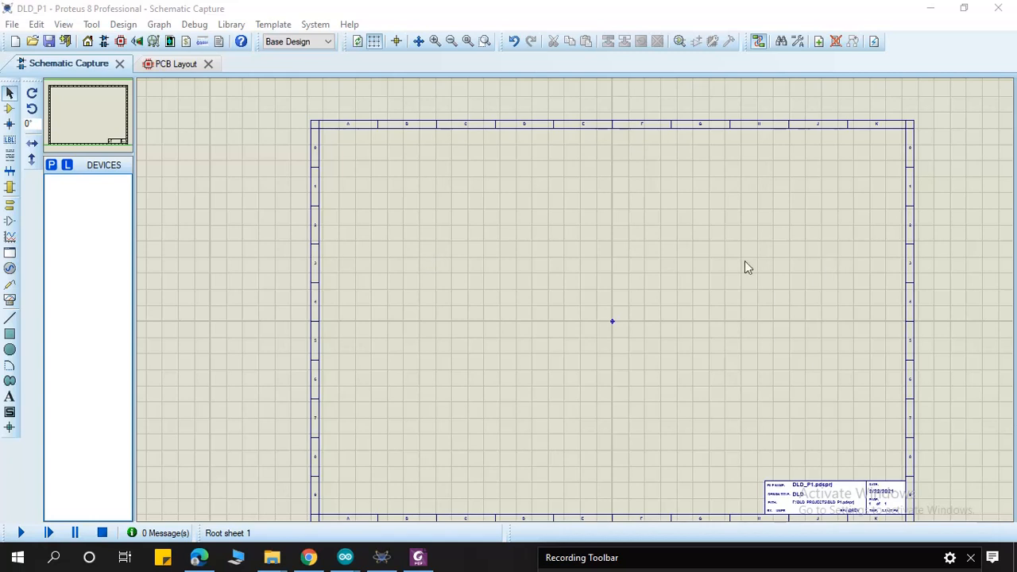
Step: Open the device picker for the schematic and try the search keywords NOT HEX
left_click(683, 265)
key("p")
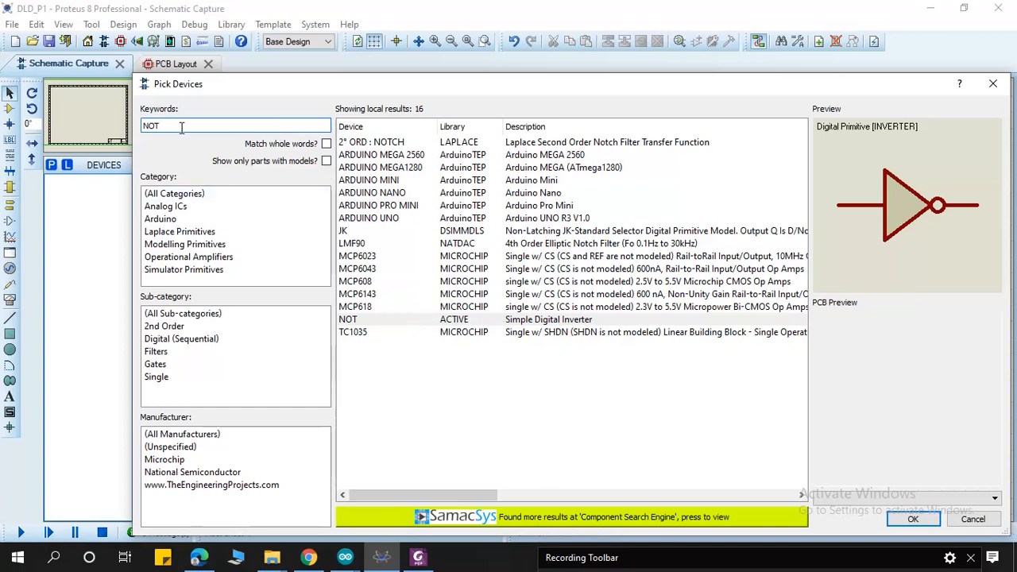
type("HE")
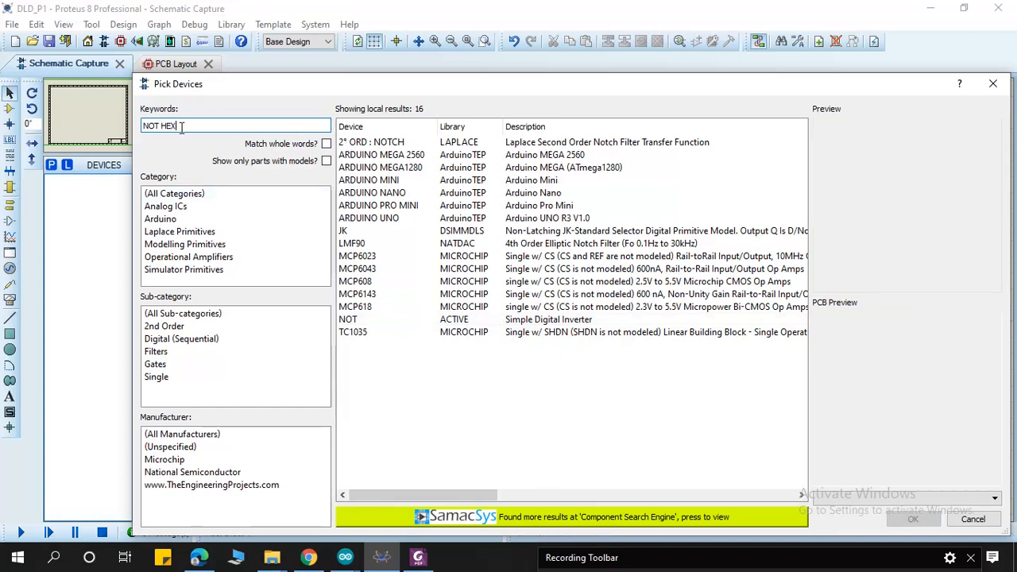
key("ctrl+a")
key("BackSpace")
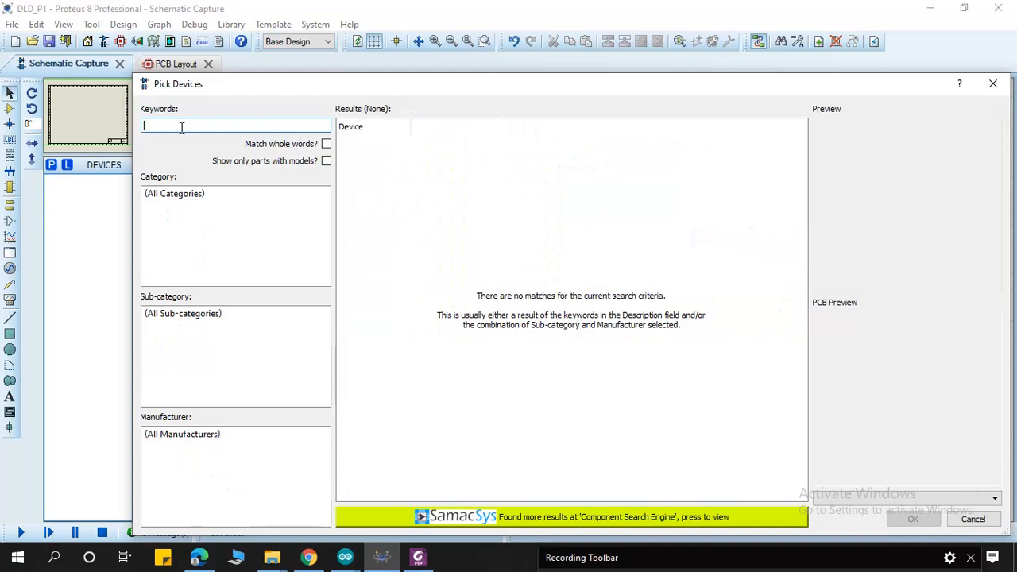
Step: Search the device library for HEX INVERTER and select the 7404 from the 74STD library
type("HEX I")
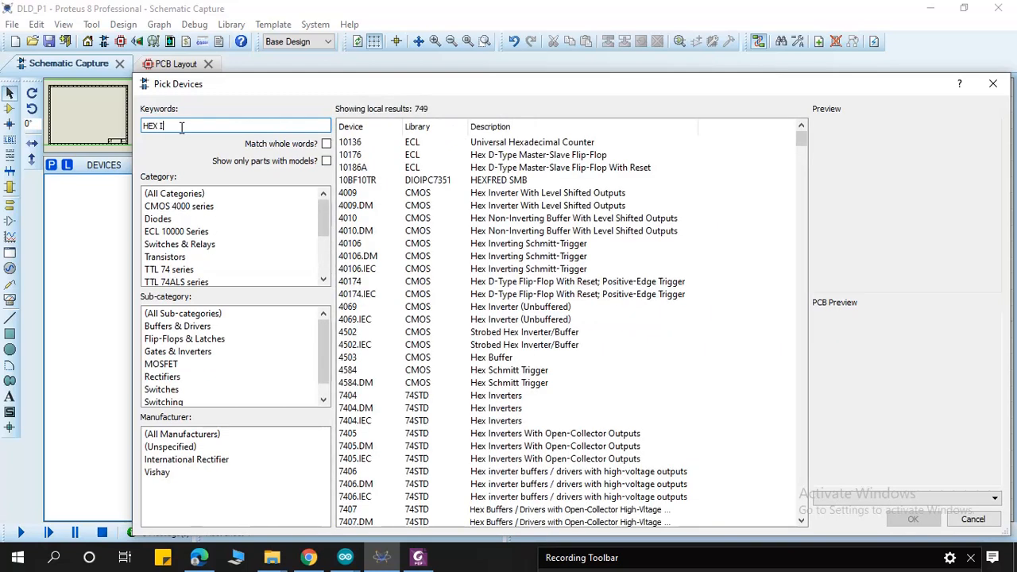
type("NVER")
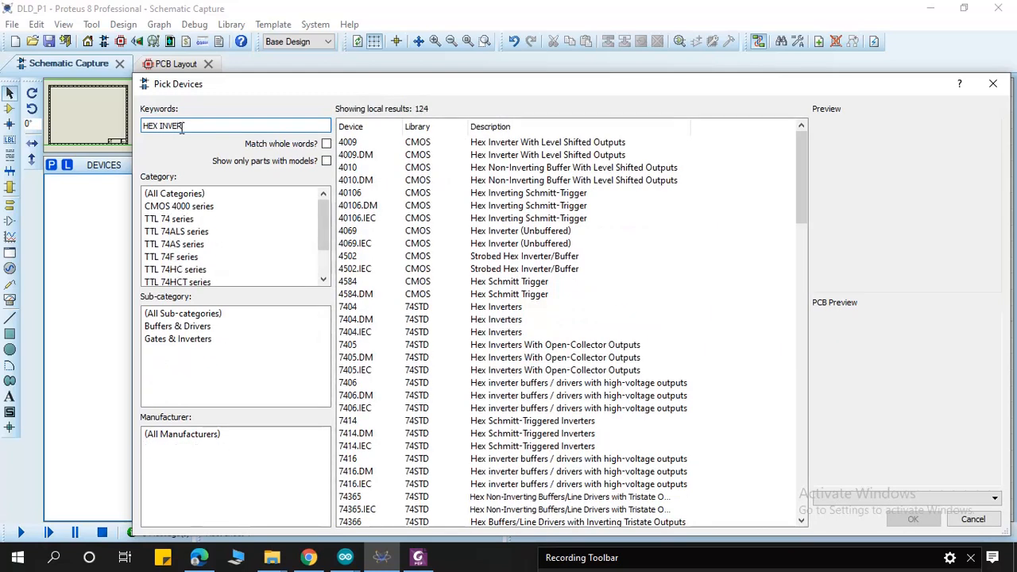
type("TER")
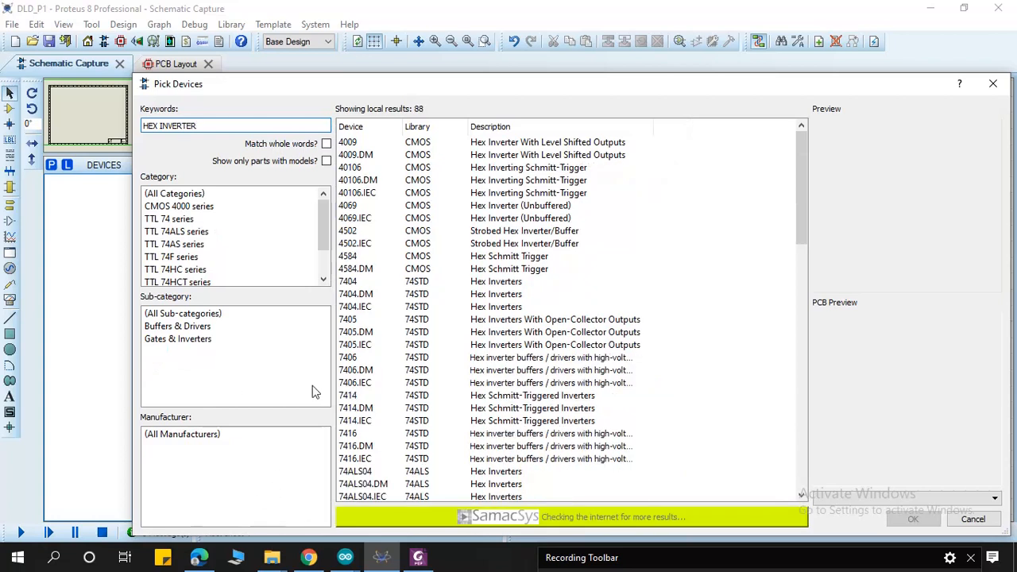
left_click(362, 284)
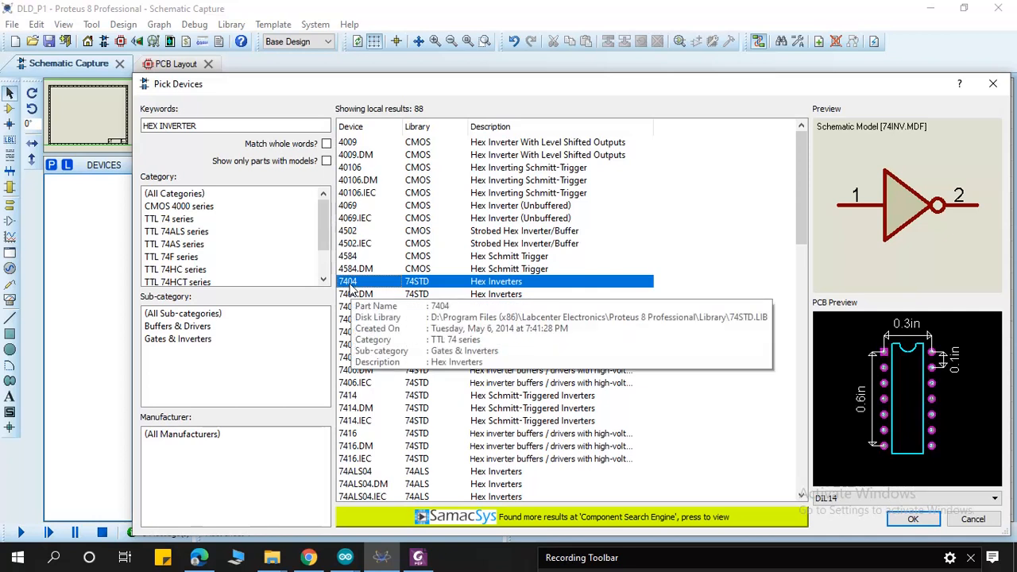
Step: Switch to Chrome and search the web for the 7404 datasheet in a new tab
left_click(308, 558)
left_click(870, 13)
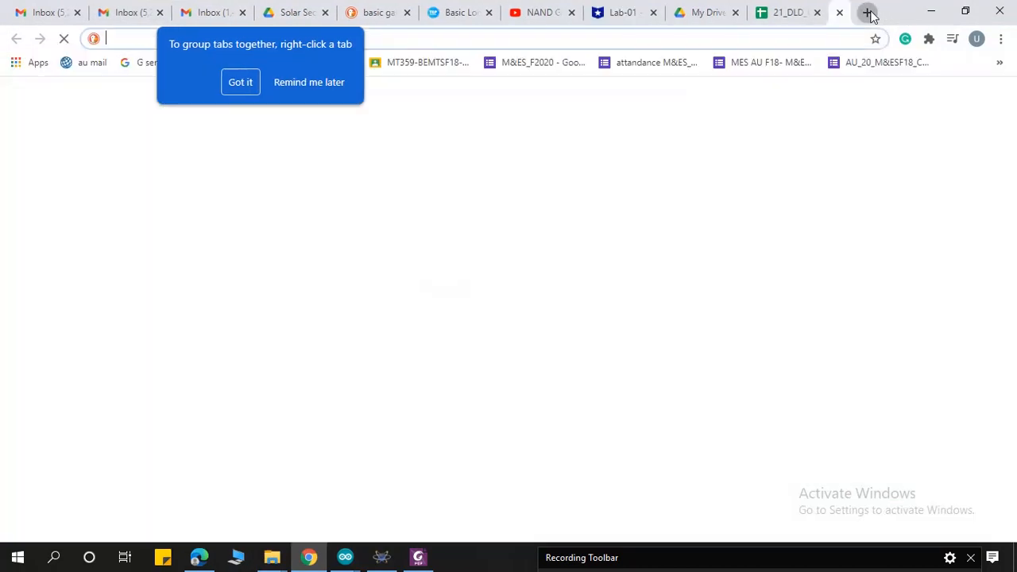
type("74")
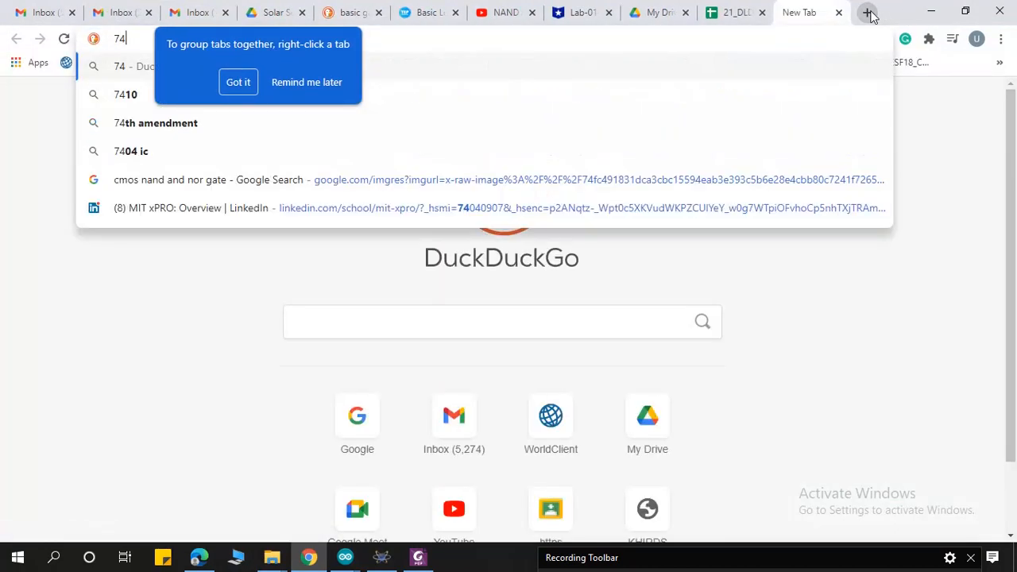
type("04 DATASH")
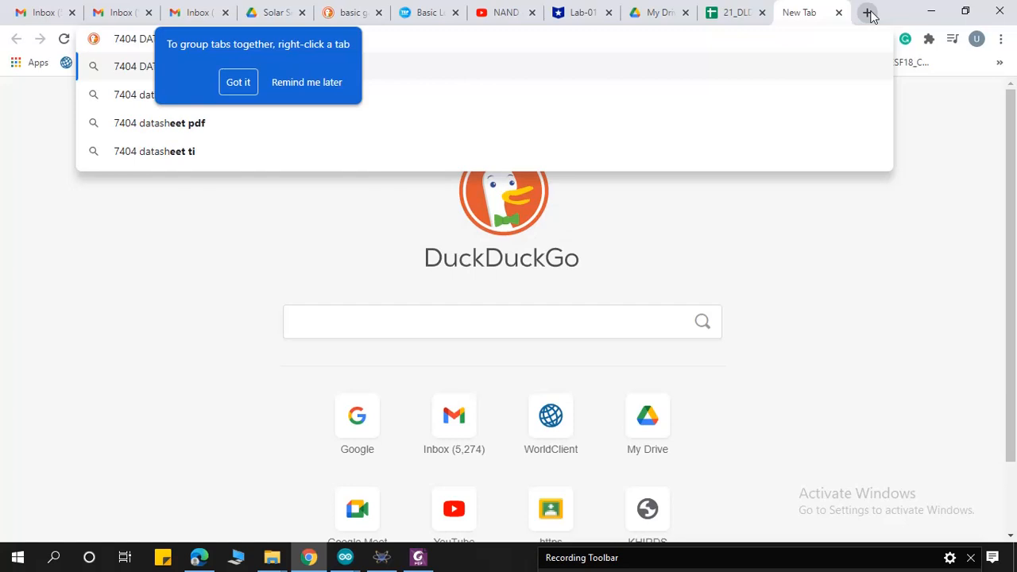
key("Return")
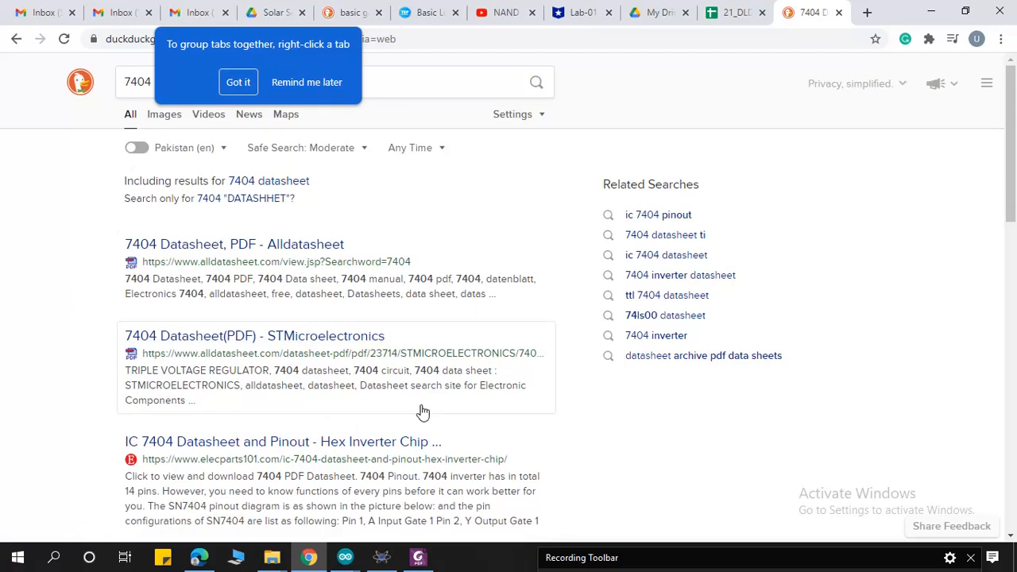
Step: Open the Alldatasheet 7404 result and the IC 7404 Datasheet and Pinout result in separate new tabs
right_click(291, 247)
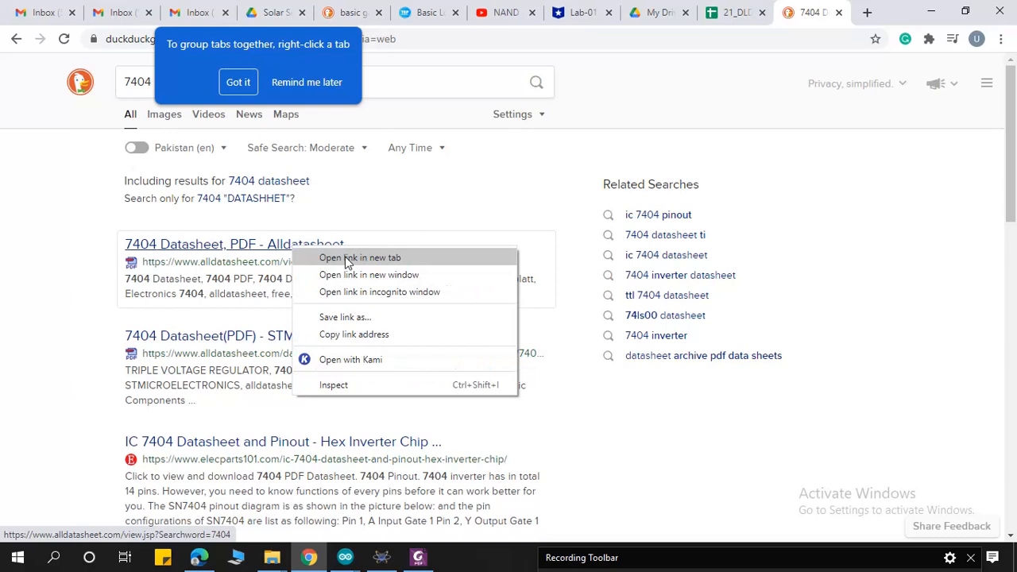
left_click(347, 262)
right_click(337, 444)
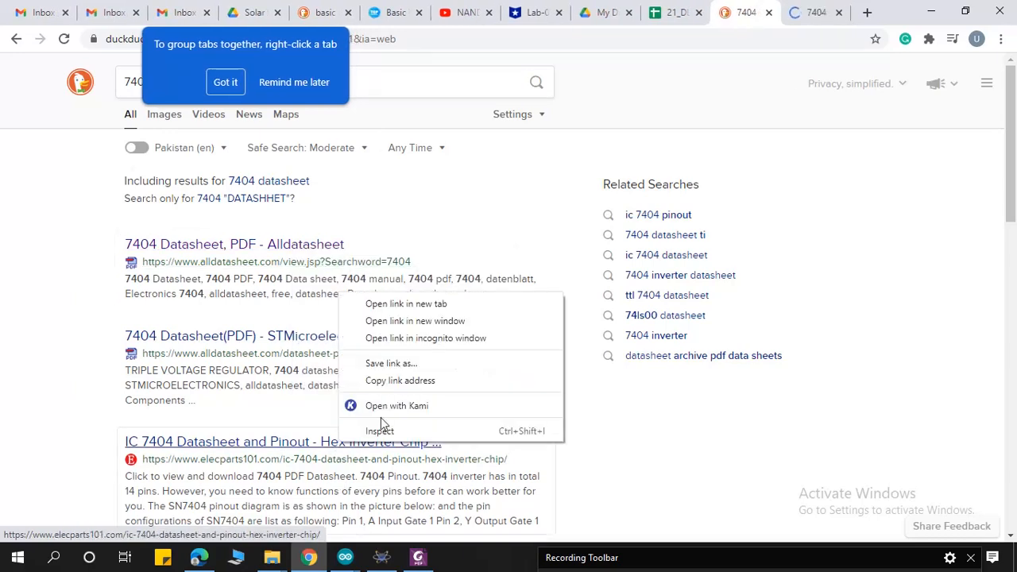
left_click(413, 303)
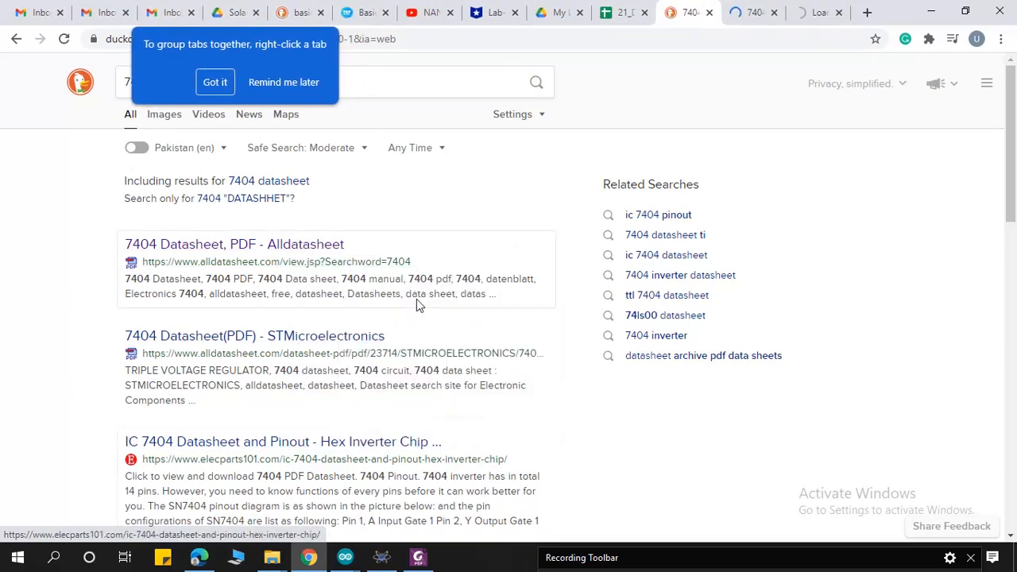
Step: On the Alldatasheet page, go to the 7404 parts list and open the STMicroelectronics 7404 datasheet entry
left_click(753, 16)
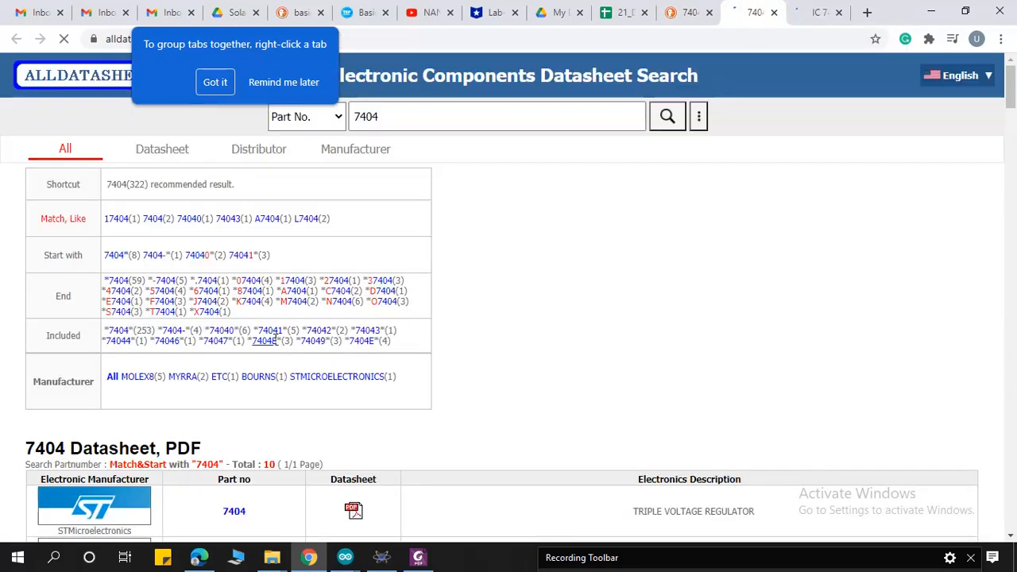
scroll(306, 324, "down", 3)
scroll(492, 323, "down", 2)
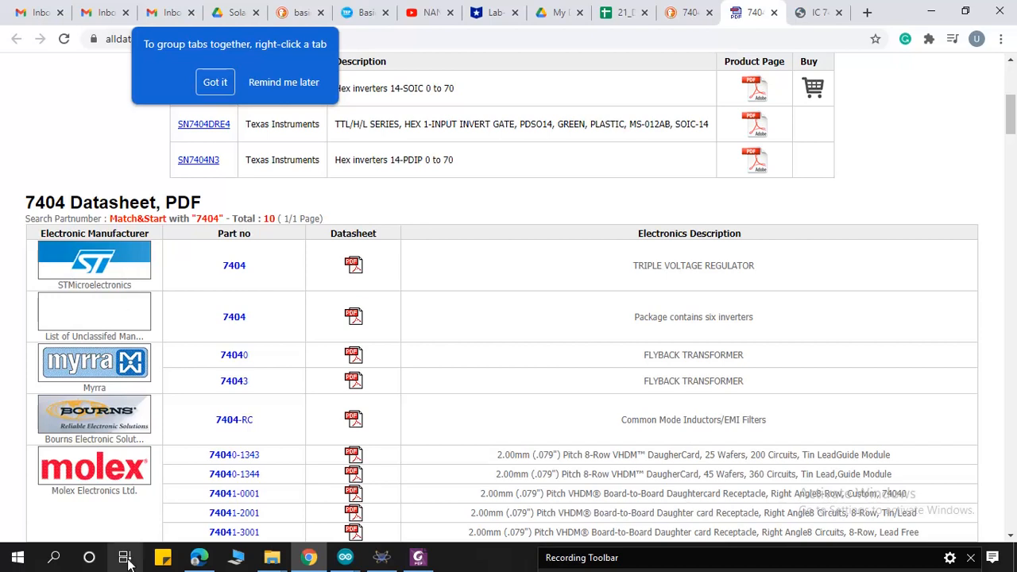
left_click(353, 270)
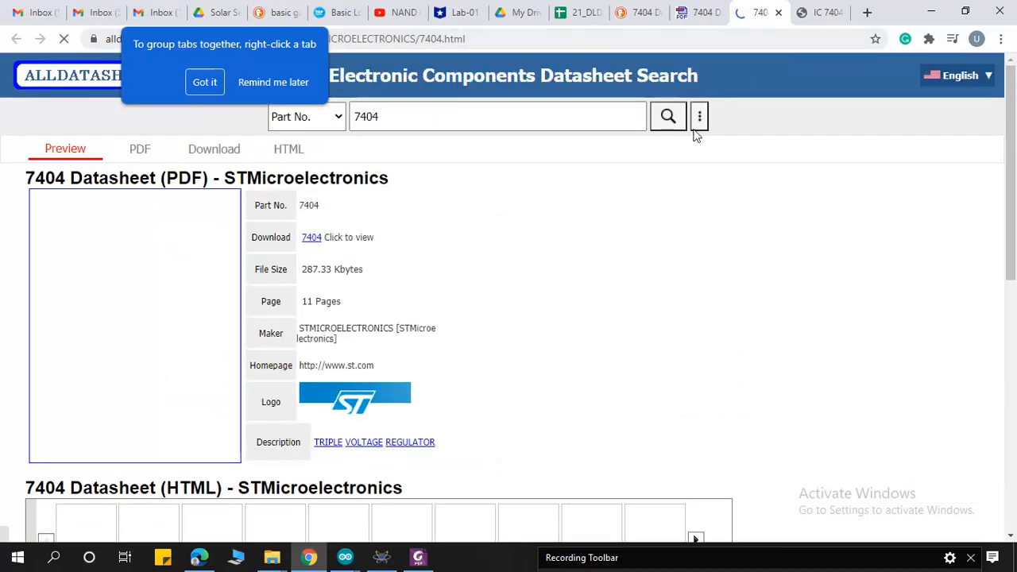
Step: Open the STMicroelectronics datasheet from its preview and look through the first two pages
scroll(302, 364, "down", 2)
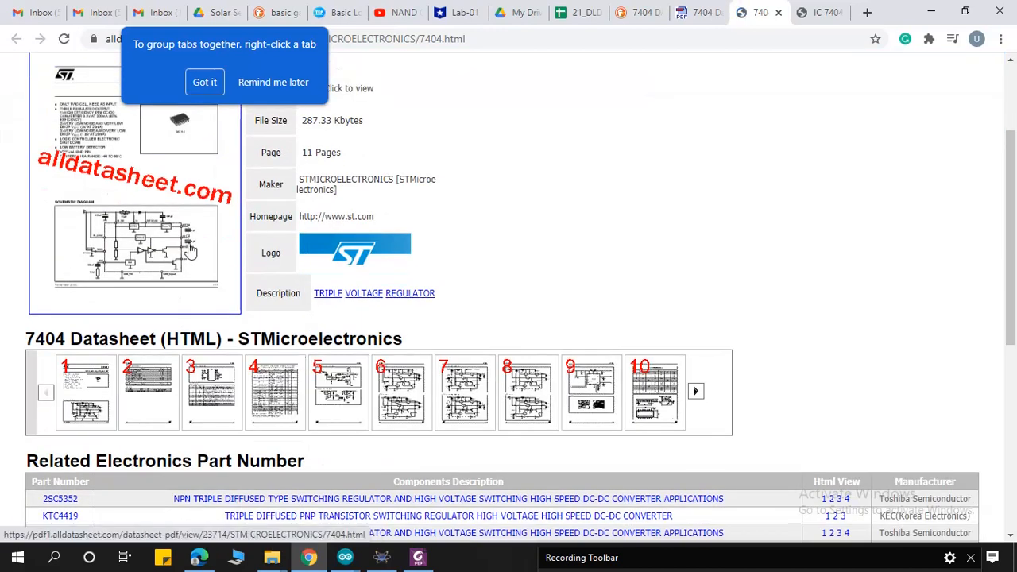
left_click(157, 237)
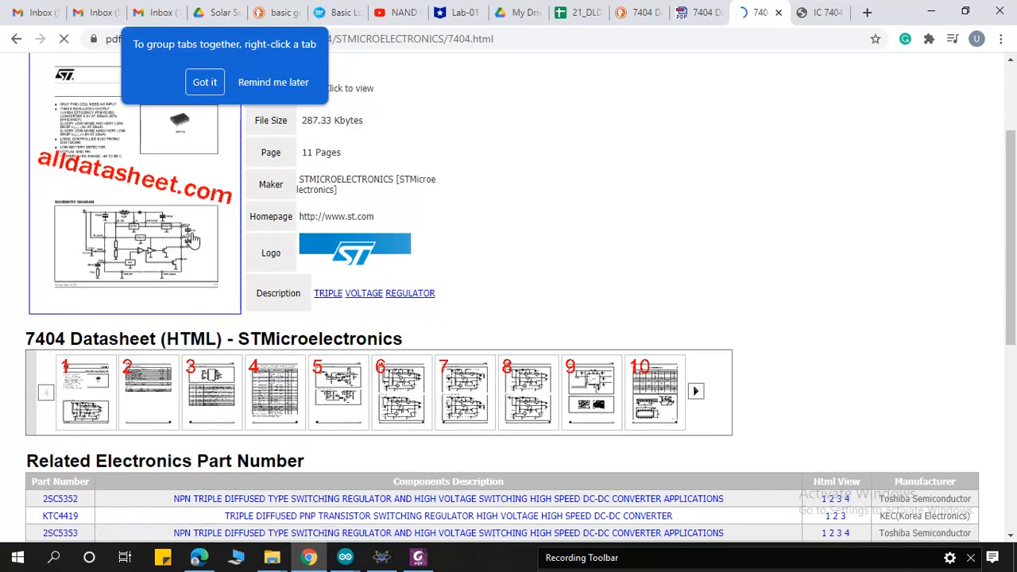
scroll(278, 379, "down", 6)
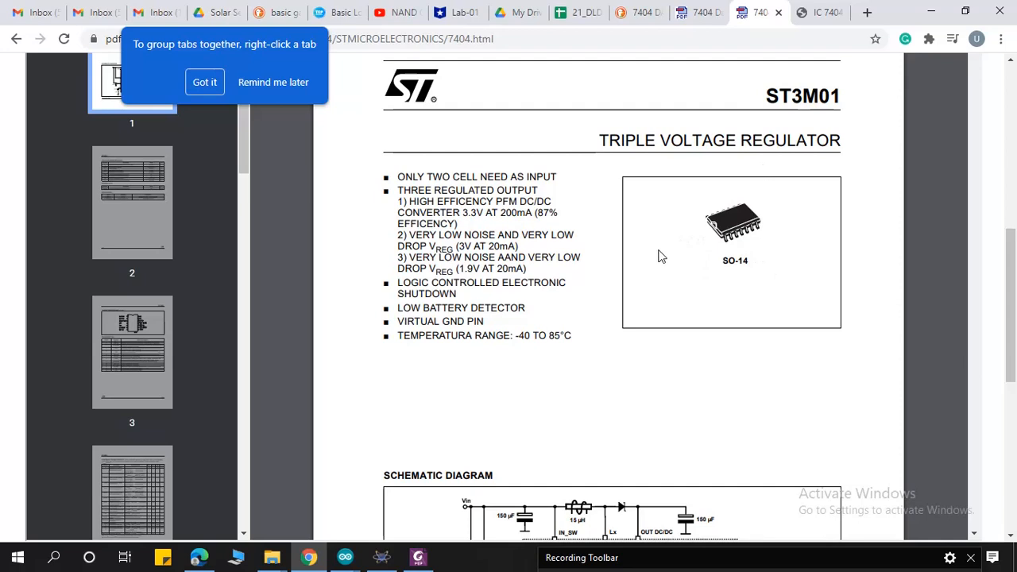
scroll(665, 321, "down", 3)
scroll(666, 321, "down", 6)
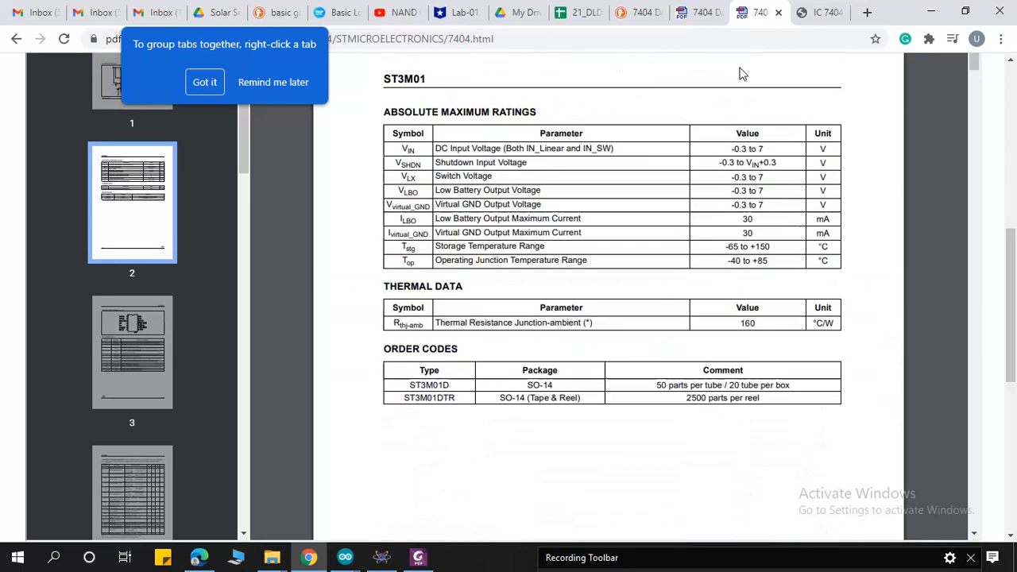
Step: Go to the opened IC 7404 Datasheet and Pinout page and find the SN7404 pinout diagram
left_click(818, 22)
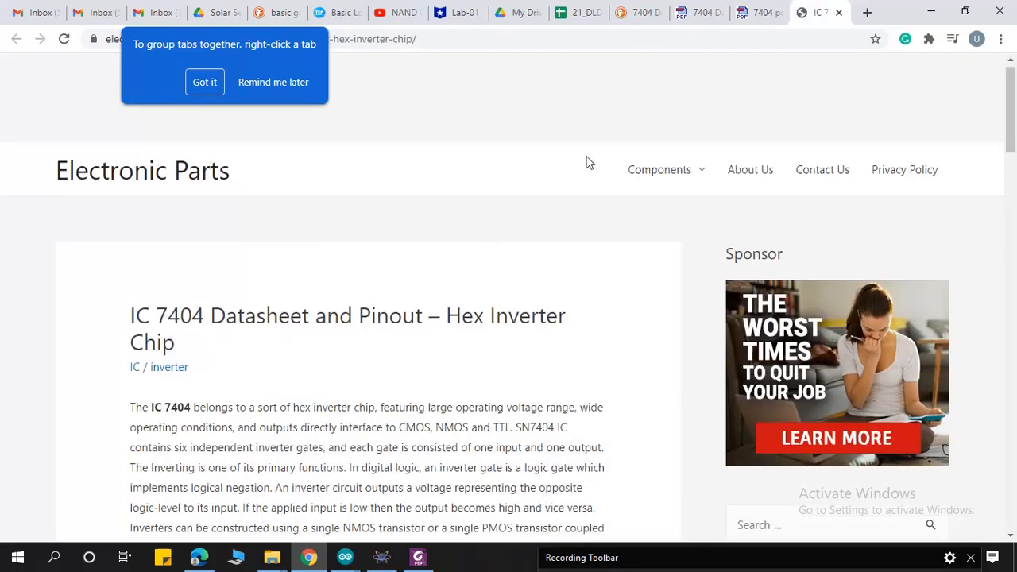
scroll(556, 334, "down", 7)
scroll(556, 337, "up", 3)
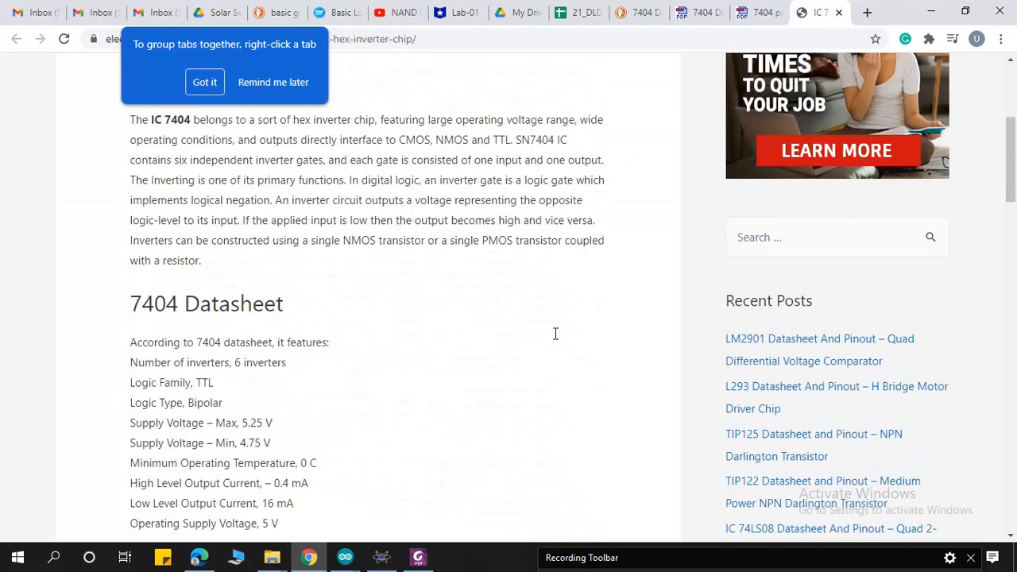
scroll(555, 334, "down", 8)
scroll(553, 334, "up", 2)
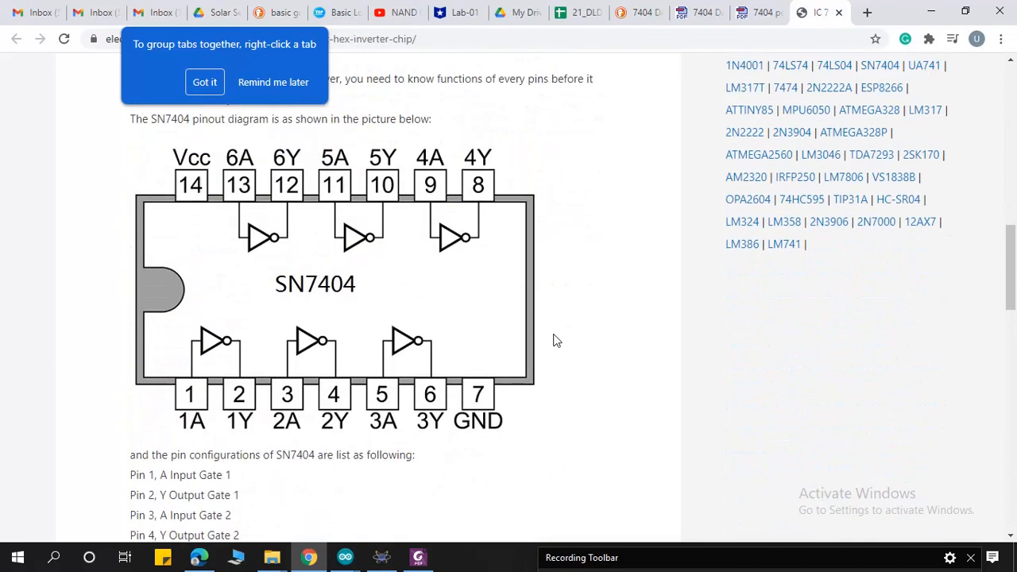
Step: Examine the SN7404 pinout diagram and the list of pin configurations below it
left_click_drag(151, 153, 177, 182)
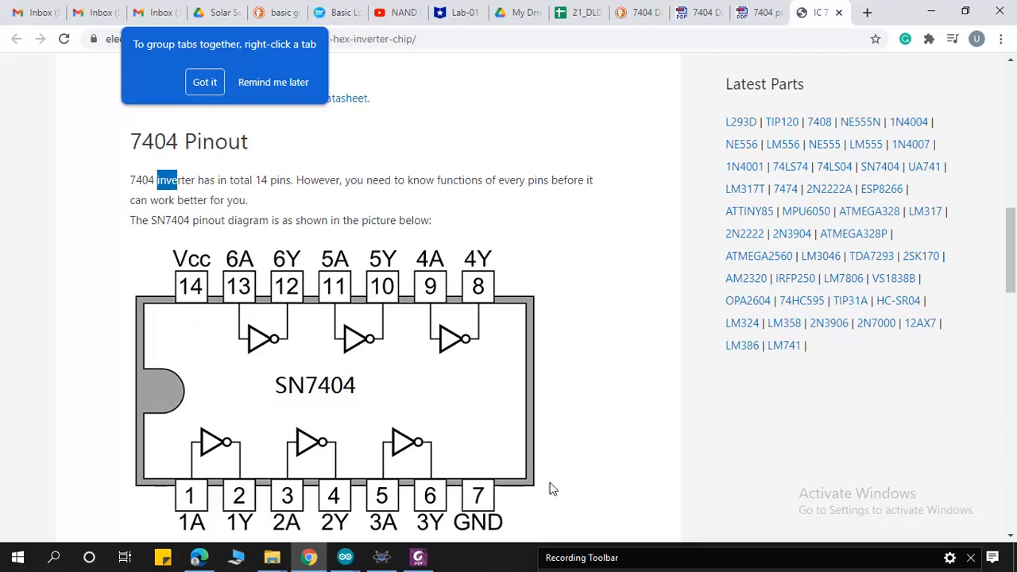
scroll(216, 402, "down", 1)
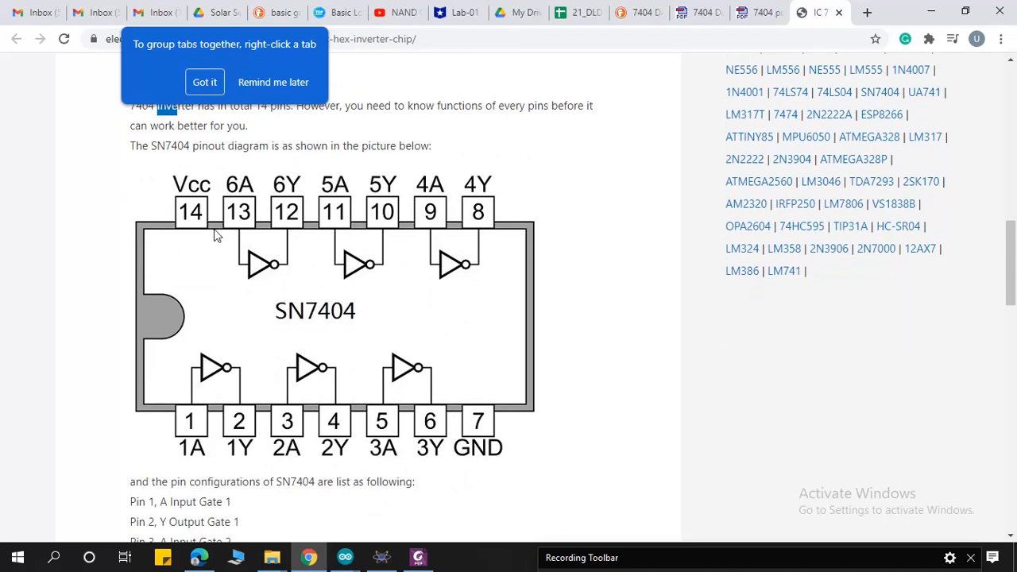
scroll(381, 278, "up", 2)
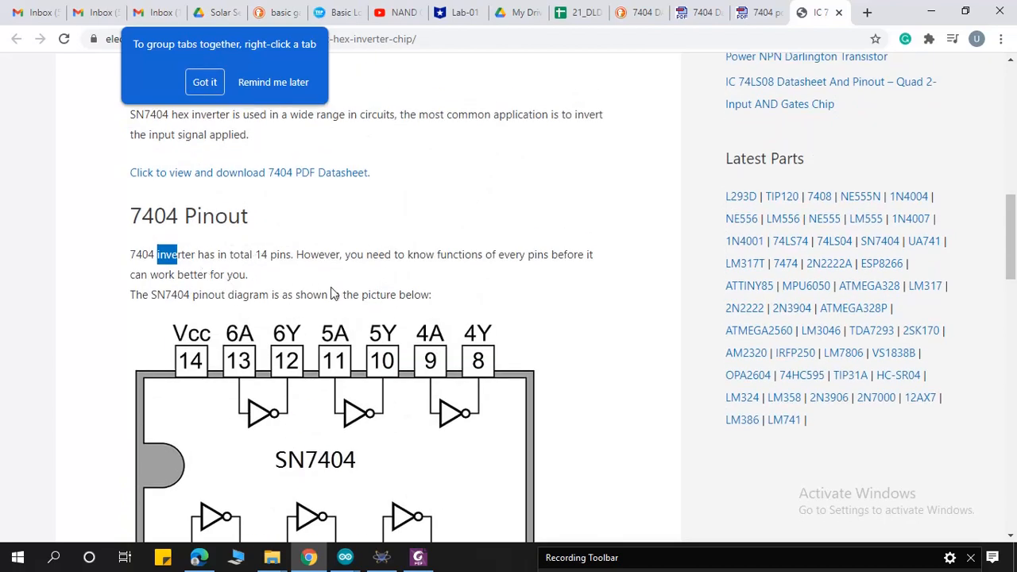
scroll(336, 294, "down", 2)
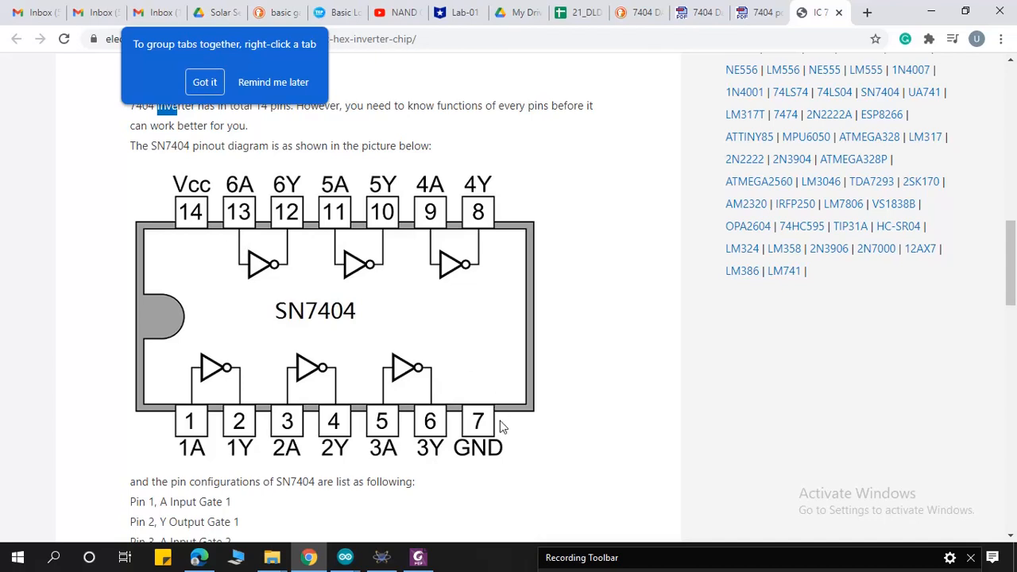
scroll(500, 427, "down", 2)
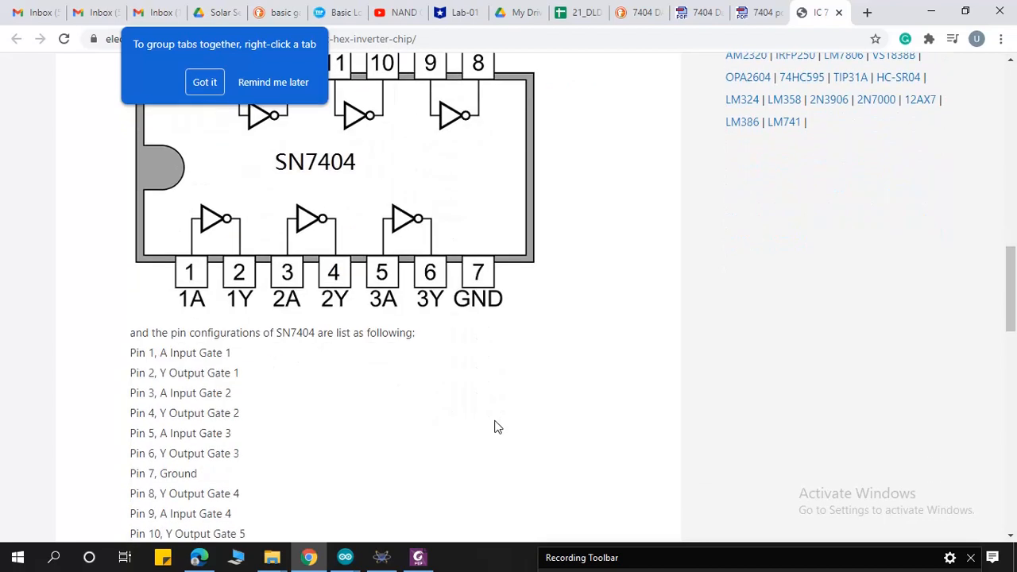
scroll(262, 381, "up", 1)
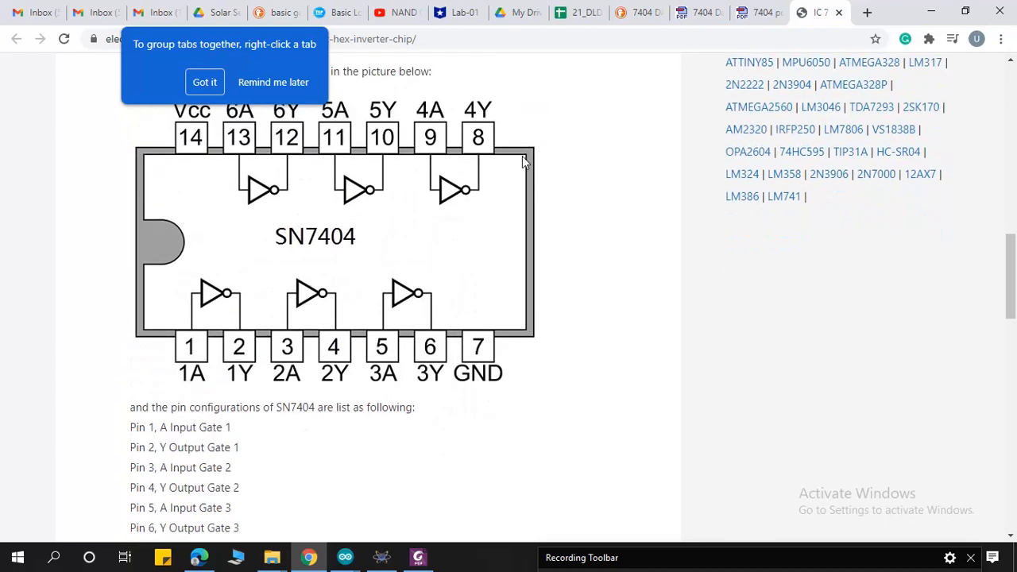
scroll(347, 403, "down", 6)
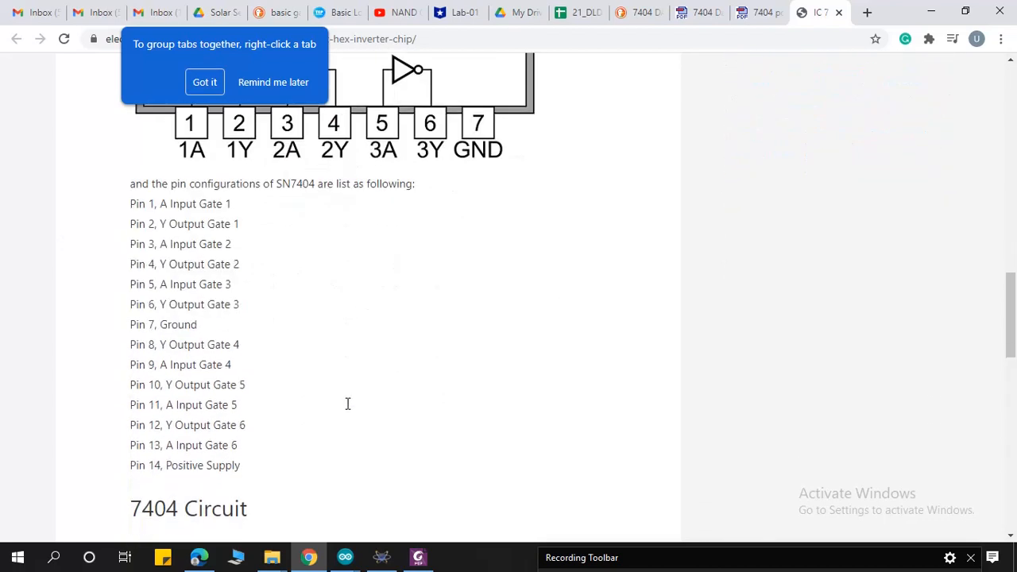
Step: Examine the SN7404 inverter circuit diagram below the pin configuration list on the IC 7404 page
scroll(347, 410, "down", 2)
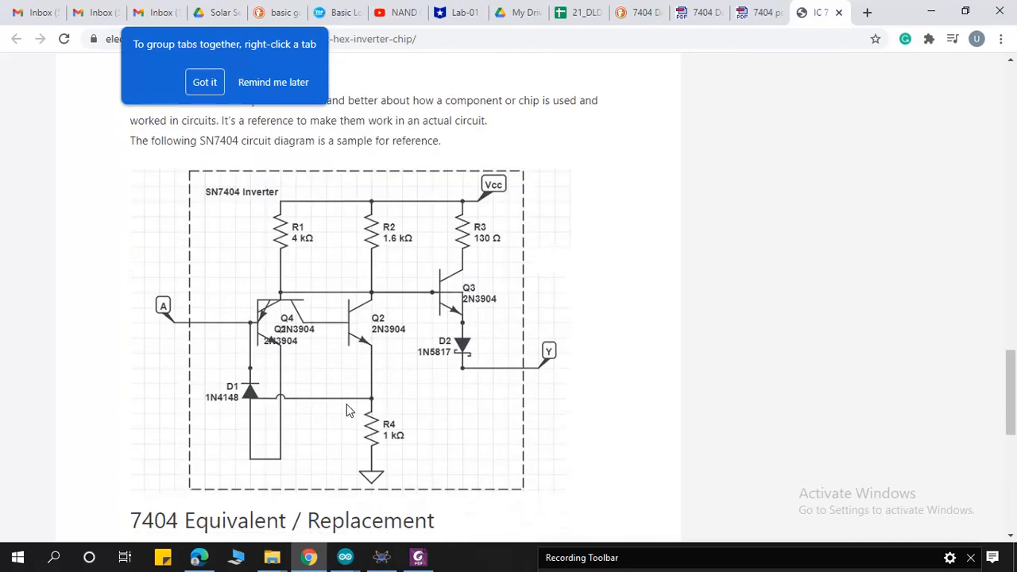
scroll(347, 410, "down", 6)
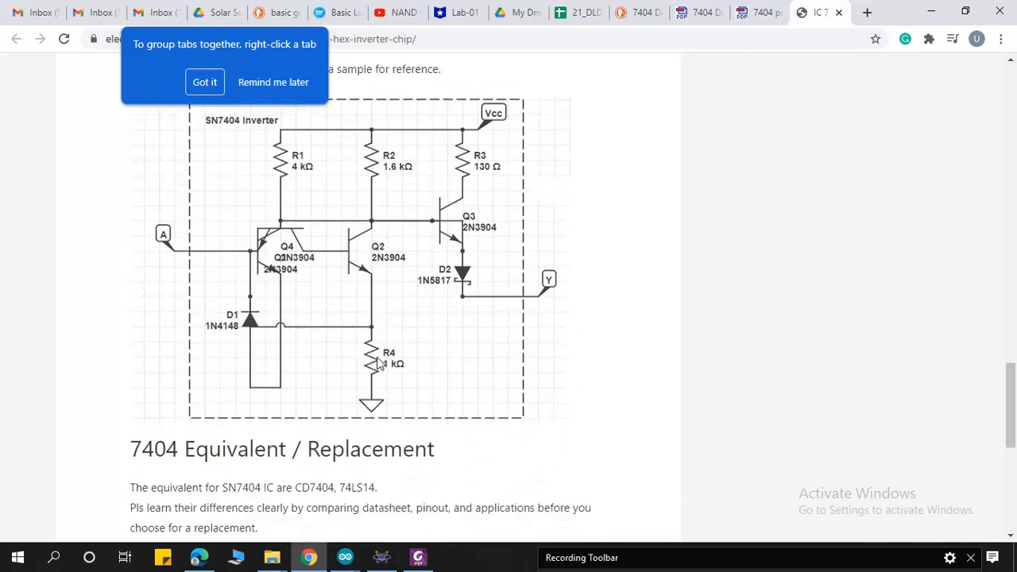
scroll(379, 361, "up", 8)
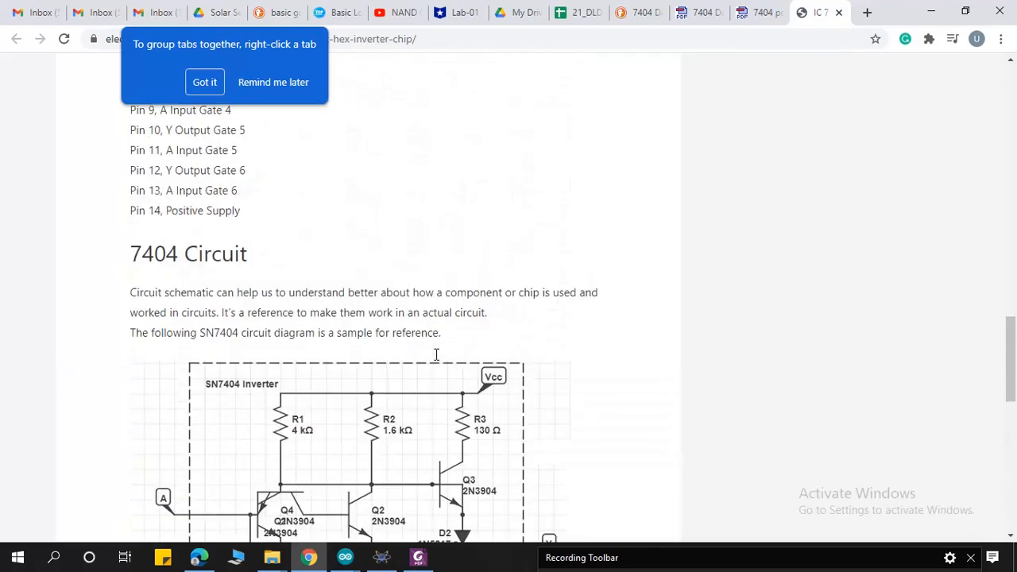
Step: Return to the STMicroelectronics datasheet, look over its first page, and close it
left_click(760, 13)
scroll(659, 261, "up", 6)
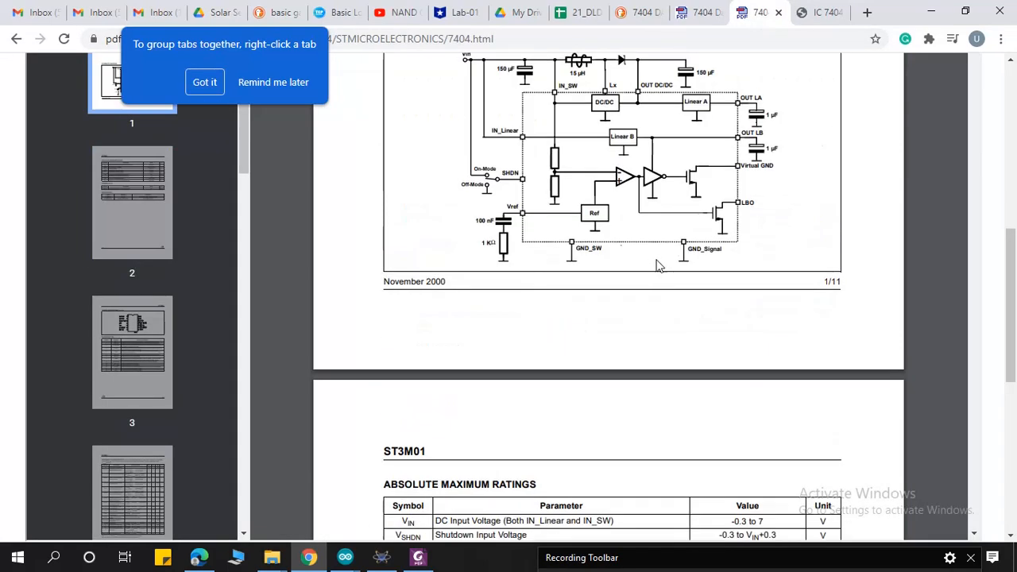
scroll(738, 149, "up", 2)
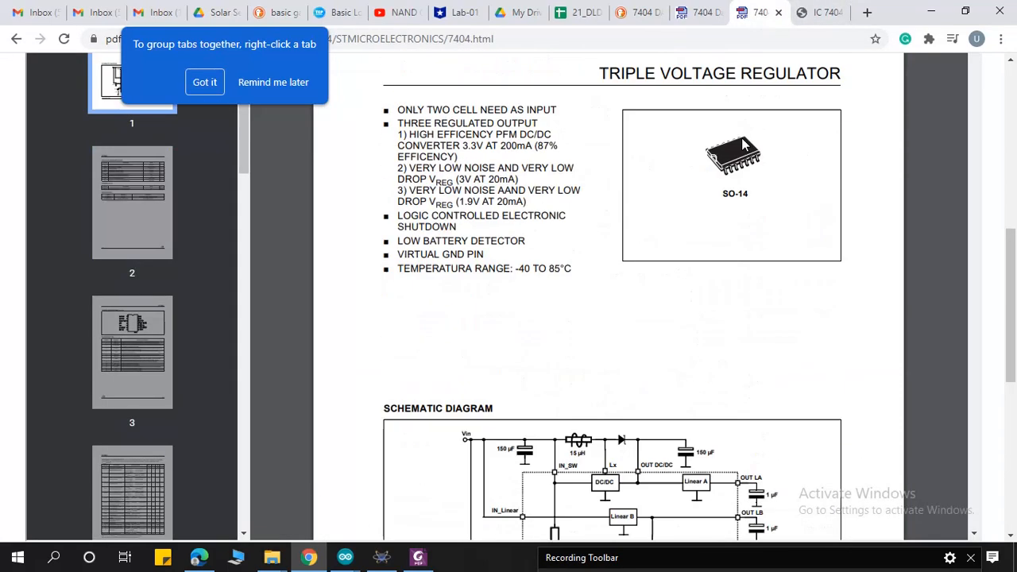
left_click(779, 12)
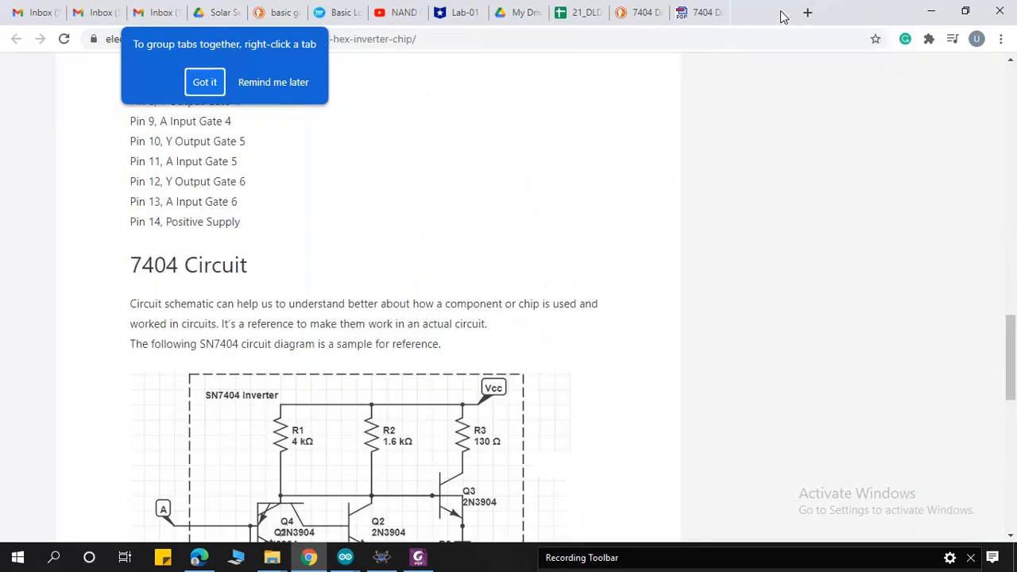
Step: Open the 7404 PDF datasheet linked just above the 7404 Pinout section and bring its first page into view
scroll(509, 284, "up", 3)
scroll(514, 284, "up", 7)
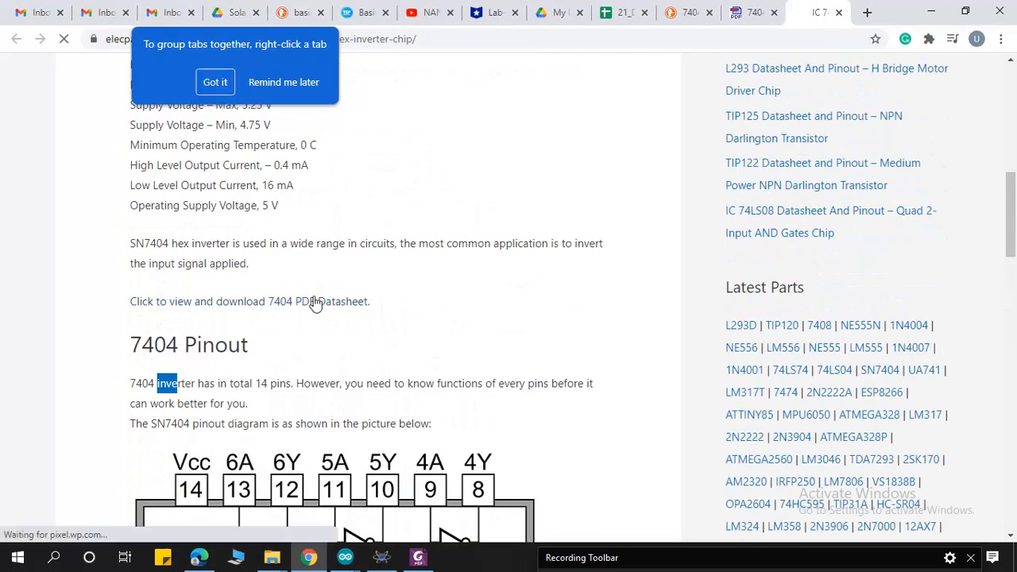
left_click(315, 302)
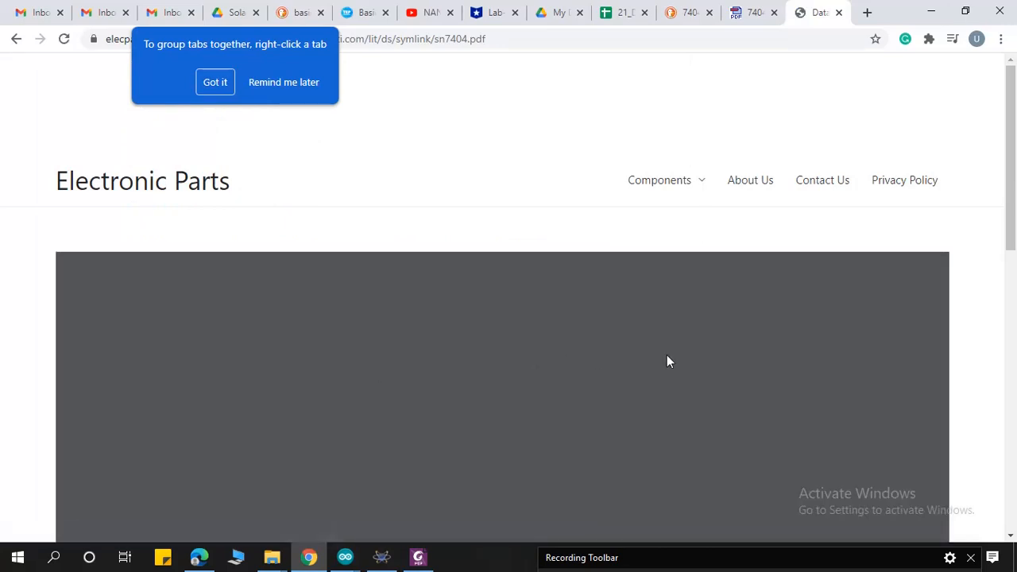
left_click_drag(1010, 131, 1011, 211)
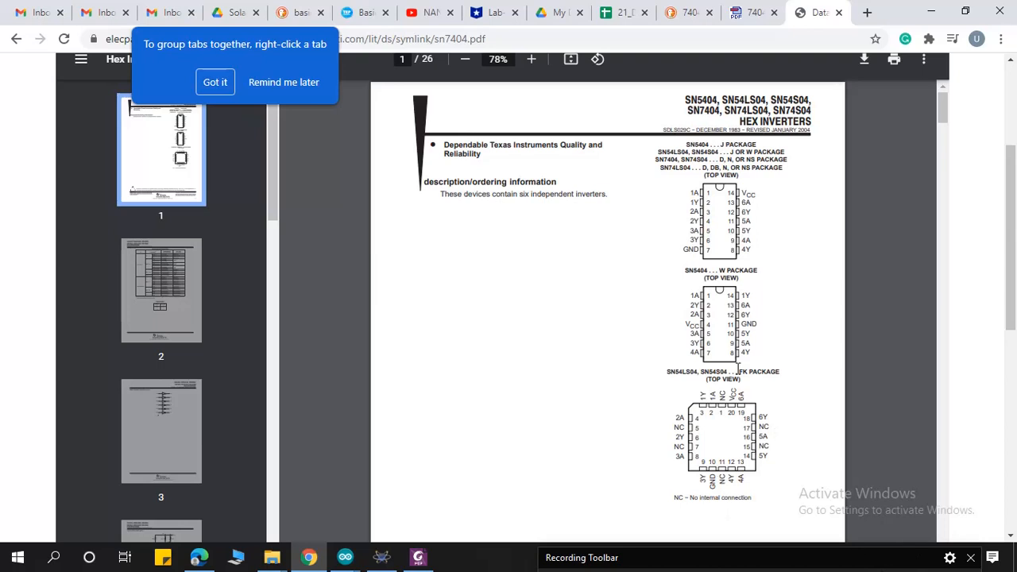
Step: Examine the top-view pinouts of the J, W and FK packages on page 1 of the hex inverter datasheet
scroll(804, 321, "up", 3)
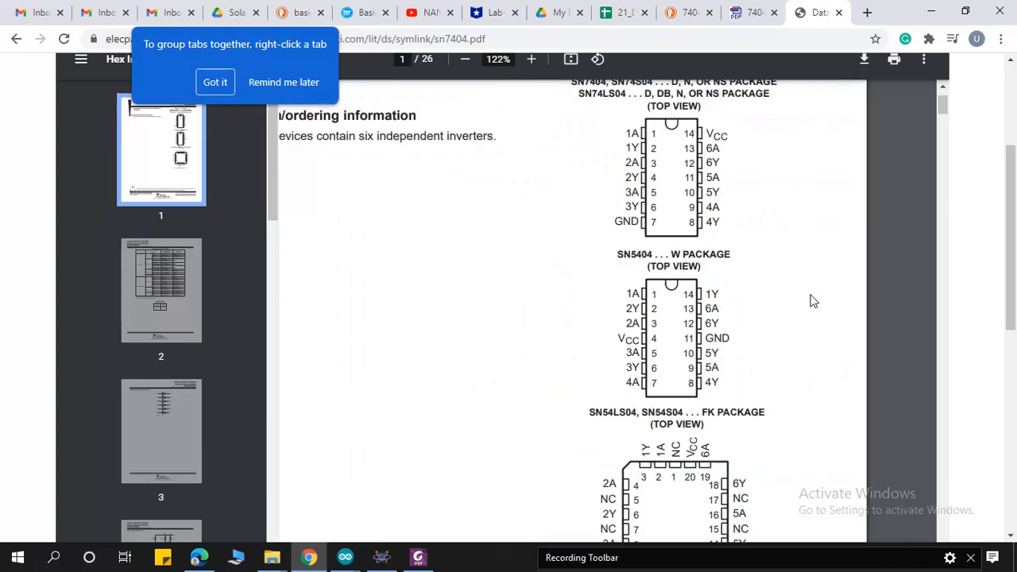
scroll(794, 281, "up", 3)
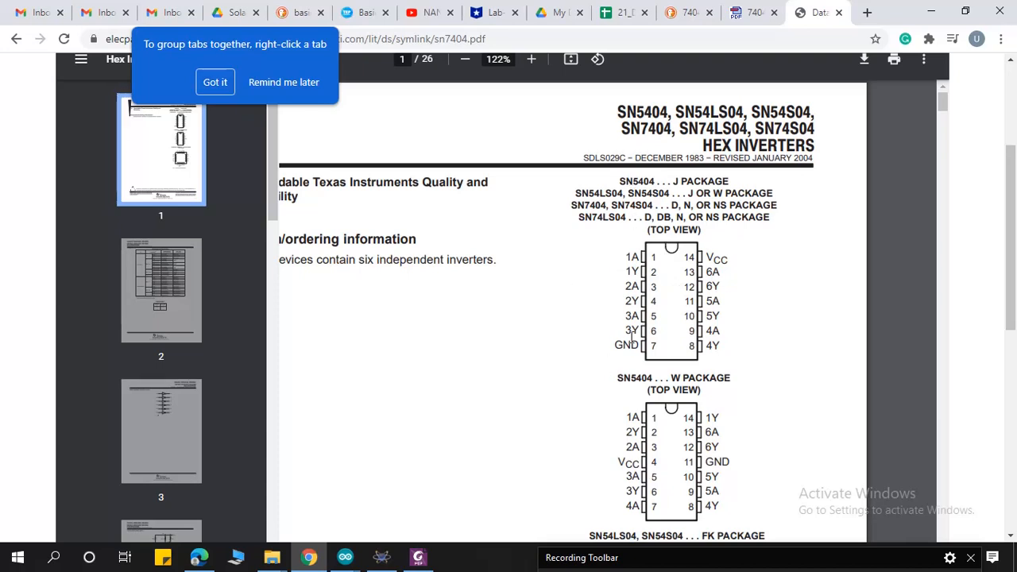
scroll(622, 387, "down", 3)
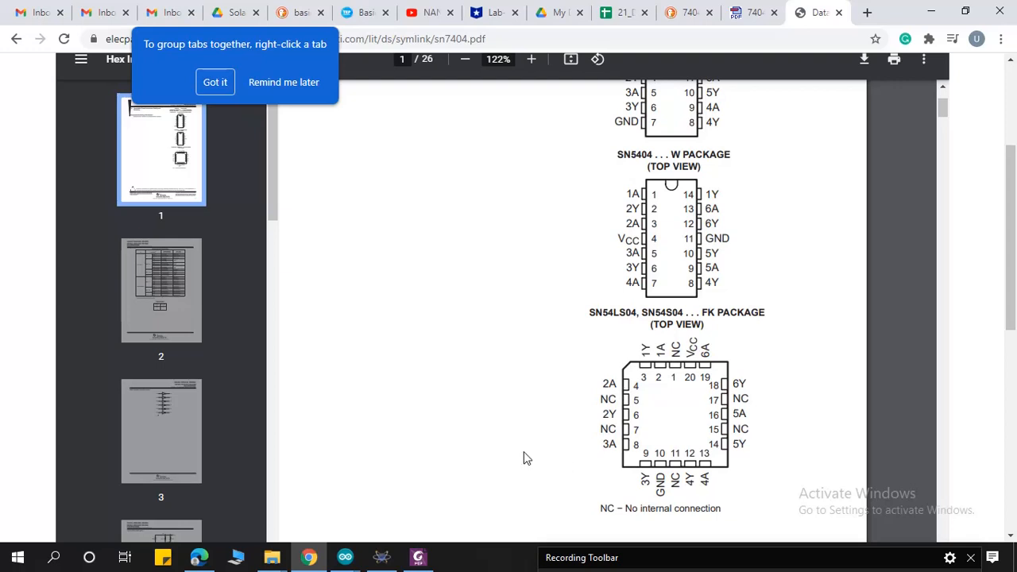
left_click_drag(618, 155, 653, 169)
Step: Look through the ordering information, the inverter function table and the positive logic diagram on datasheet pages 2 and 3
scroll(665, 472, "down", 5)
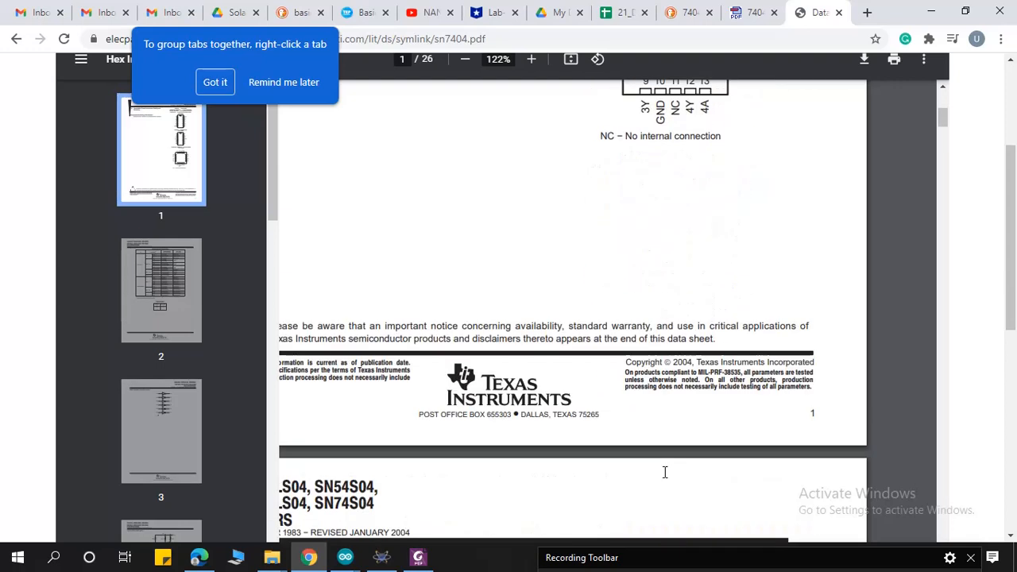
scroll(566, 457, "down", 4)
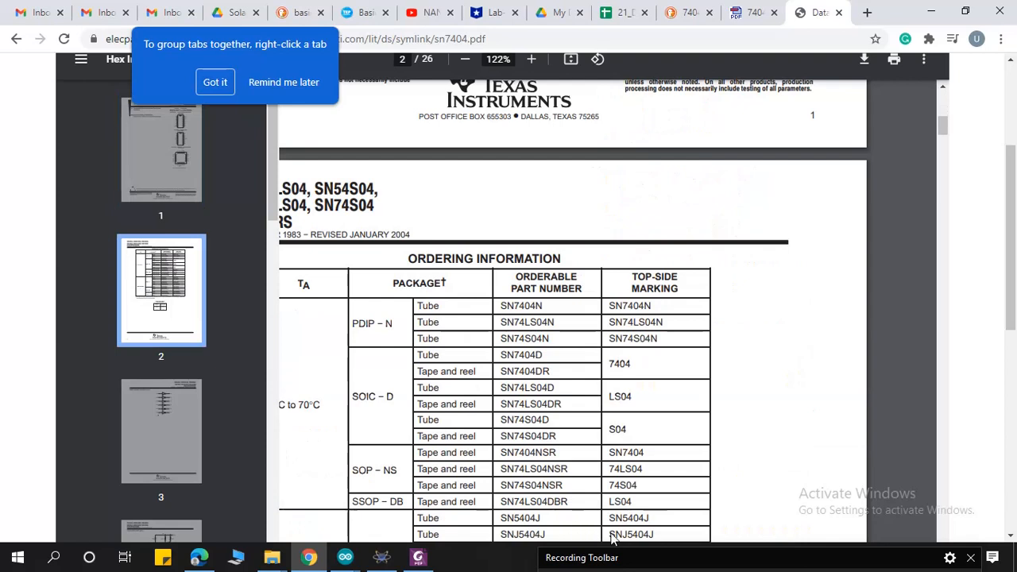
scroll(442, 386, "down", 5, "ctrl")
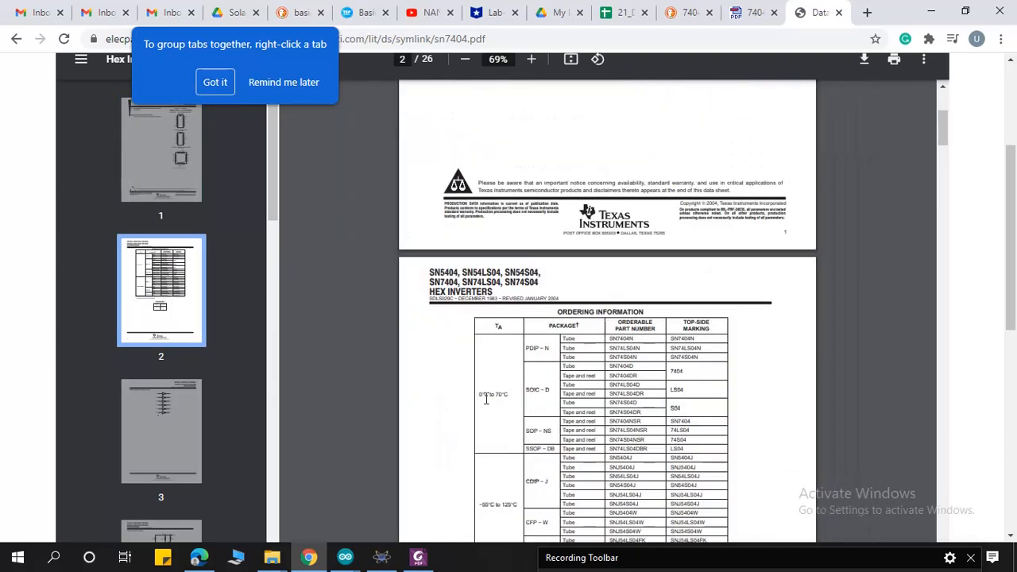
scroll(433, 385, "up", 4, "ctrl")
scroll(556, 402, "down", 8)
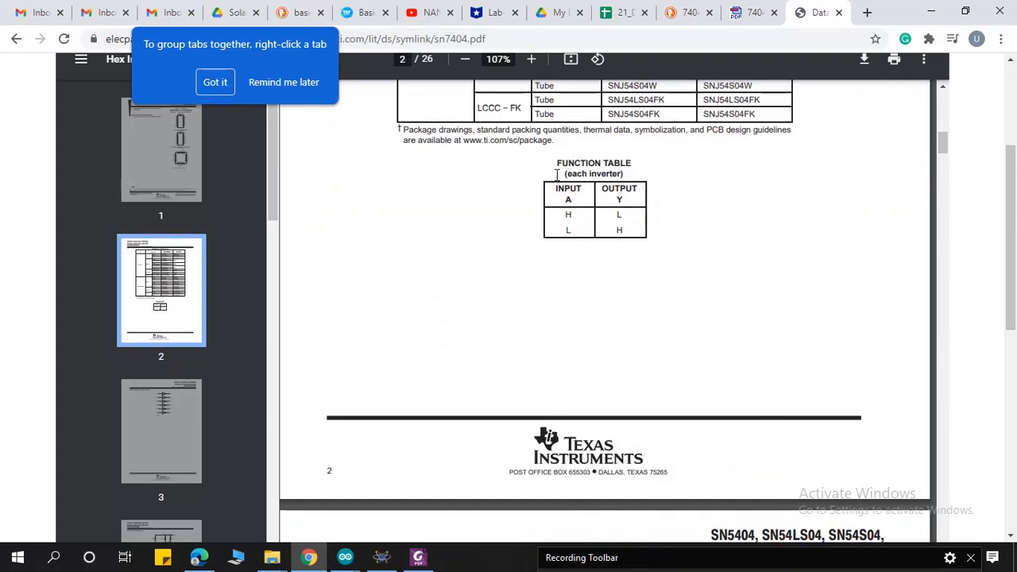
scroll(603, 286, "down", 5)
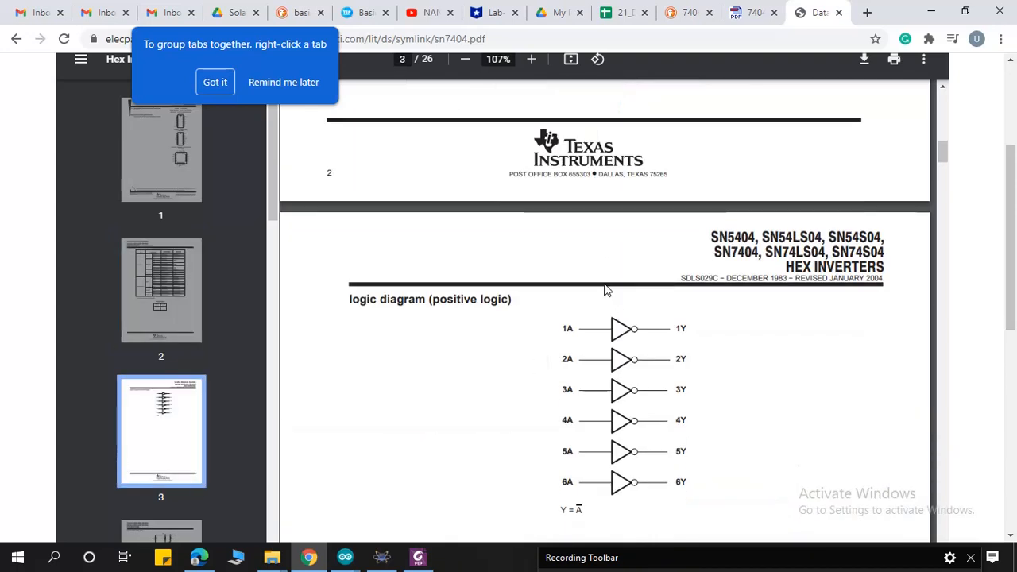
scroll(645, 337, "down", 1)
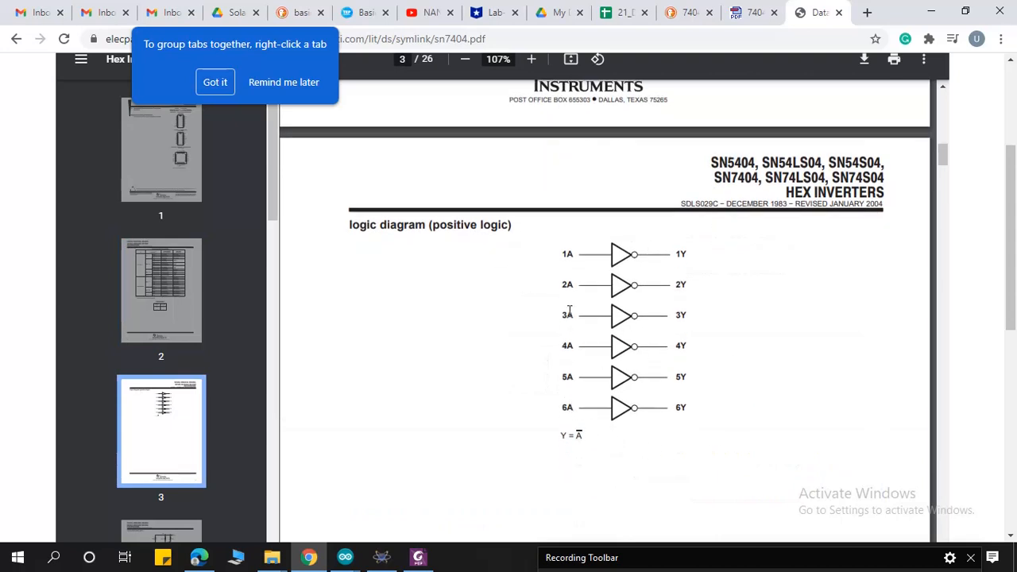
Step: Find the SN5404/SN7404 recommended operating conditions and electrical characteristics tables on datasheet page 5
scroll(684, 413, "down", 6)
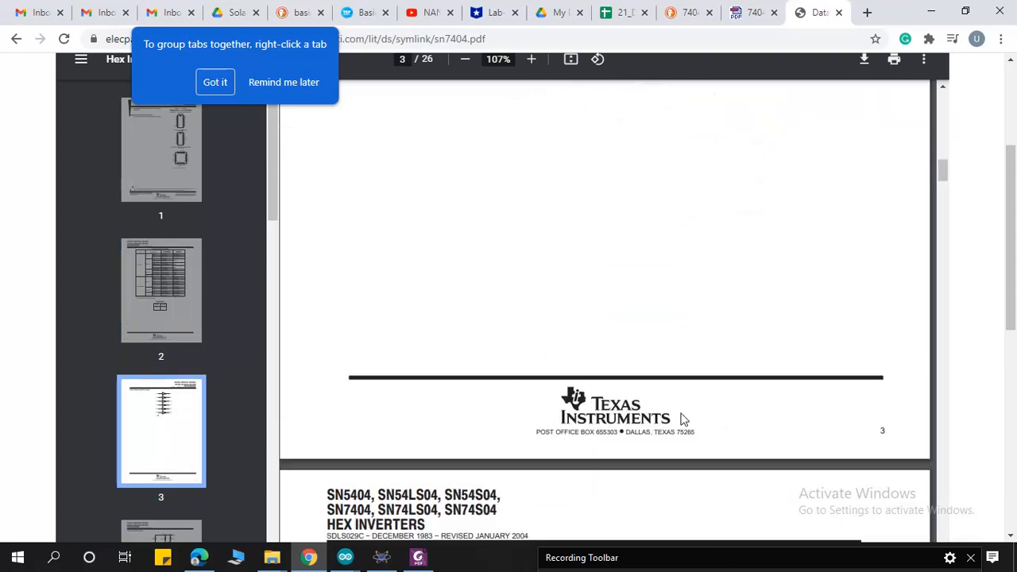
scroll(681, 418, "down", 10)
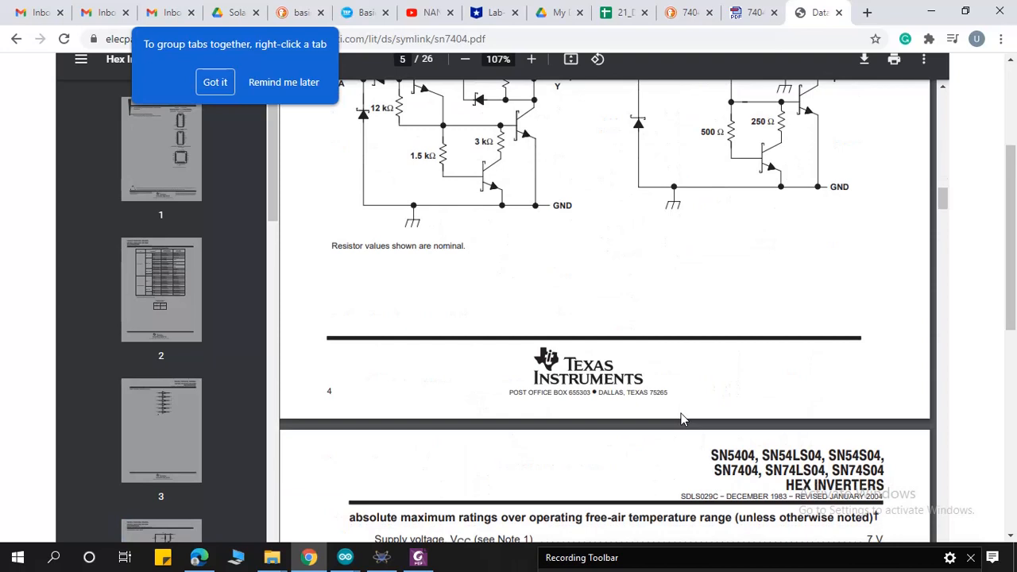
scroll(681, 418, "down", 10)
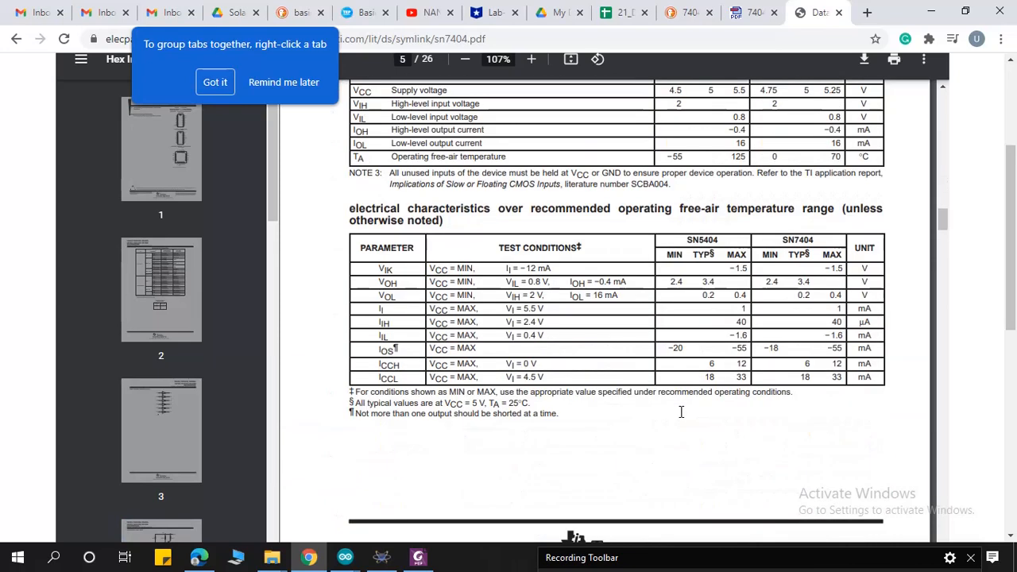
scroll(680, 411, "up", 1)
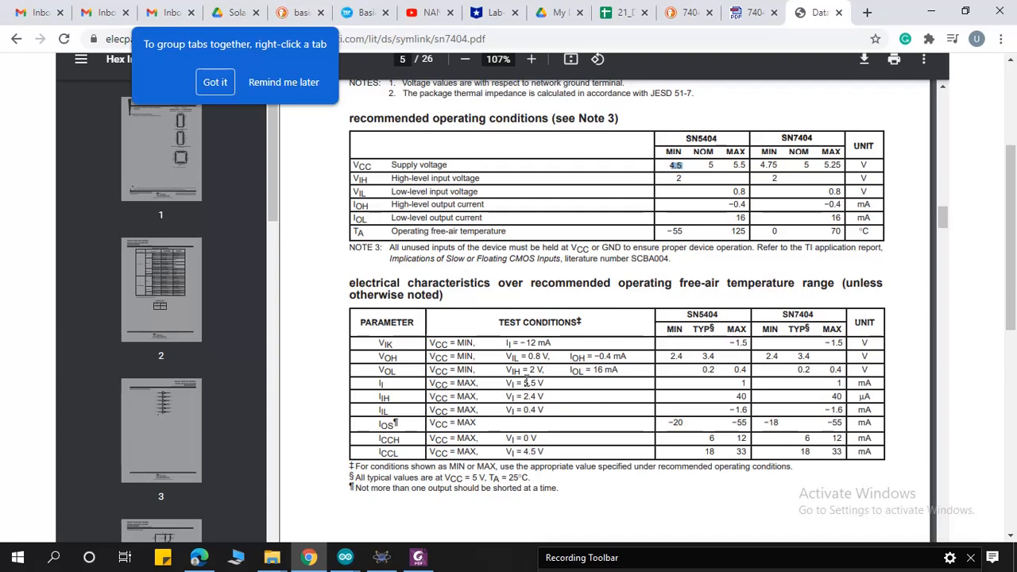
Step: Review the operating conditions, electrical characteristics and switching characteristics of the LS04 and S04 variants on datasheet pages 6 and 7
scroll(525, 382, "down", 6)
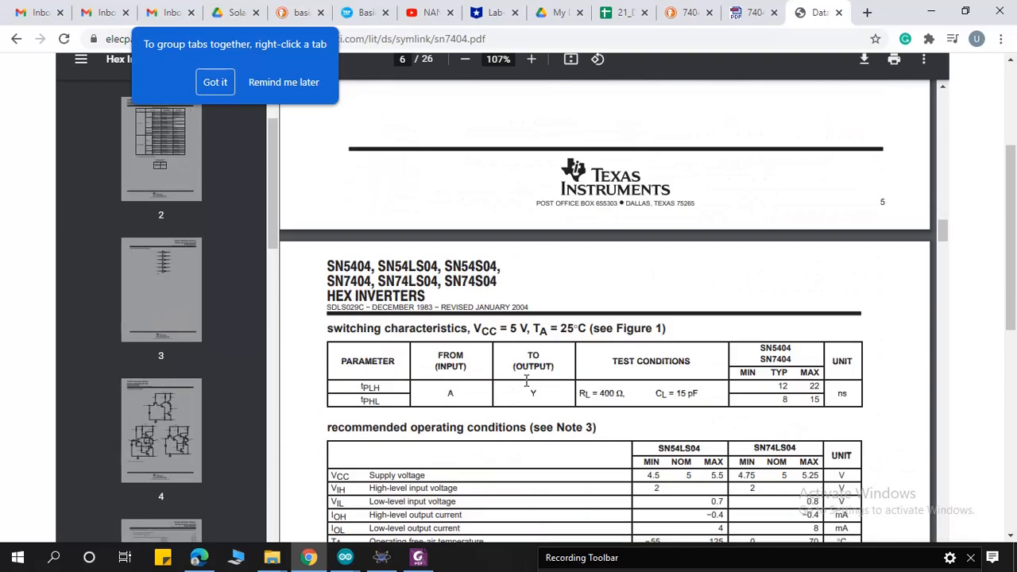
scroll(526, 382, "down", 3)
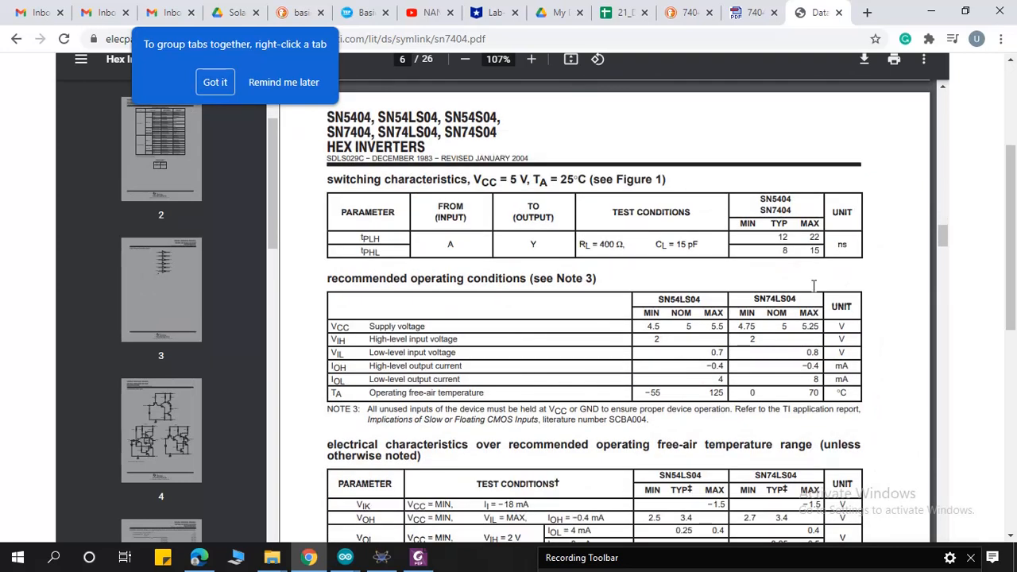
left_click_drag(652, 326, 672, 339)
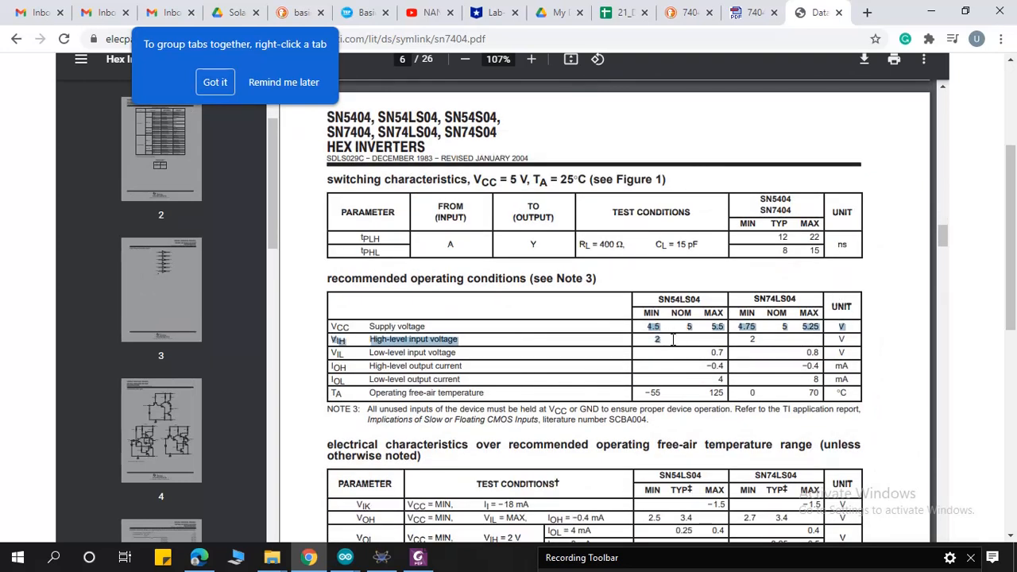
scroll(689, 405, "down", 4)
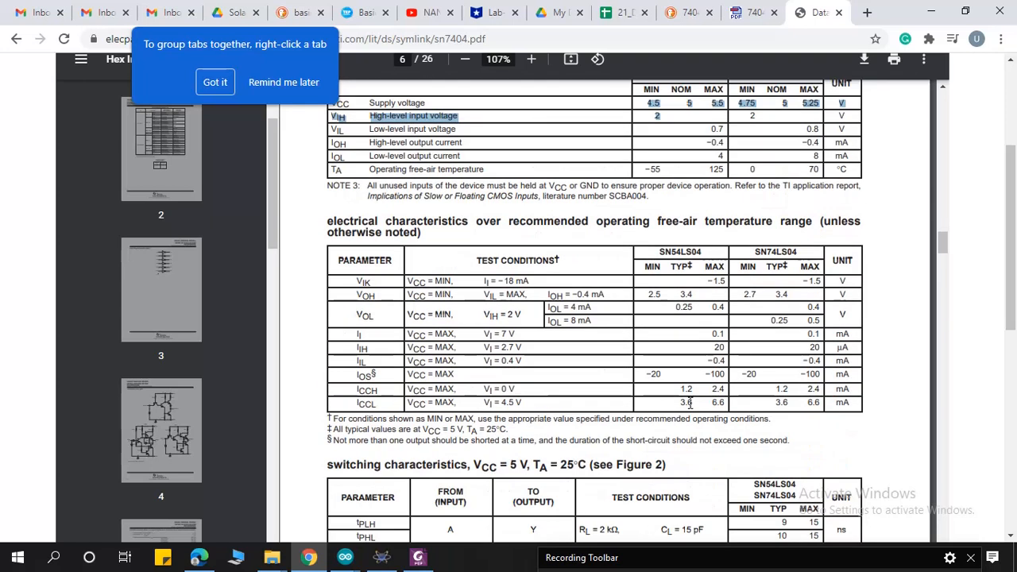
scroll(690, 403, "down", 1)
scroll(689, 402, "down", 10)
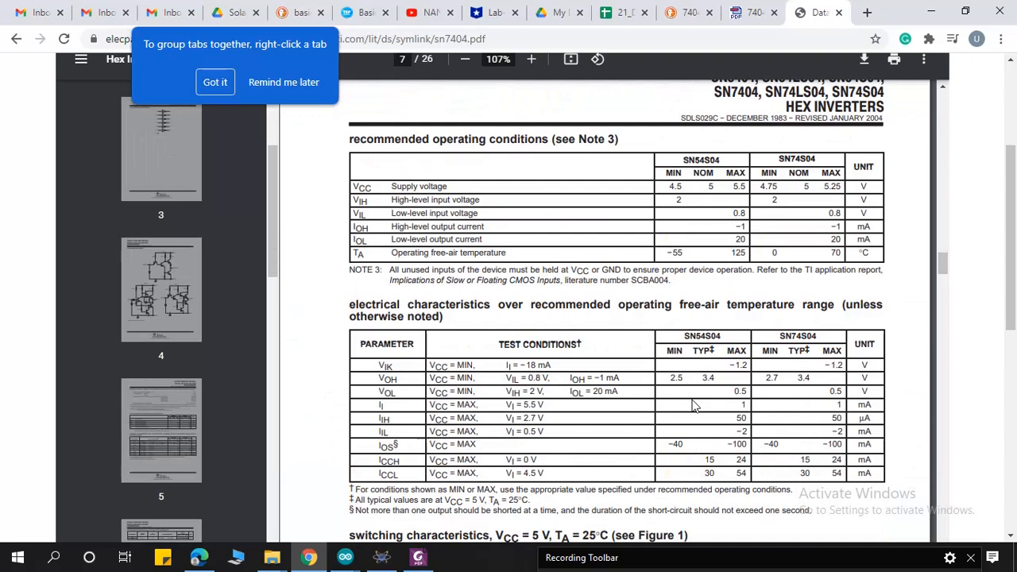
scroll(693, 405, "down", 3)
scroll(691, 406, "down", 3)
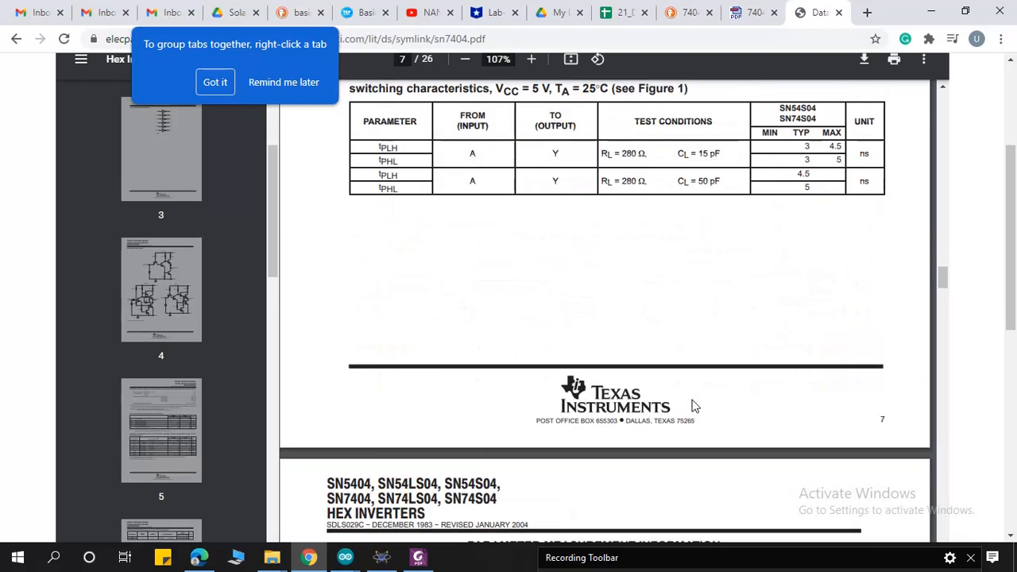
Step: Examine the load circuits and voltage waveforms in the parameter measurement information on datasheet pages 8 and 9
scroll(693, 406, "down", 3)
scroll(693, 397, "down", 3)
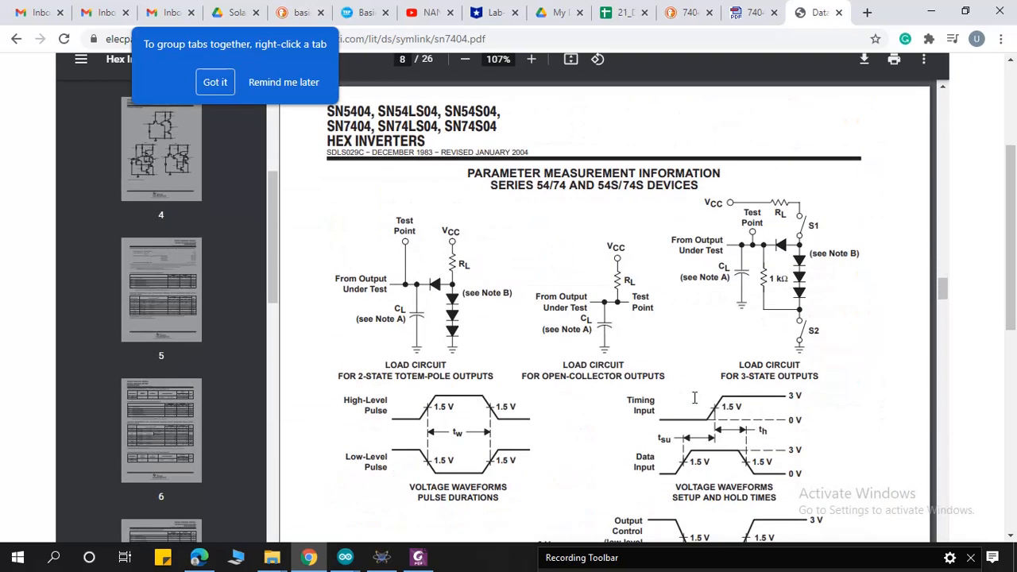
scroll(693, 397, "down", 2)
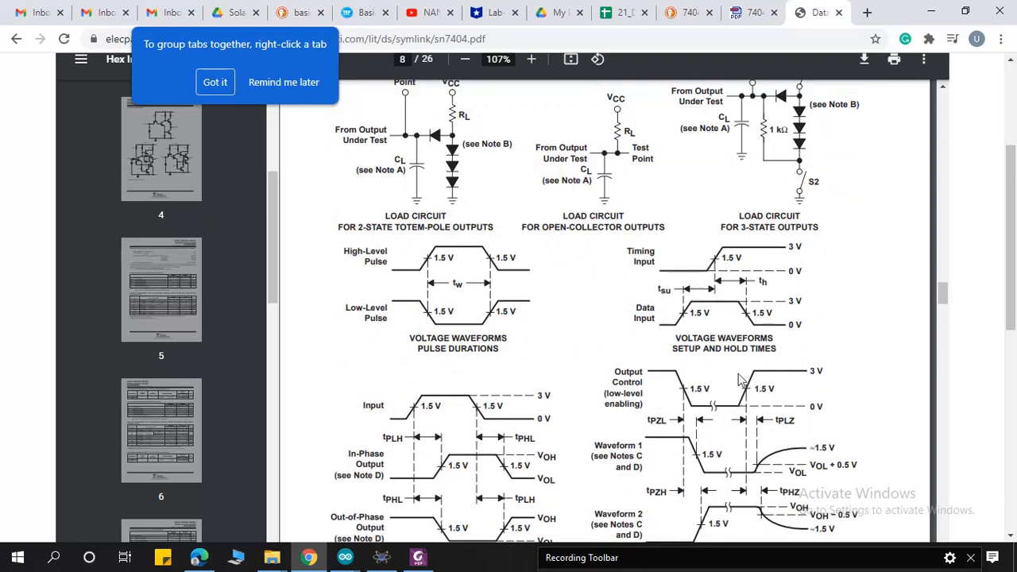
scroll(659, 413, "down", 2)
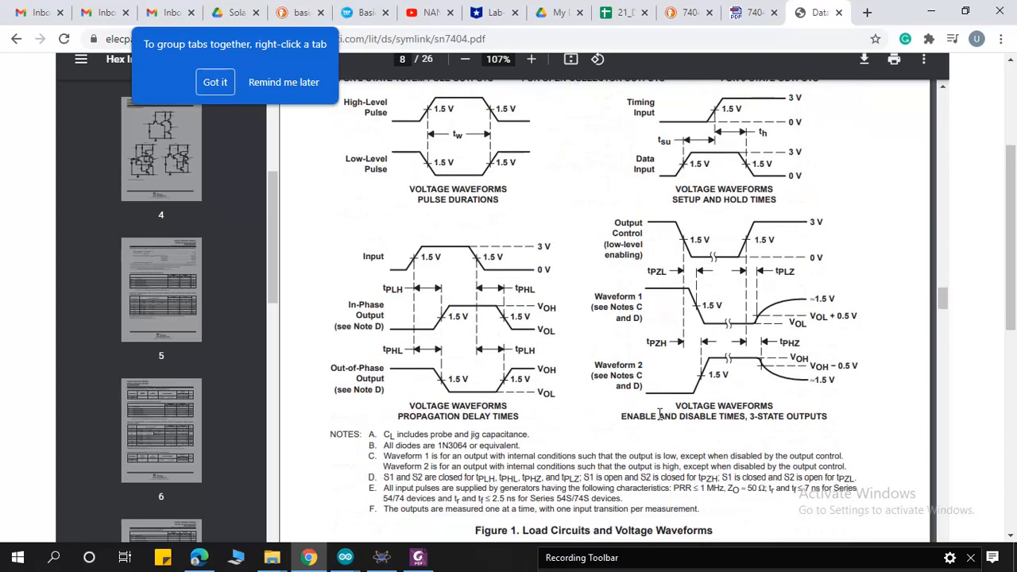
scroll(659, 413, "down", 9)
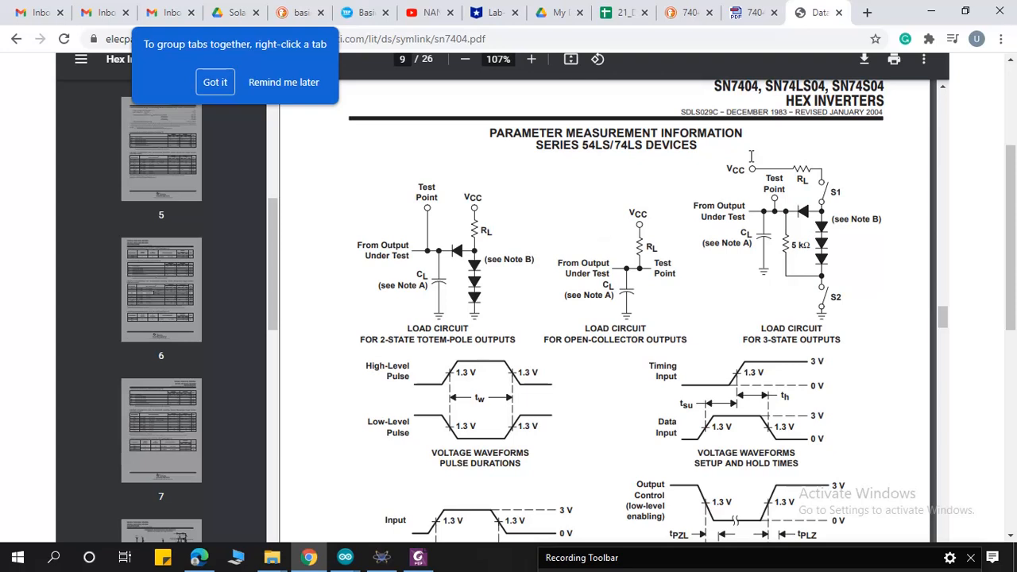
Step: Switch back to Proteus, add the 7404 hex inverter to the devices and place one gate in column D near the sheet's upper edge
left_click(932, 12)
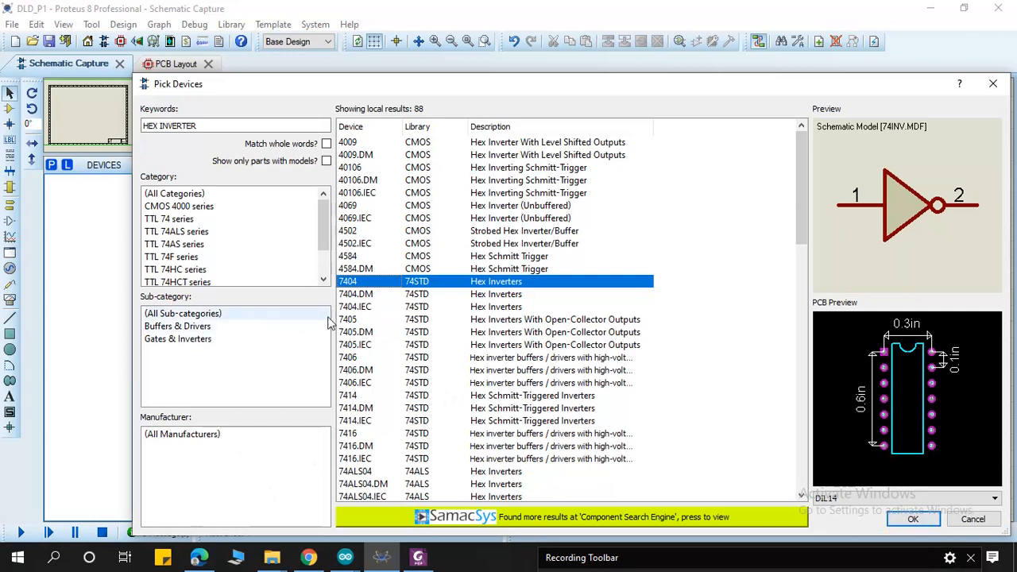
left_click(914, 520)
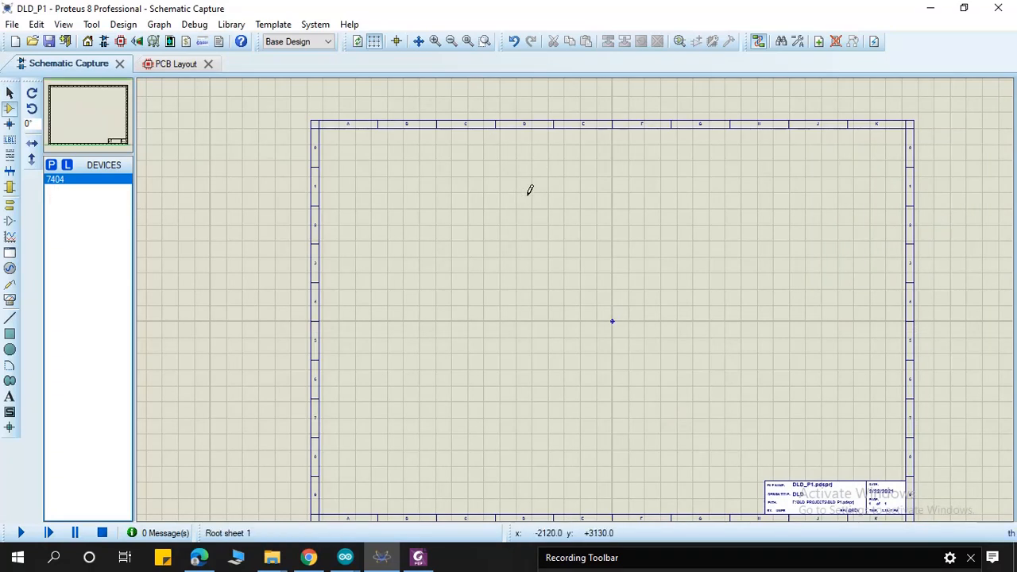
left_click(576, 195)
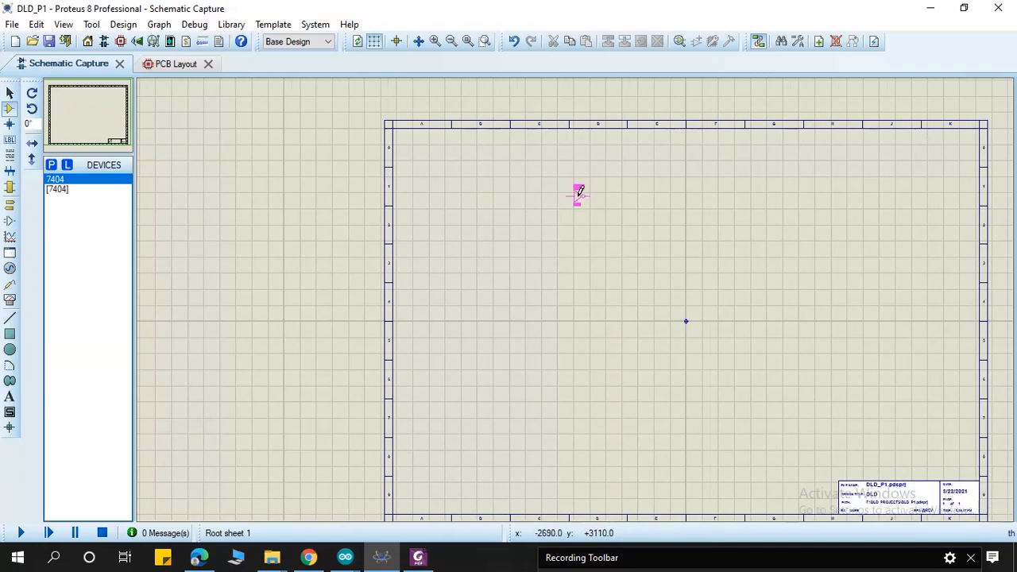
left_click(601, 170)
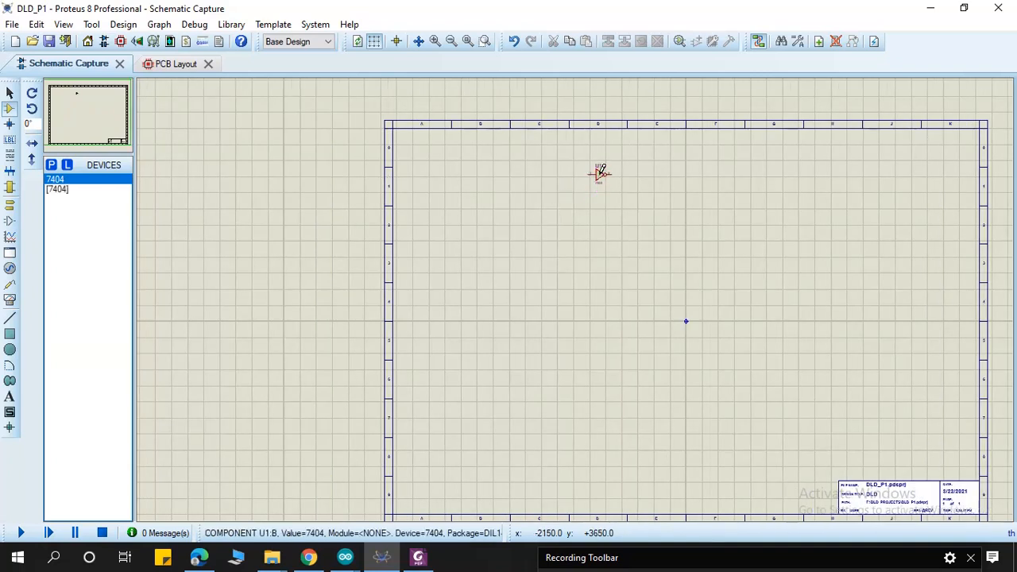
Step: Place two more 7404 inverter gates in a column directly below the first one
scroll(601, 170, "up", 3)
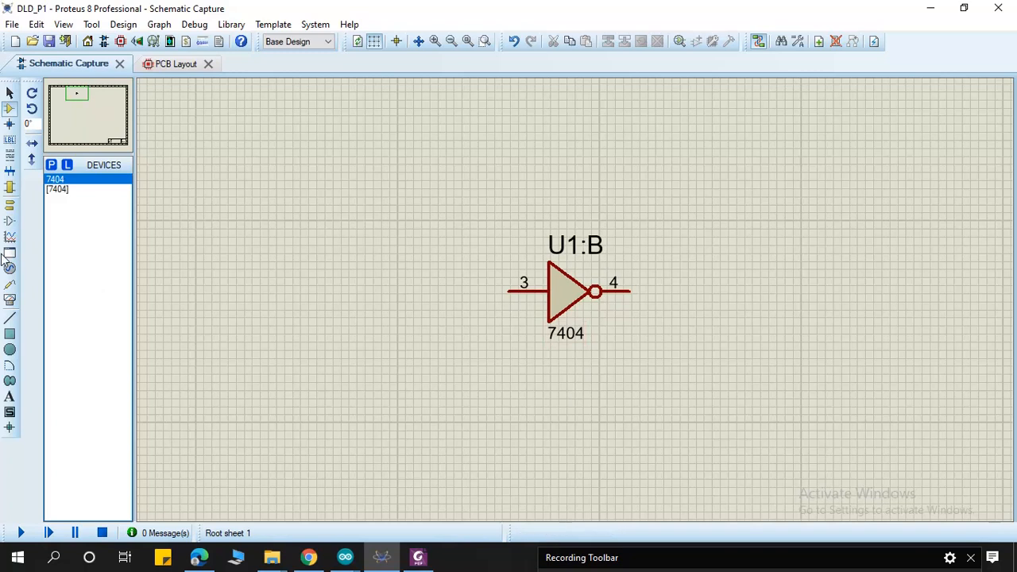
left_click(568, 378)
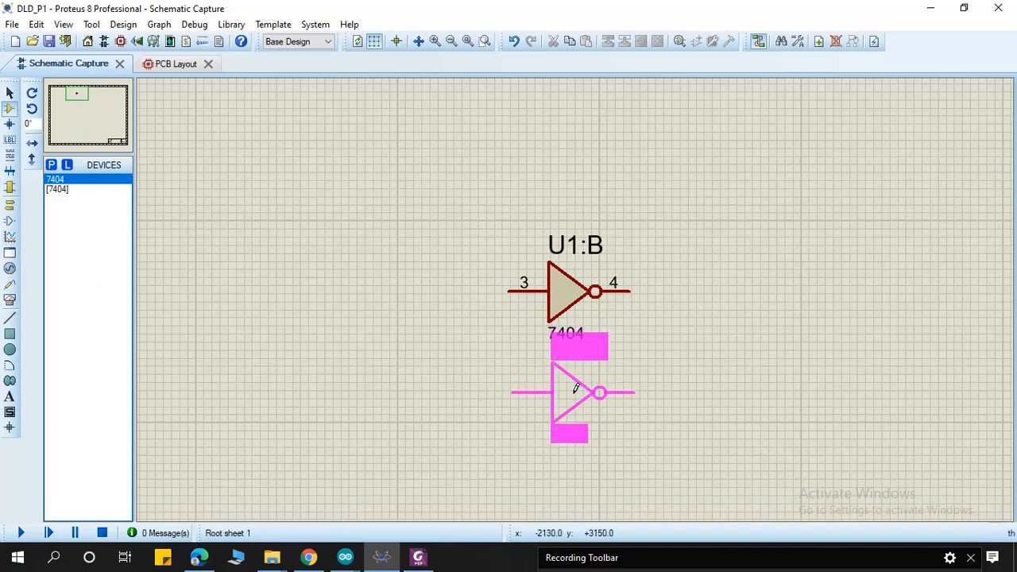
left_click(575, 399)
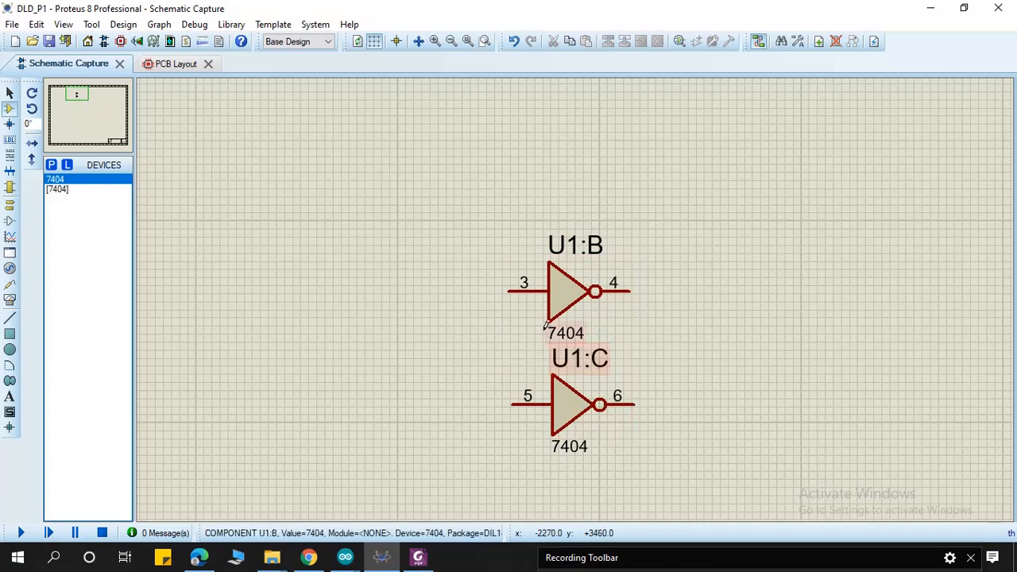
scroll(588, 410, "down", 1)
left_click(576, 429)
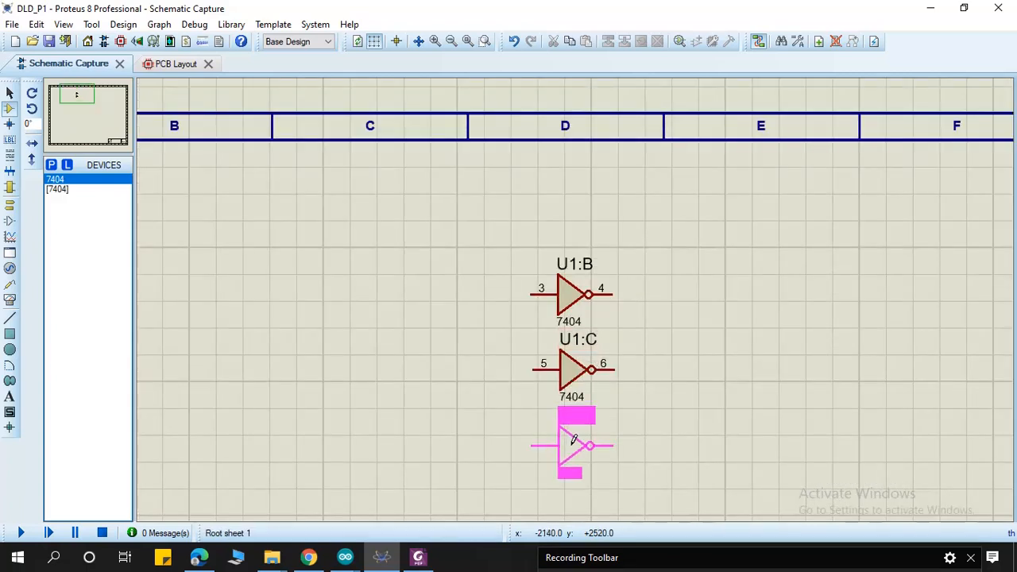
left_click(578, 435)
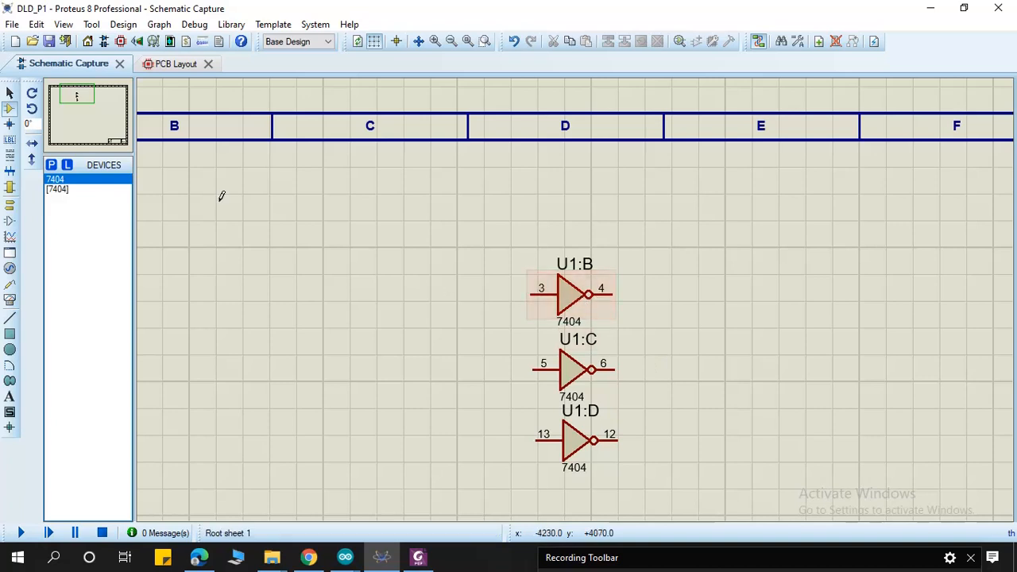
Step: Find the LOGICTOGGLE source with the keyword TOGGLE and place two of them, one above the other, to the left of the inverters
double_click(84, 193)
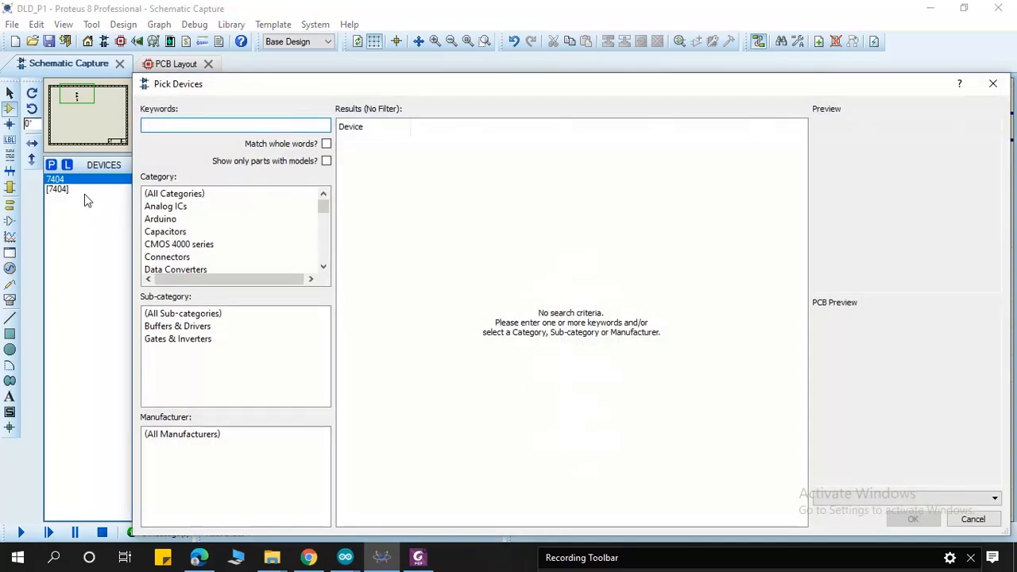
type("TOGGLE")
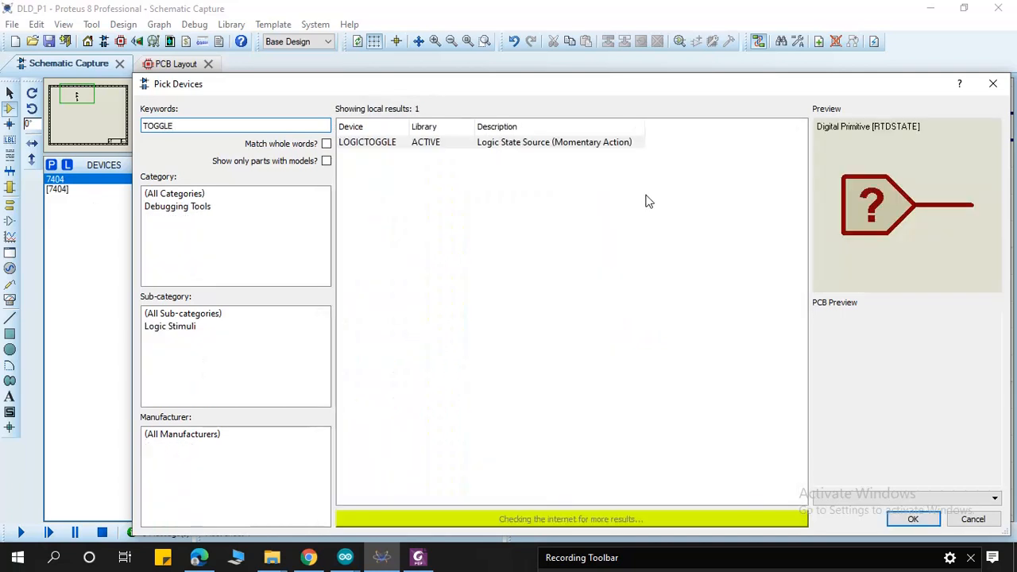
left_click(927, 526)
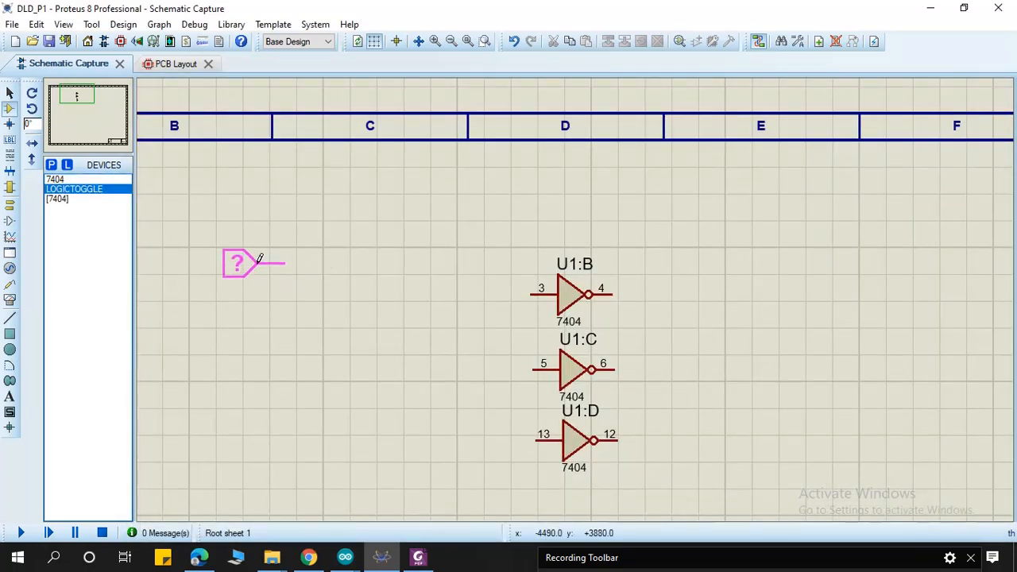
left_click(258, 261)
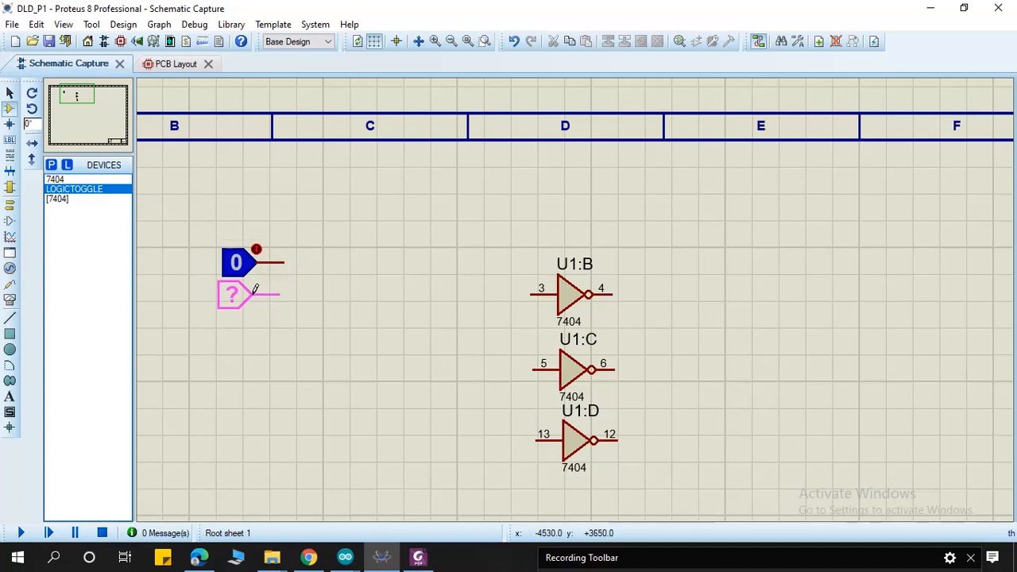
left_click(259, 289)
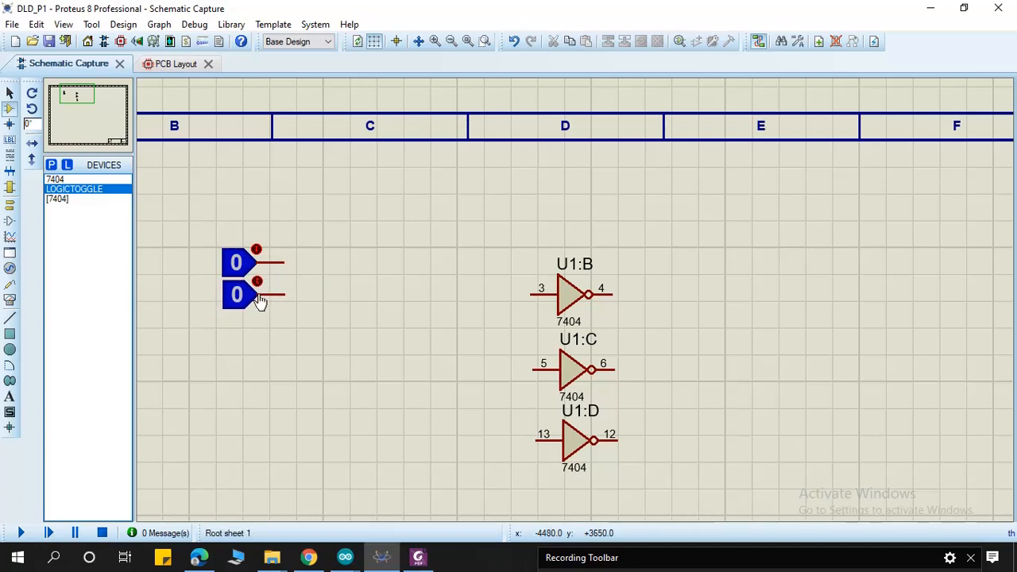
Step: Wire the upper logic toggle to pin 3 of U1:B and the lower one to pin 5 of U1:C, and delete inverter U1:D
scroll(295, 289, "up", 1)
scroll(585, 300, "down", 2)
scroll(655, 310, "up", 1)
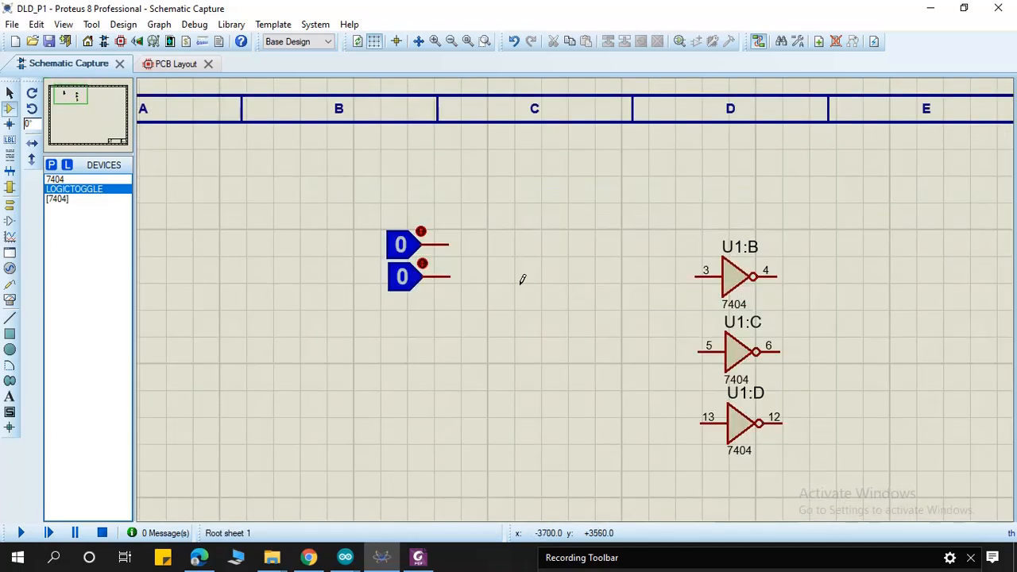
left_click(451, 244)
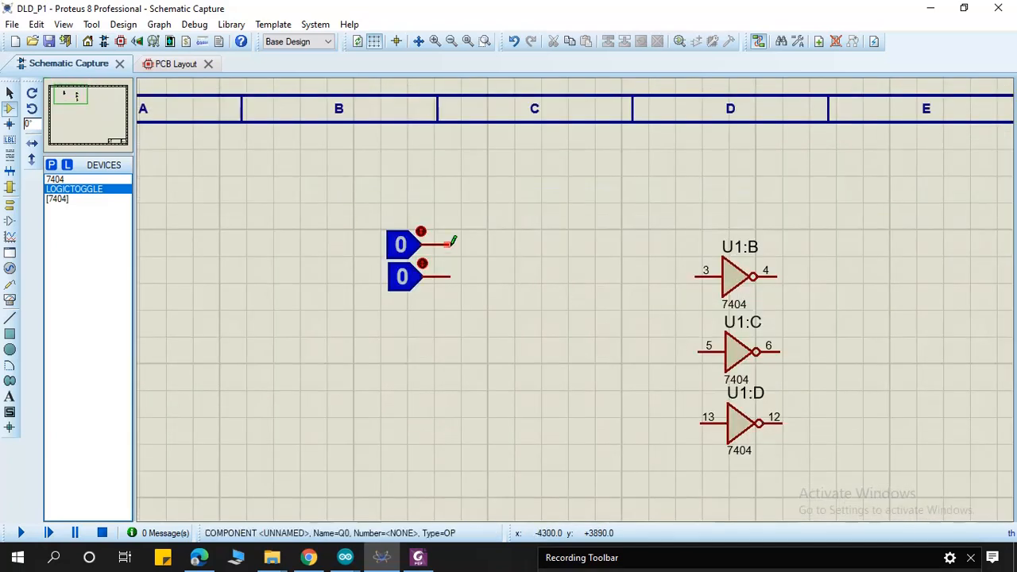
left_click(696, 273)
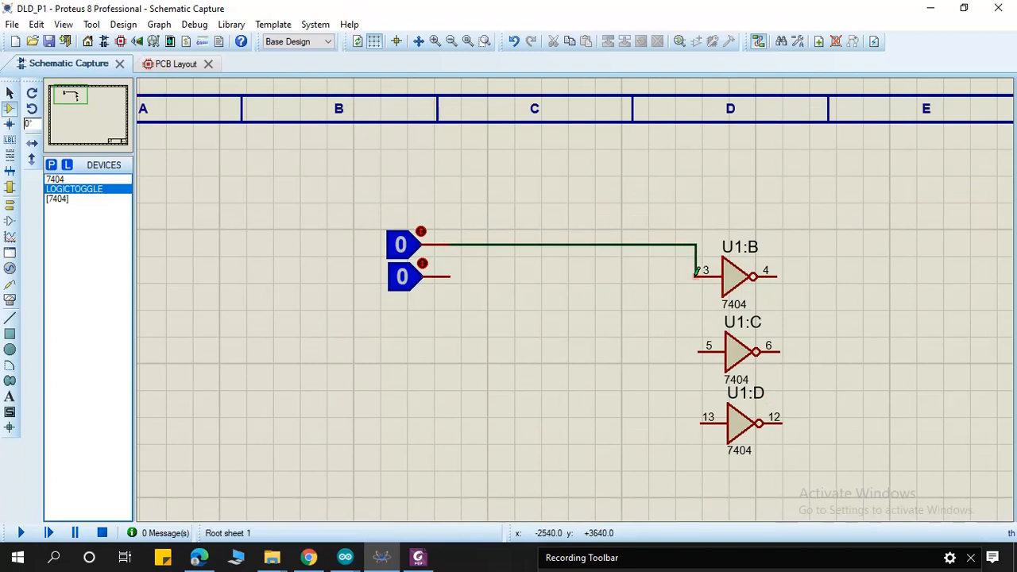
left_click(449, 273)
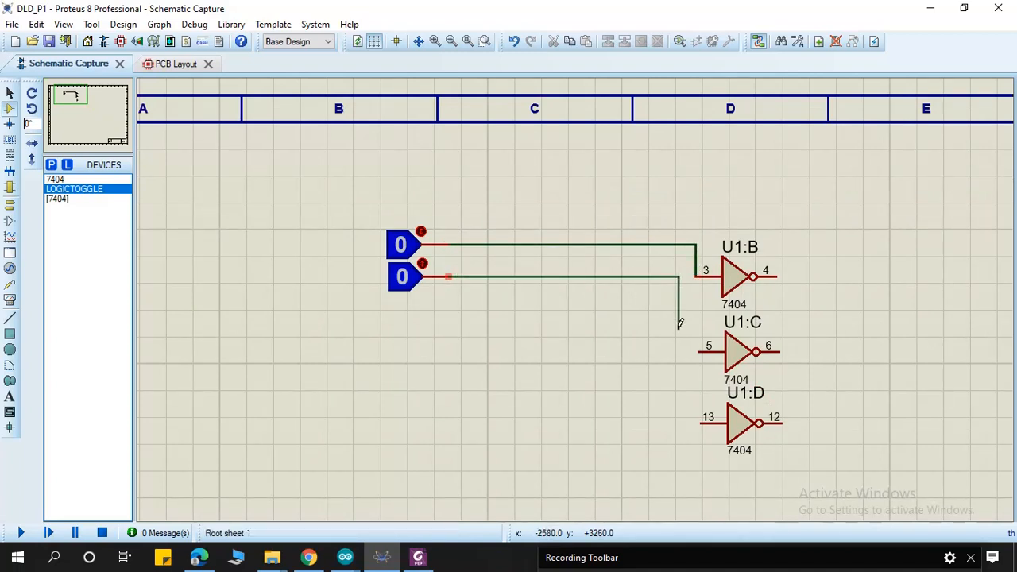
left_click(697, 350)
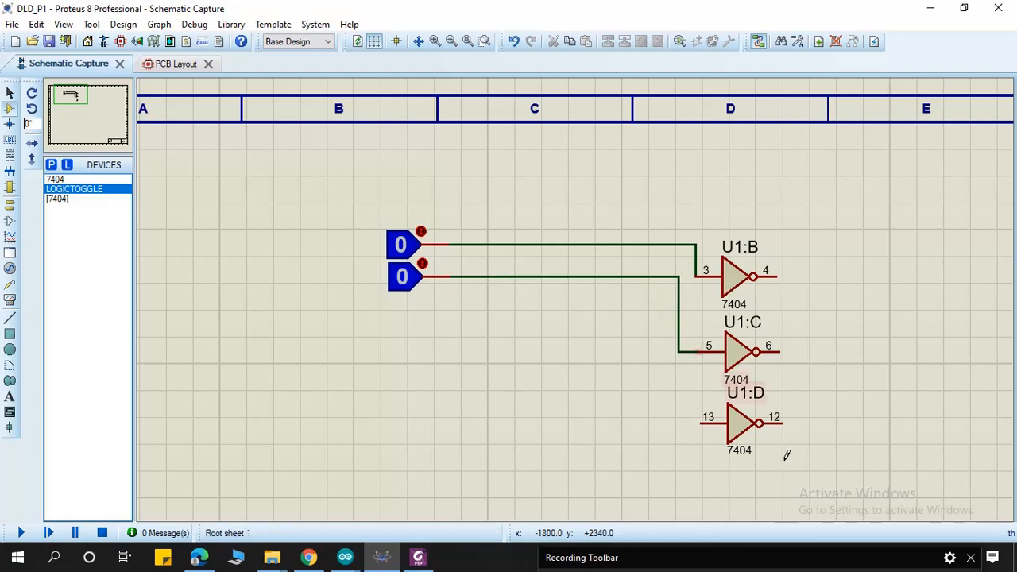
right_click(731, 433)
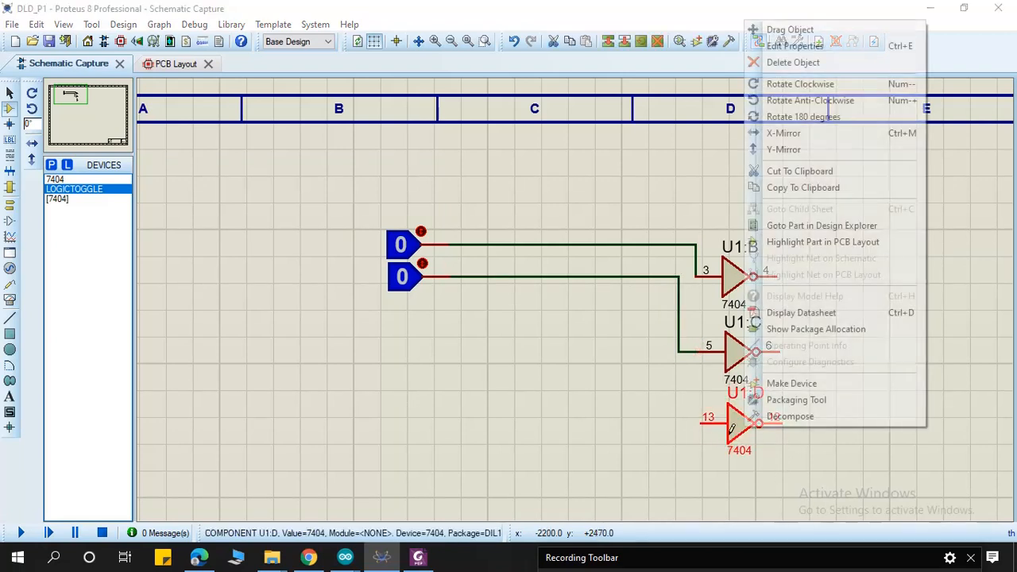
right_click(731, 429)
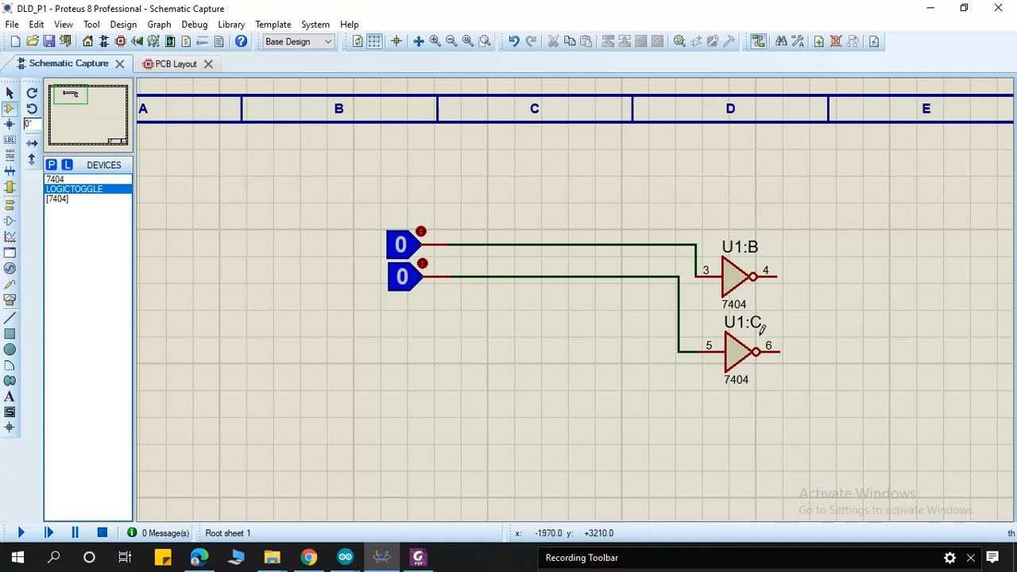
Step: Find the animated LED-GREEN in the device library with the keyword LED and place one to the right of inverter U1:B
key("p")
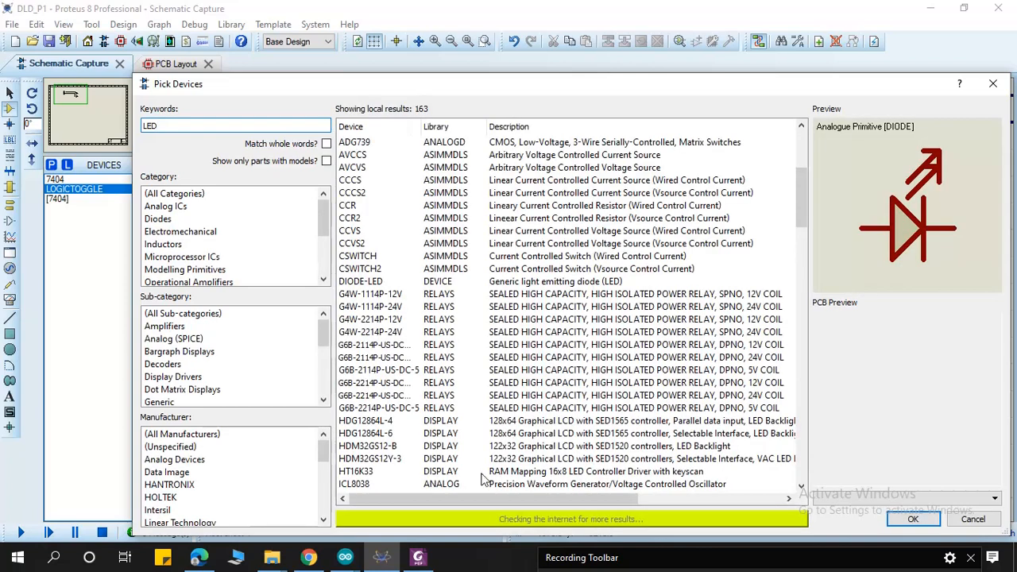
scroll(474, 405, "down", 3)
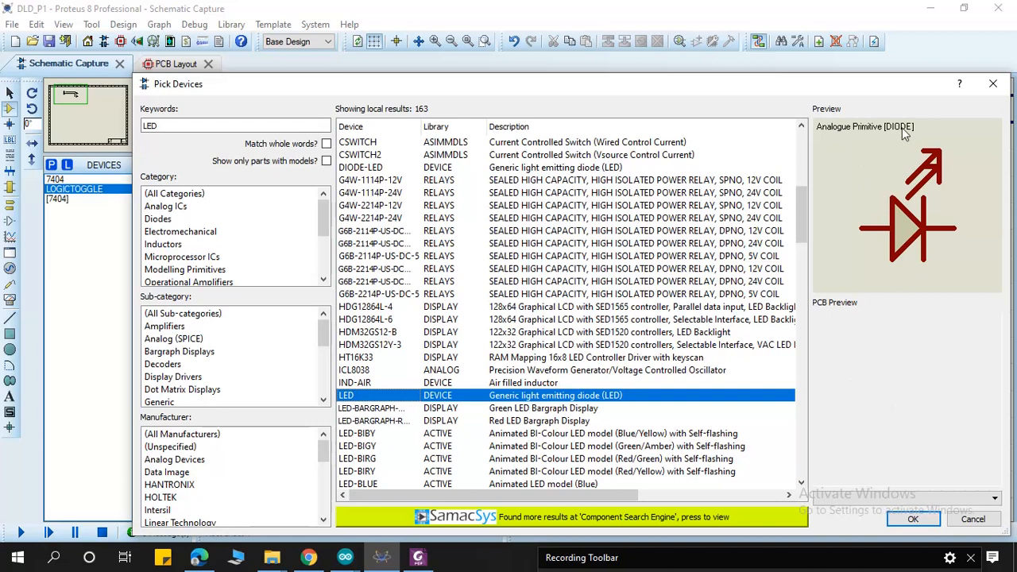
left_click(389, 437)
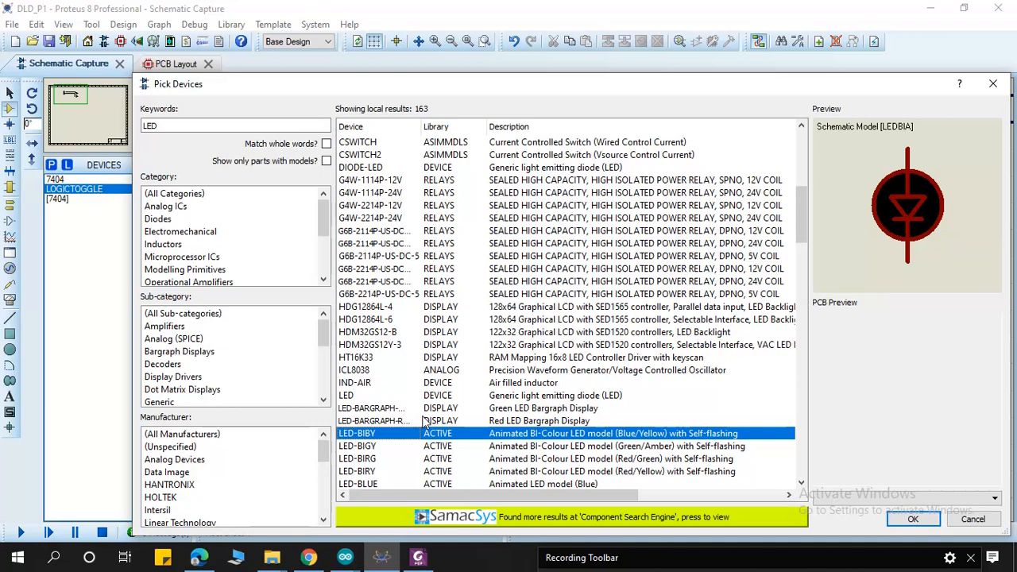
scroll(676, 385, "down", 2)
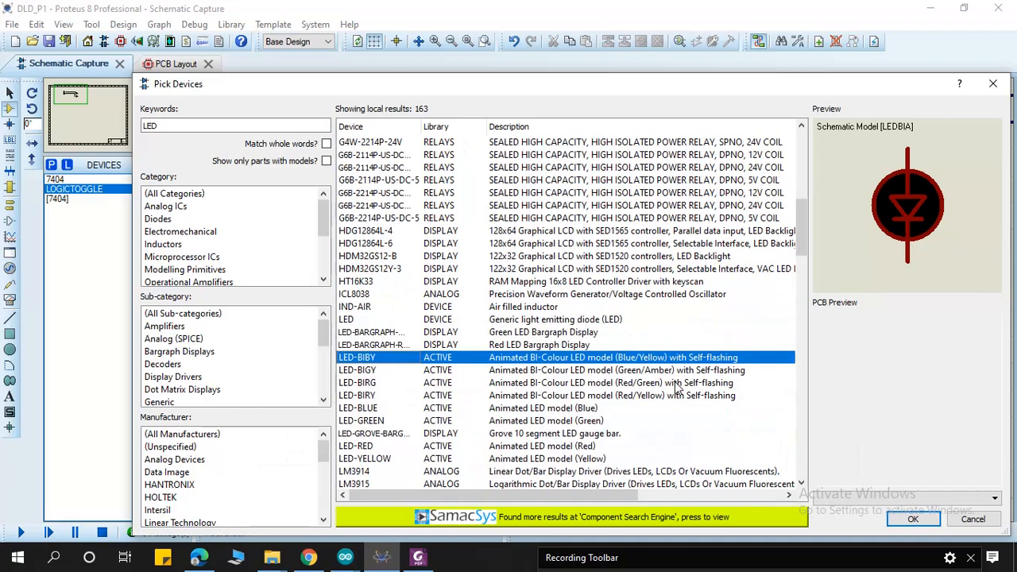
left_click(534, 408)
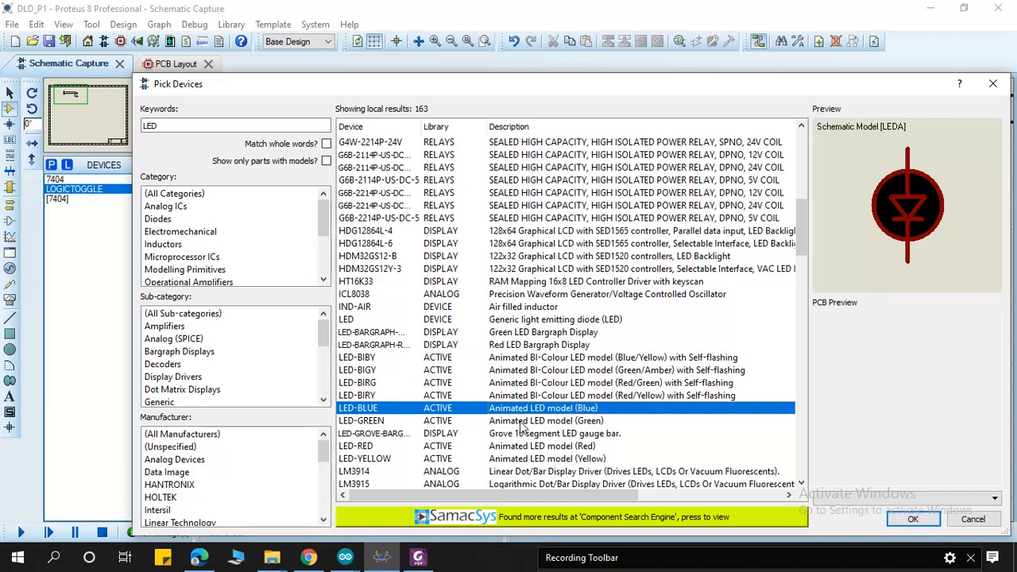
left_click(520, 423)
left_click(912, 518)
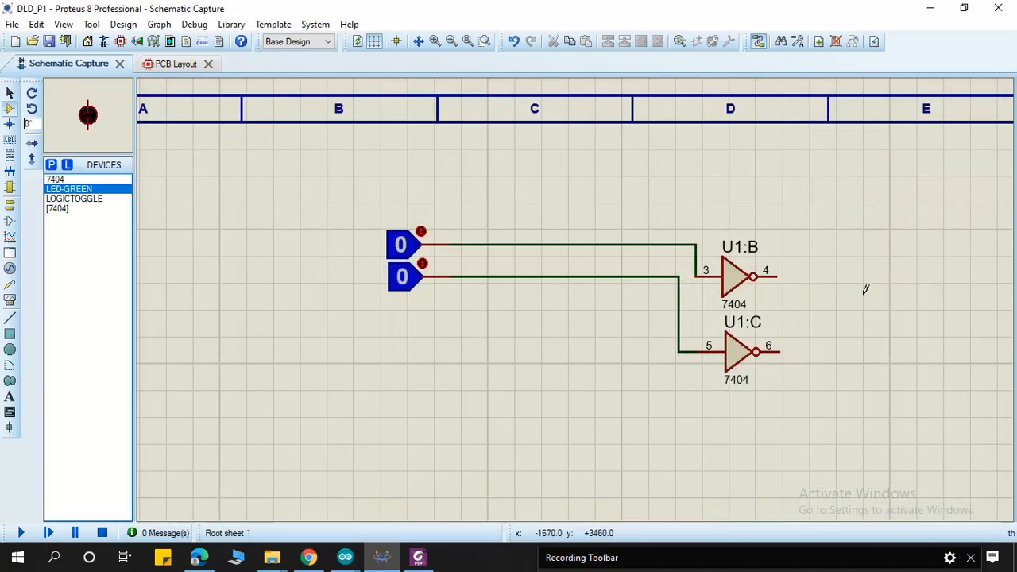
left_click(867, 289)
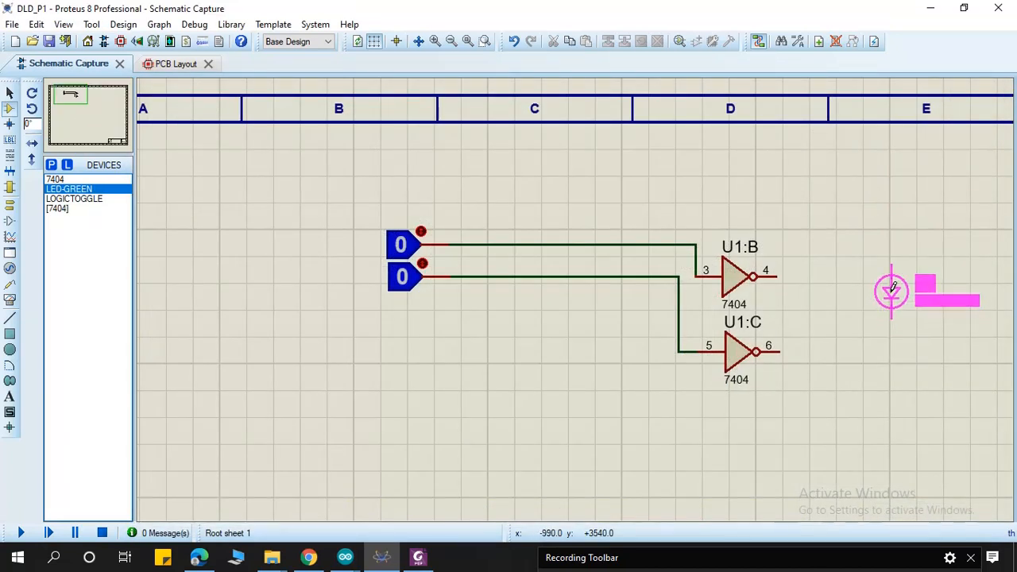
left_click(883, 275)
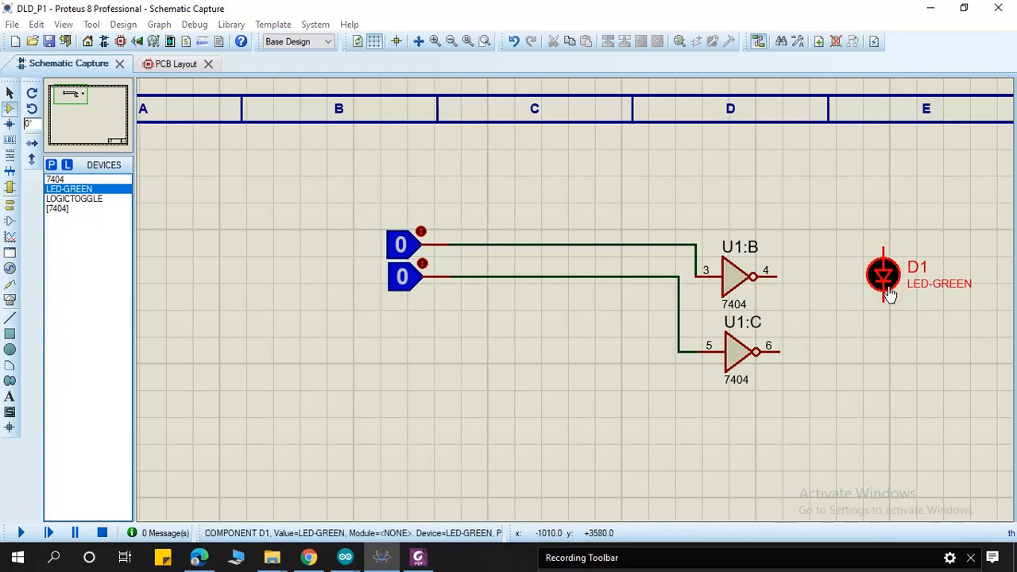
Step: Rotate the green LED anticlockwise by a quarter turn and wire output pin 4 of U1:B to its anode
right_click(889, 294)
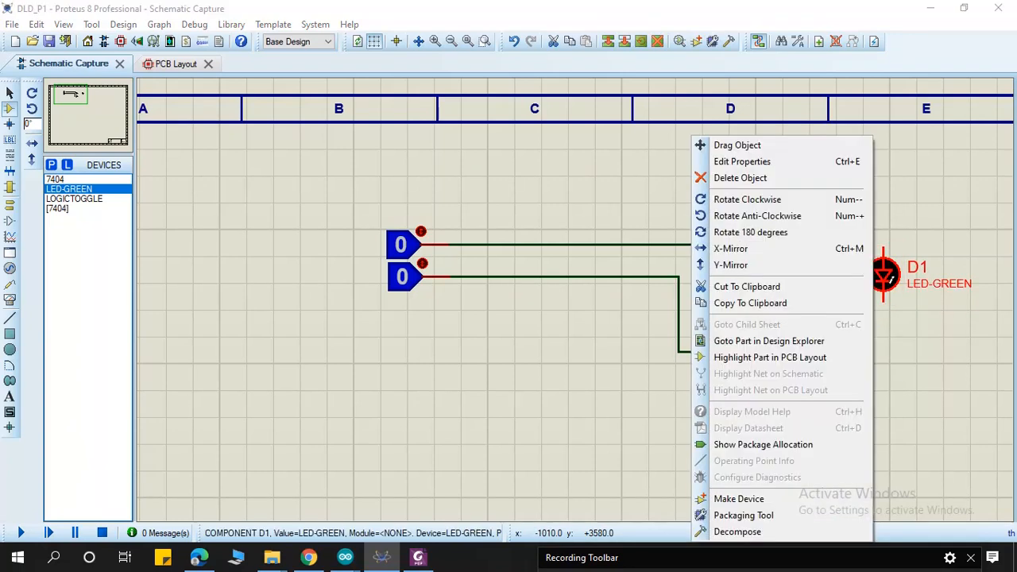
left_click(758, 216)
scroll(857, 273, "up", 1)
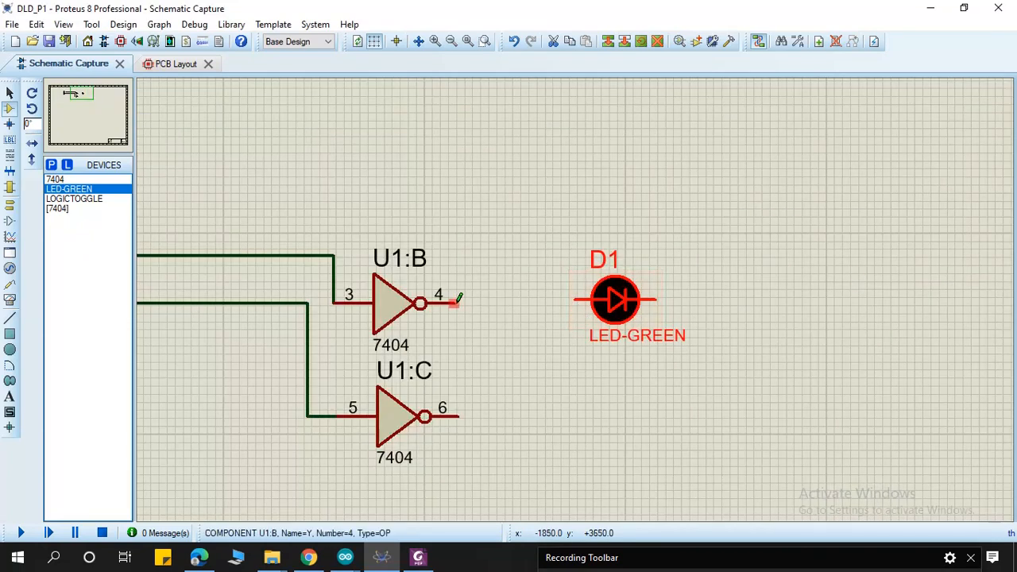
left_click(456, 301)
left_click(575, 300)
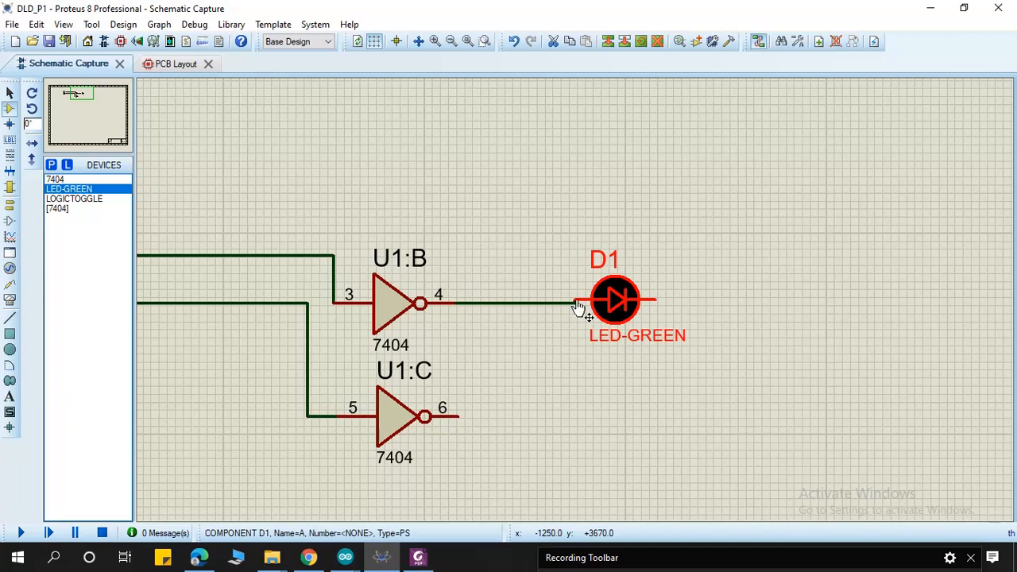
Step: Move the green LED level with the output of U1:B so that the wire between them runs straight
double_click(601, 315)
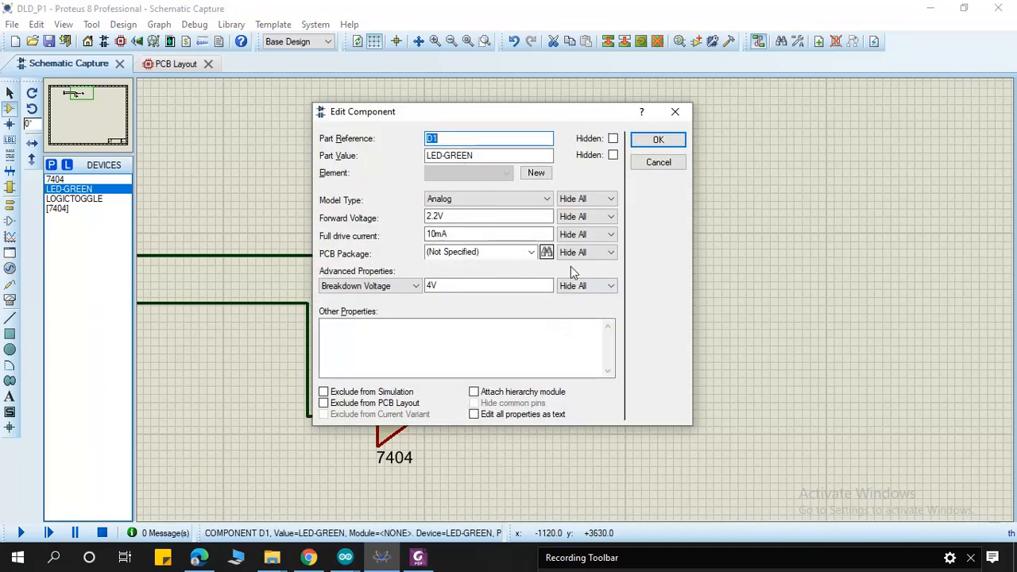
left_click(656, 139)
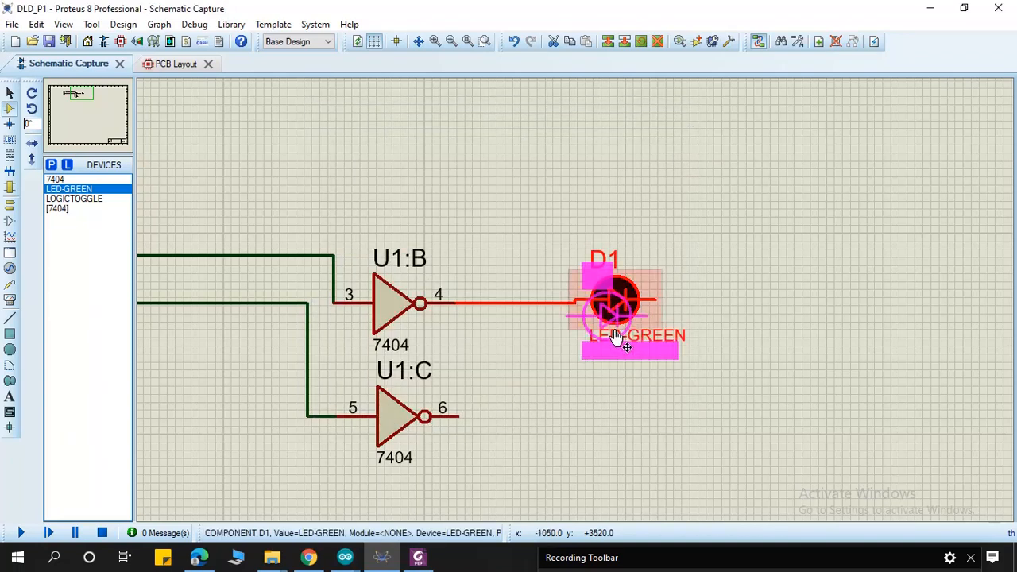
Step: Place a ground terminal below and to the right of LED D1 and wire D1's cathode to it
left_click(18, 210)
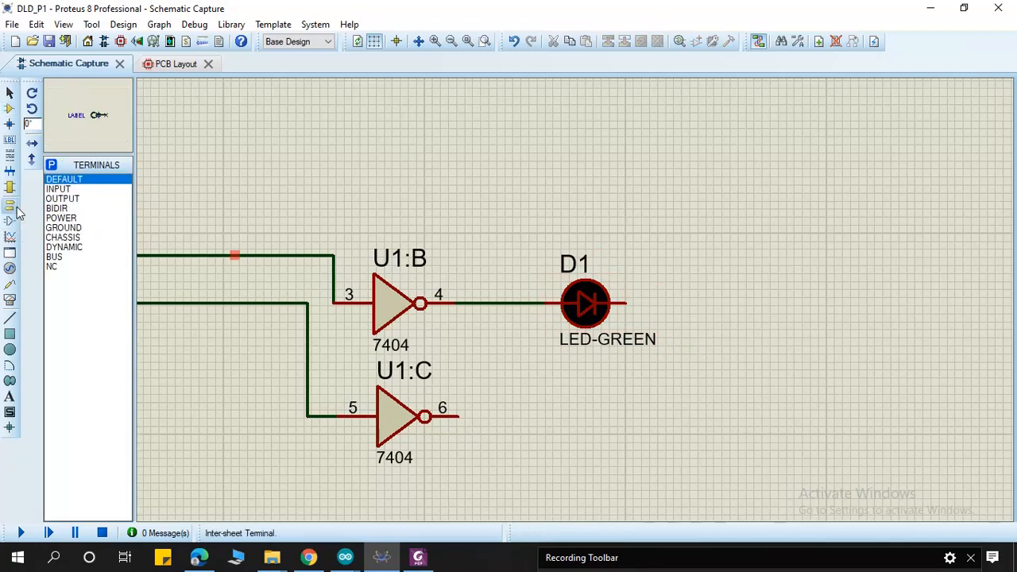
left_click(76, 228)
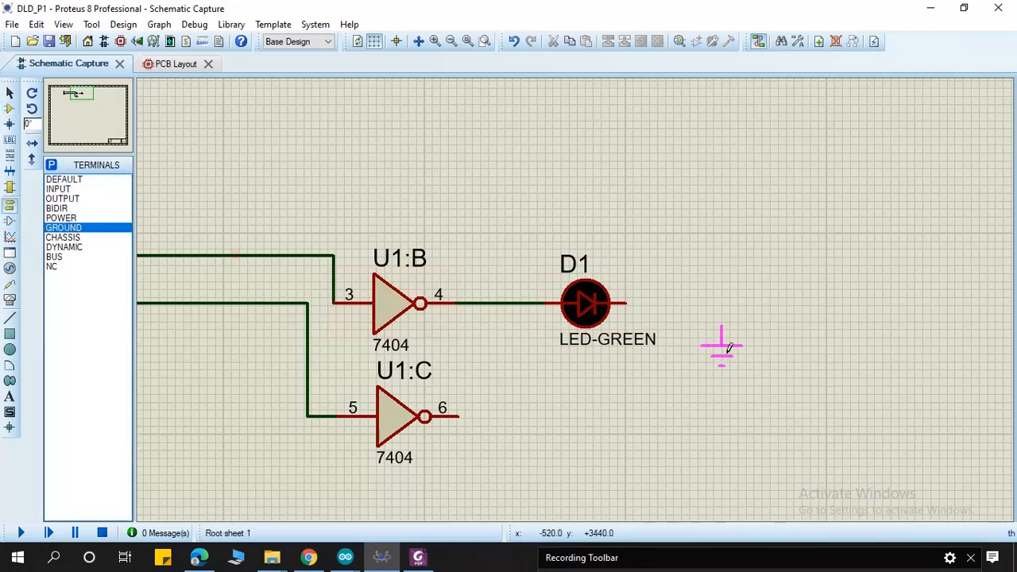
left_click(746, 433)
left_click(627, 302)
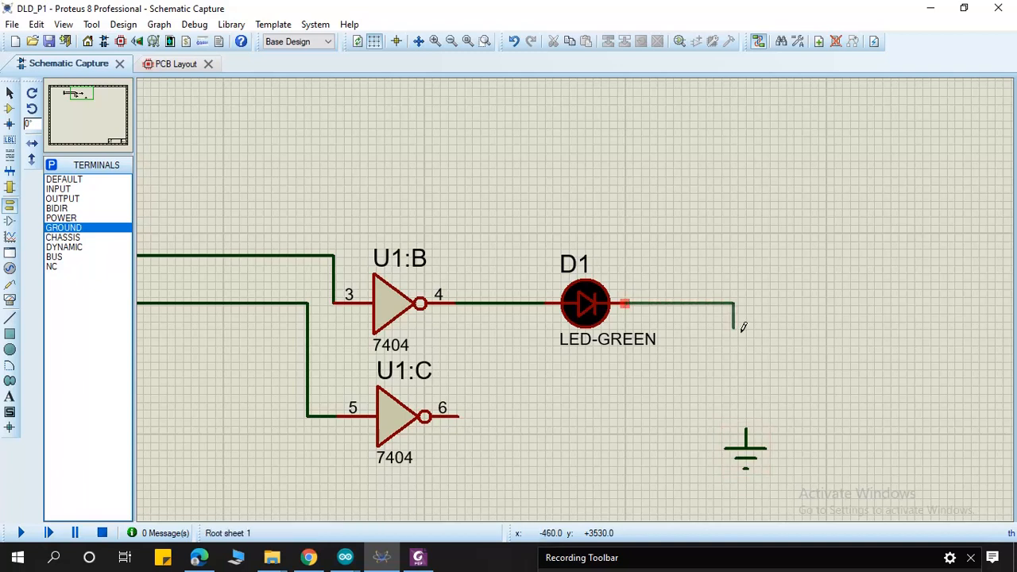
left_click(745, 429)
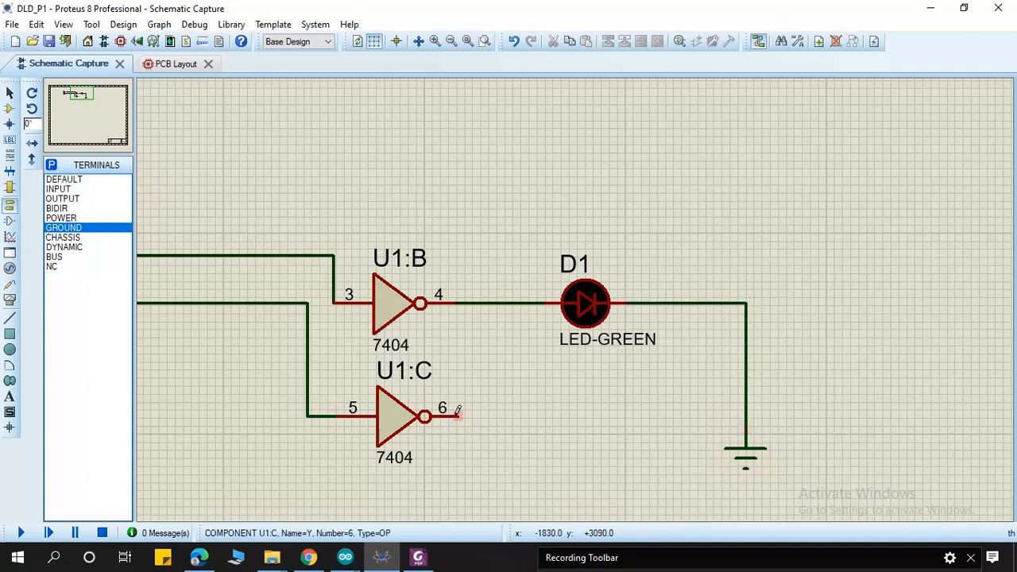
left_click(459, 412)
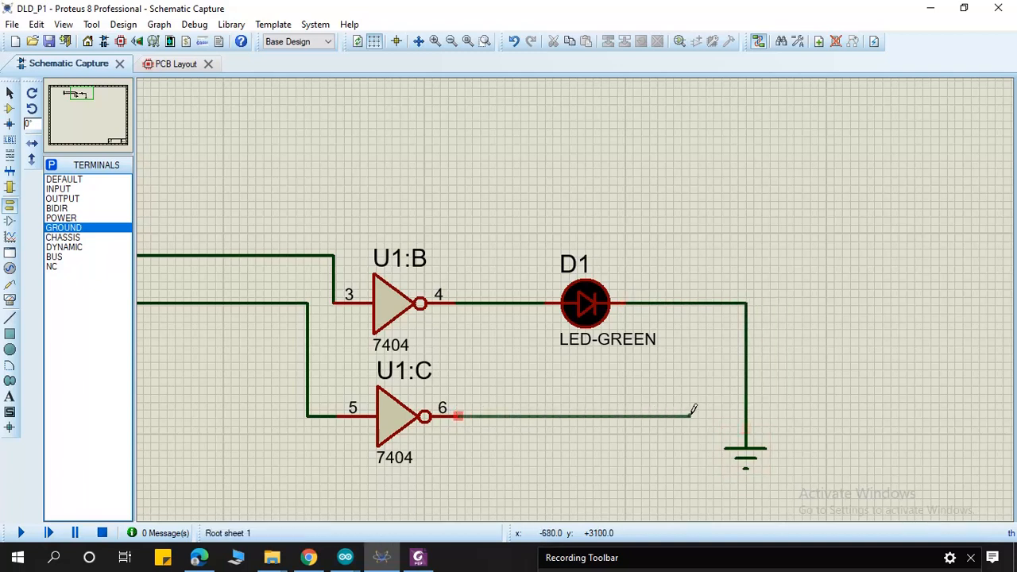
left_click(745, 415)
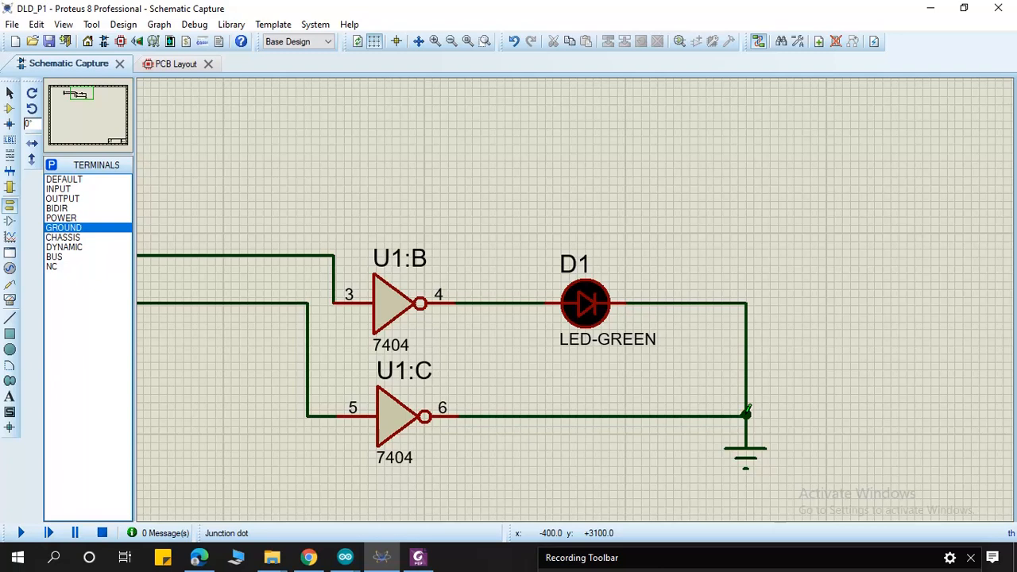
left_click(616, 414)
key("Delete")
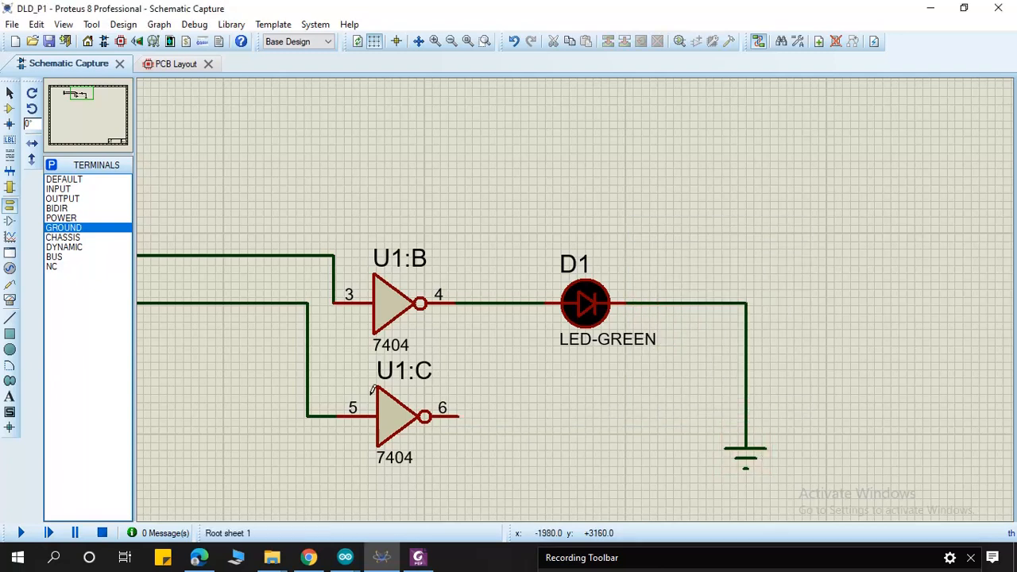
Step: Place a second ground terminal just below and to the right of output pin 6 of U1:C
left_click(62, 228)
left_click(518, 447)
left_click(459, 413)
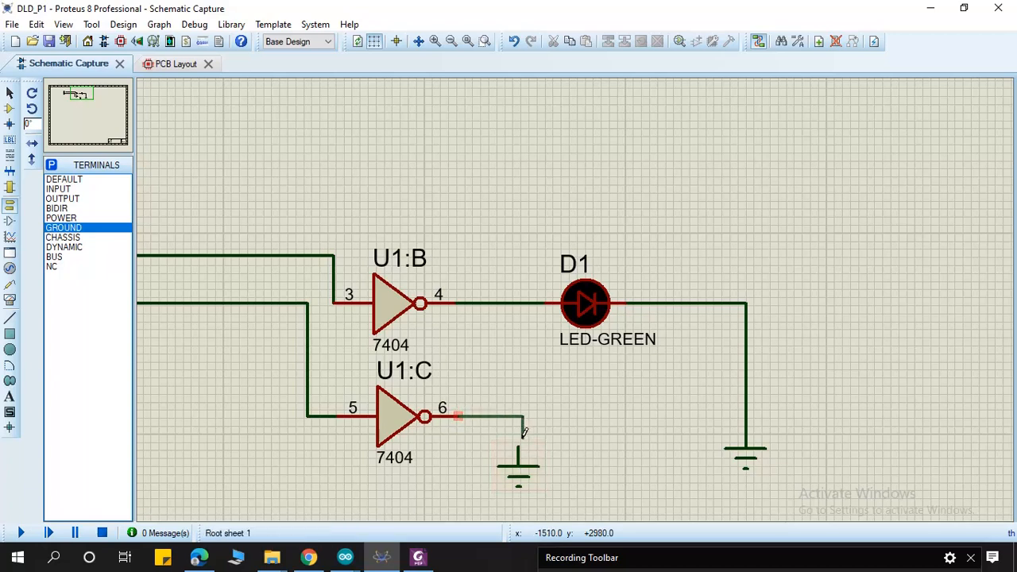
left_click(518, 447)
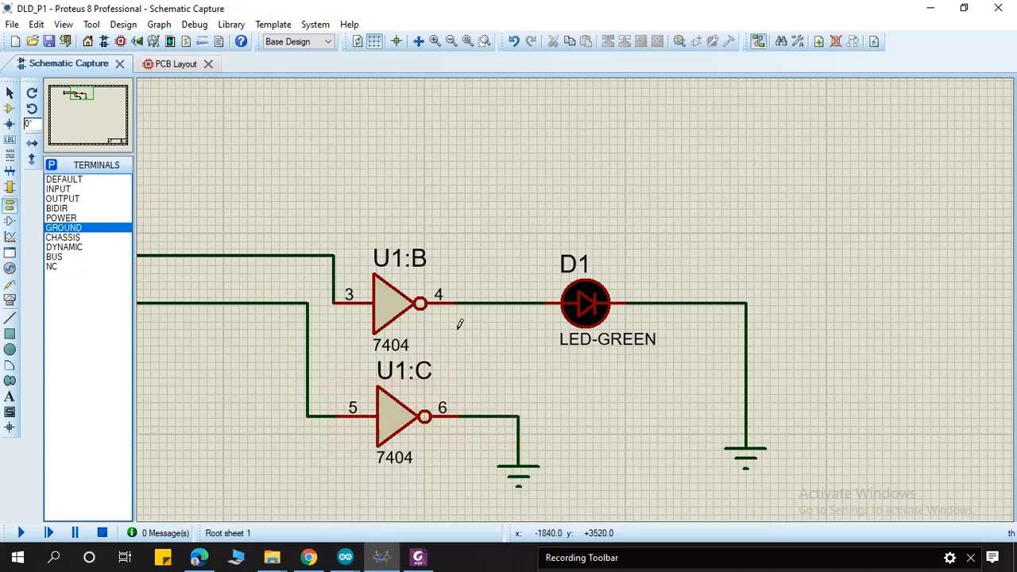
right_click(513, 416)
right_click(512, 416)
Step: Place a second LED-GREEN below D1, to the right of inverter U1:C
left_click(9, 110)
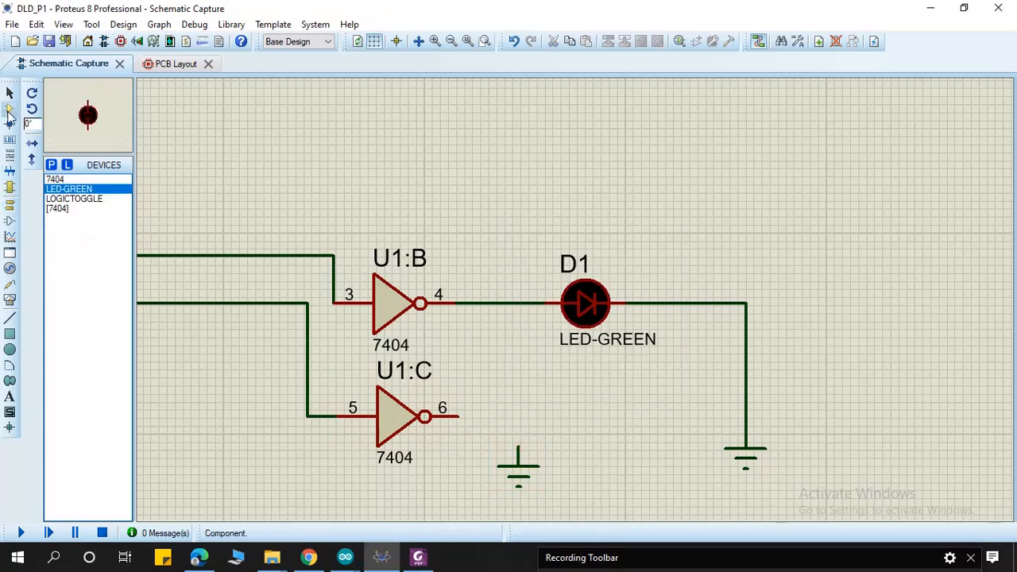
left_click(78, 200)
left_click(63, 209)
left_click(70, 190)
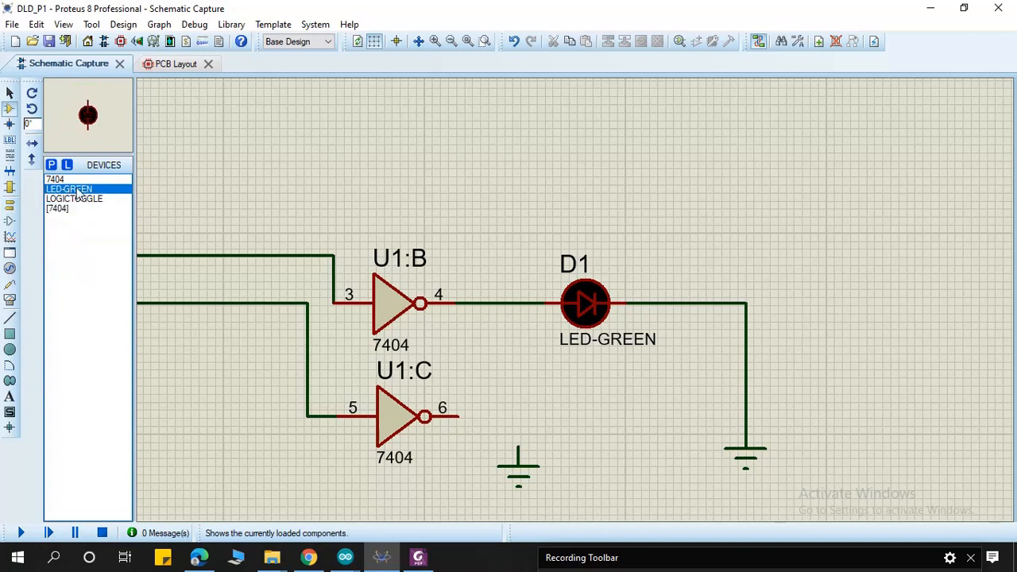
left_click(590, 389)
left_click(589, 433)
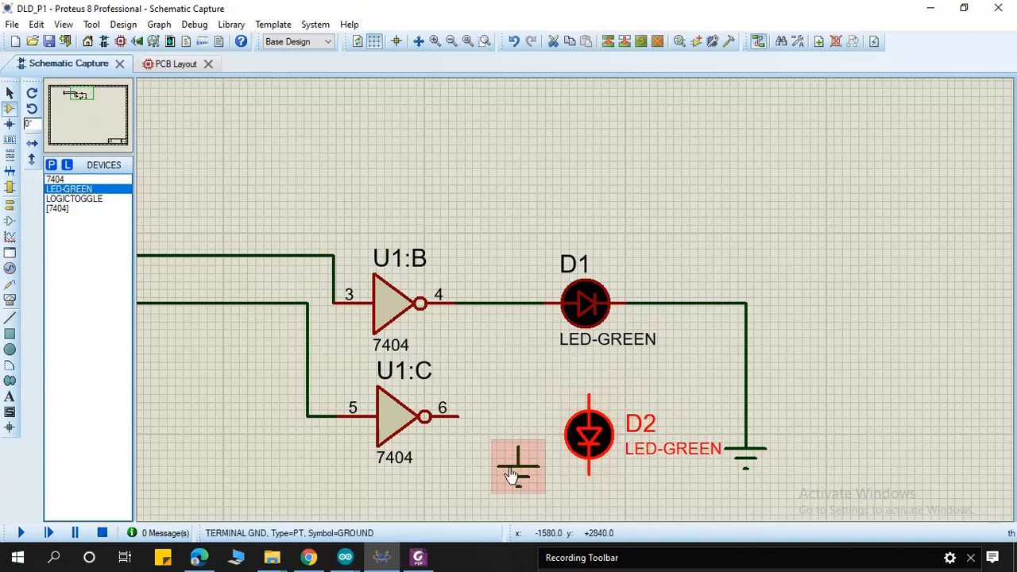
Step: Move the second ground lower and D2 closer to U1:C, and wire output pin 6 to D2's anode
scroll(525, 476, "down", 2)
scroll(565, 382, "up", 2)
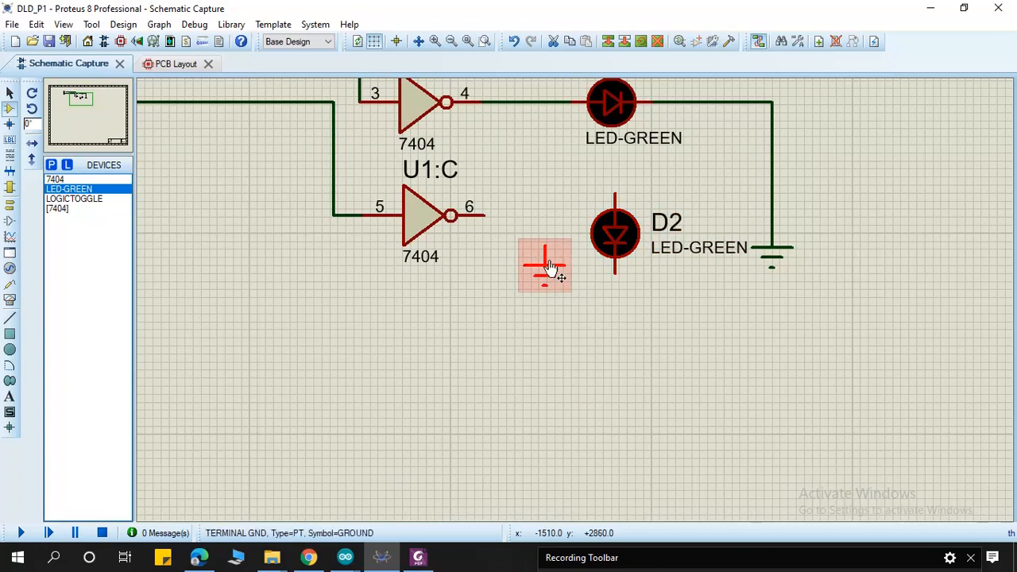
left_click_drag(544, 270, 629, 339)
left_click_drag(613, 234, 553, 278)
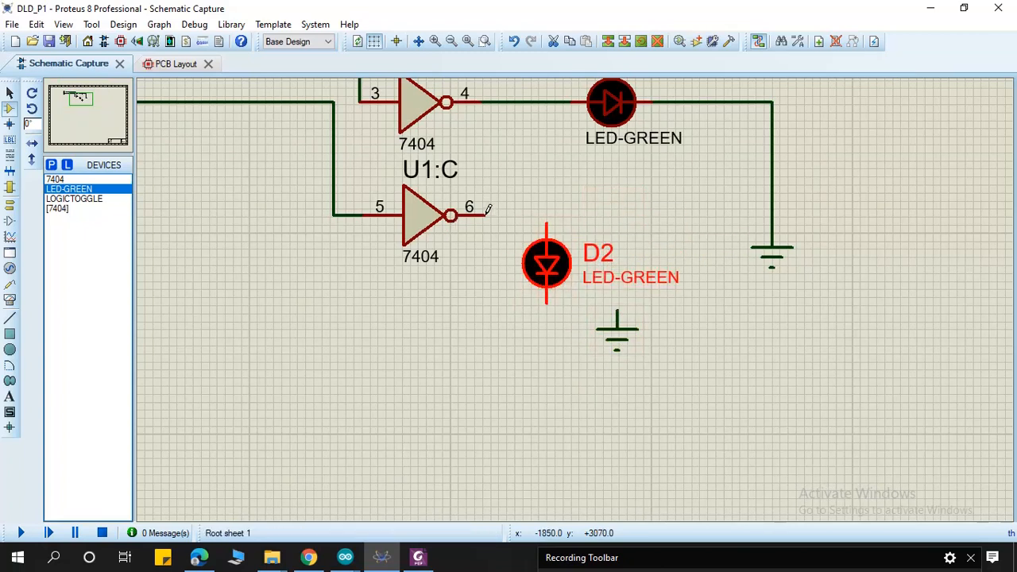
left_click(605, 329)
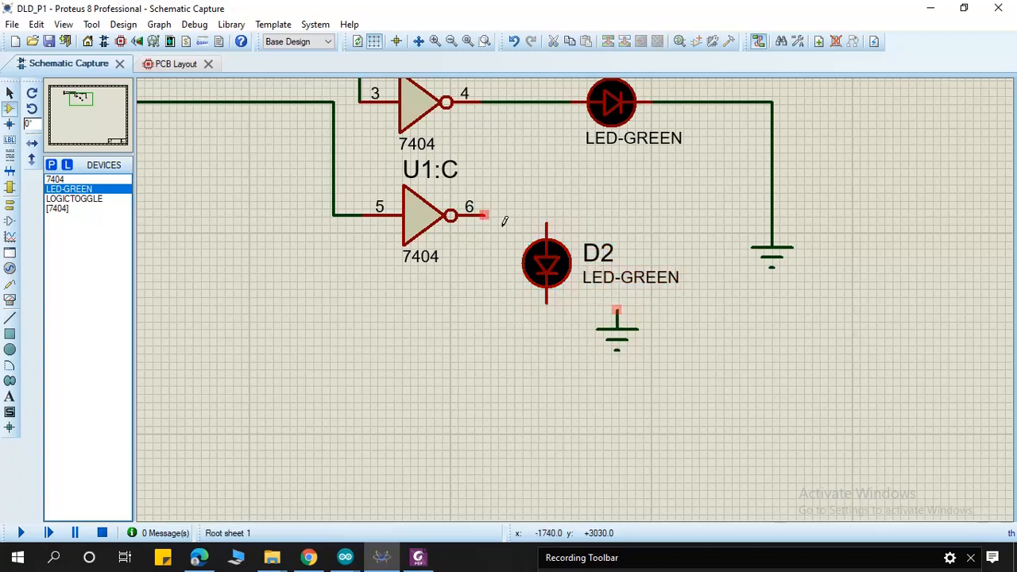
left_click(483, 214)
left_click(546, 216)
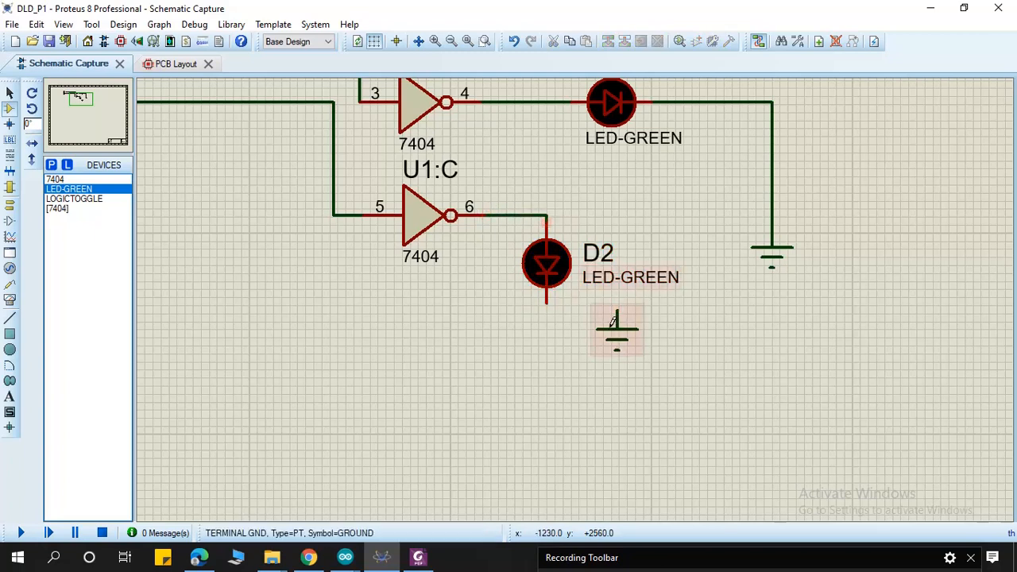
Step: Move the second ground directly below D2 and connect D2's cathode to it with a straight wire
mouse_move(616, 330)
left_mouse_down()
mouse_move(574, 363)
mouse_move(548, 356)
left_mouse_up()
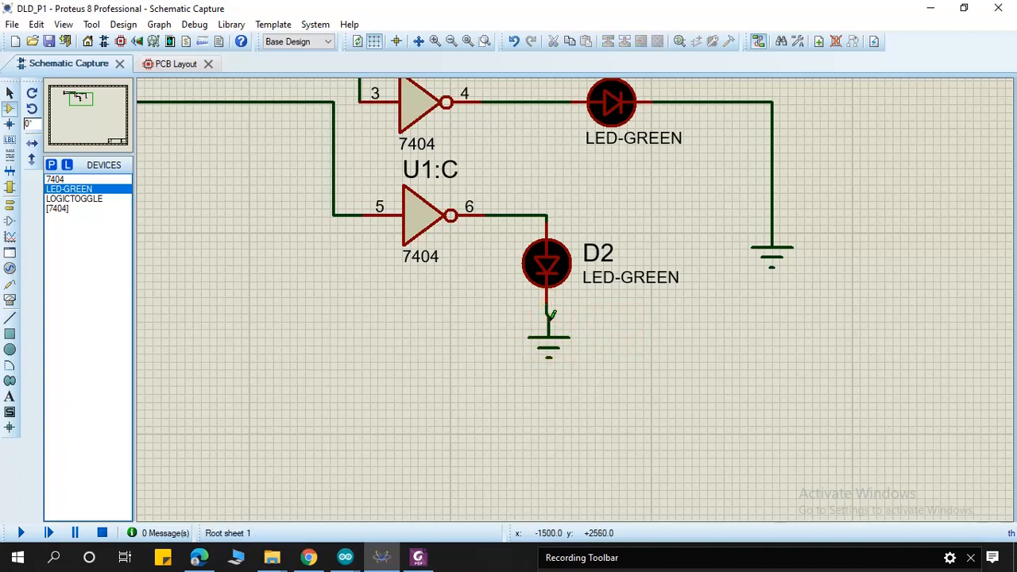
left_click(548, 341)
scroll(548, 341, "up", 3)
left_click_drag(561, 294, 556, 294)
left_click(679, 276)
scroll(635, 275, "down", 3)
scroll(311, 254, "up", 1)
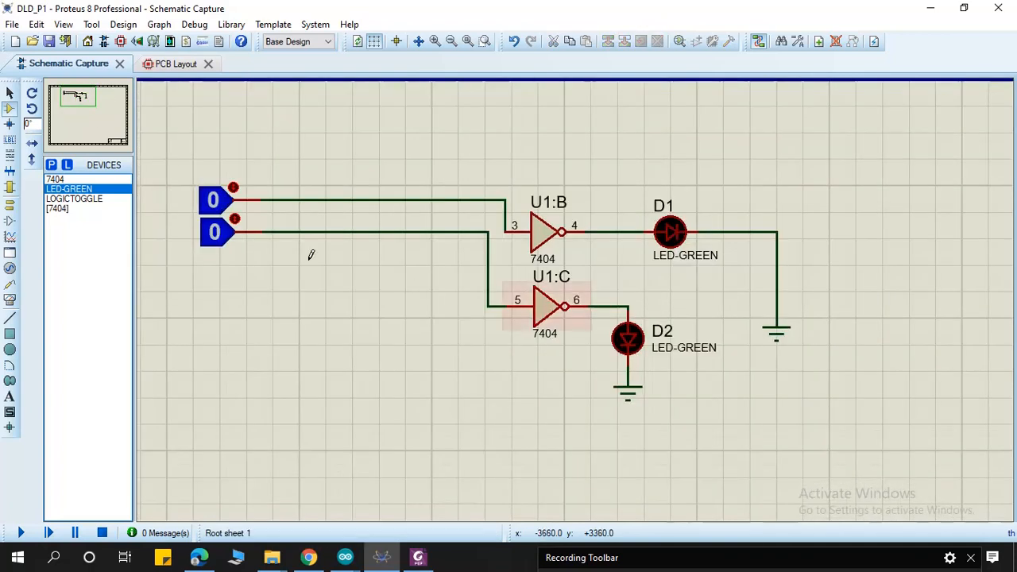
Step: Move both logic toggles together closer to the inputs of inverters U1:B and U1:C
left_click_drag(176, 140, 324, 324)
left_click_drag(232, 263, 452, 242)
left_click(437, 354)
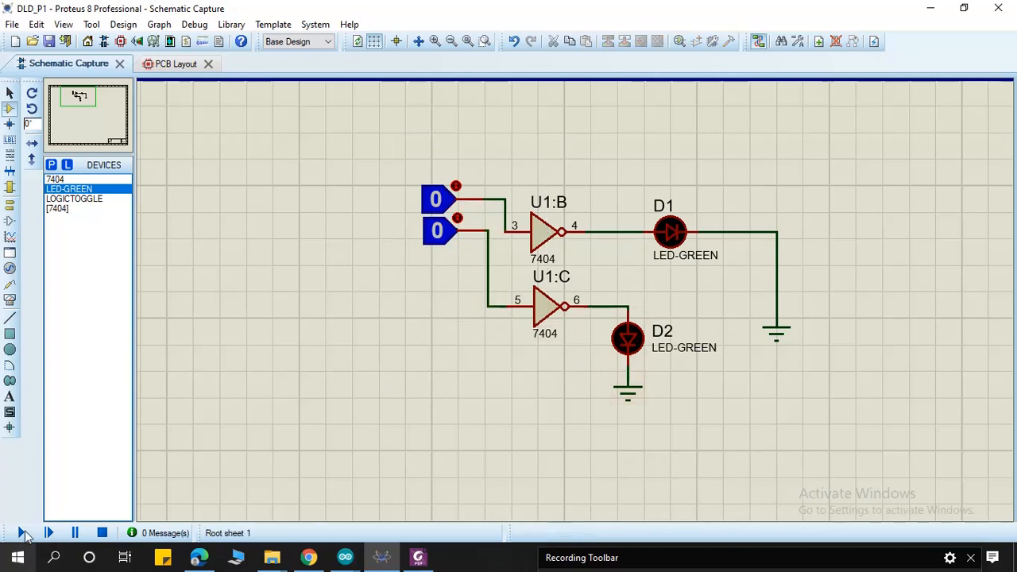
Step: Run the simulation, switch the upper and the lower logic toggle to 1, and stop the simulation
left_click(21, 533)
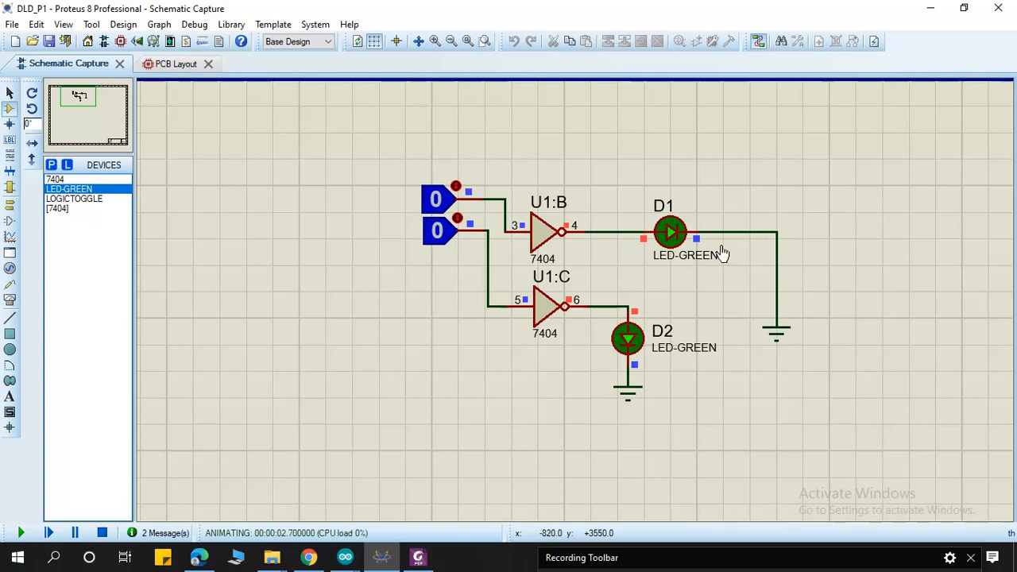
left_click(456, 186)
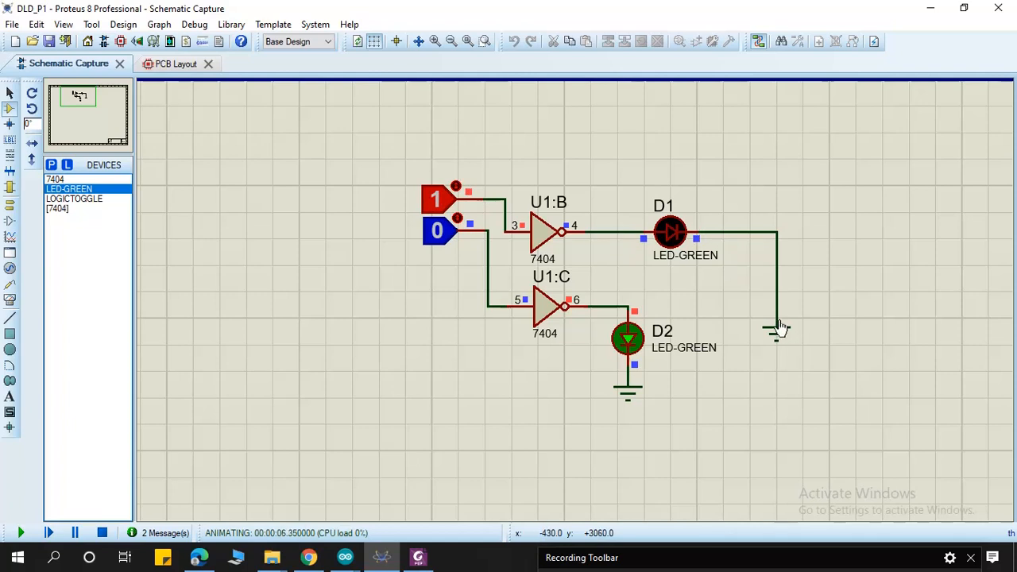
left_click(459, 216)
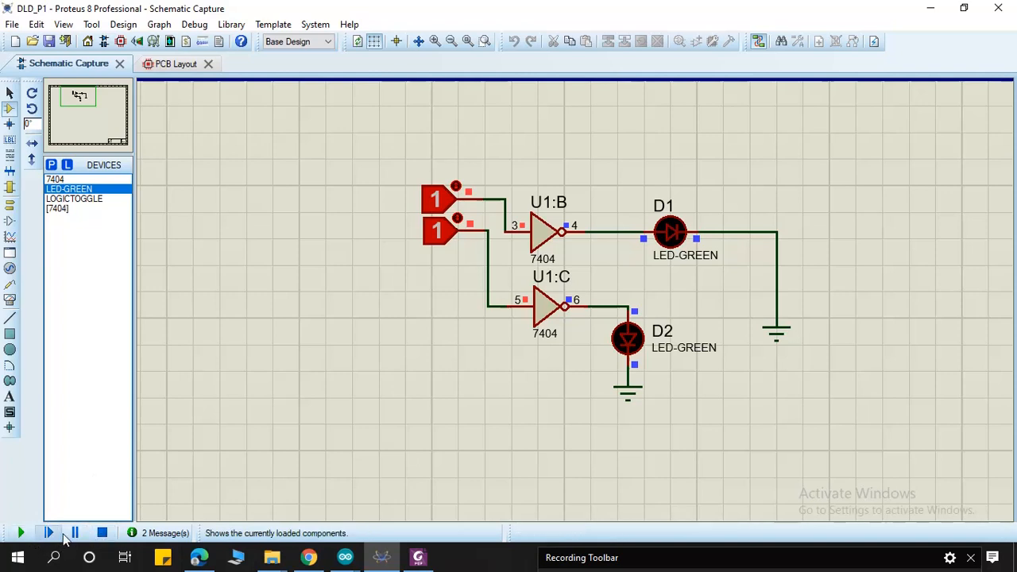
left_click(102, 532)
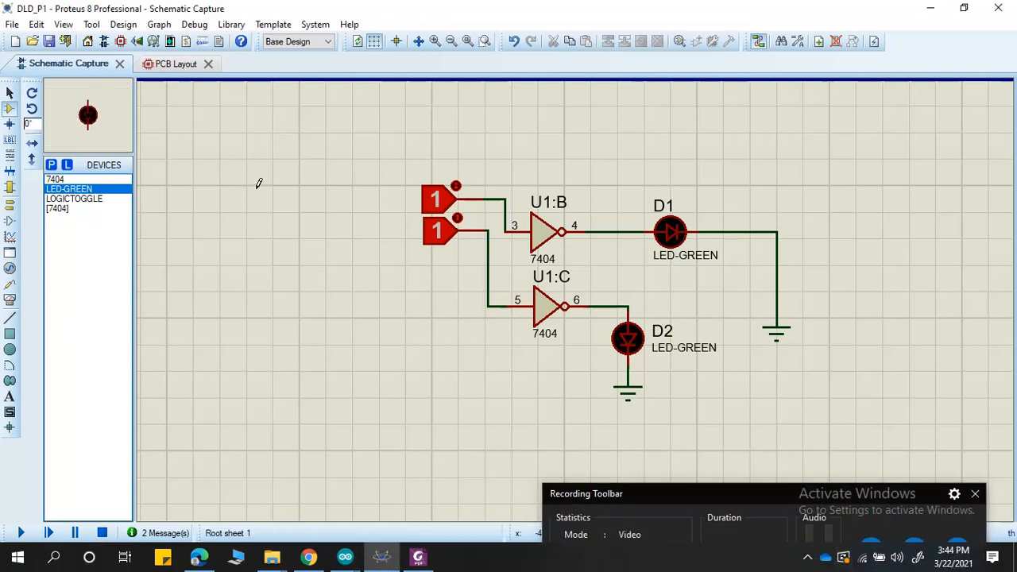
Step: Find the SPST push button BUTTON in the device library with the keywords PUSH SWITCH and add it to the devices
left_click(279, 179)
key("Escape")
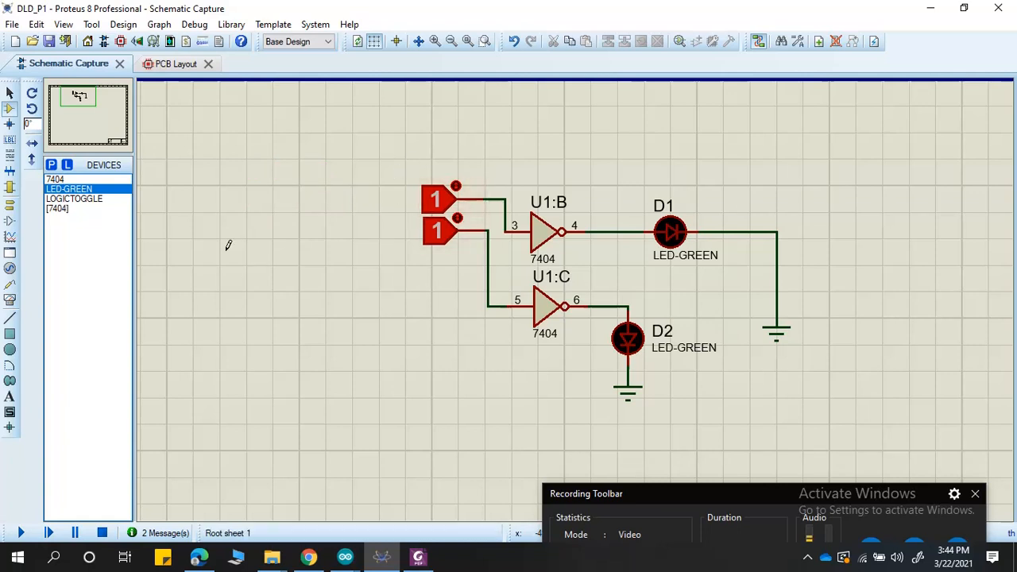
type("pSwi")
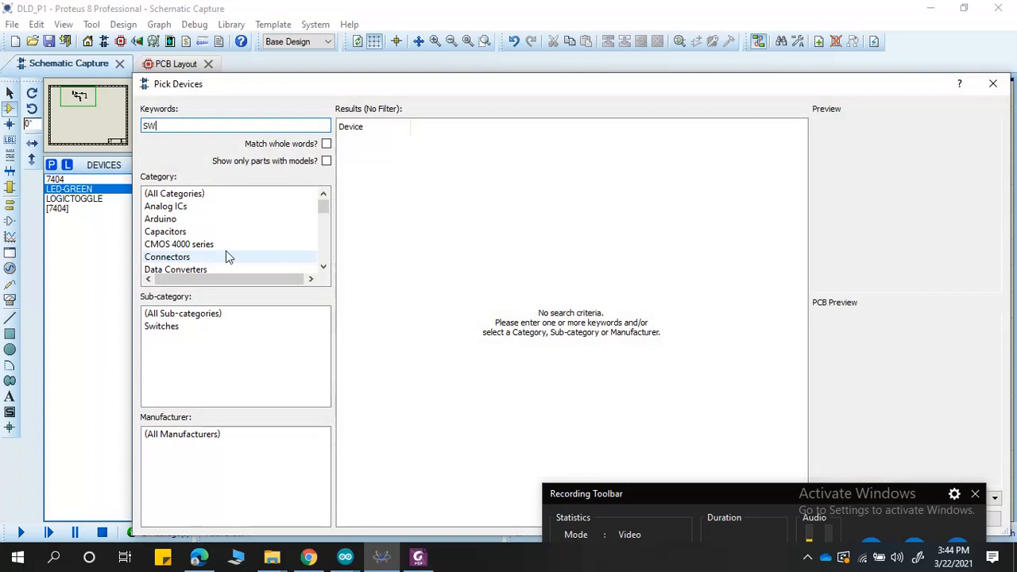
key("BackSpace")
key("BackSpace")
key("BackSpace")
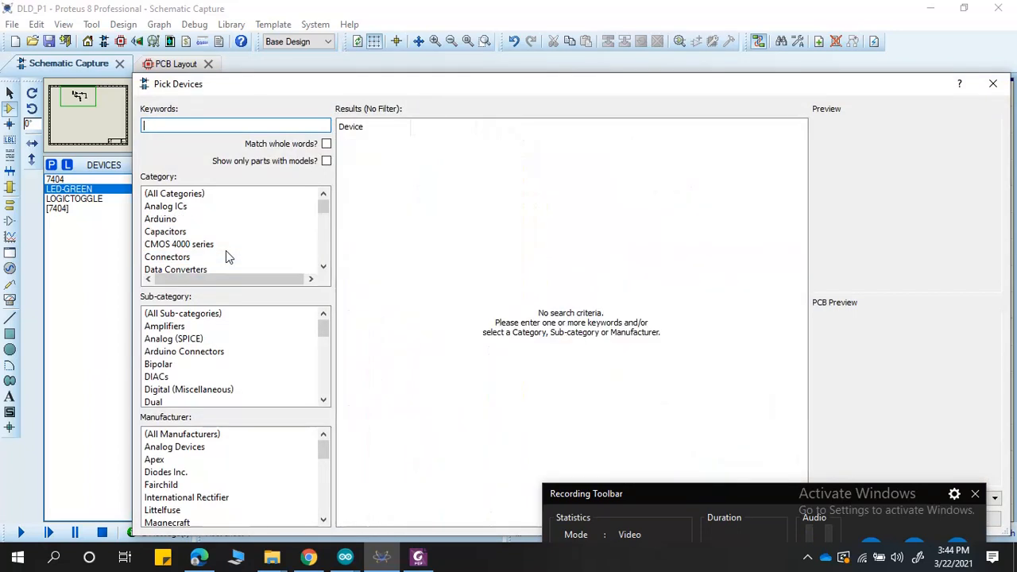
type("PUSH SWITCH")
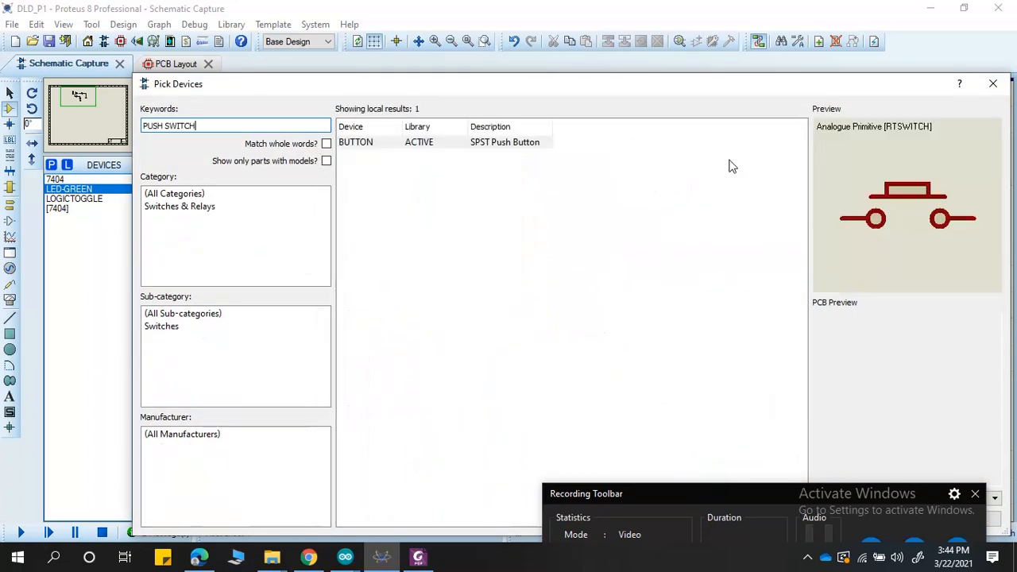
left_click_drag(828, 94, 695, 27)
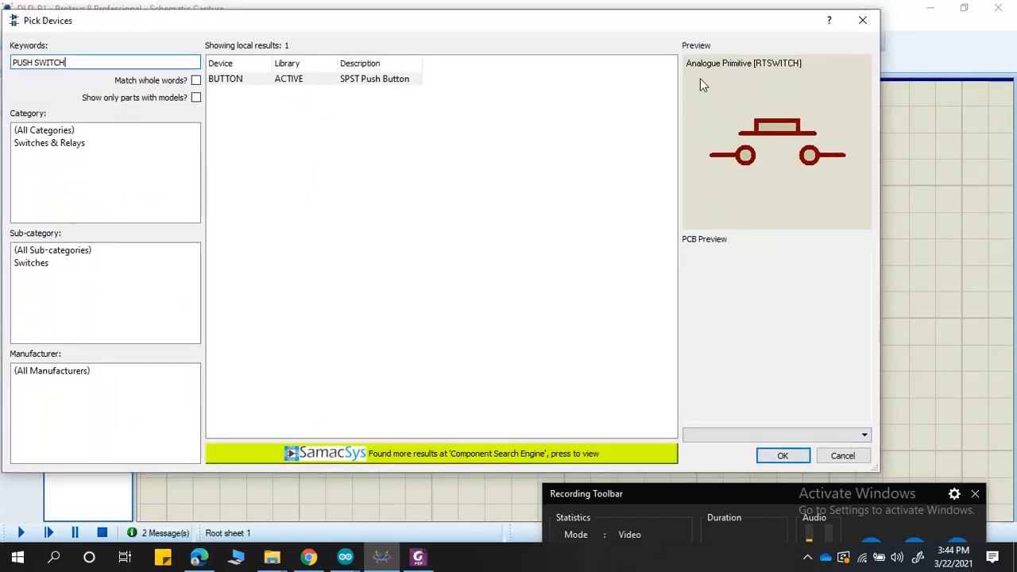
left_click(782, 456)
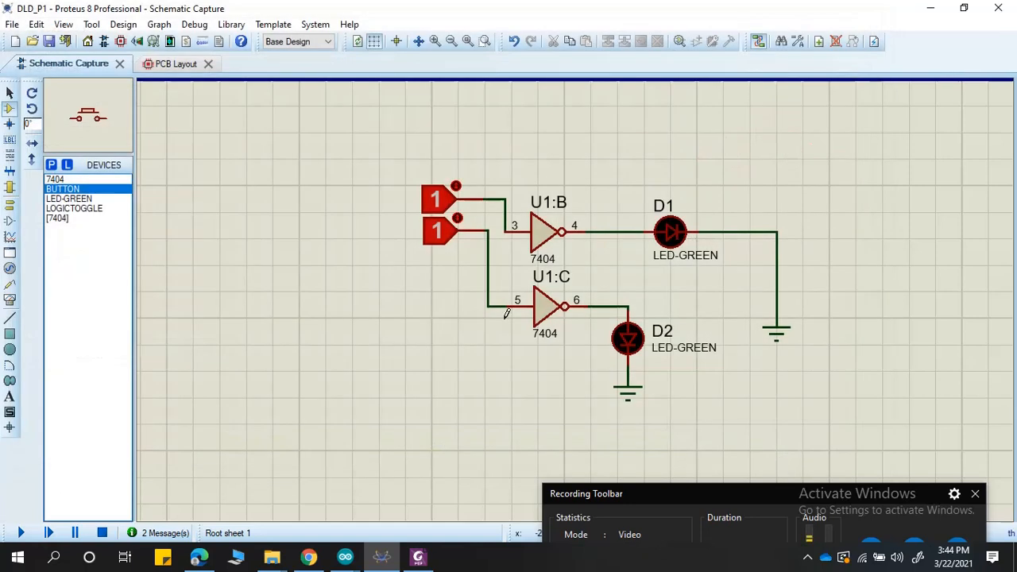
Step: Place two push buttons one above the other to the left of the logic toggles
left_click(333, 189)
left_click(334, 192)
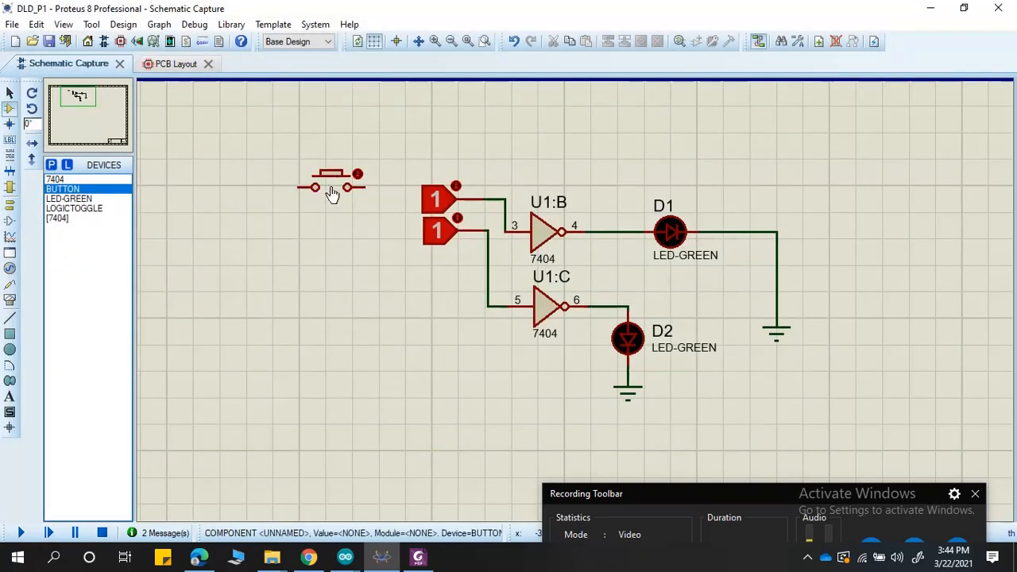
left_click(337, 228)
left_click(337, 229)
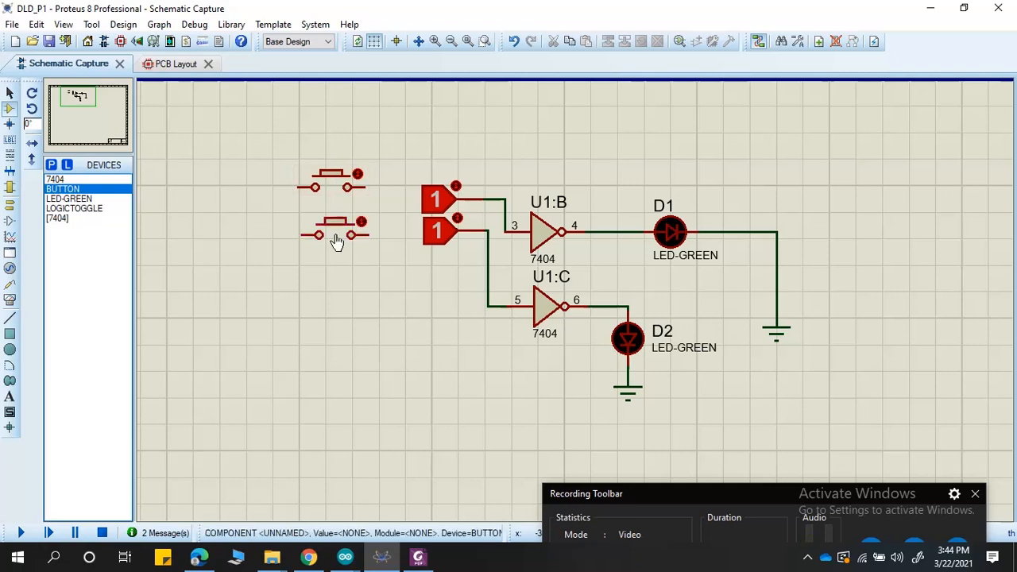
Step: Delete both logic toggles together with their wires to the inverter inputs
right_click(434, 238)
right_click(434, 238)
right_click(436, 200)
right_click(436, 200)
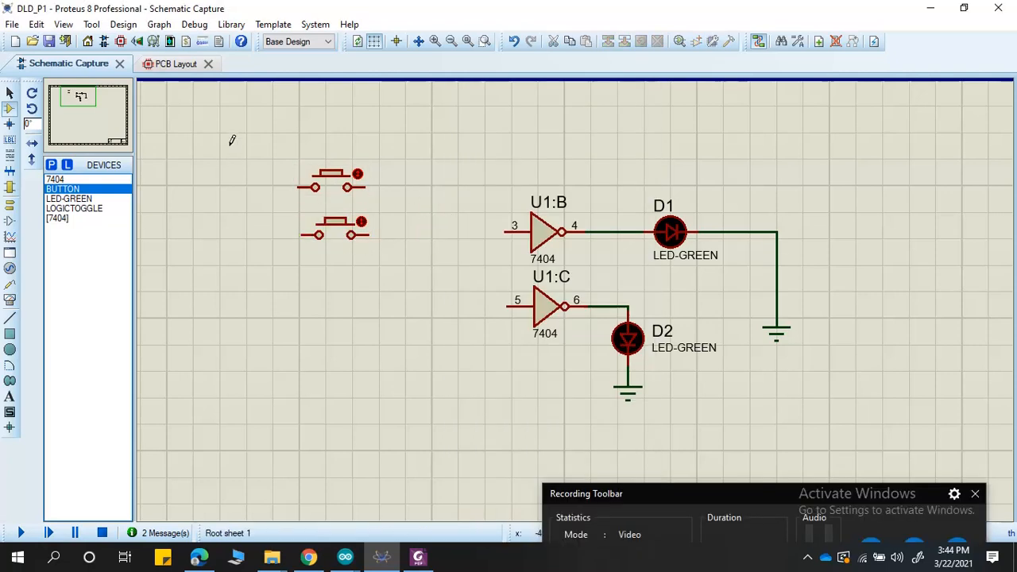
Step: Move both push buttons closer to the inverters and wire the upper one to pin 3 of U1:B
left_click_drag(226, 140, 459, 312)
left_click_drag(366, 245, 452, 292)
left_click(494, 377)
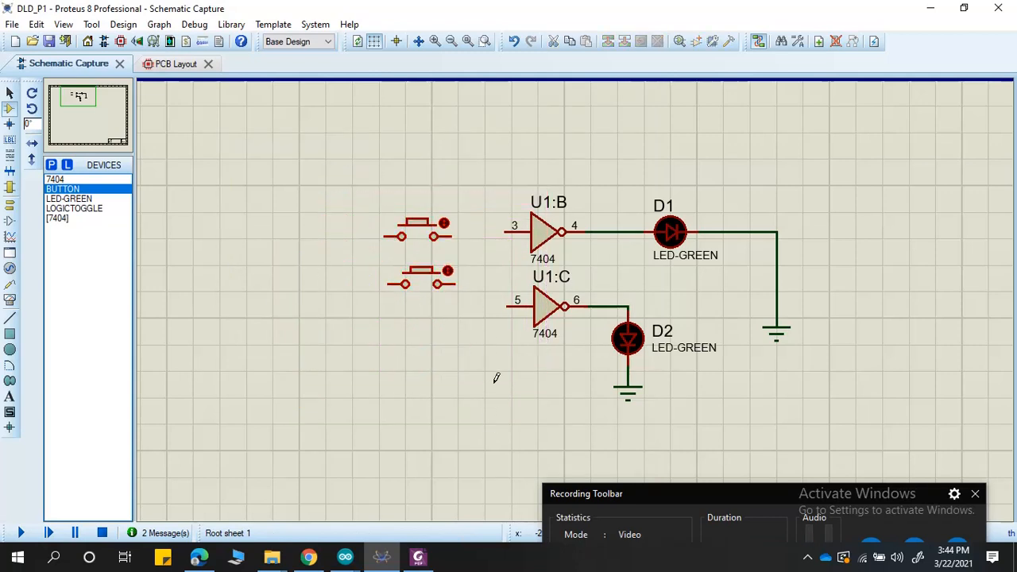
left_click(452, 236)
left_click(505, 231)
Step: Move the lower push button level with the input of U1:C and wire it to pin 5
left_click_drag(431, 288, 445, 300)
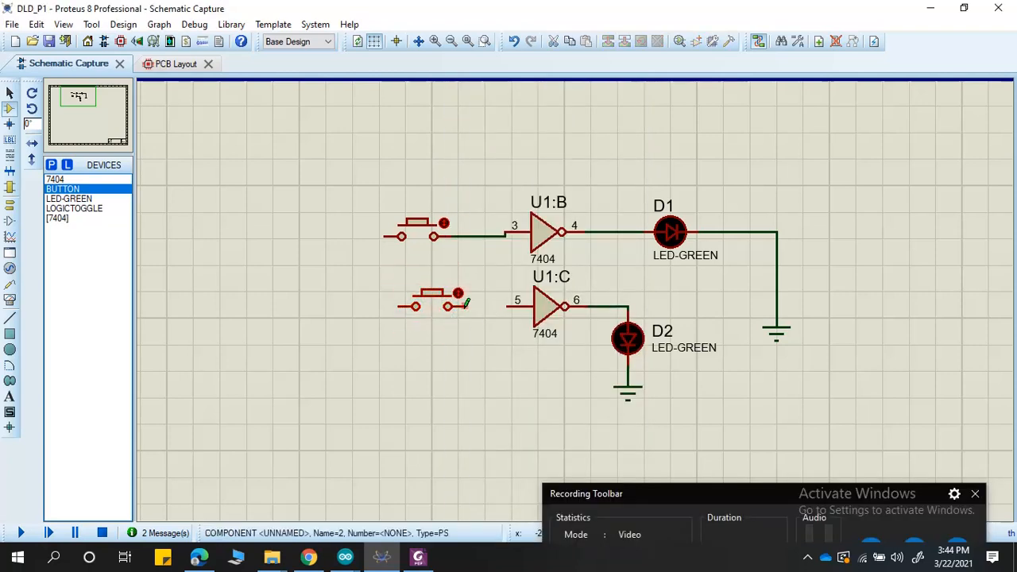
left_click(463, 306)
left_click(505, 306)
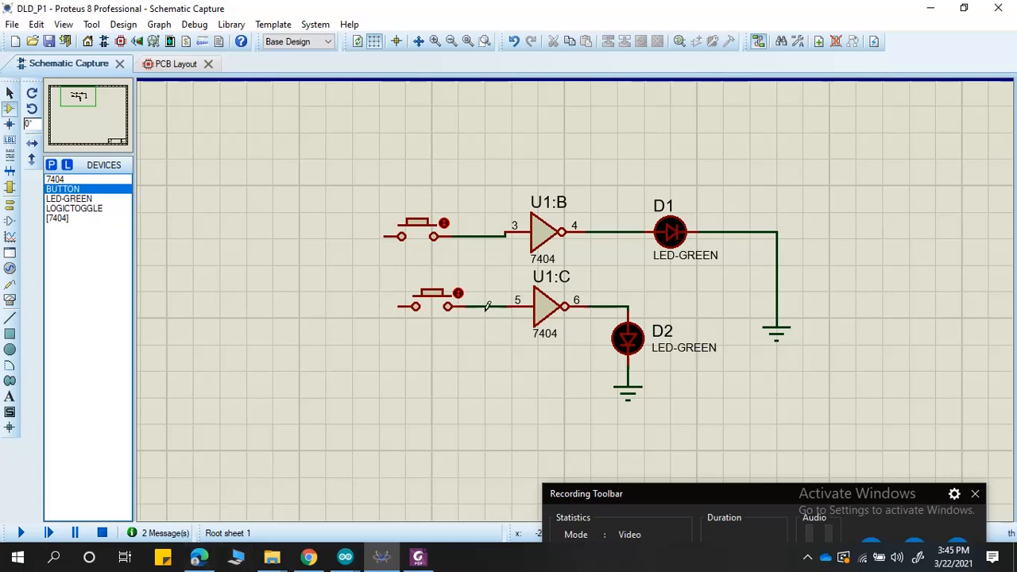
Step: Place a power terminal above and left of the push buttons and wire it to the left pins of both buttons
double_click(95, 453)
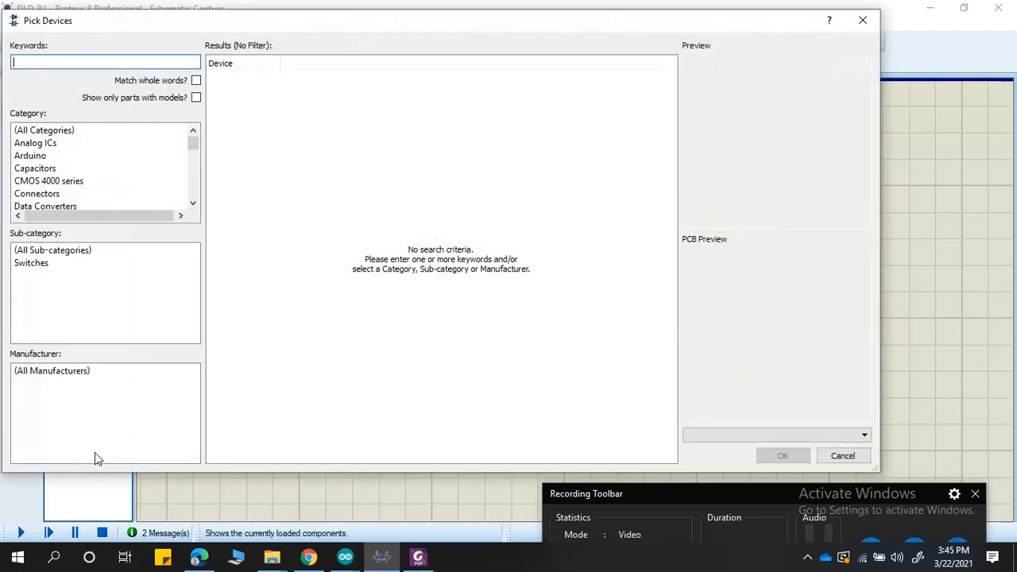
left_click(861, 20)
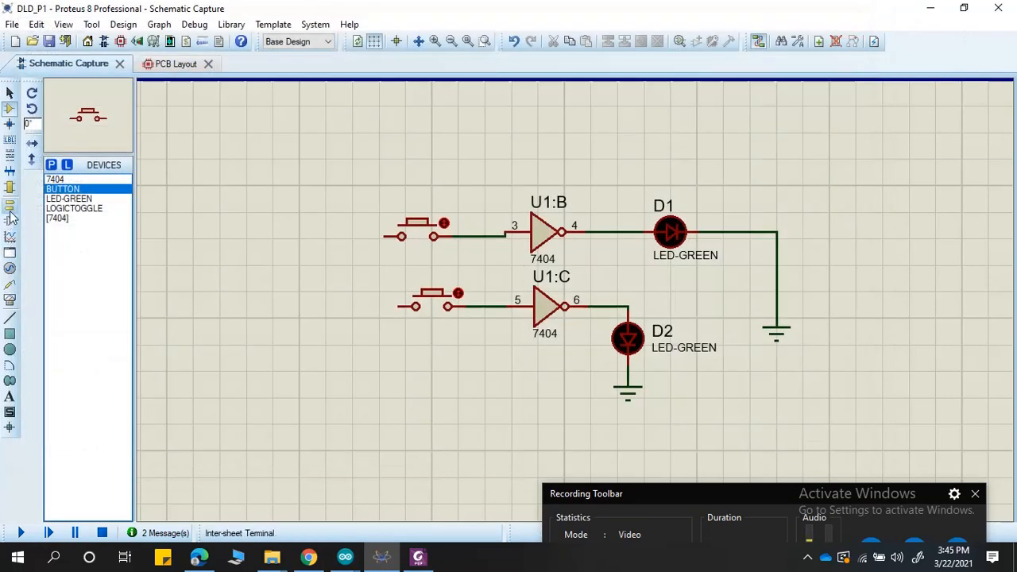
left_click(10, 205)
left_click(62, 217)
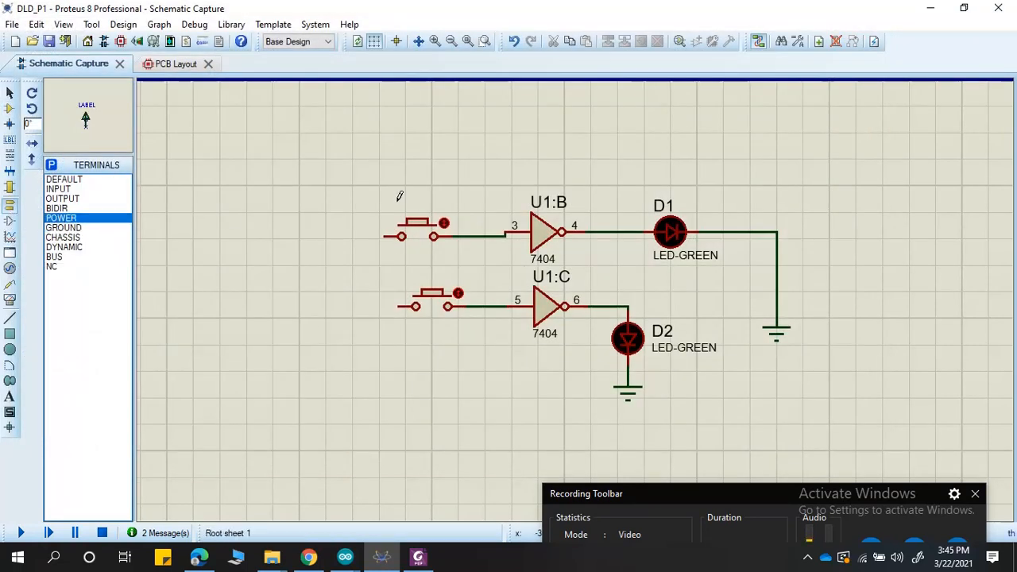
left_click(344, 190)
left_click(330, 194)
left_click(331, 211)
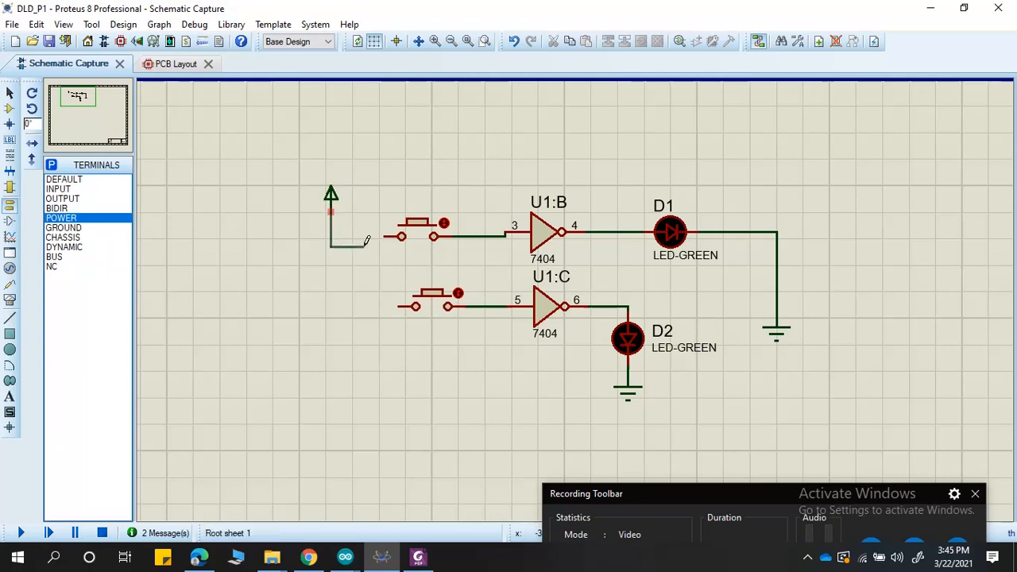
left_click(384, 236)
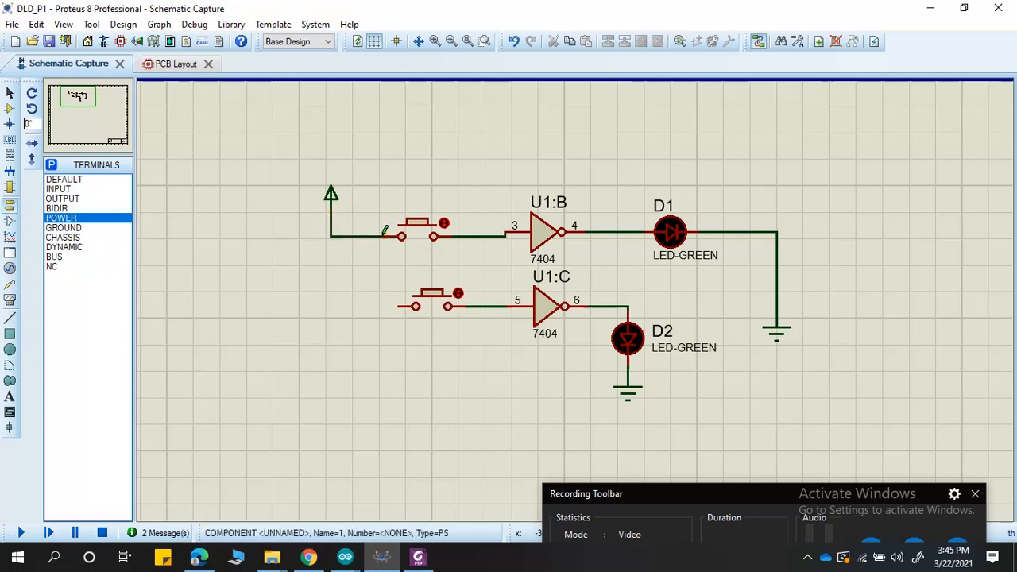
left_click(400, 305)
left_click(330, 235)
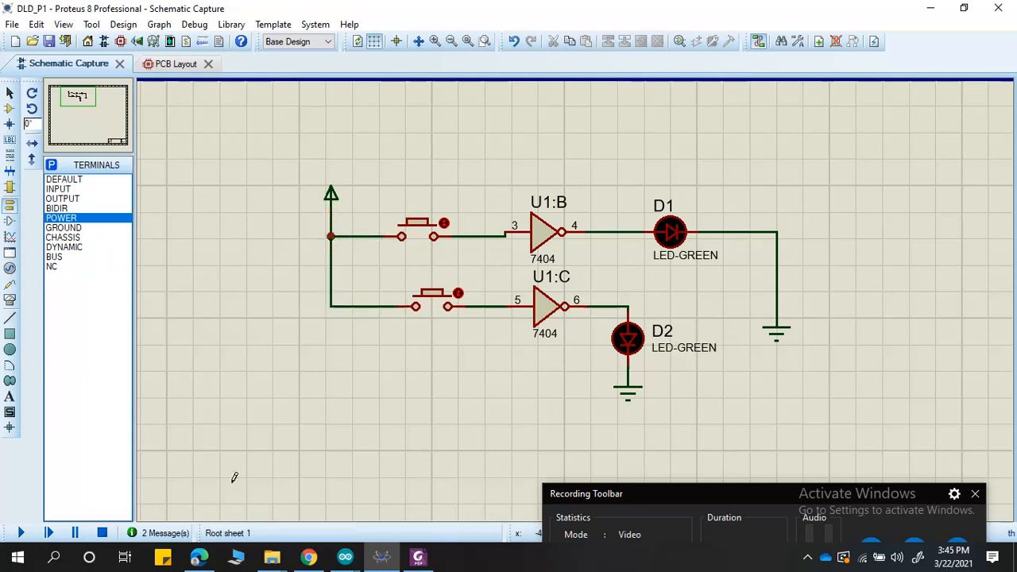
Step: Run the simulation, toggle the upper push button closed, open and closed again to check D1, and stop the simulation
scroll(562, 296, "down", 1)
scroll(563, 295, "up", 1)
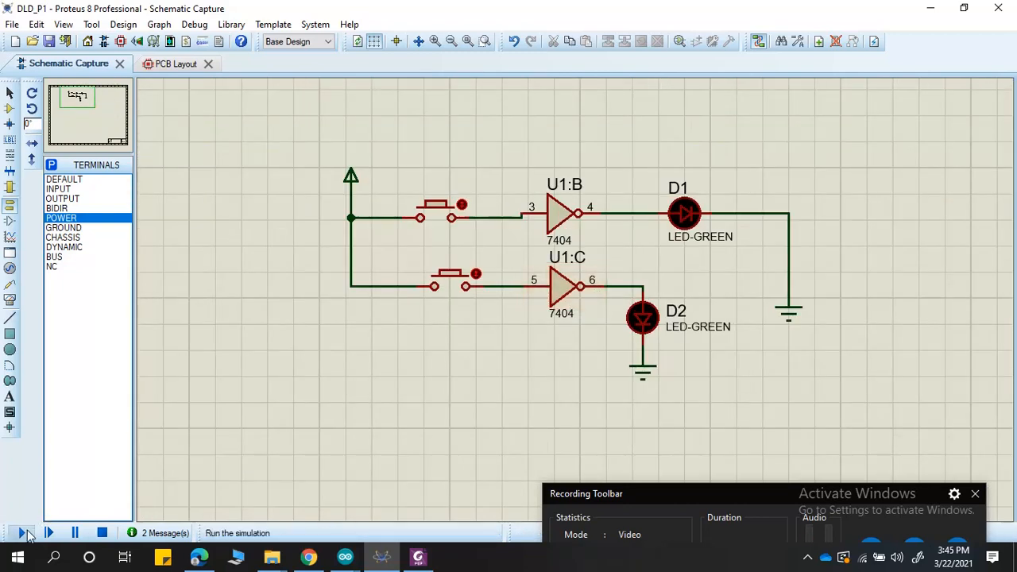
left_click(21, 532)
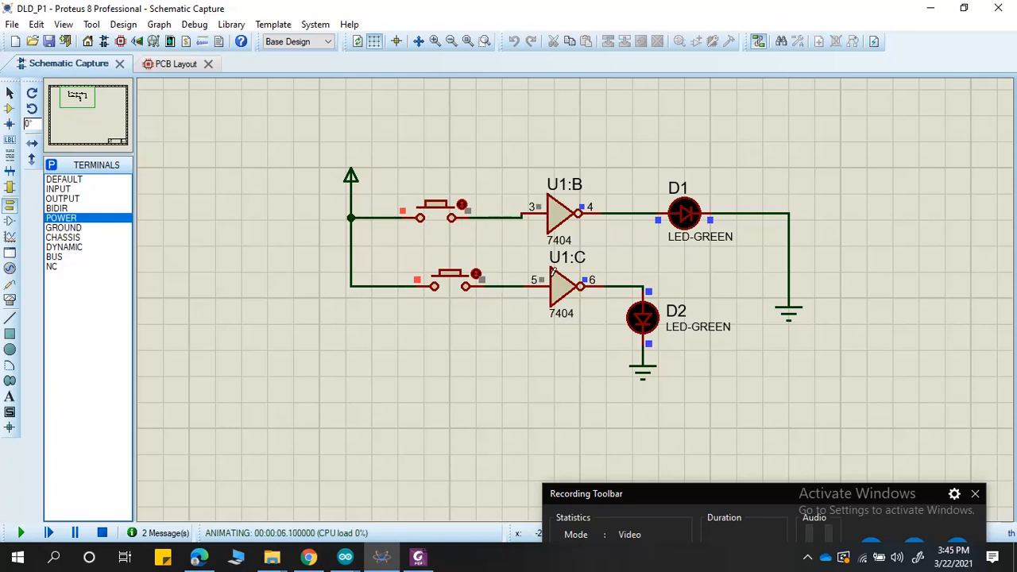
left_click(463, 201)
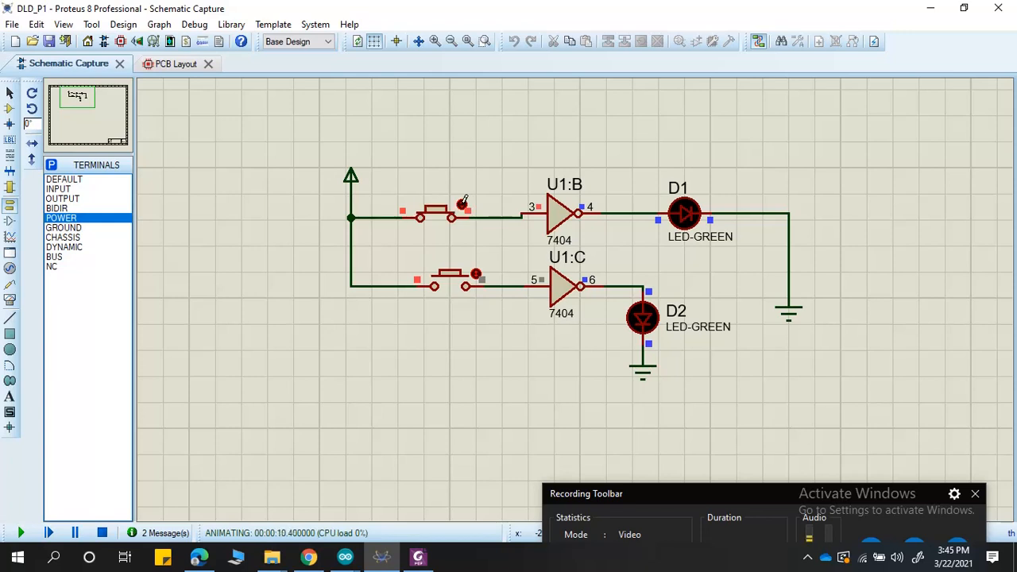
left_click(464, 201)
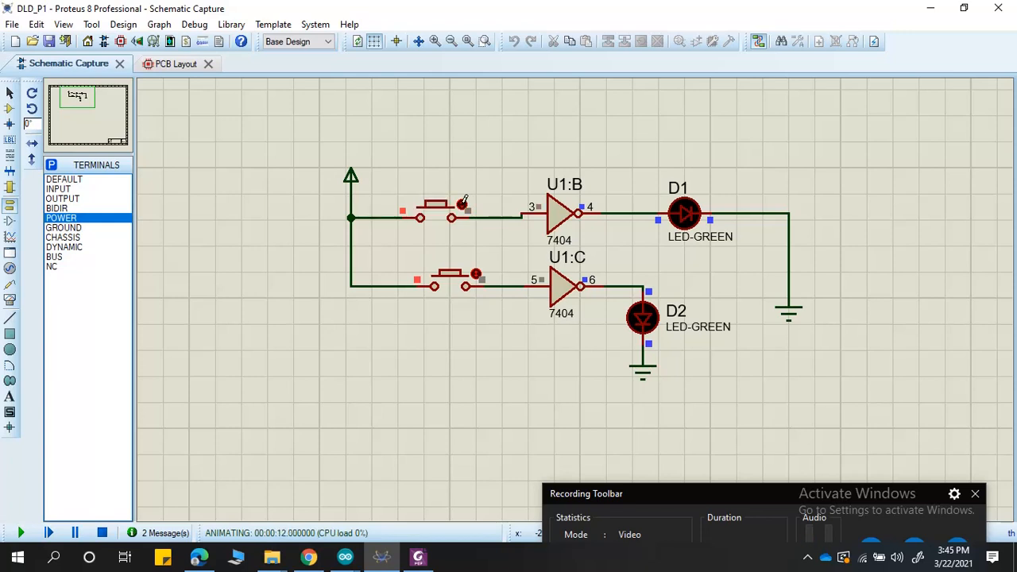
left_click(464, 201)
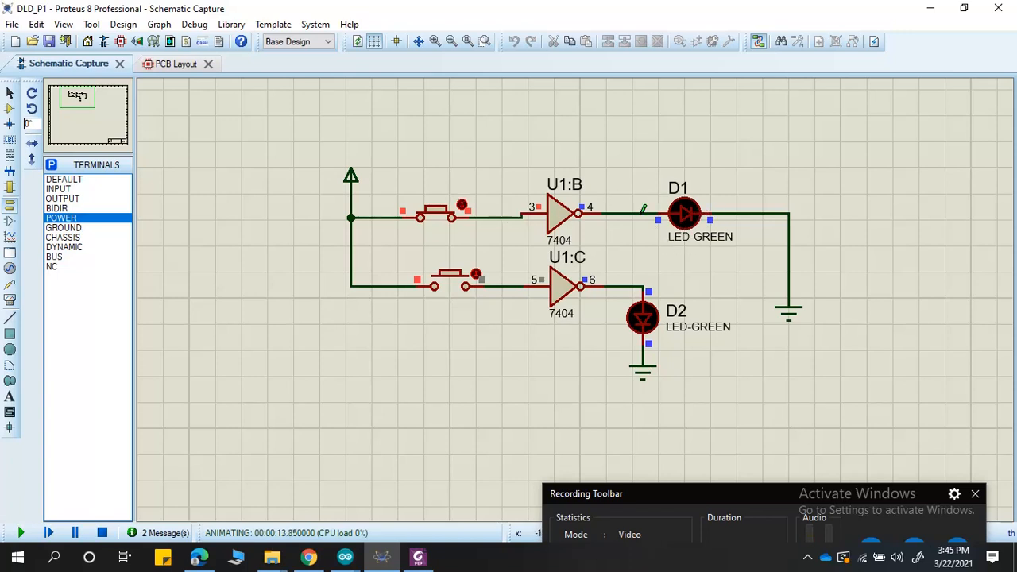
left_click(102, 532)
Step: Delete the supply wire to the lower push button and connect that button's left pin to a new ground terminal
right_click(350, 265)
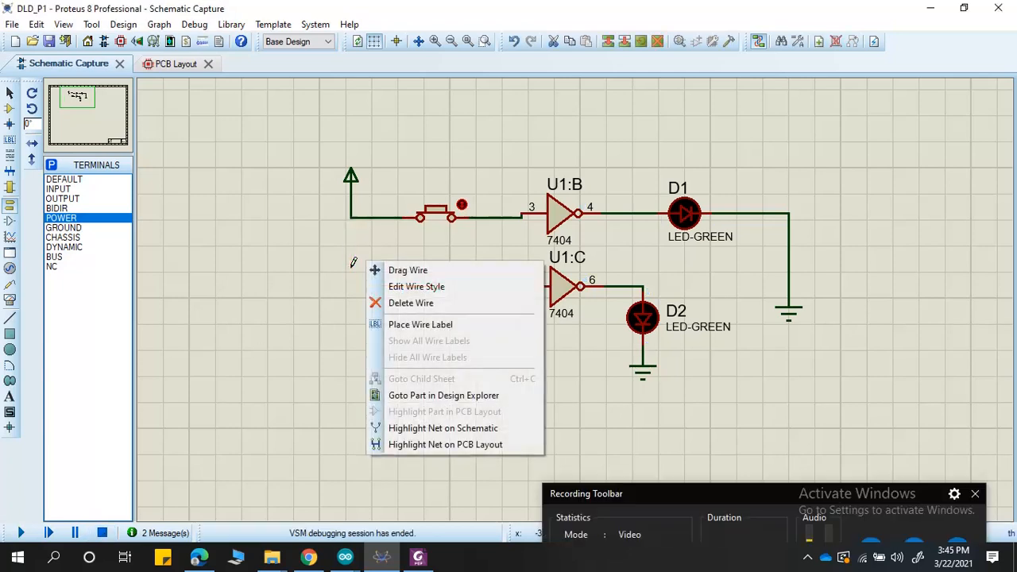
left_click(390, 302)
left_click(62, 227)
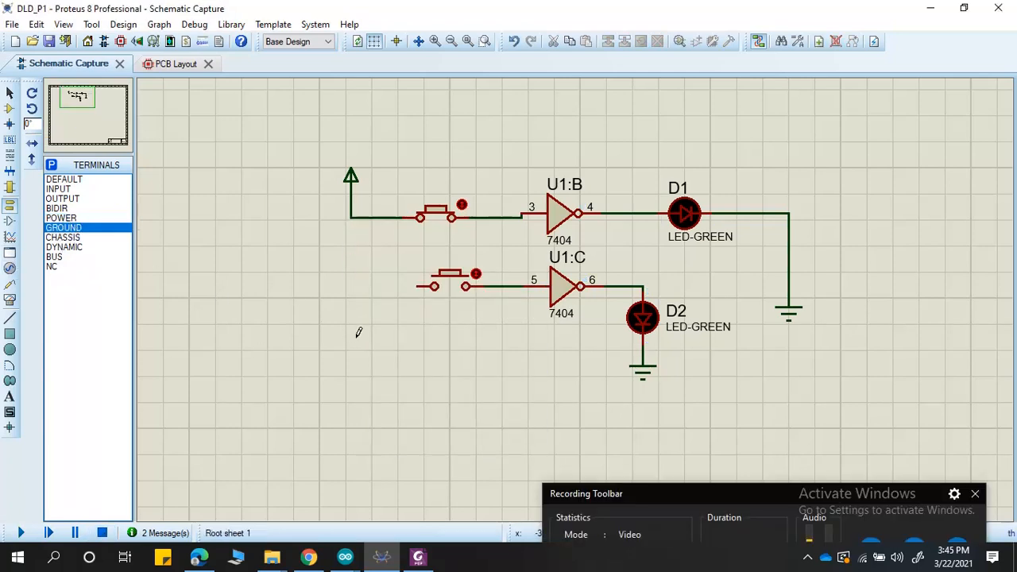
left_click(376, 301)
left_click(377, 300)
left_click(433, 286)
Step: Simulate the circuit, toggling the upper push button open and closed and latching the lower one closed to check both LEDs
left_click(21, 532)
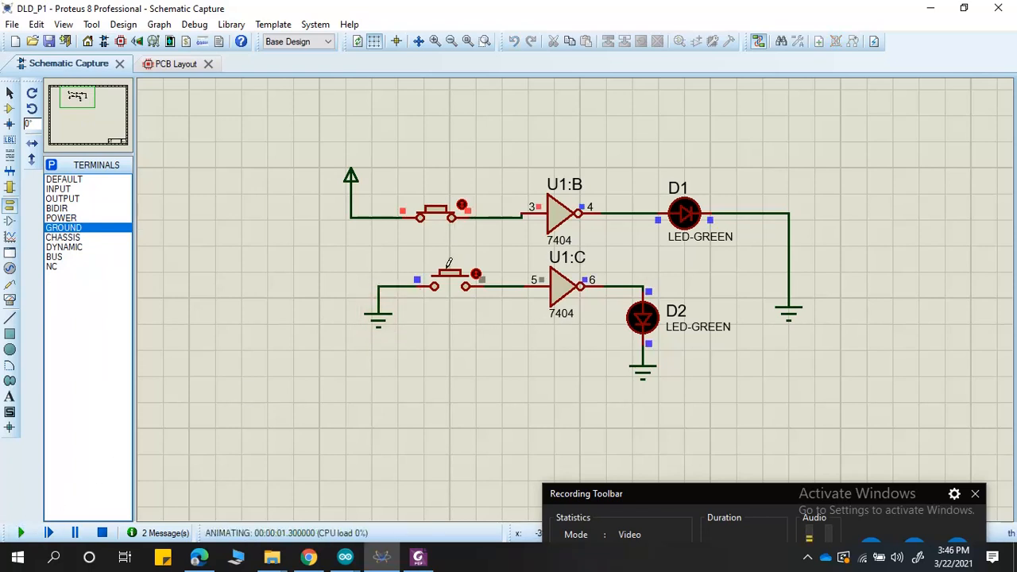
left_click(466, 195)
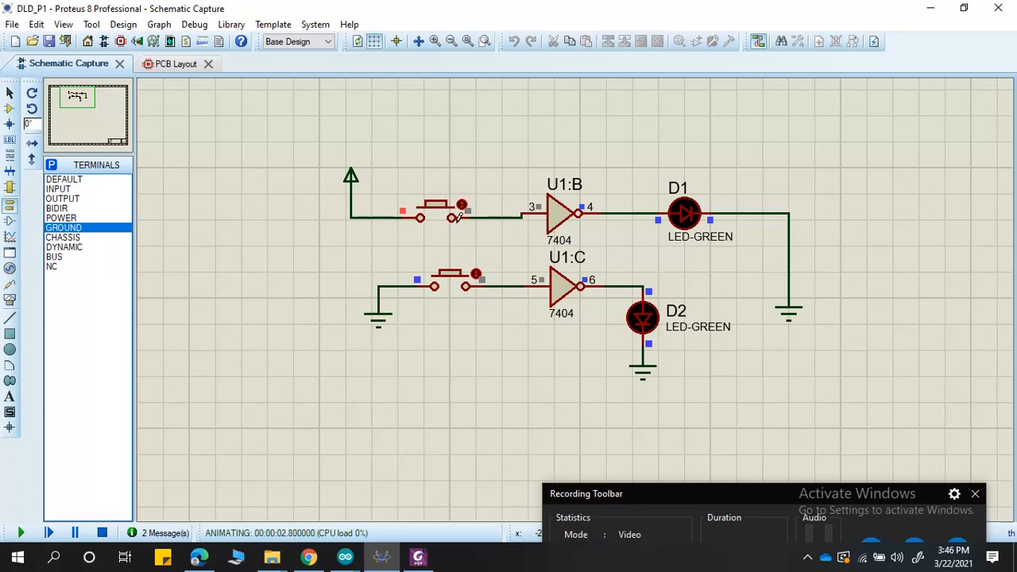
left_click(463, 199)
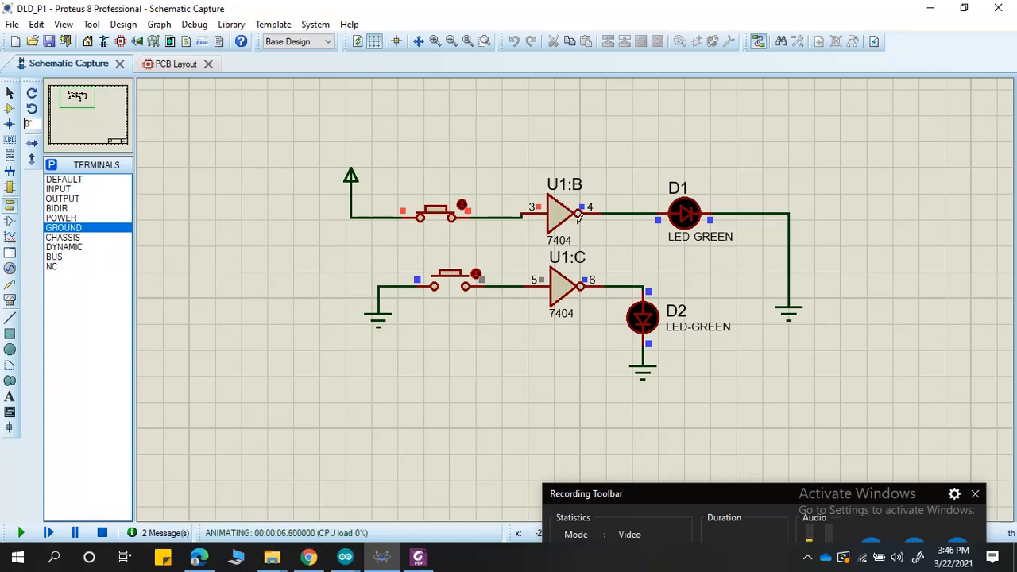
left_click(477, 273)
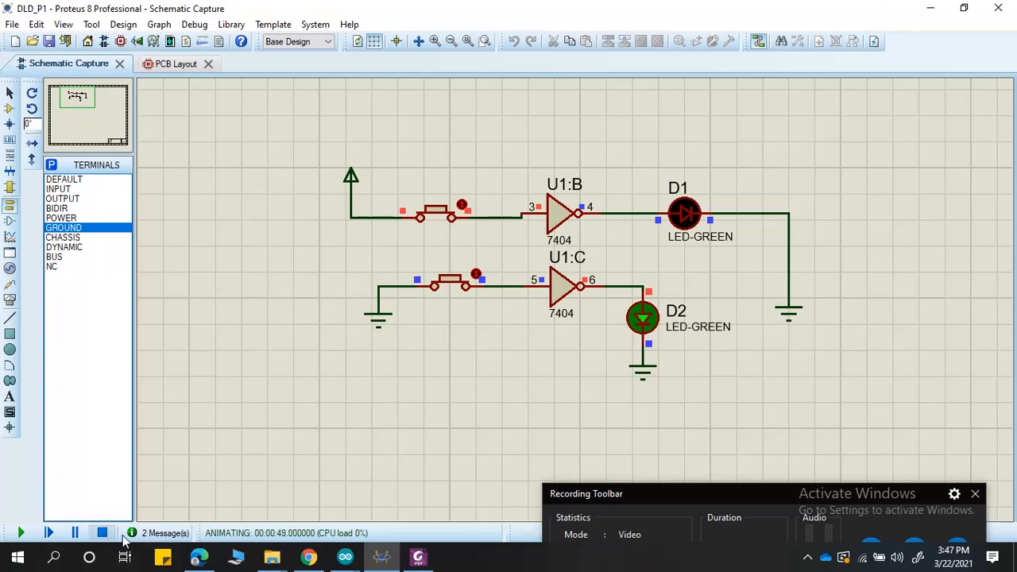
left_click_drag(793, 492, 740, 486)
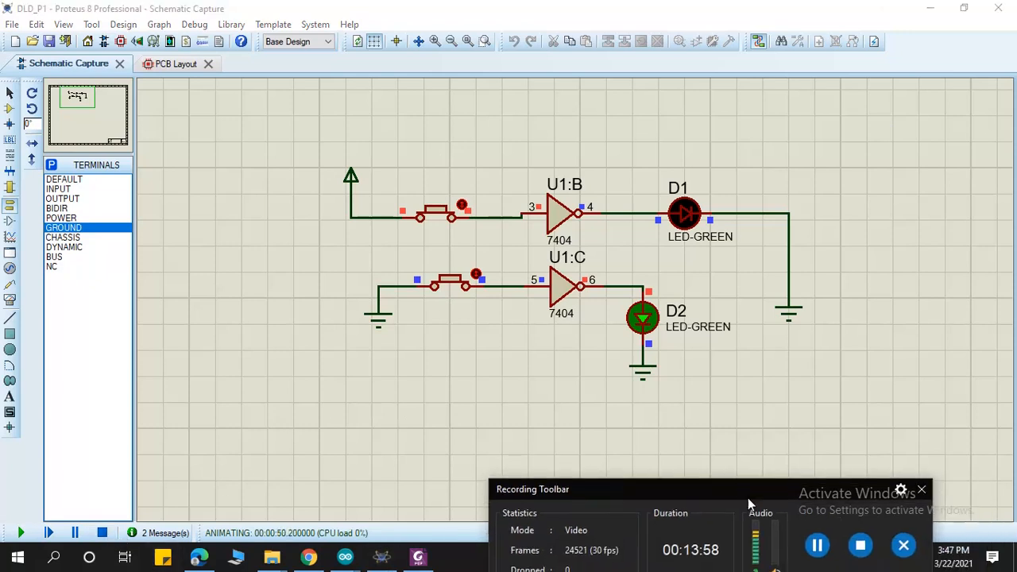
left_click(816, 548)
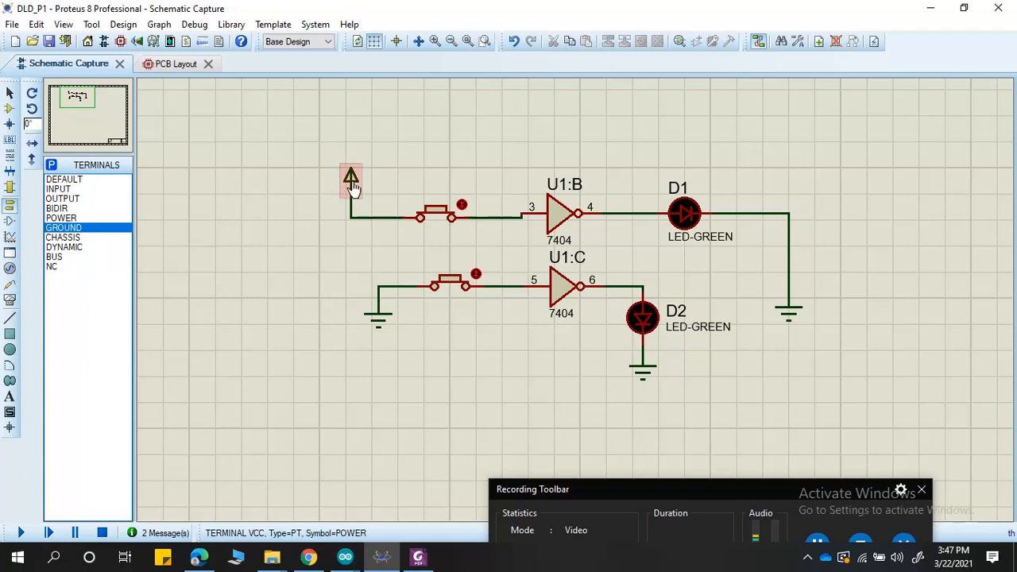
Step: Move the power terminal higher above the upper push button and delete the wire connecting them
left_click_drag(352, 185, 383, 129)
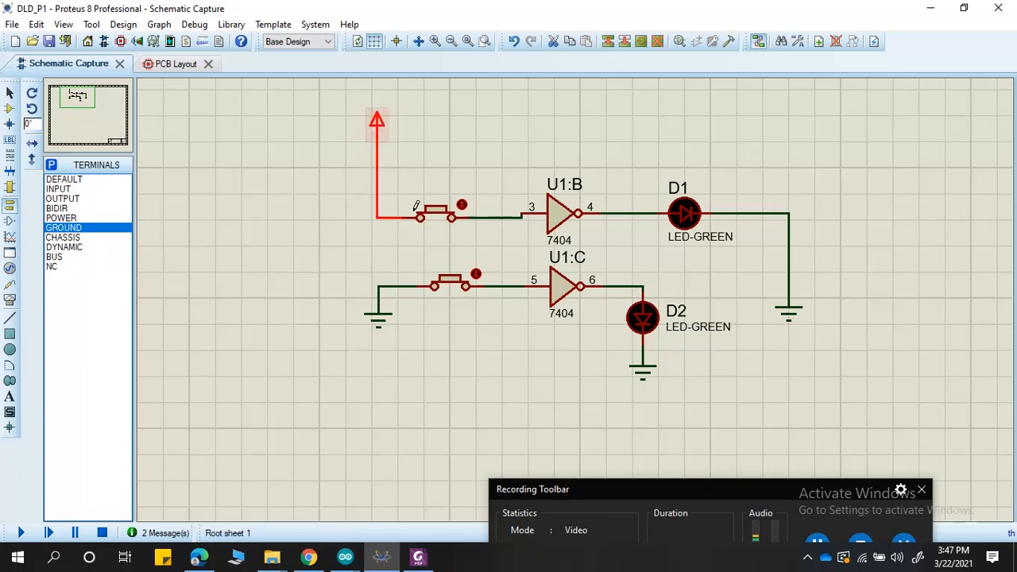
left_click(401, 236)
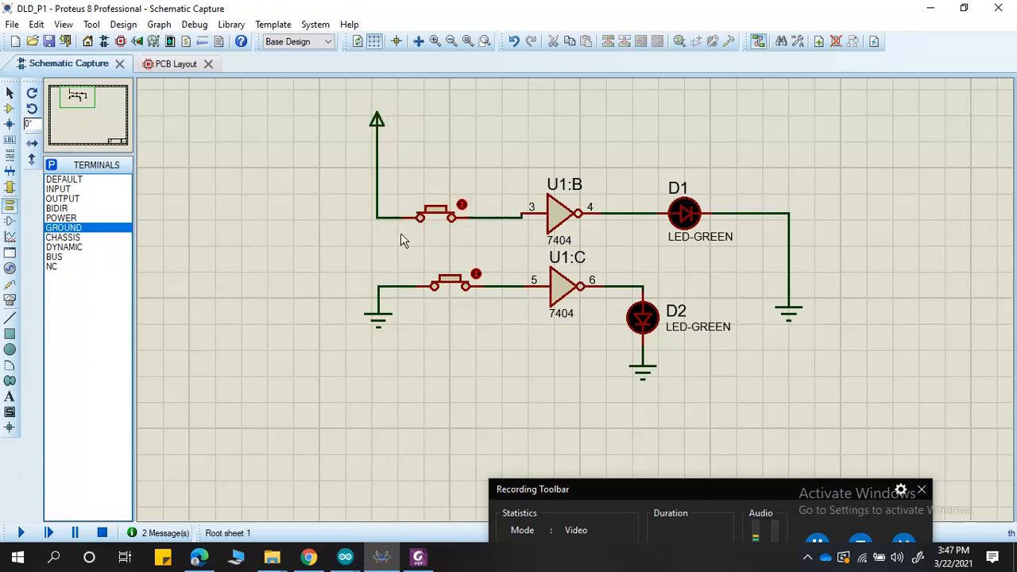
right_click(376, 175)
right_click(378, 172)
Step: Search the device library for RES and add the generic resistor with the RES40 PCB package
type("pRES")
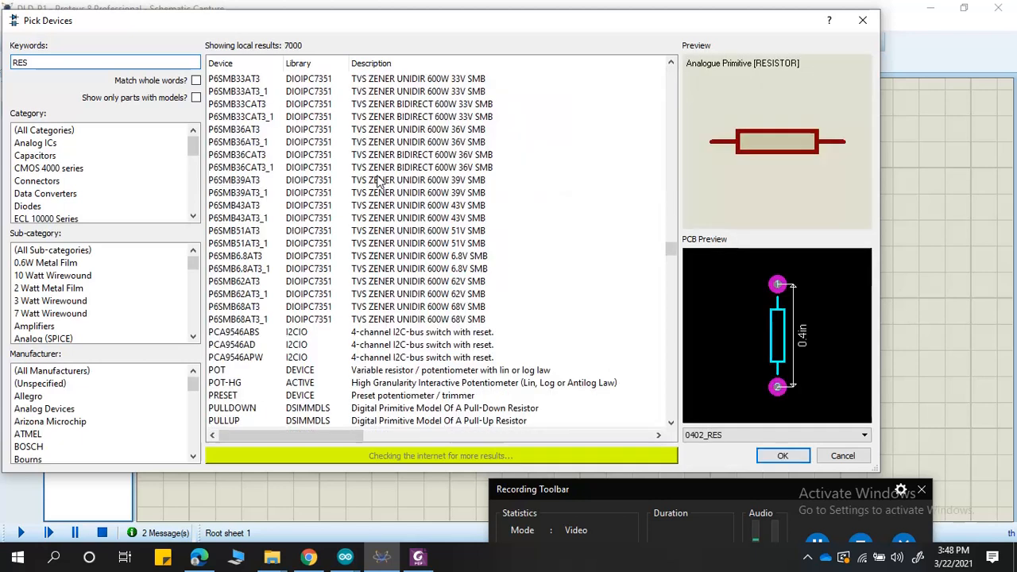
scroll(253, 425, "down", 2)
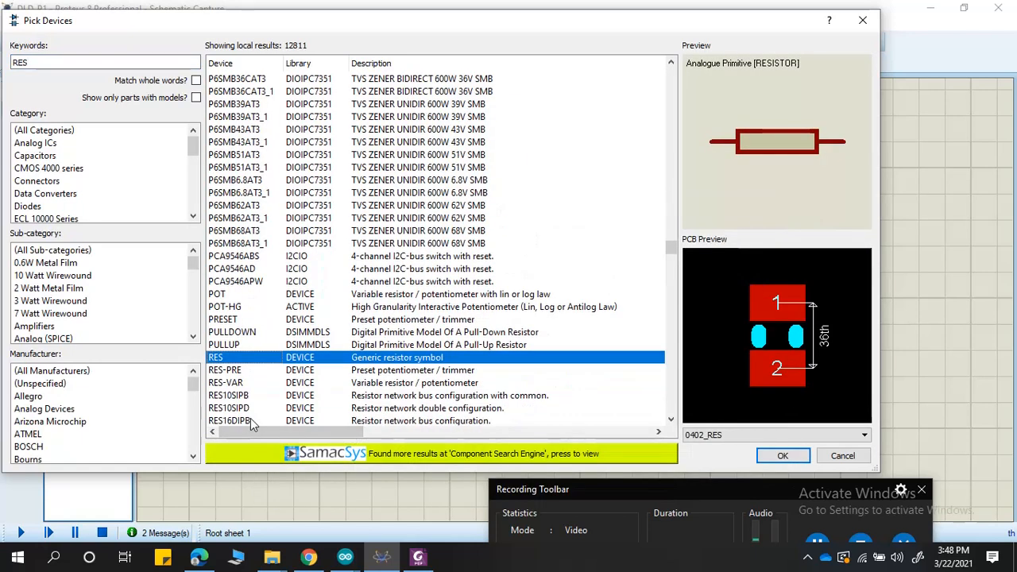
left_click(864, 435)
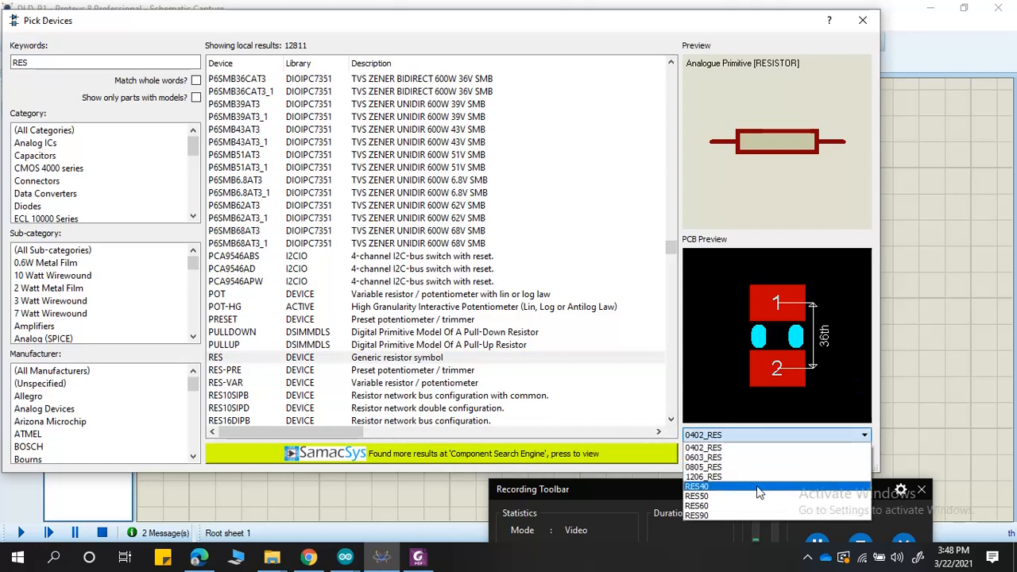
left_click(758, 486)
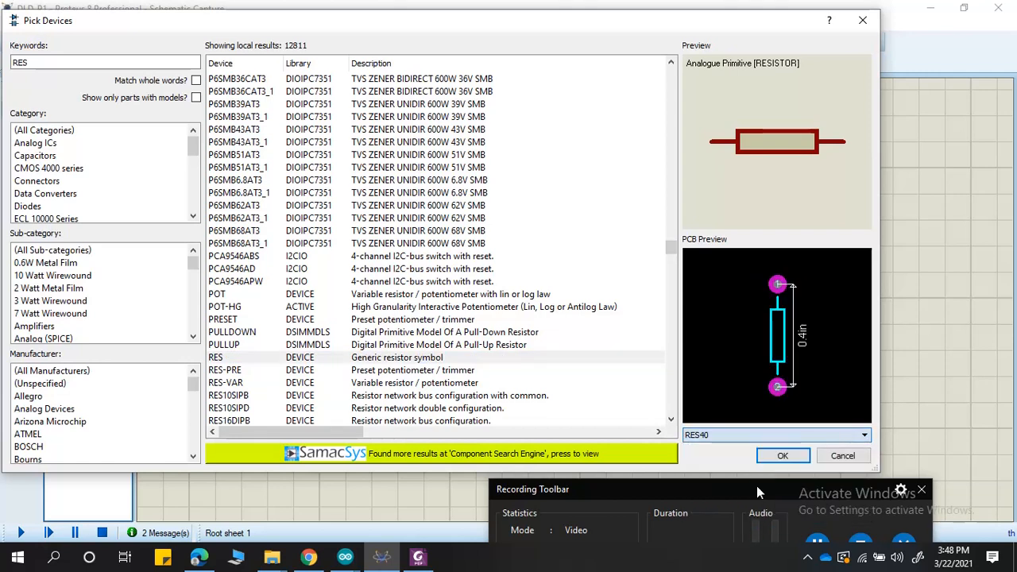
left_click(866, 434)
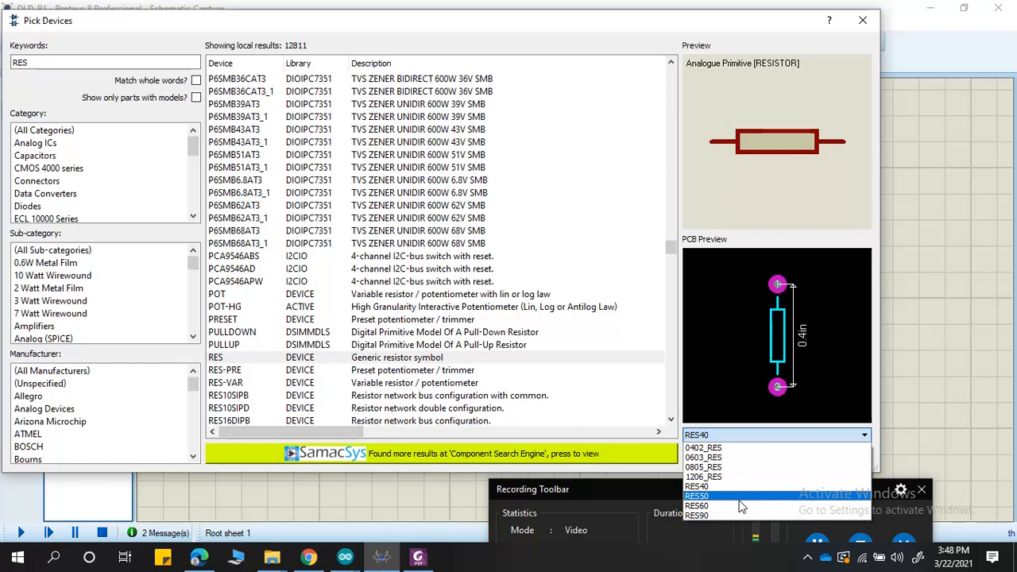
left_click(740, 497)
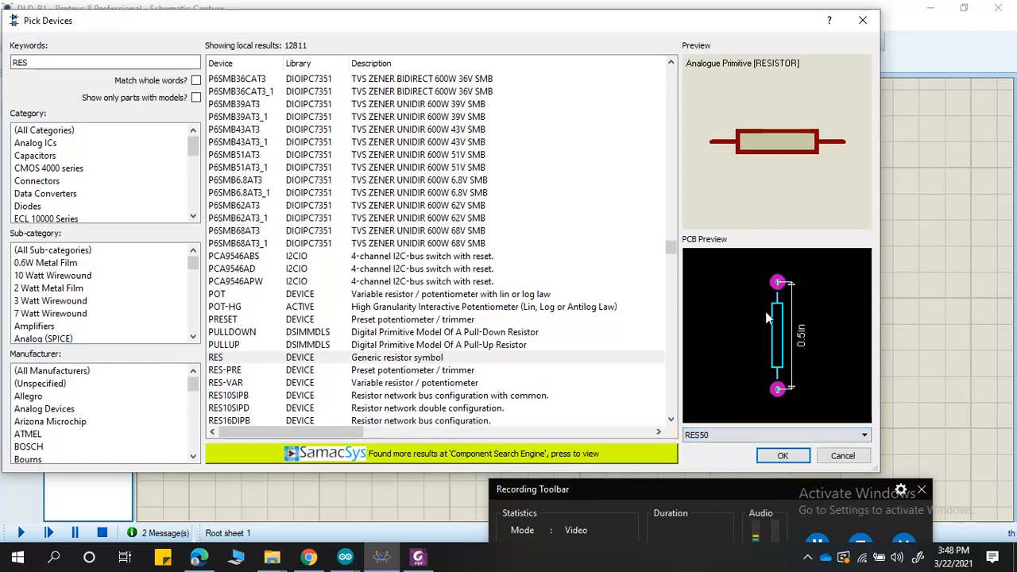
left_click(858, 434)
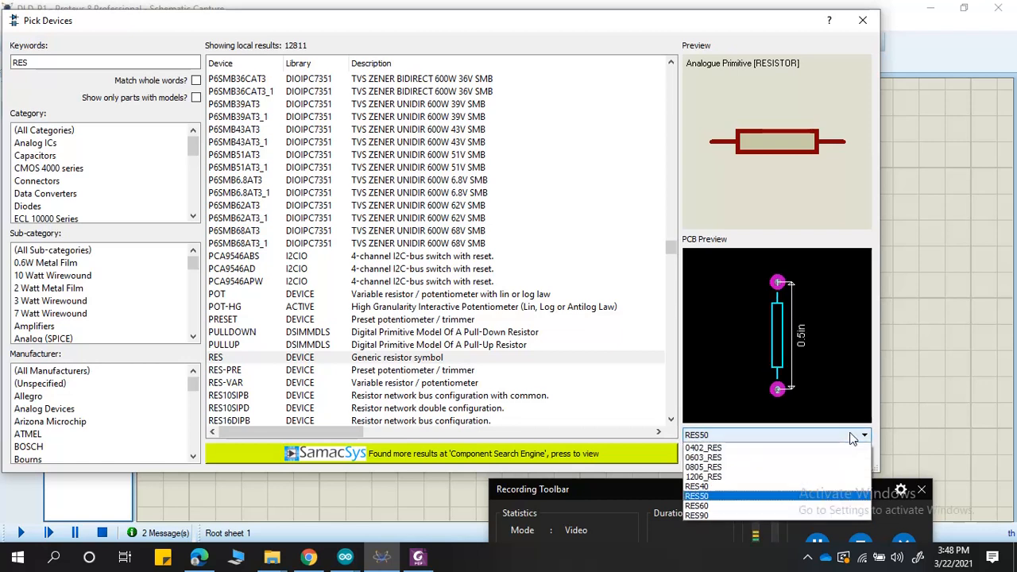
left_click(726, 487)
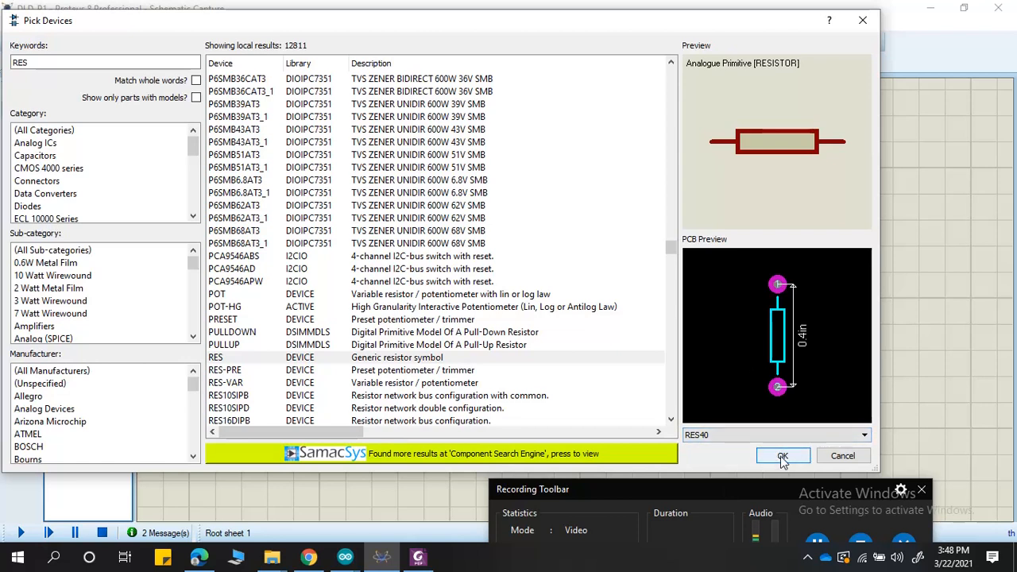
left_click(782, 456)
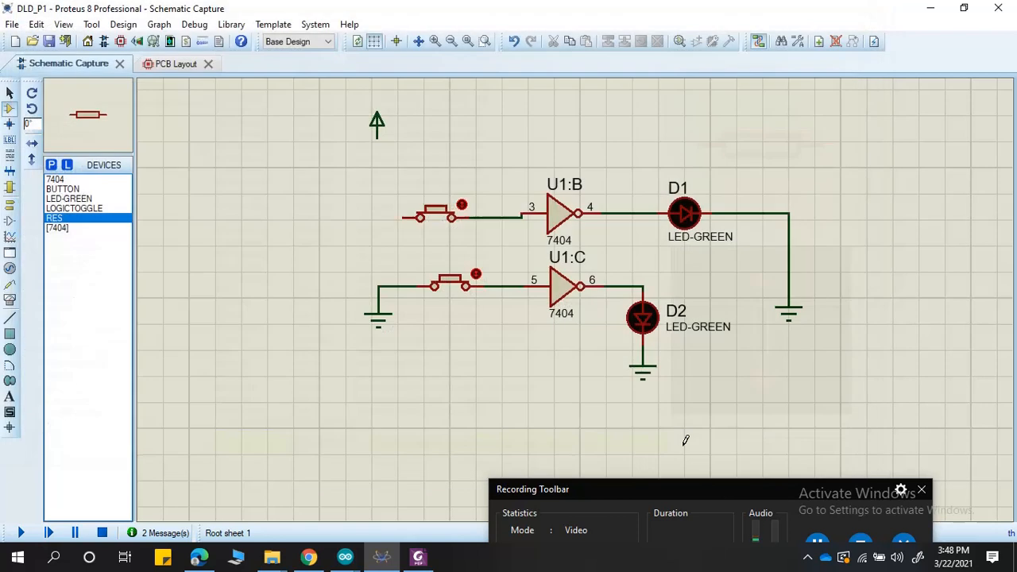
Step: Place a resistor between the power terminal and the upper push button and rotate it to vertical
left_click(377, 178)
left_click(355, 182)
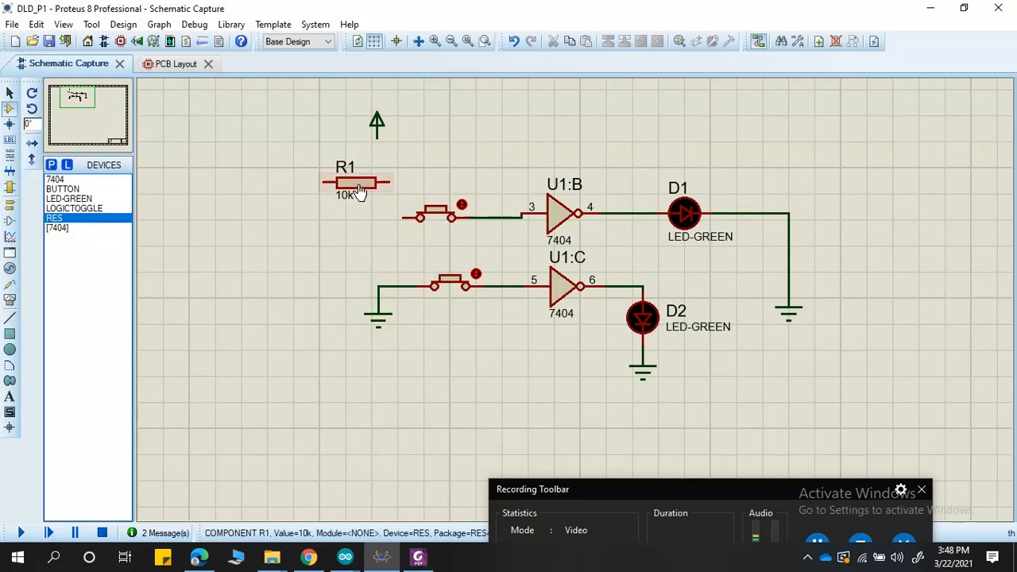
right_click(369, 191)
left_click(445, 199)
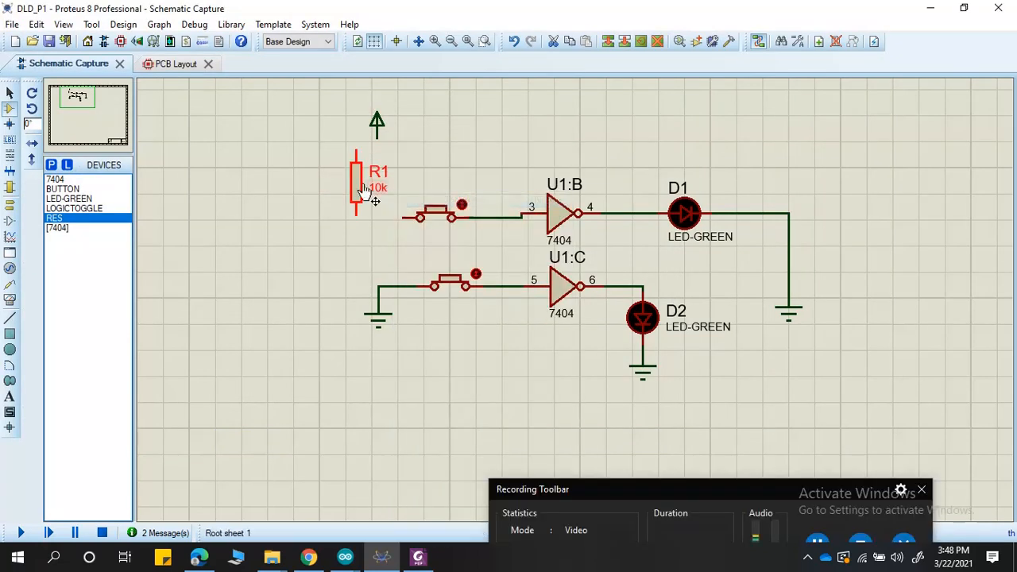
Step: Move the power terminal up and left, and position resistor R1 directly beneath it
left_click(377, 125)
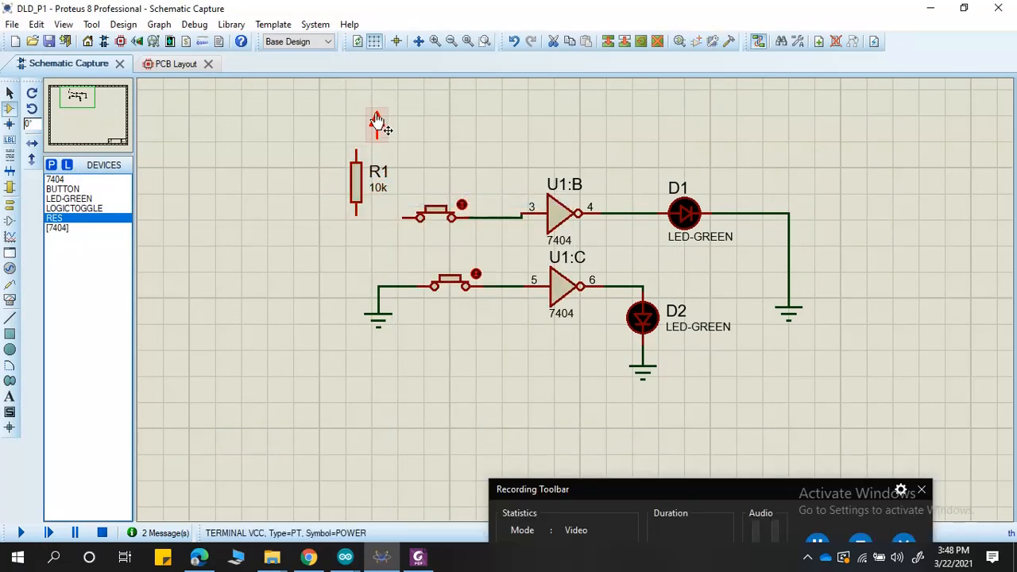
left_click_drag(379, 125, 351, 99)
left_click(357, 203)
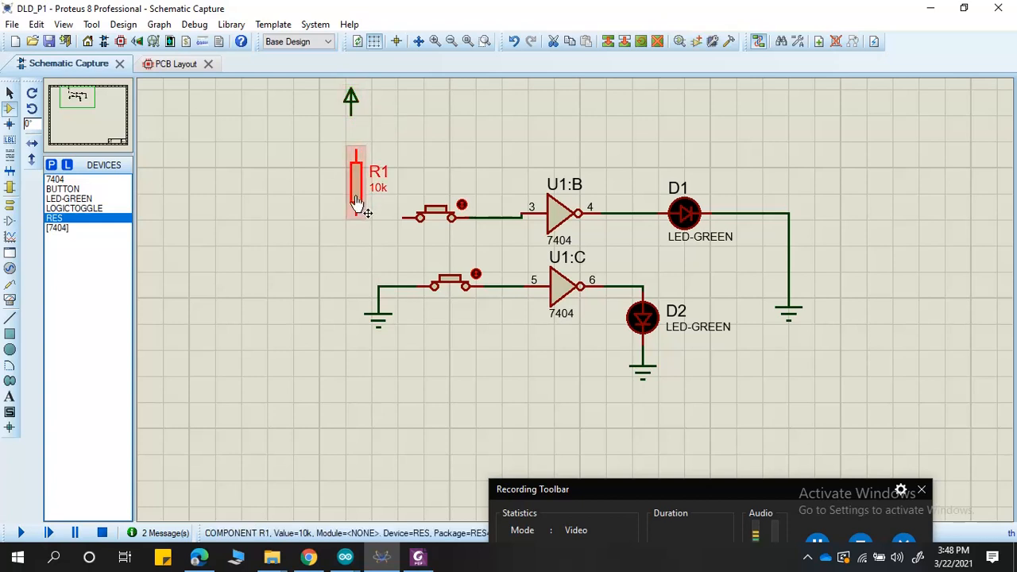
left_click_drag(356, 202, 350, 174)
left_click(393, 130)
scroll(350, 122, "up", 3)
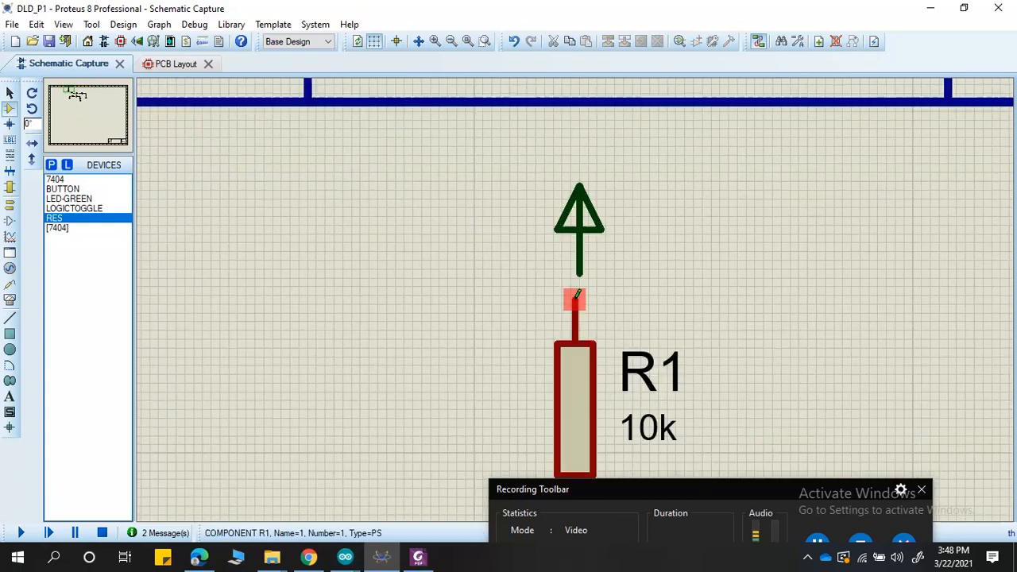
Step: Wire the power terminal to the top of R1 and align R1 directly beneath the terminal
left_click(580, 274)
left_click(573, 299)
scroll(604, 381, "down", 2)
scroll(584, 357, "up", 2)
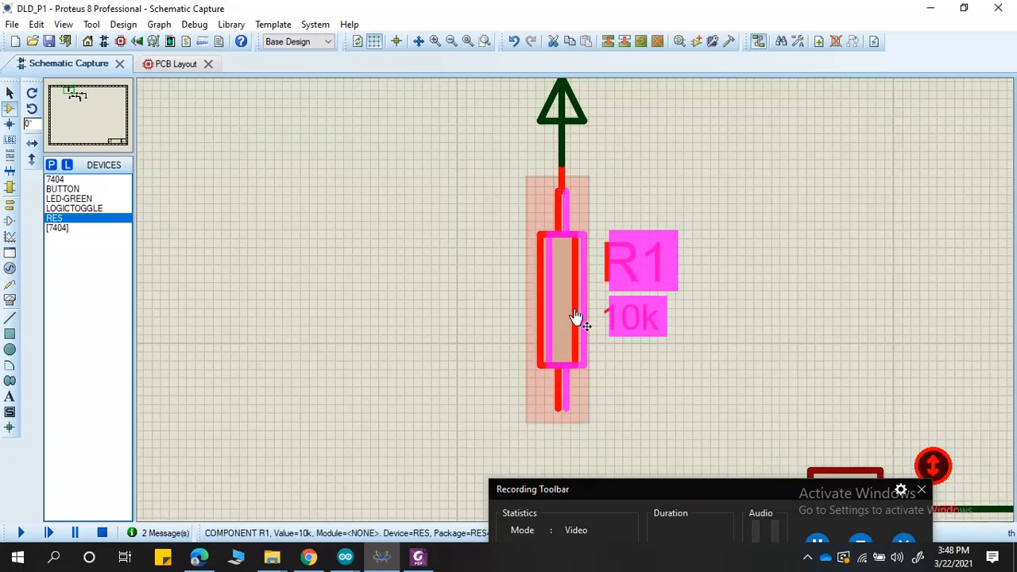
Step: Detach the upper push button from U1:B, move it below R1 on the left, and wire R1's lower end to inverter pin 3
scroll(689, 328, "down", 3)
scroll(606, 325, "up", 2)
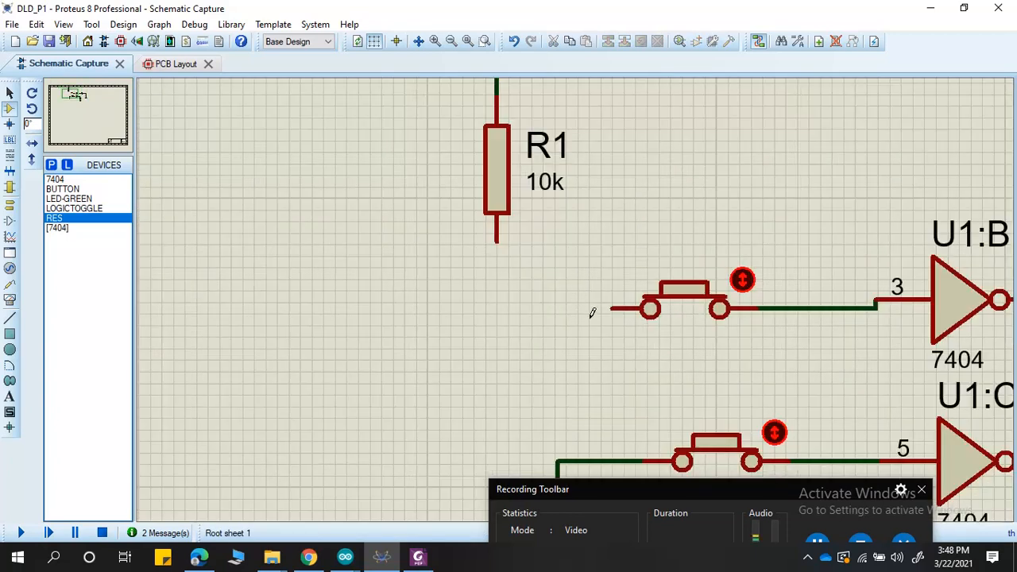
right_click(792, 305)
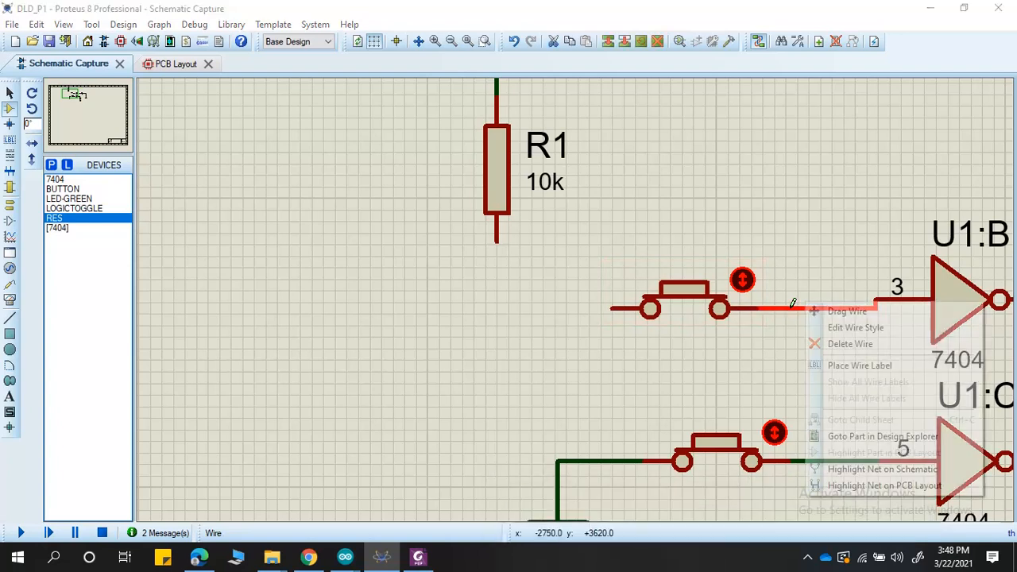
left_click(762, 304)
right_click(688, 306)
left_click(744, 90)
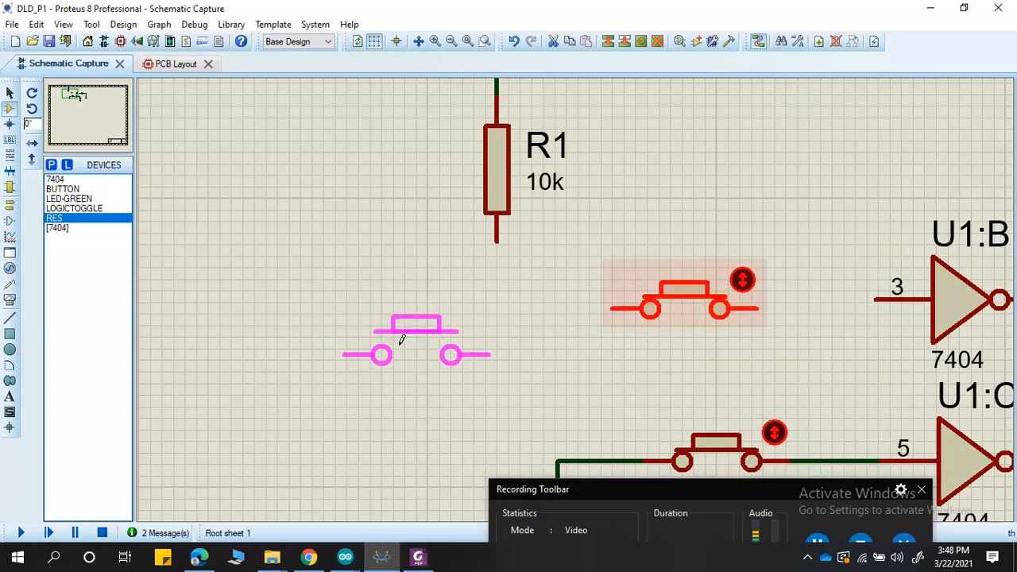
left_click(396, 344)
left_click(497, 241)
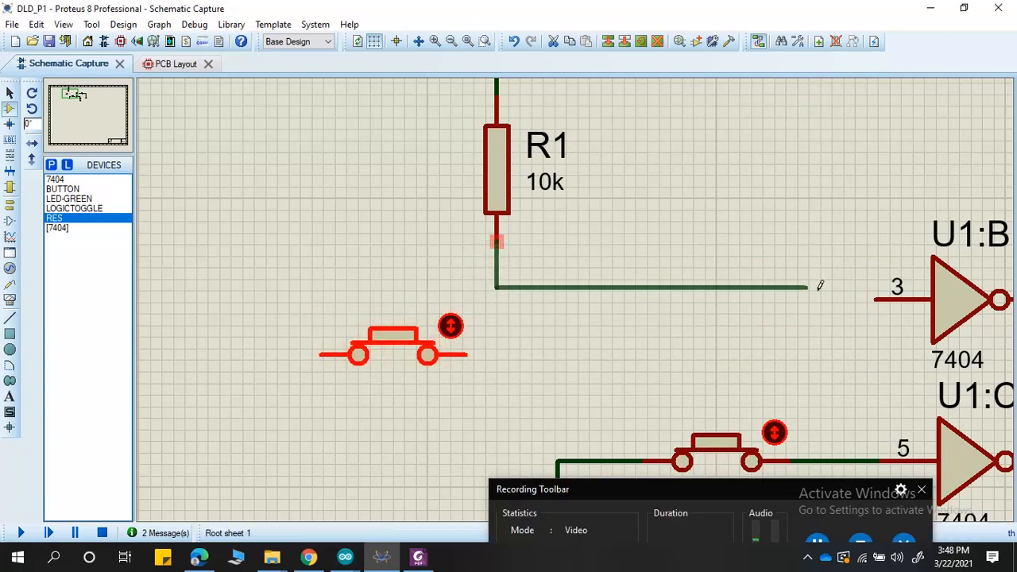
left_click(874, 298)
Step: Move the whole lower circuit with its push button, U1:C, D2 and grounds farther down the sheet
scroll(874, 299, "down", 3)
scroll(577, 294, "up", 1)
left_click_drag(664, 310, 418, 173)
key("ctrl+c")
key("ctrl+v")
left_click(483, 331)
left_click(453, 172)
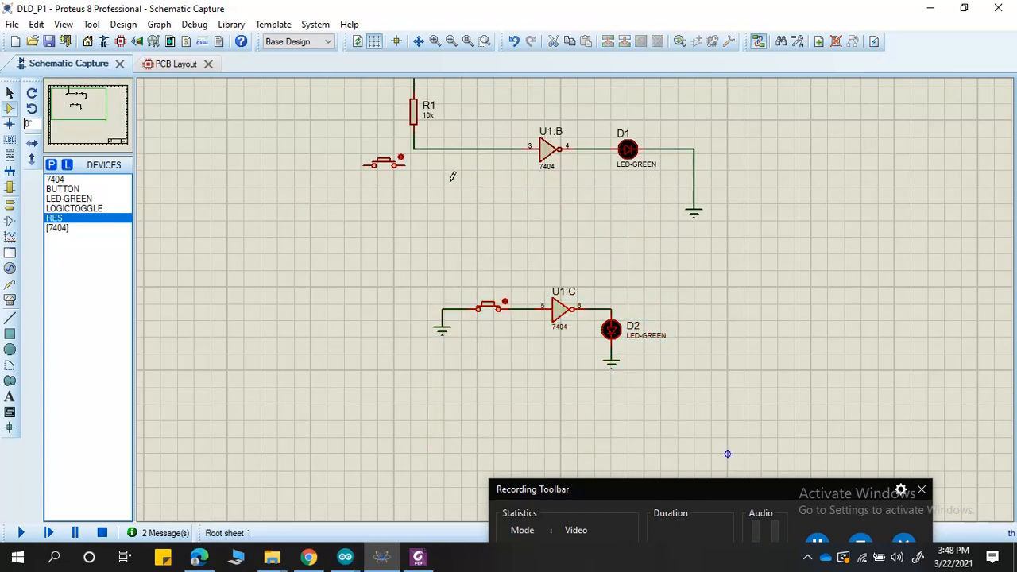
Step: Rotate the upper push button 90 degrees clockwise and then by 180 degrees so it stands vertically
scroll(381, 175, "up", 1)
right_click(578, 280)
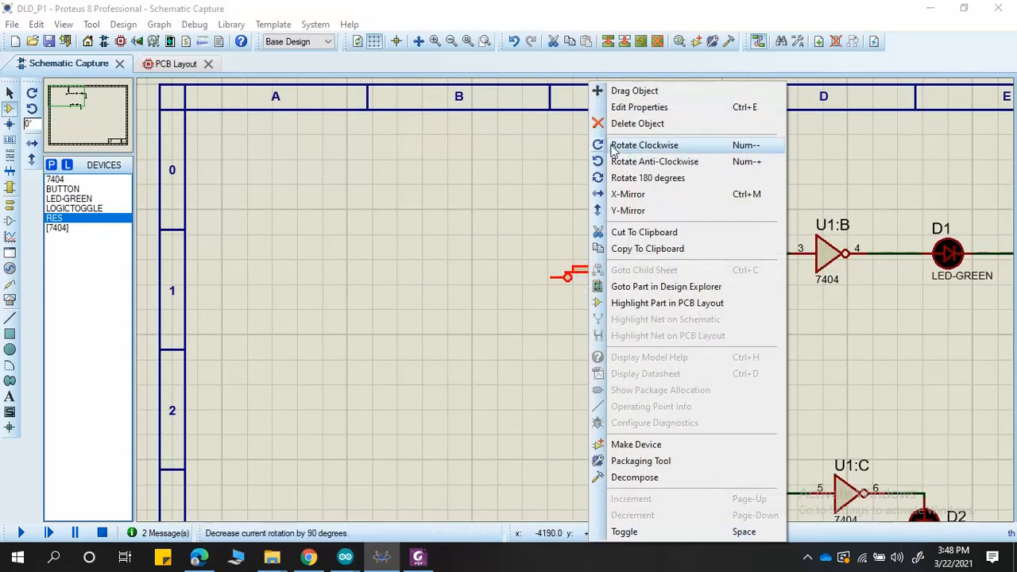
left_click(616, 146)
right_click(592, 288)
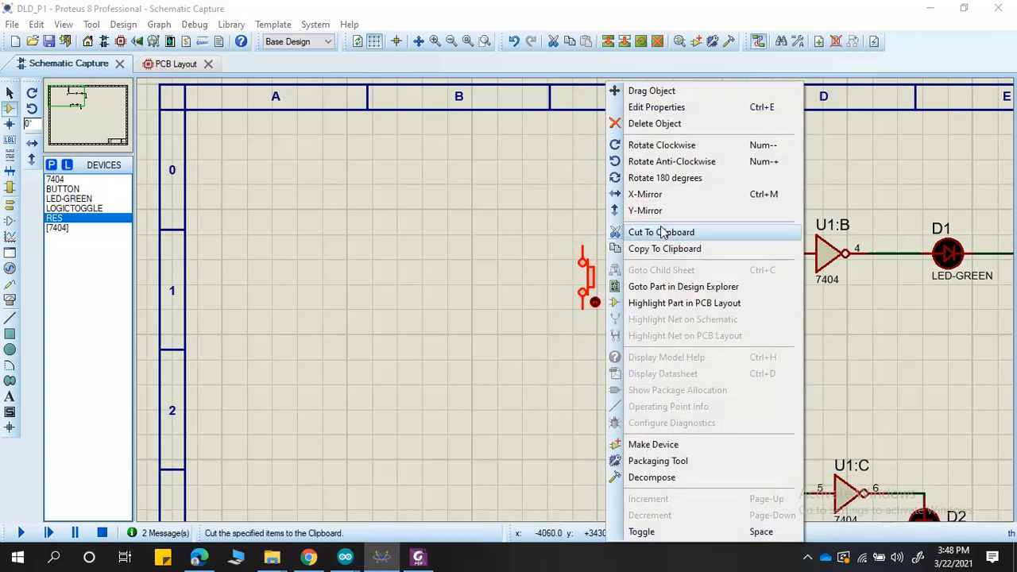
left_click(664, 178)
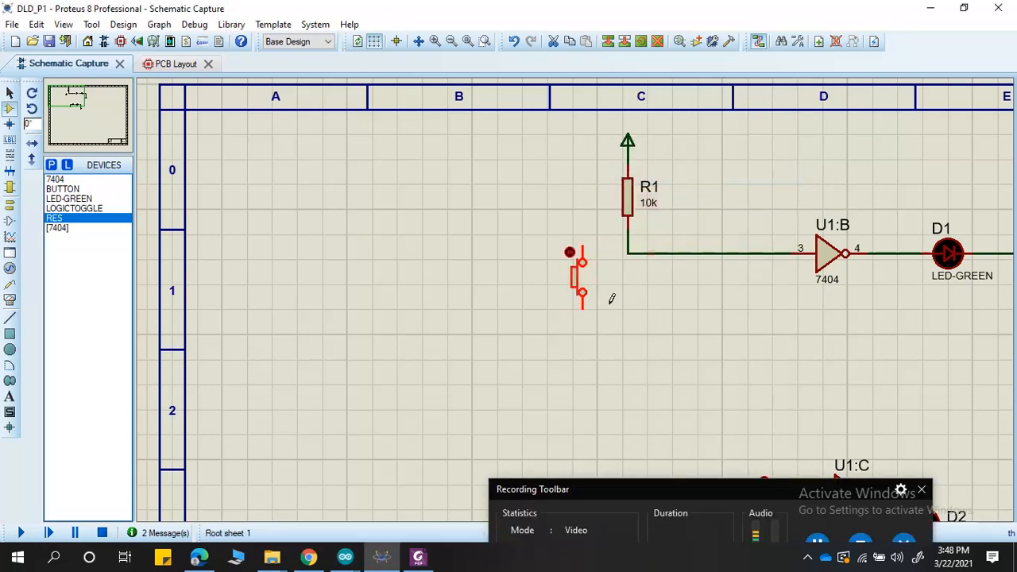
Step: Move the vertical push button directly beneath R1 and wire its upper pin to the corner of the R1–U1:B wire
left_click_drag(506, 228, 623, 337)
left_click_drag(575, 284, 617, 312)
left_click(678, 302)
scroll(655, 268, "up", 2)
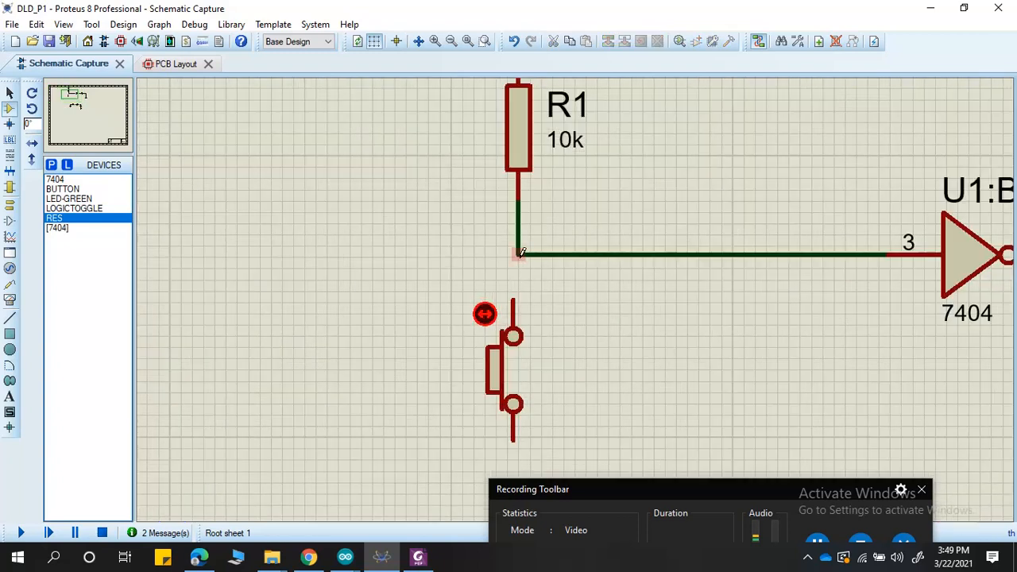
left_click(519, 252)
left_click(513, 301)
scroll(585, 354, "down", 2)
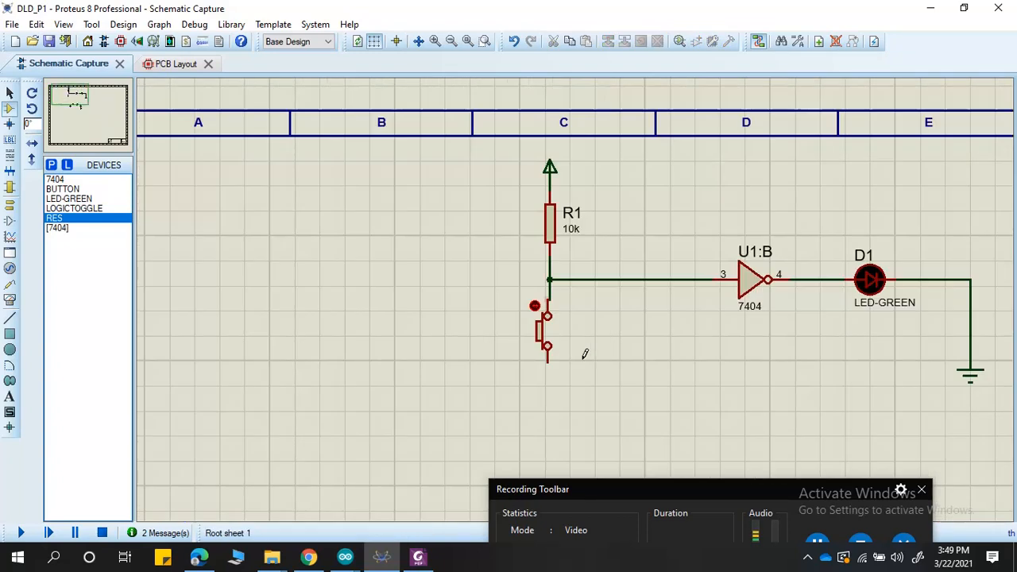
Step: Place a ground terminal below the vertical push button and connect it to the button's lower pin
scroll(584, 353, "up", 2)
left_click(9, 208)
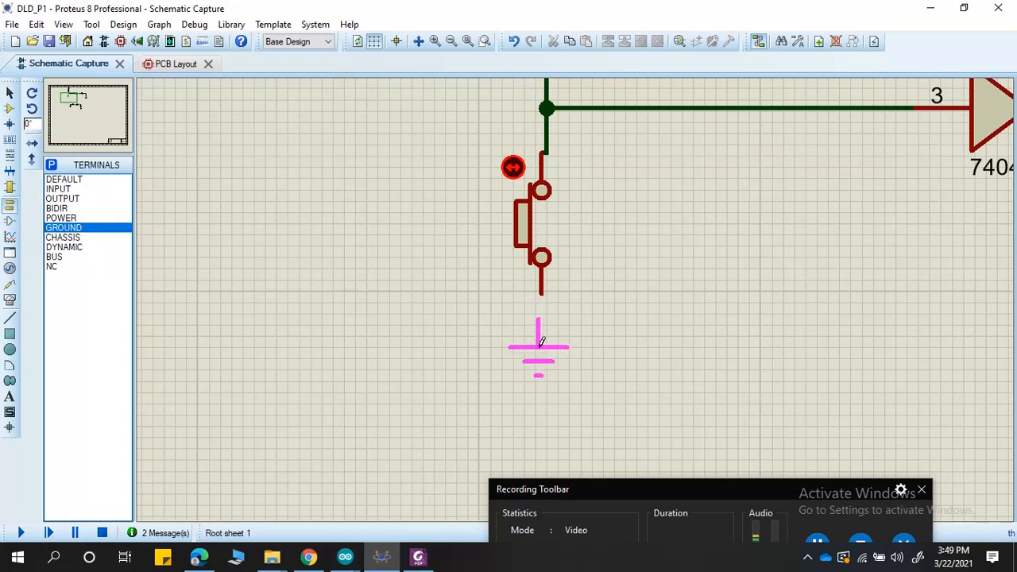
left_click(539, 339)
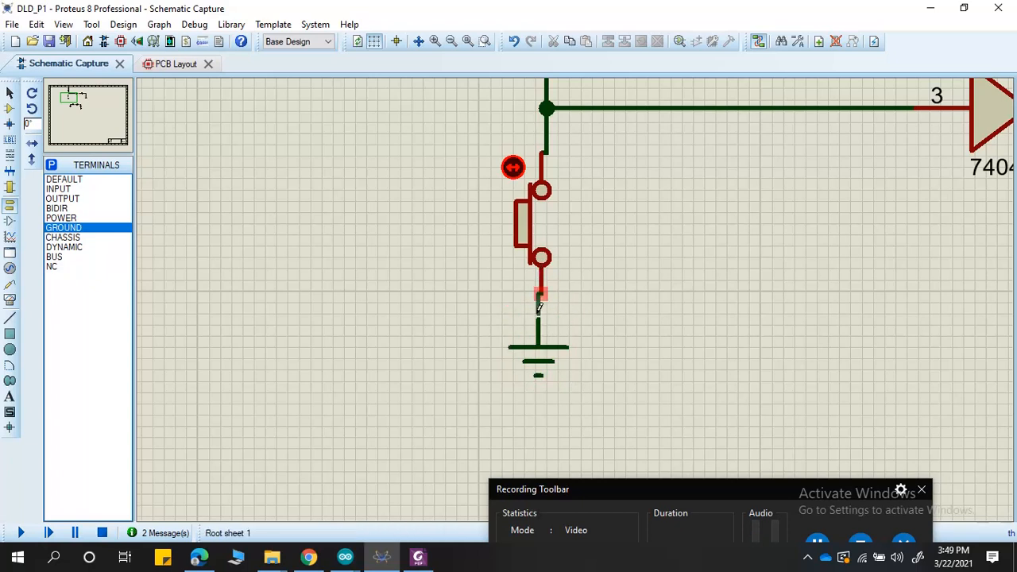
left_click(540, 295)
left_click(540, 321)
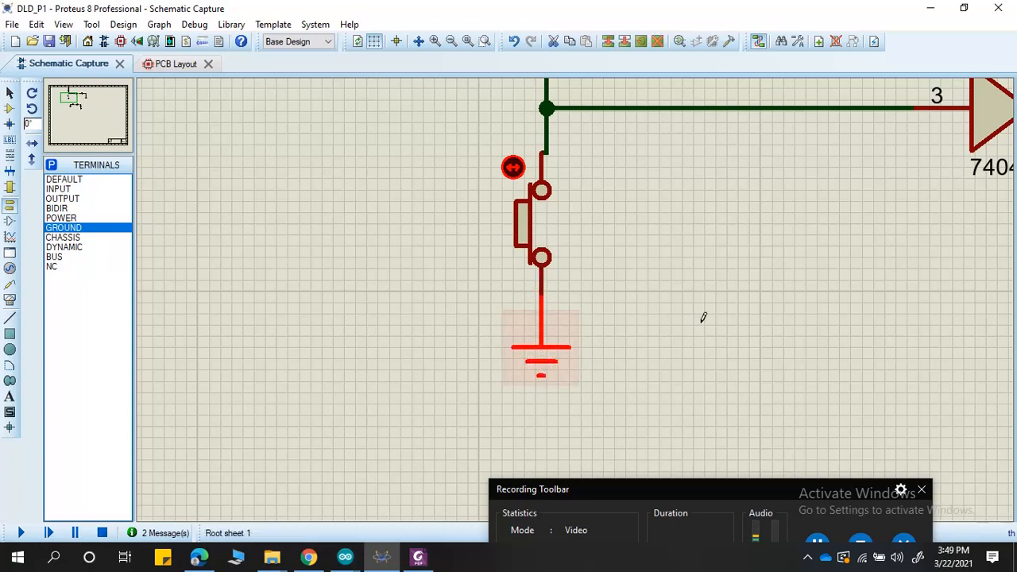
Step: Toggle the vertical push button closed and open again to check its contact action
scroll(596, 270, "down", 2)
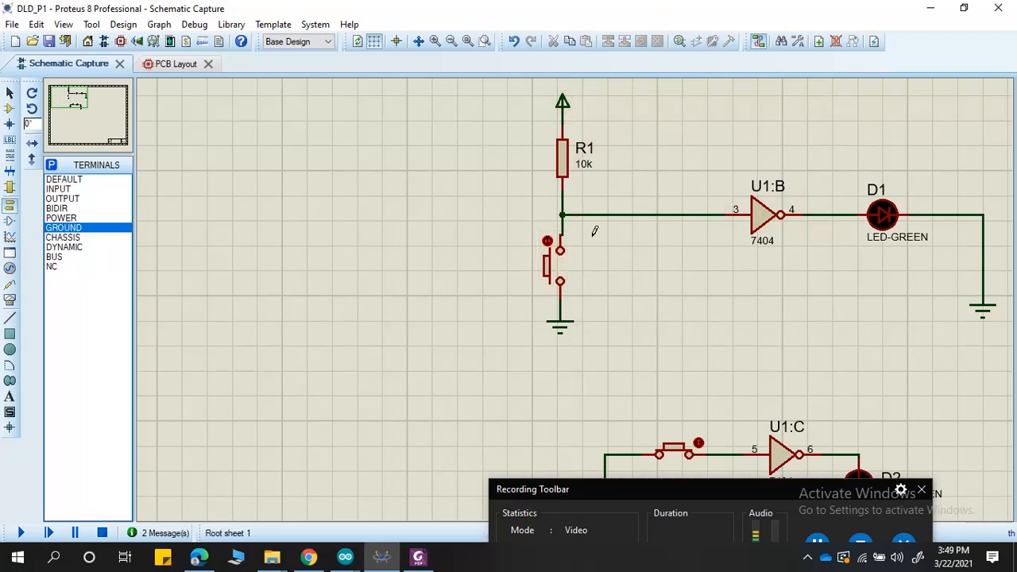
left_click(548, 238)
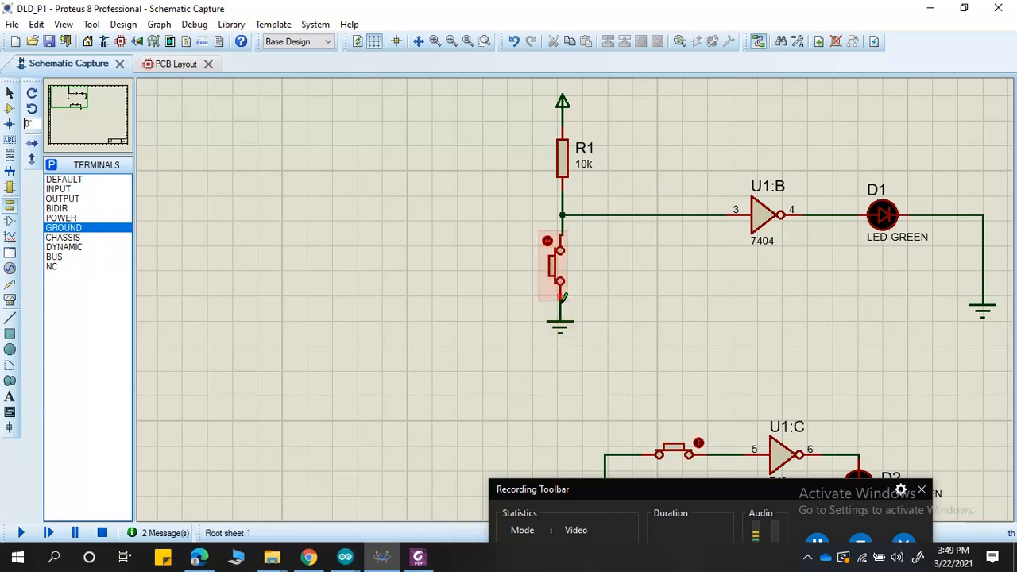
left_click(548, 239)
Step: Block-copy the power terminal, R1, vertical push button and ground, placing one copy at the left of U1:C
scroll(707, 409, "down", 3)
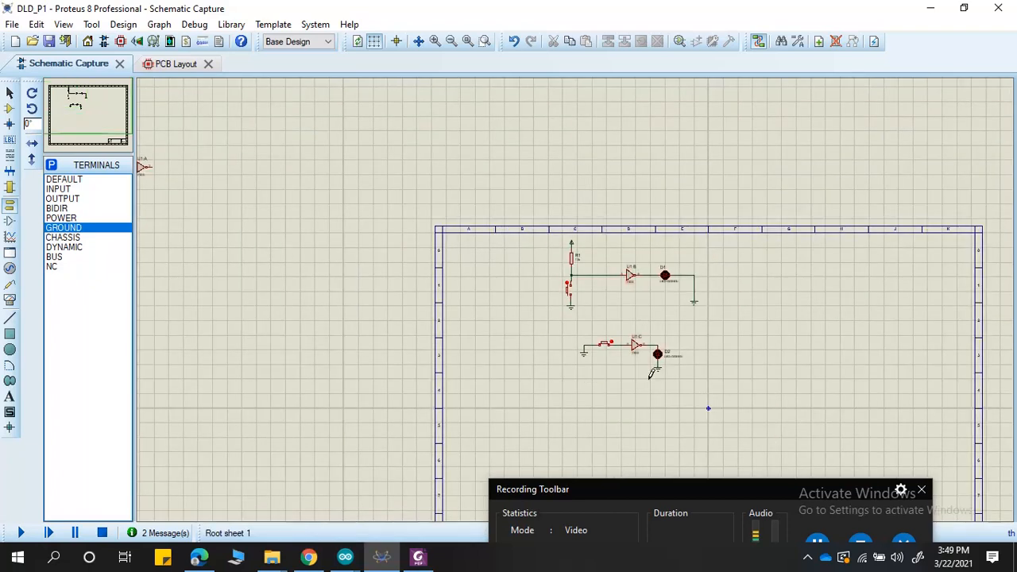
scroll(713, 349, "up", 2)
scroll(712, 349, "down", 2)
scroll(837, 427, "up", 2)
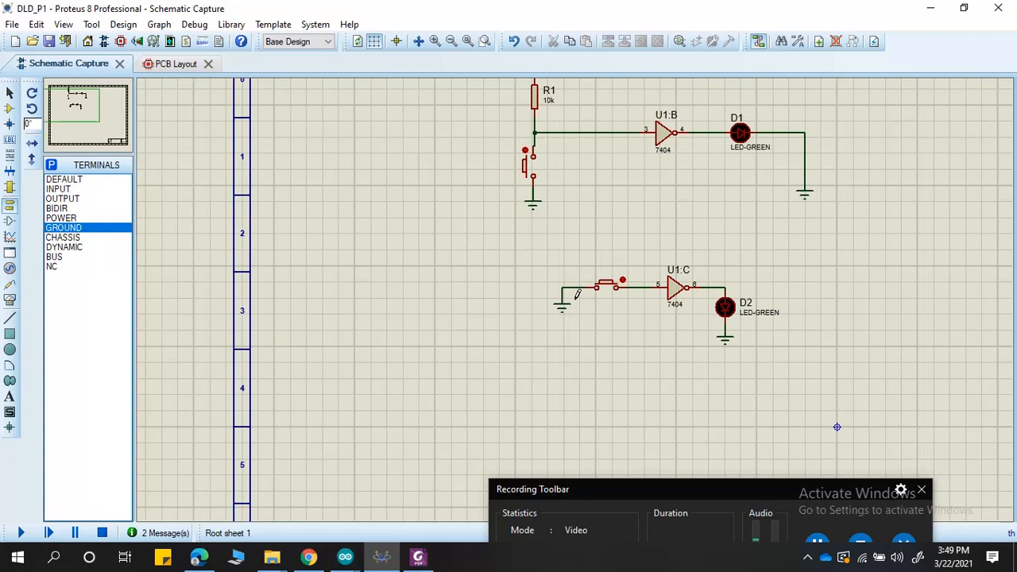
scroll(562, 274, "down", 2)
scroll(572, 275, "up", 2)
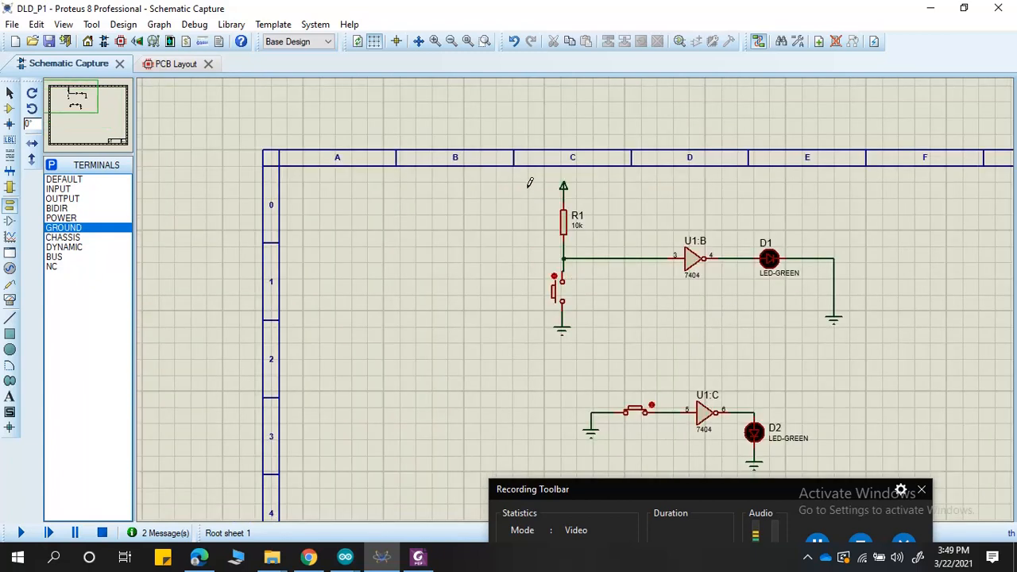
left_click(10, 93)
left_click_drag(511, 171, 623, 356)
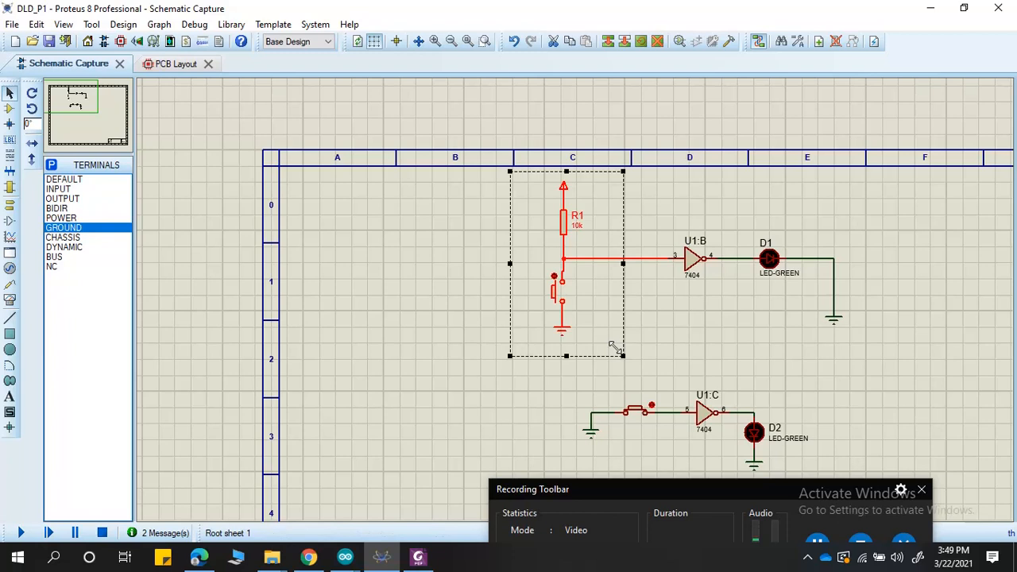
right_click(570, 257)
left_click(626, 343)
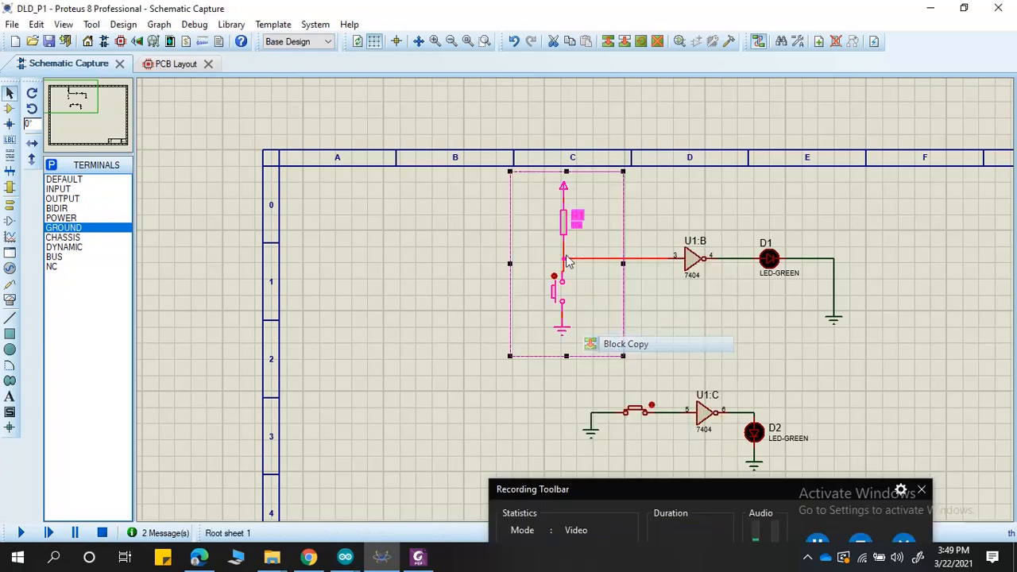
scroll(591, 433, "down", 3)
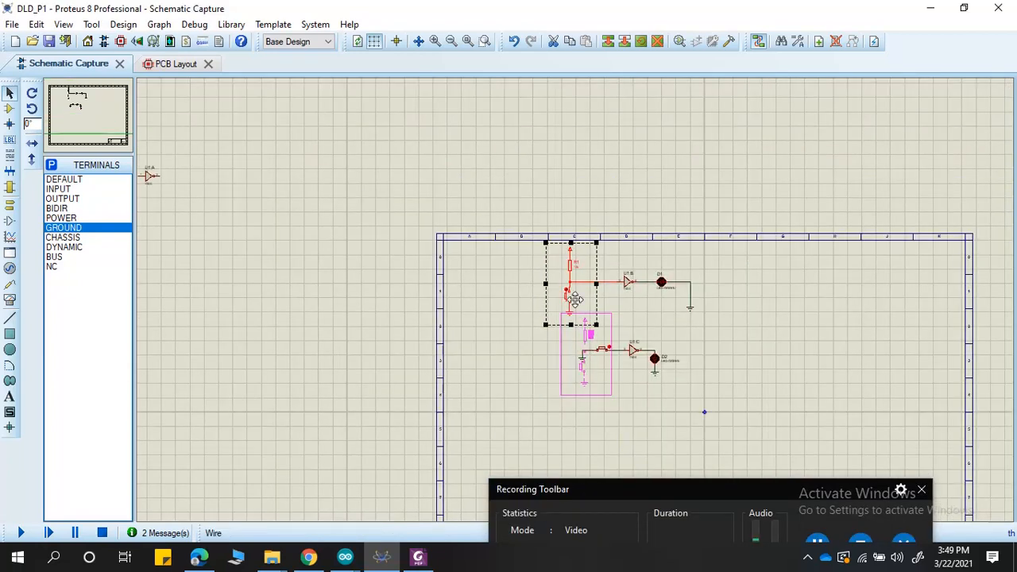
scroll(548, 350, "up", 5)
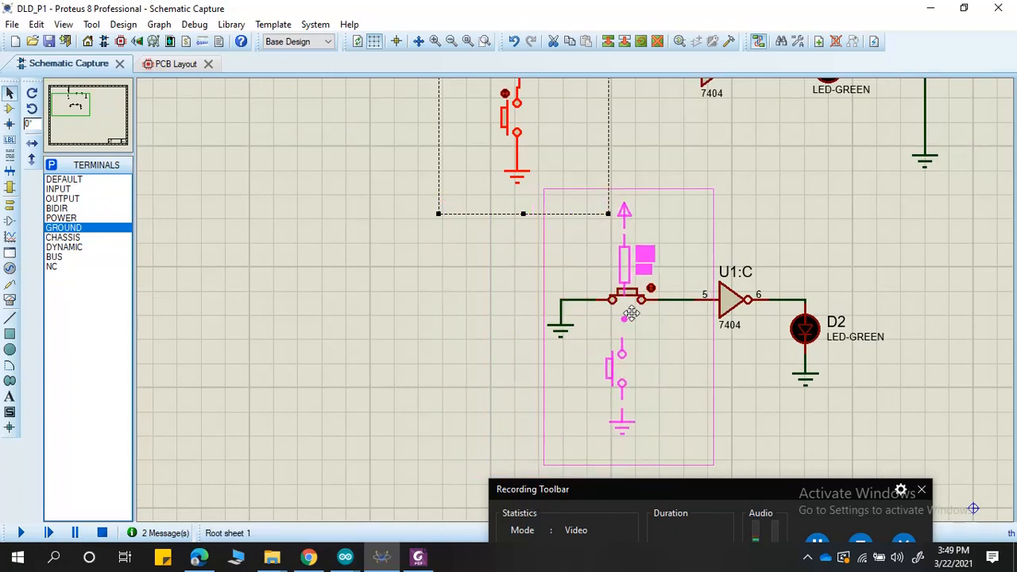
left_click(591, 312)
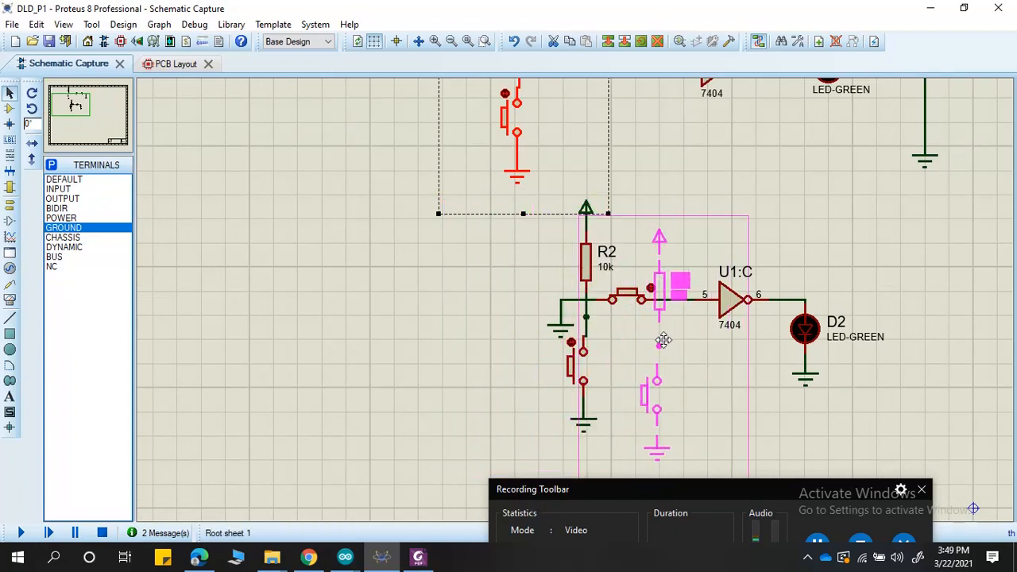
right_click(607, 297)
Step: Delete the old horizontal push button with its wires and ground at U1:C's input, and the copied power terminal above R2
right_click(609, 301)
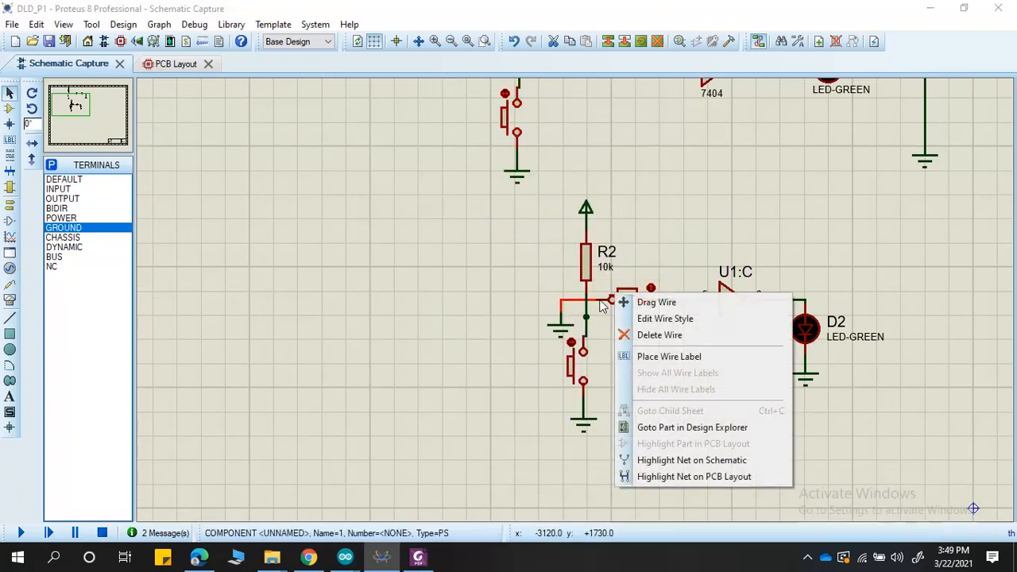
key("Escape")
right_click(615, 306)
right_click(615, 306)
right_click(560, 325)
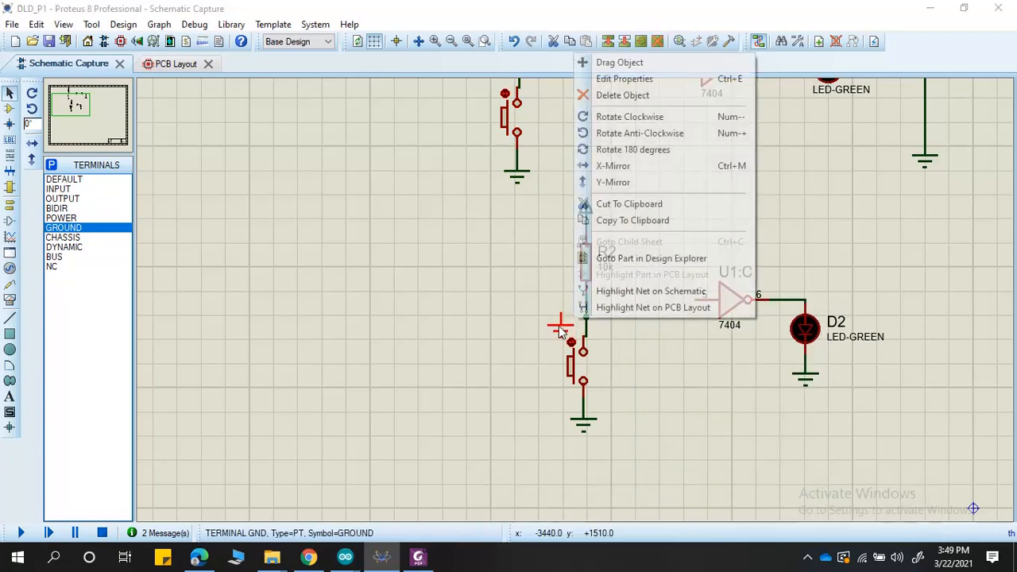
right_click(560, 325)
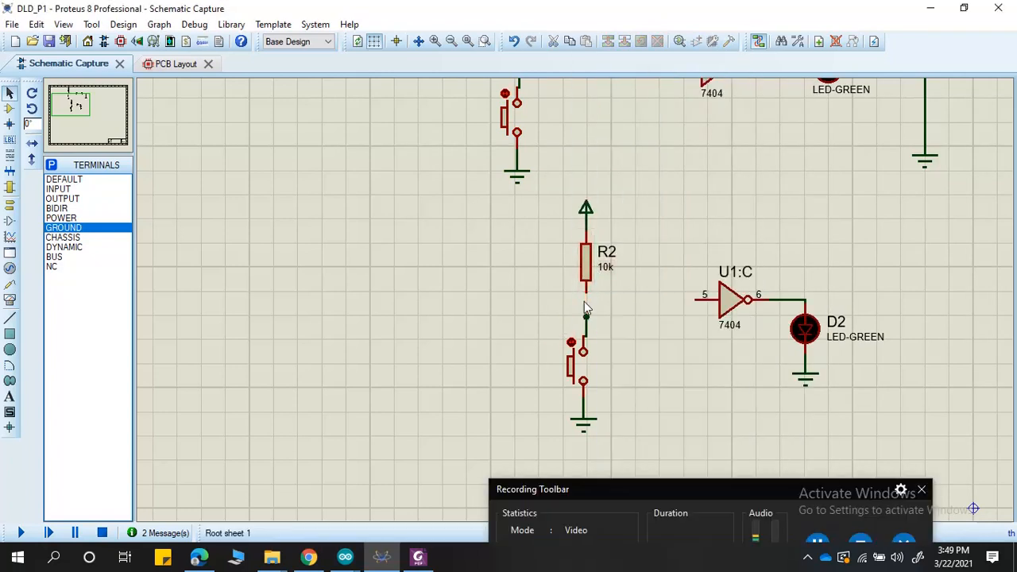
right_click(587, 213)
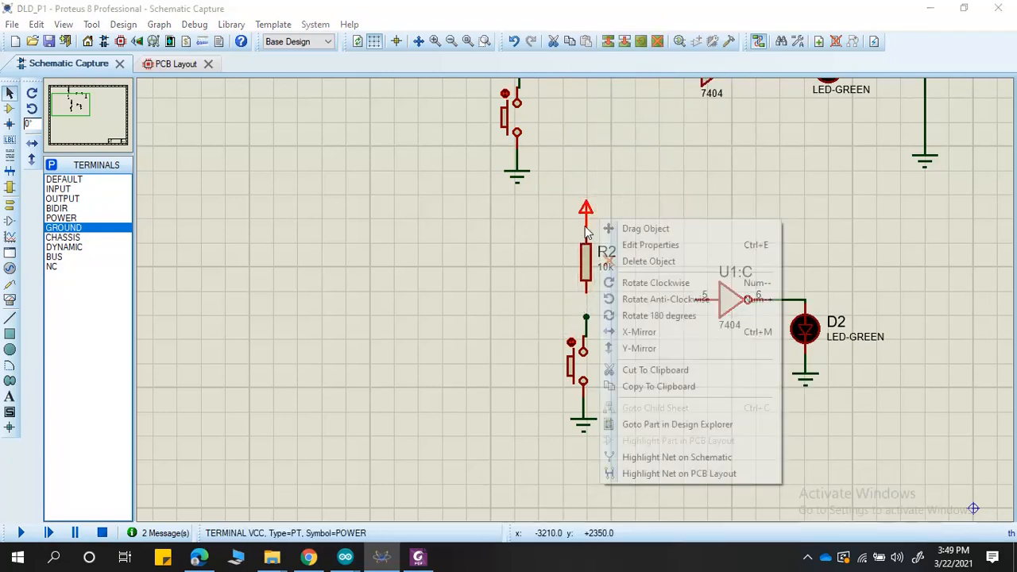
right_click(587, 212)
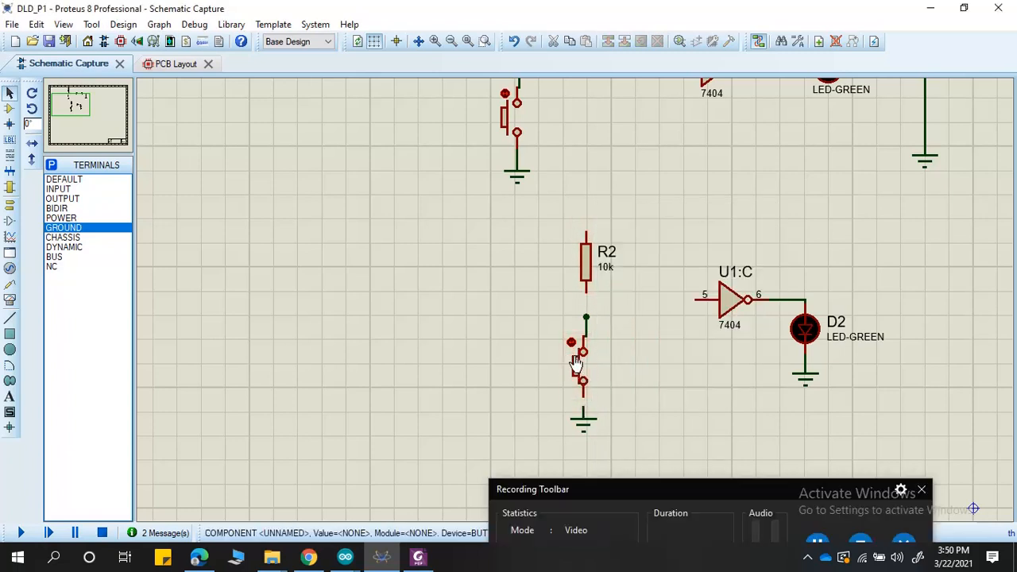
Step: Move the copied junction and push button up and to the left, clear of R2 and the ground terminal
left_click_drag(528, 302, 613, 384)
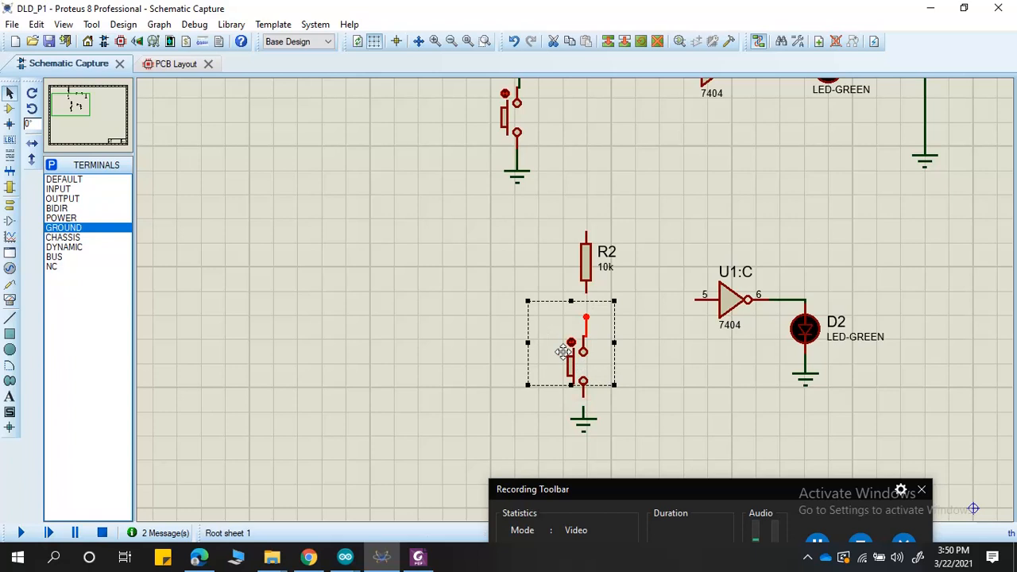
left_click_drag(557, 338, 486, 273)
right_click(580, 365)
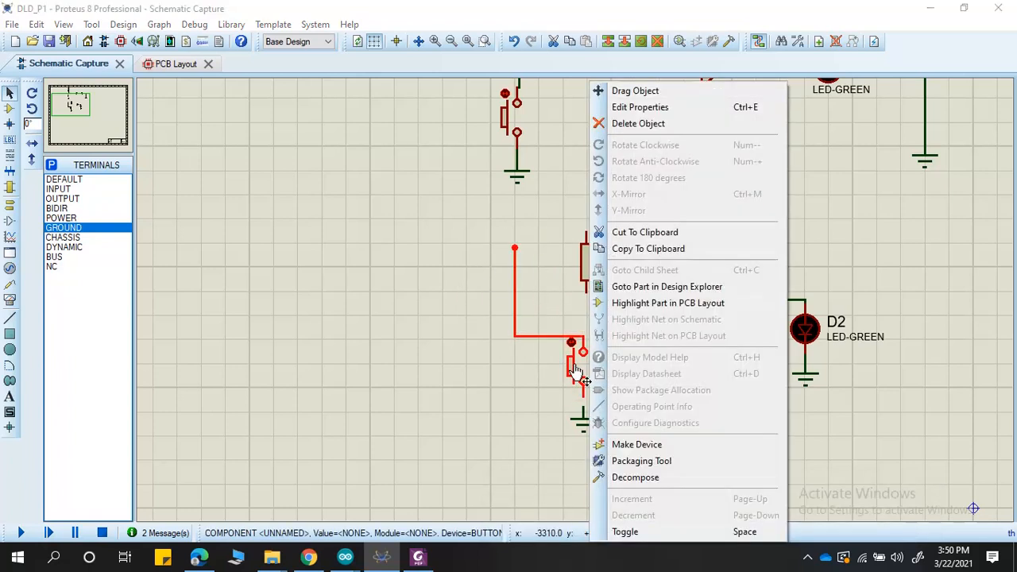
left_click(612, 90)
left_click(468, 228)
Step: Move R2 down to just above the ground terminal and wire its upper pin to U1:C input pin 5
right_click(585, 266)
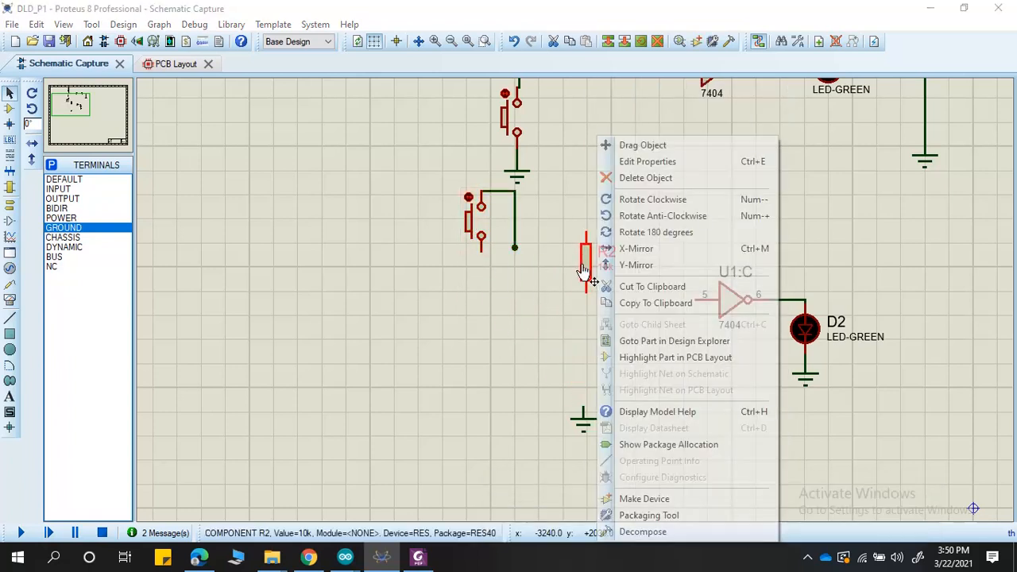
left_click(627, 141)
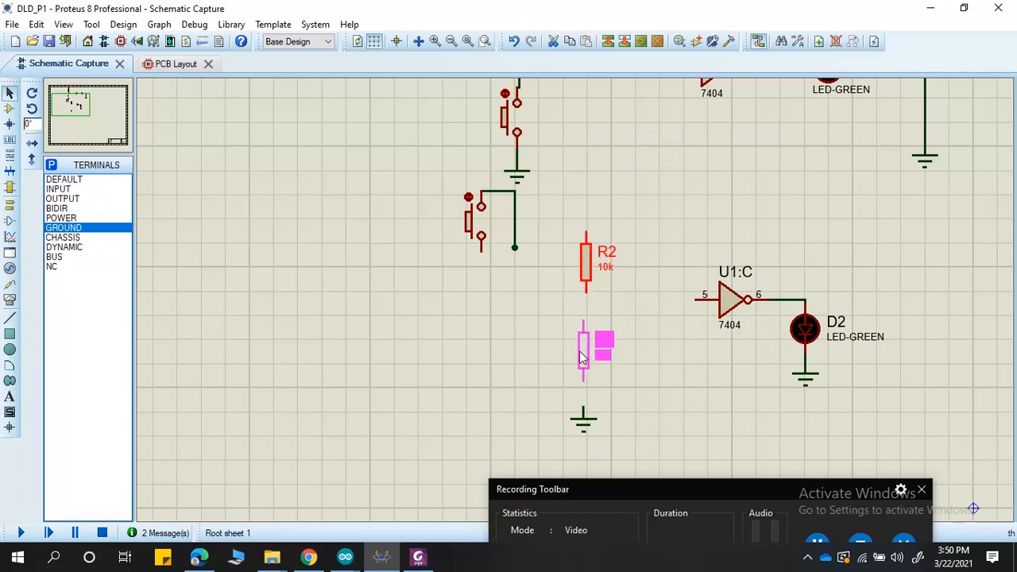
left_click(580, 358)
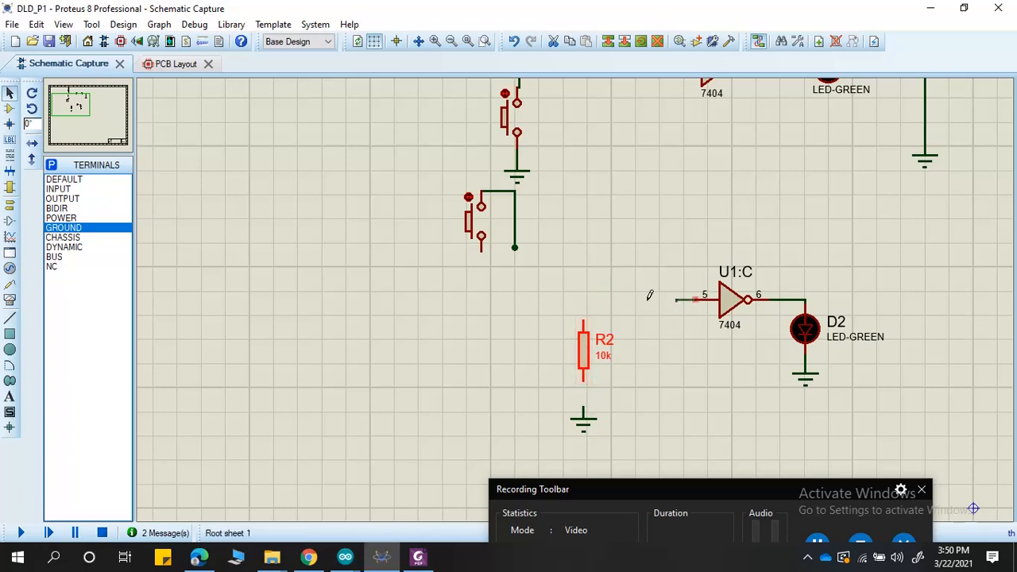
left_click(676, 300)
left_click(583, 323)
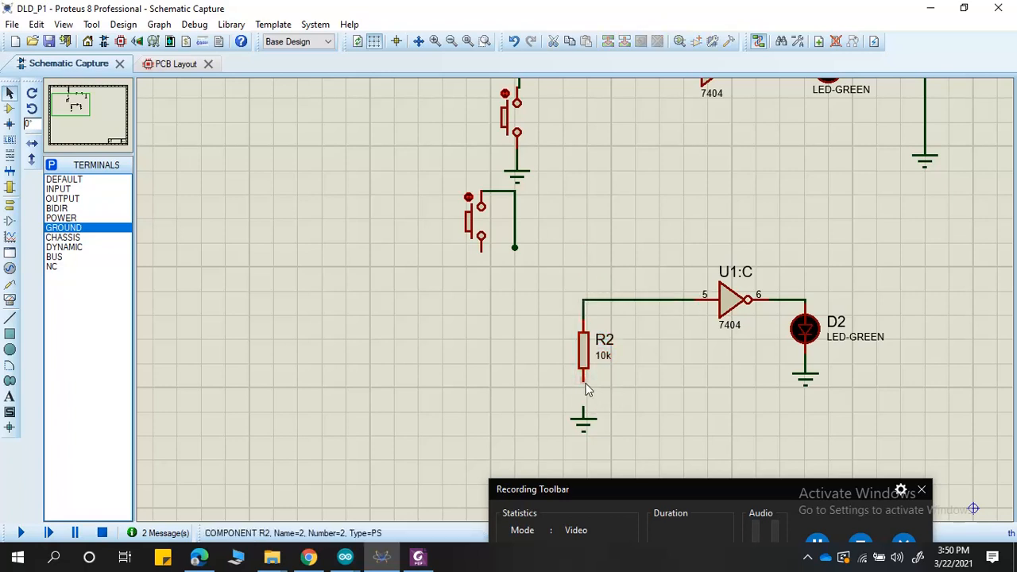
Step: Wire R2's lower pin to the ground terminal and delete the leftover wire and junction on the copied push button
left_click(583, 381)
left_click(583, 410)
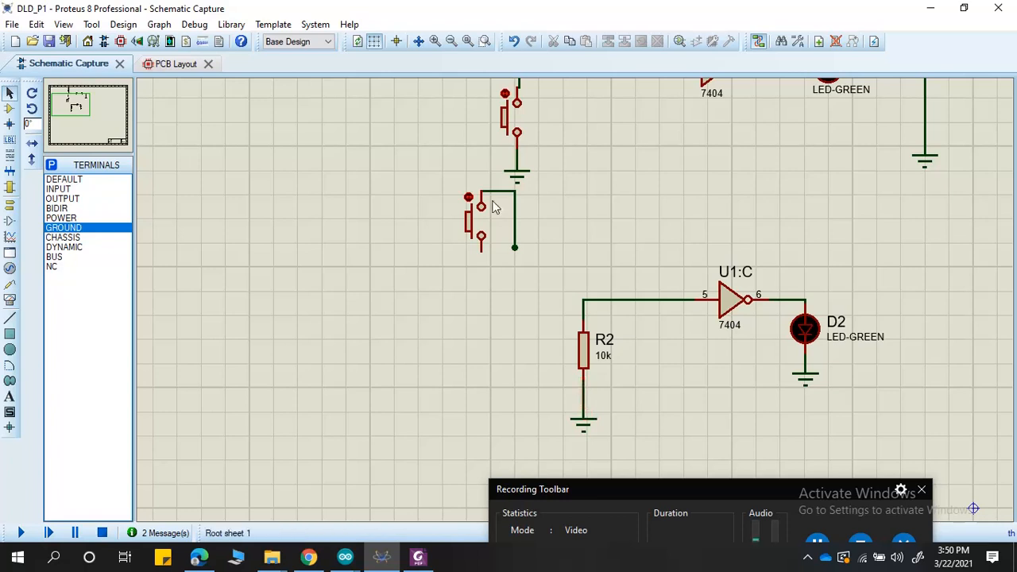
key("Escape")
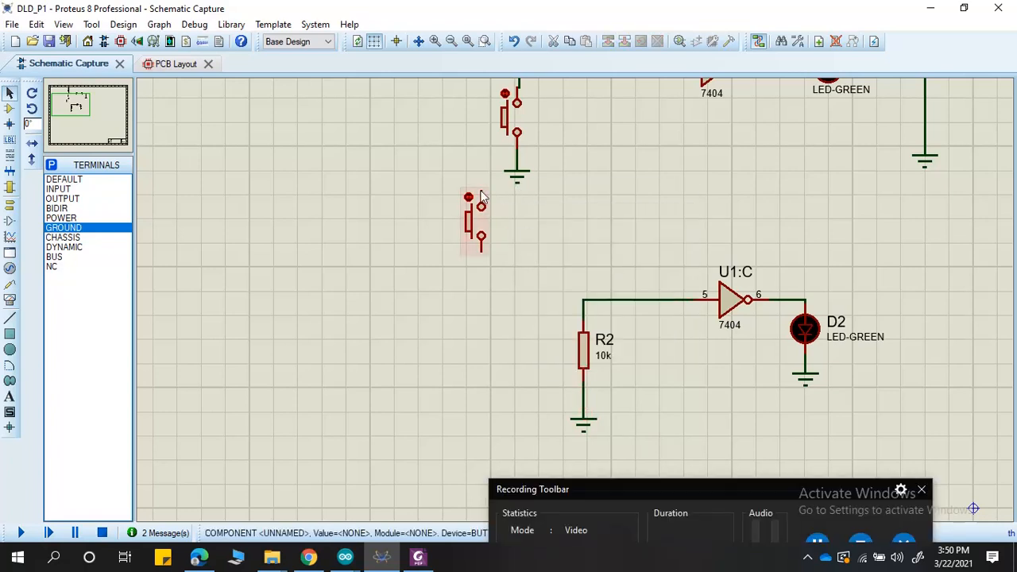
Step: Move the copied push button to just above R2, in line with the wire to U1:C's input
scroll(484, 222, "down", 2)
scroll(472, 279, "up", 2)
left_click_drag(473, 254, 558, 343)
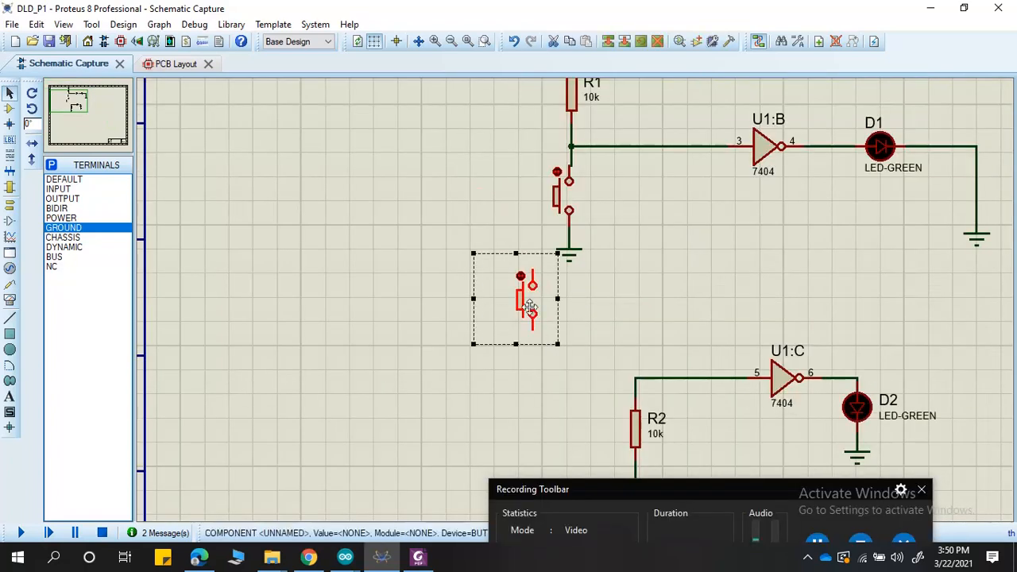
left_click_drag(528, 313, 629, 348)
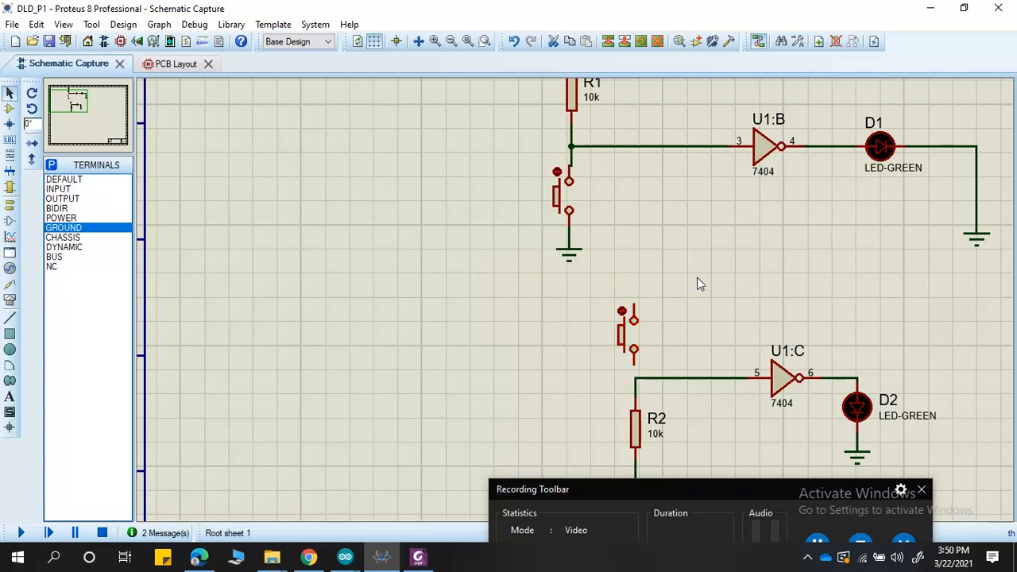
Step: Place a power terminal above the push button over R2 and connect it to the button's upper pin
left_click(62, 218)
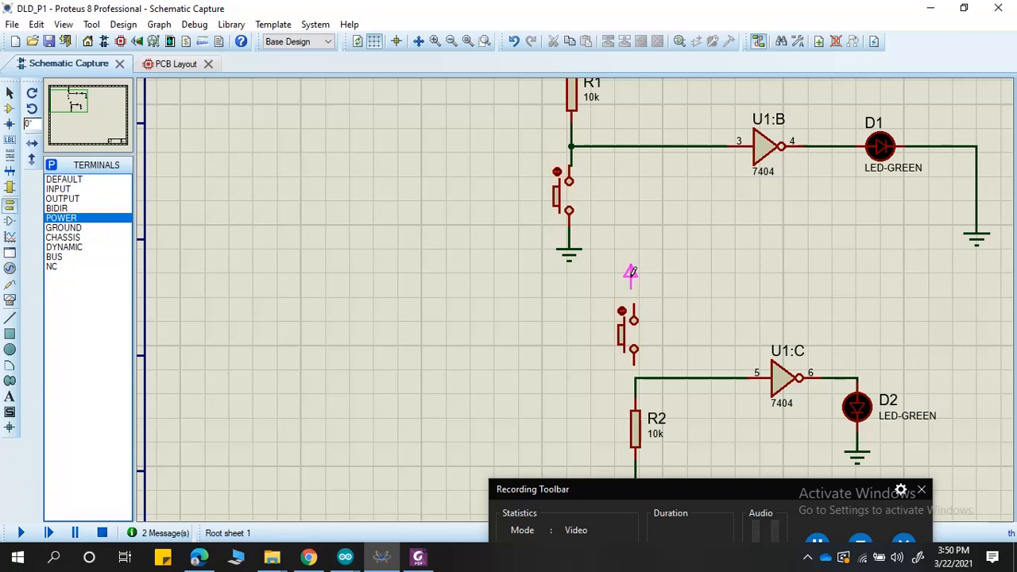
left_click(635, 284)
scroll(636, 291, "up", 3)
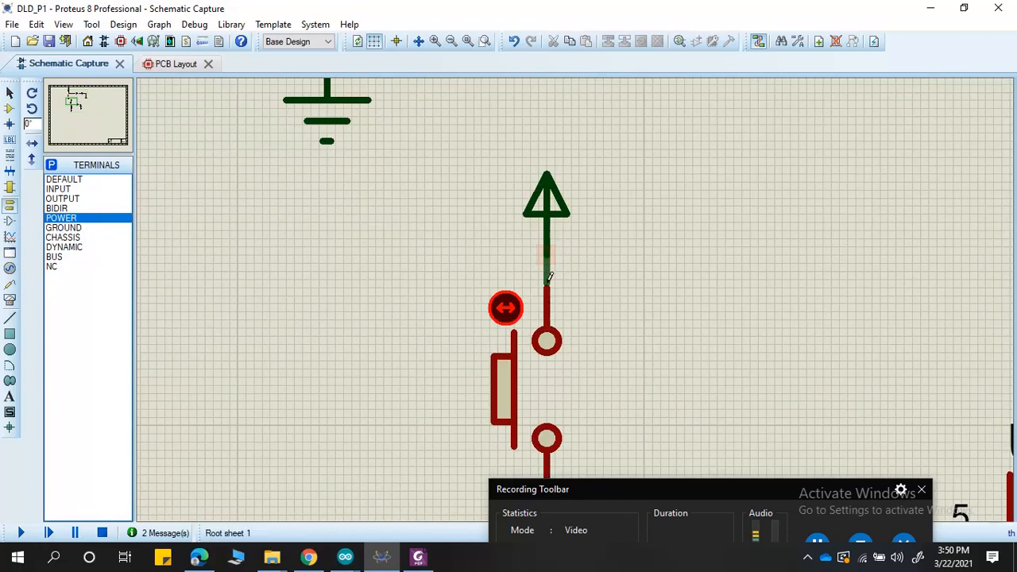
left_click(548, 280)
left_click(547, 256)
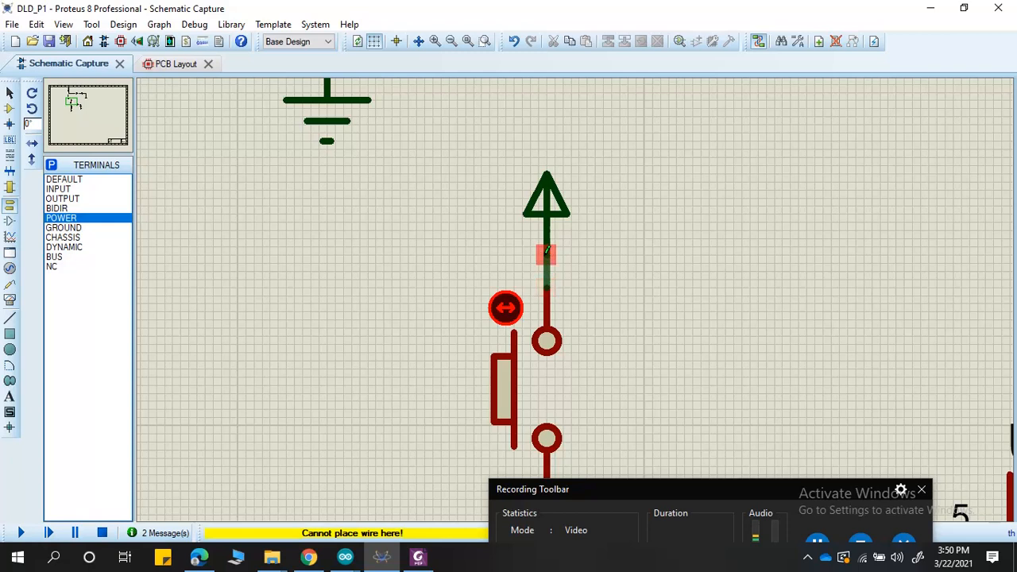
Step: Wire the push button's lower pin to the node joining R2 and U1:C input pin 5
scroll(574, 312, "down", 1)
scroll(573, 312, "down", 2)
scroll(594, 425, "up", 3)
scroll(525, 136, "down", 2)
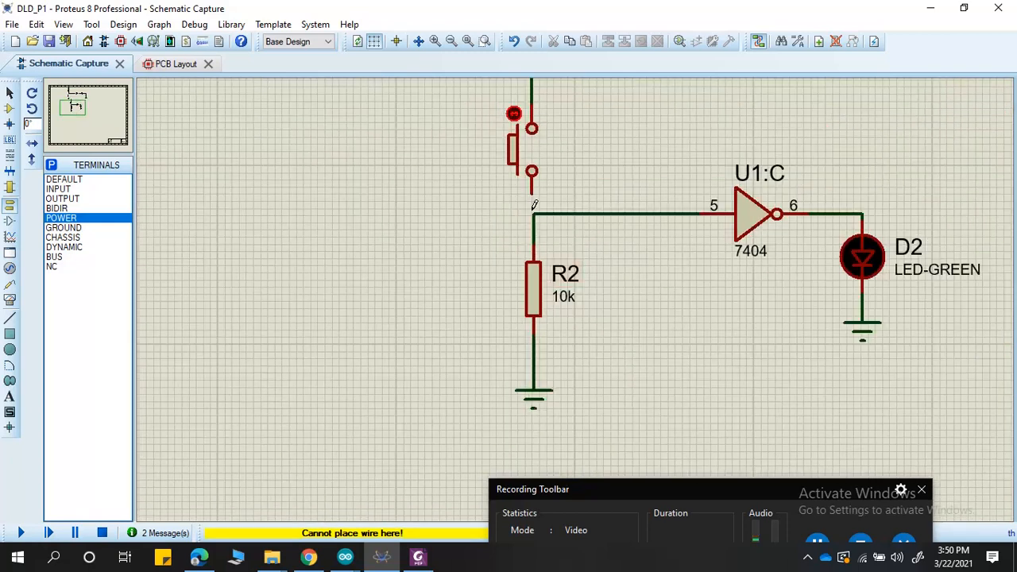
scroll(535, 205, "up", 1)
left_click(574, 300)
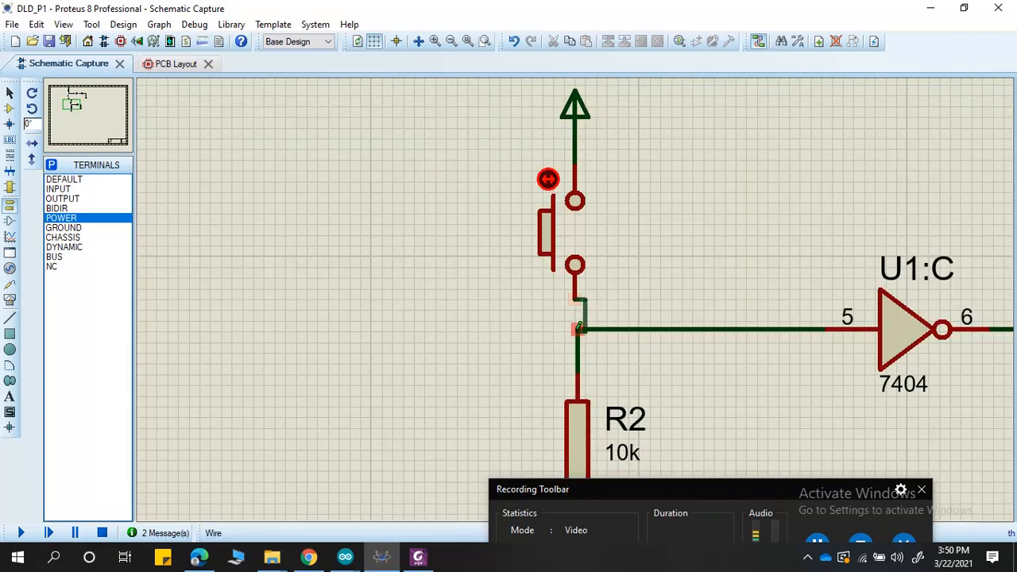
left_click(575, 329)
Step: Move the whole U1:C circuit, with its push button, R2, D2 and terminals, slightly up and to the right
scroll(577, 330, "down", 5)
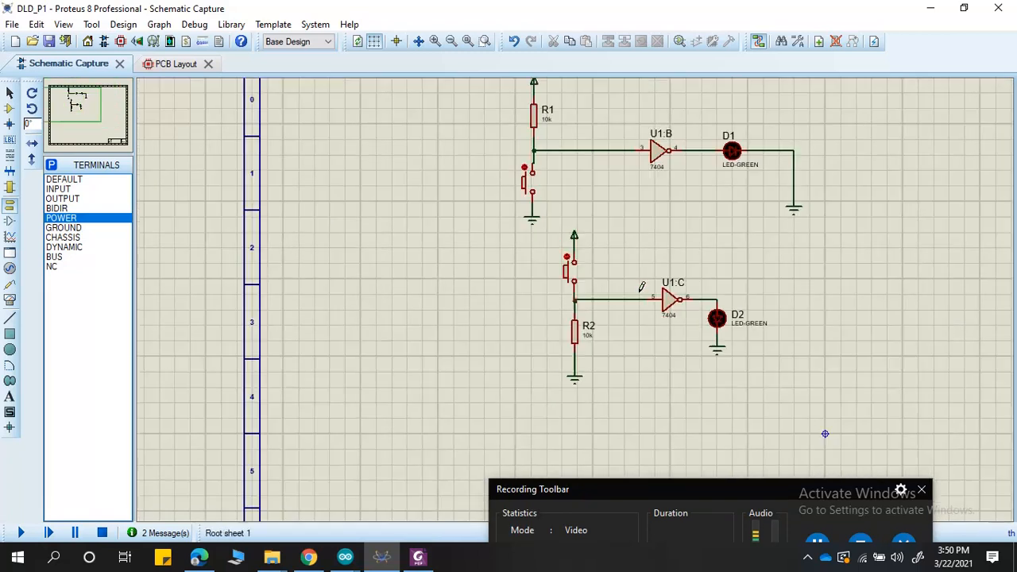
left_click_drag(551, 201, 793, 439)
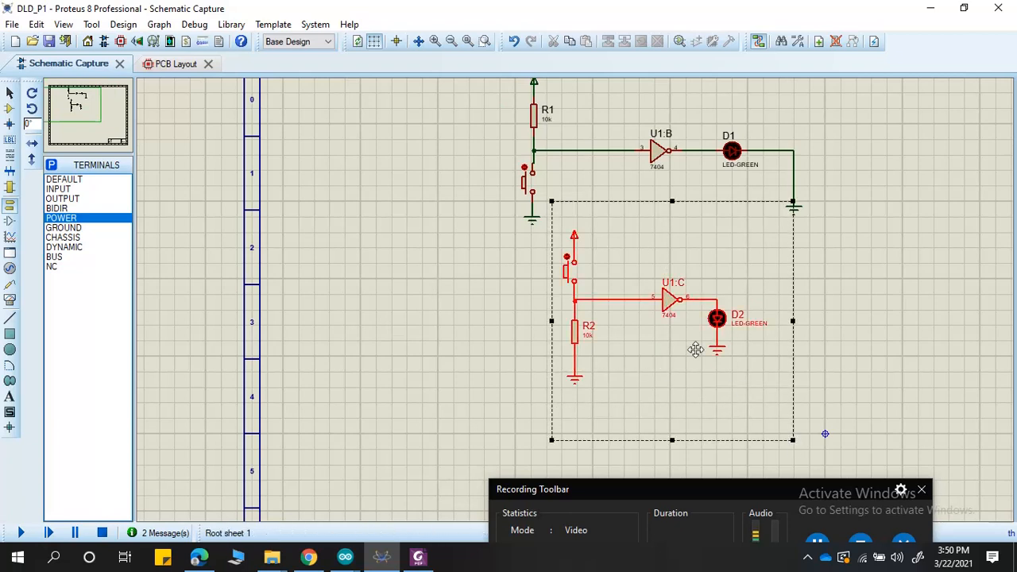
left_click_drag(695, 349, 714, 323)
left_click(869, 311)
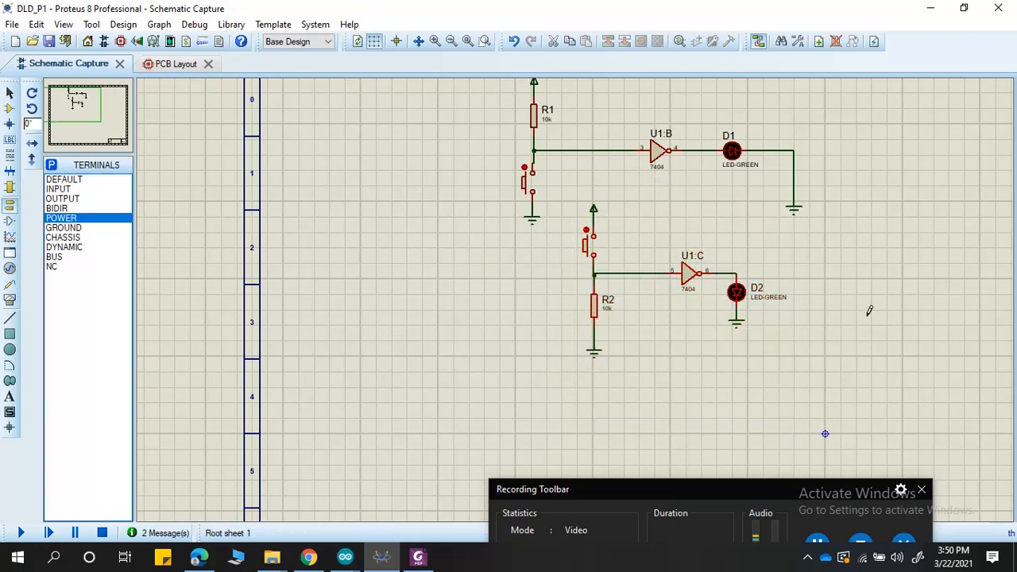
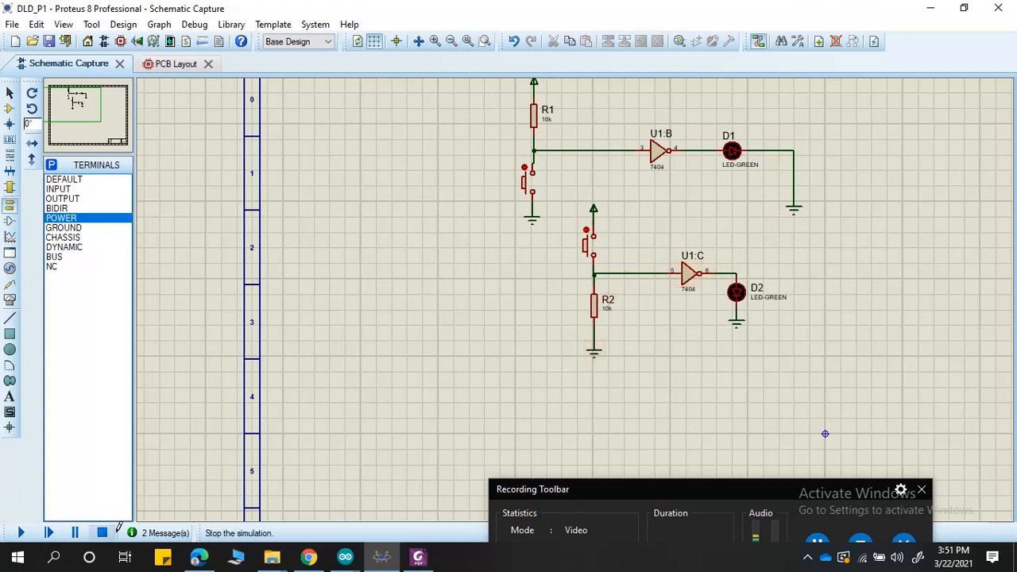
Step: Run the simulation and latch the push button below R1 closed to test D1
left_click(21, 532)
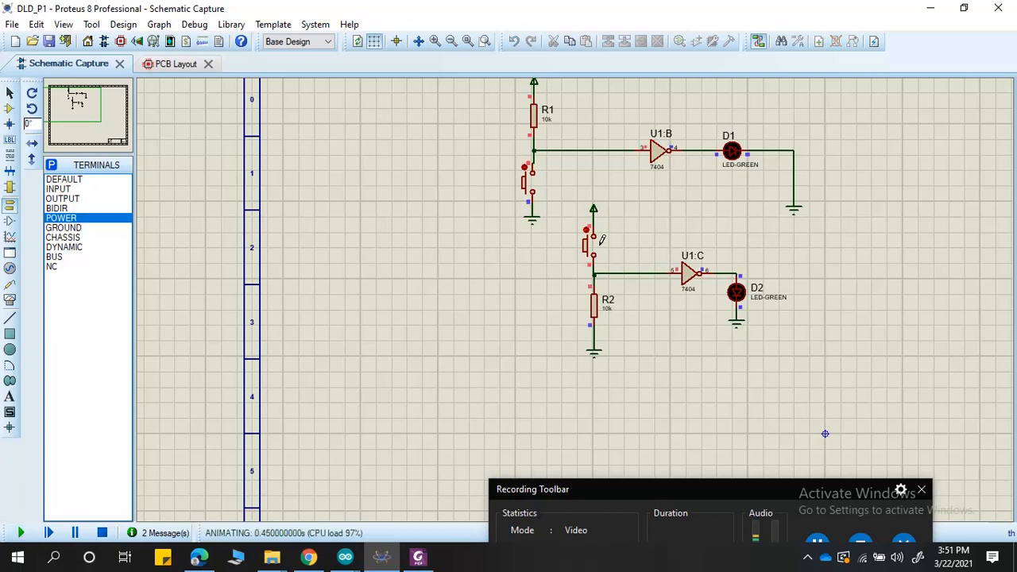
scroll(569, 150, "up", 2)
scroll(610, 386, "down", 2)
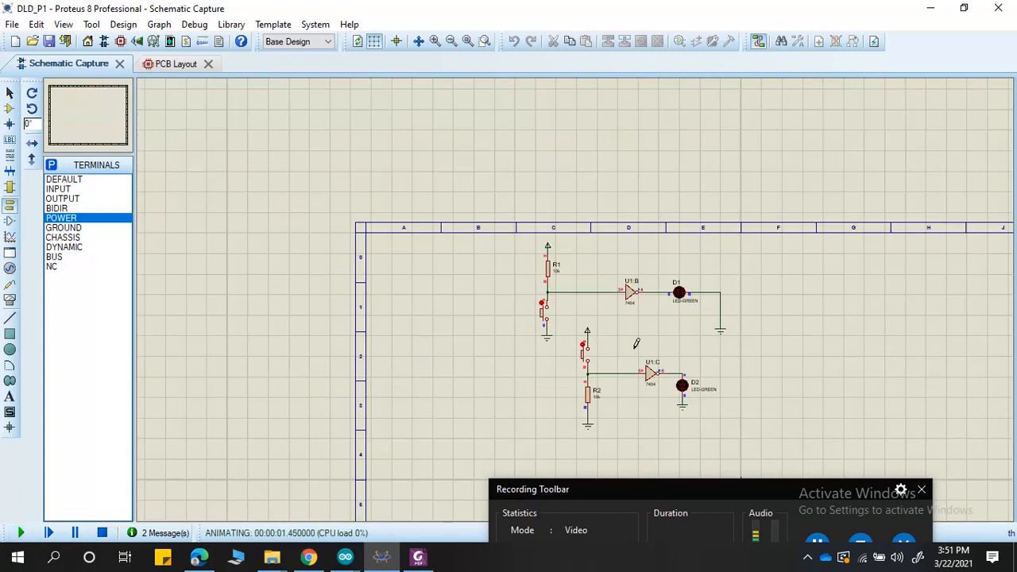
scroll(577, 293, "up", 1)
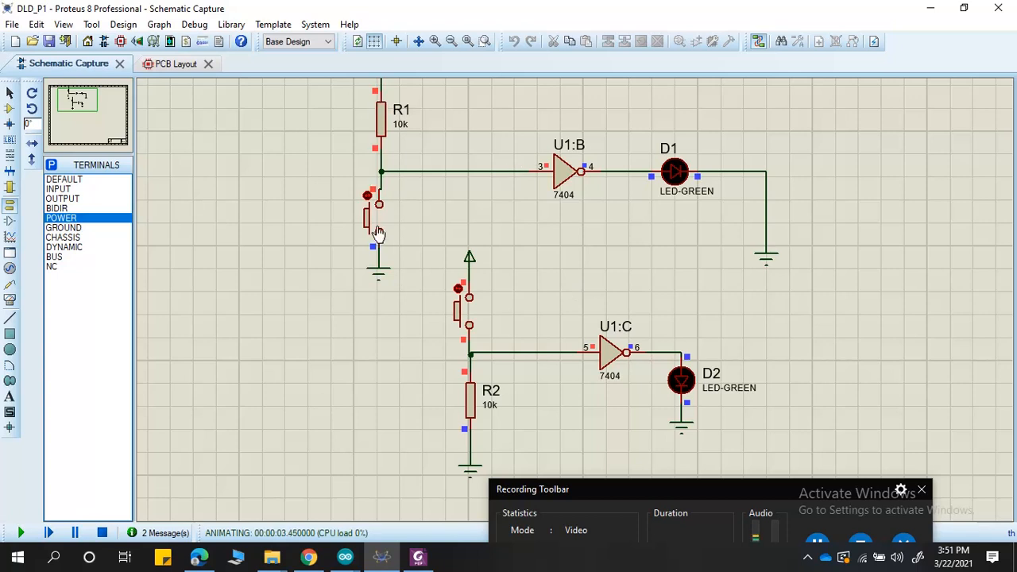
left_click(369, 191)
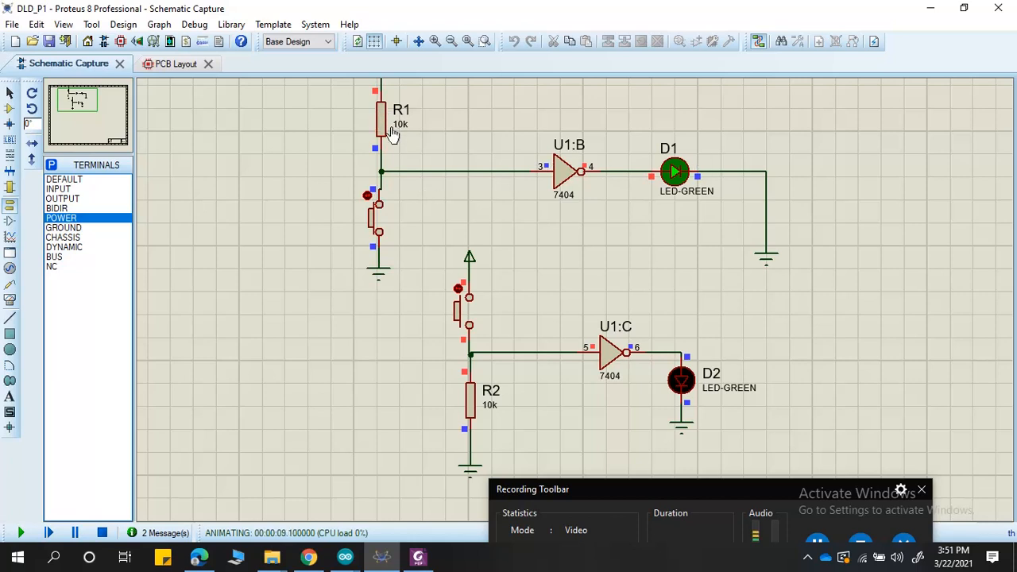
Step: Operate the push button above R2, examine the logic levels at U1:C and D2, and stop the simulation
scroll(525, 340, "down", 1)
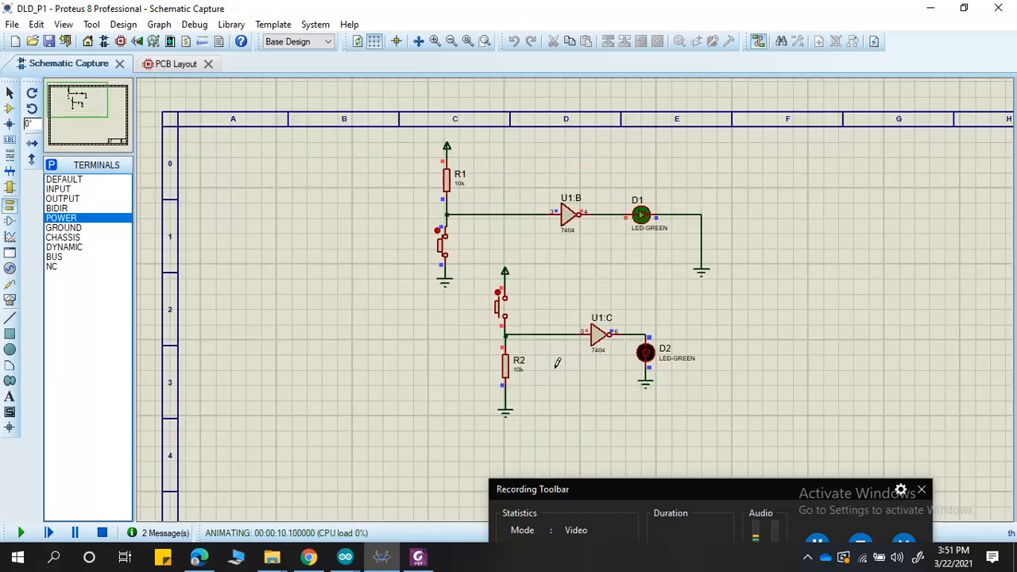
scroll(556, 359, "up", 2)
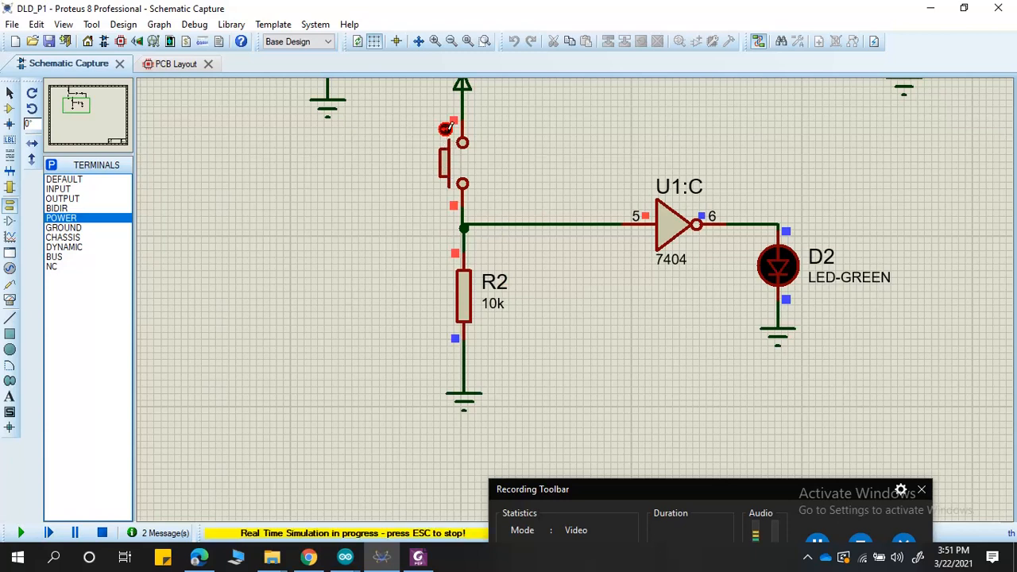
left_click(447, 129)
scroll(466, 165, "down", 3)
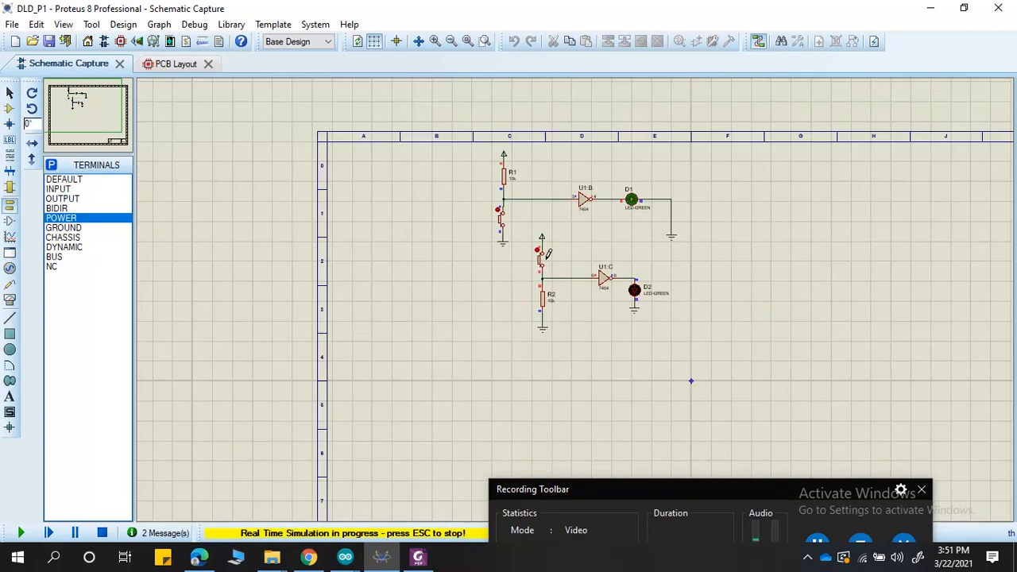
scroll(546, 252, "up", 1)
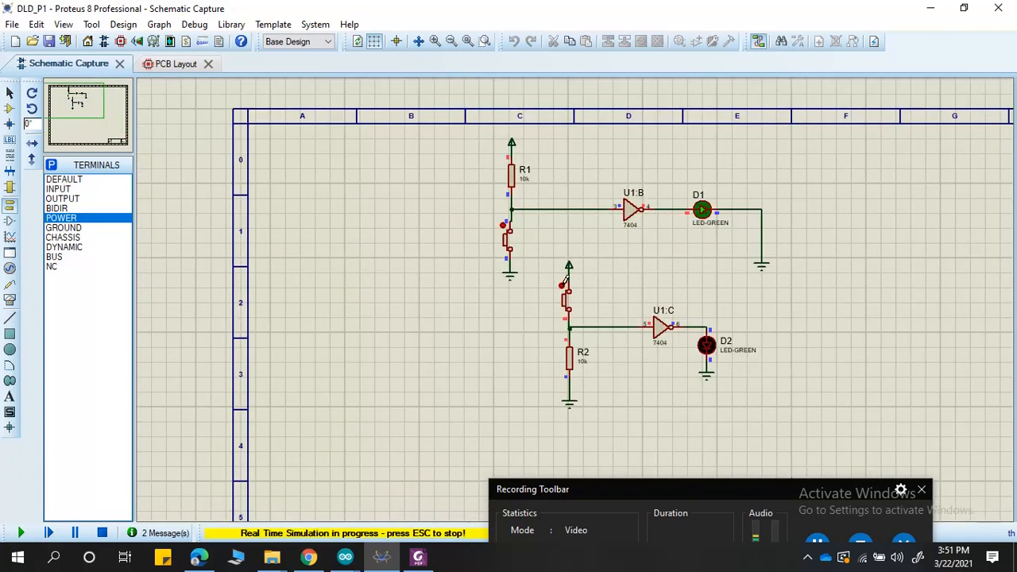
scroll(581, 374, "up", 2)
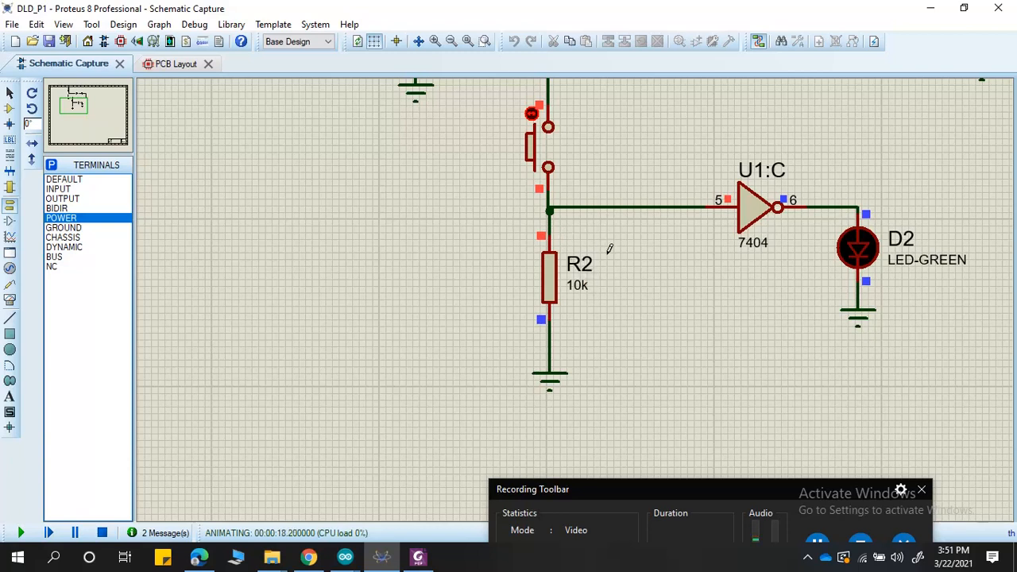
scroll(681, 279, "down", 1)
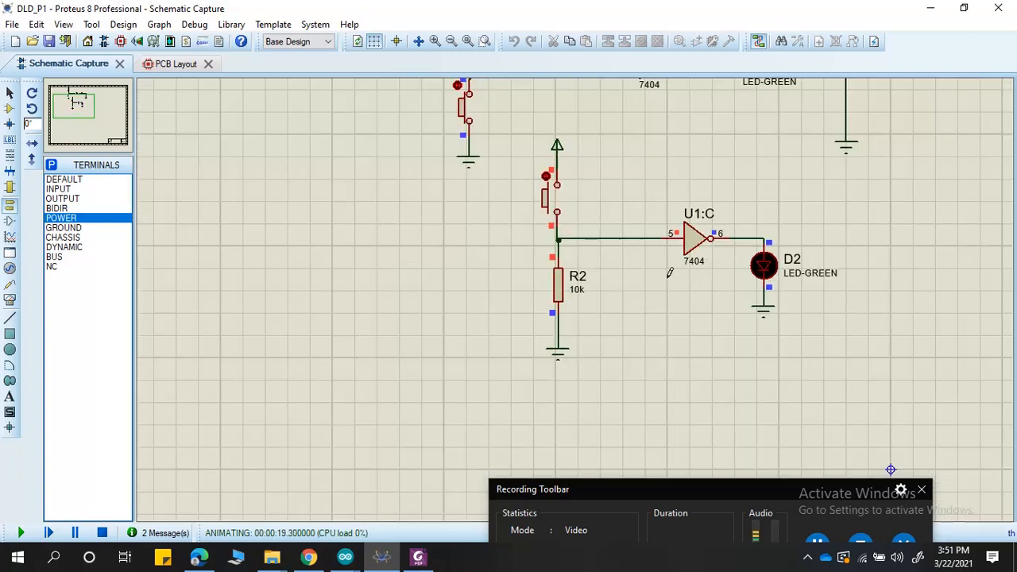
scroll(578, 294, "up", 1)
scroll(458, 281, "down", 1)
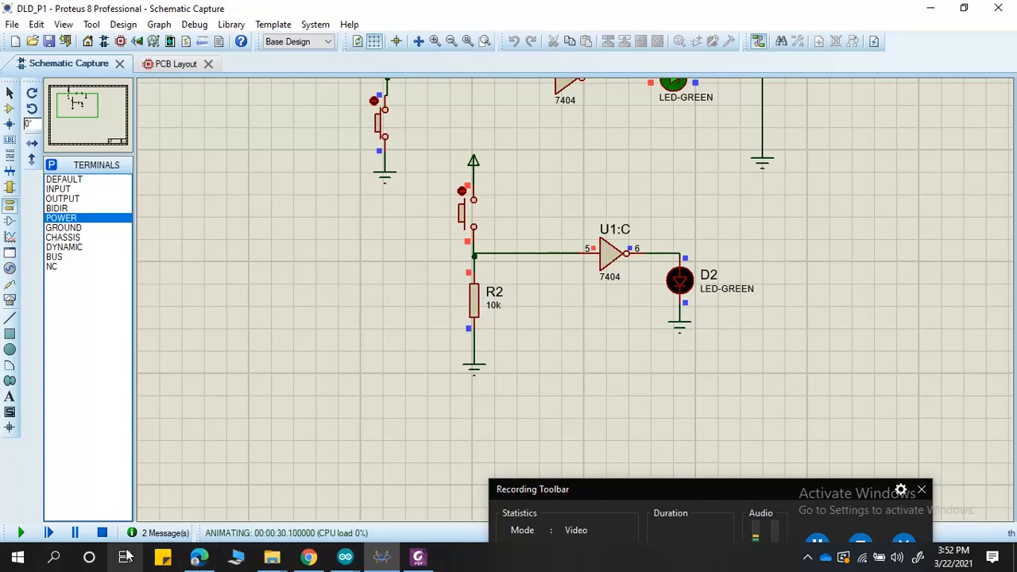
left_click(102, 533)
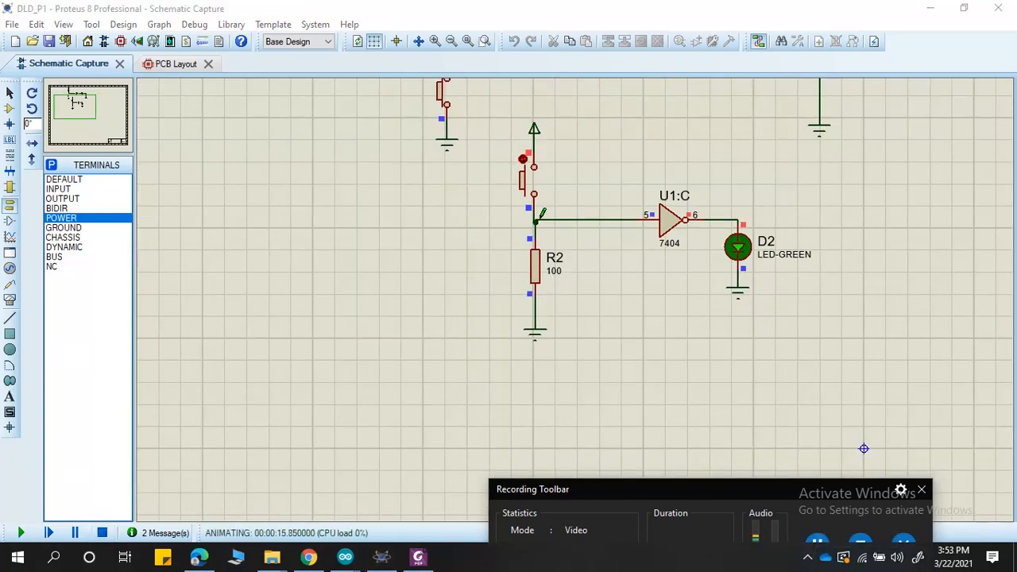
Step: Toggle the push button above R2 in the running simulation to test D2 with the 100-ohm pull-down
scroll(560, 254, "down", 1)
scroll(594, 300, "up", 2)
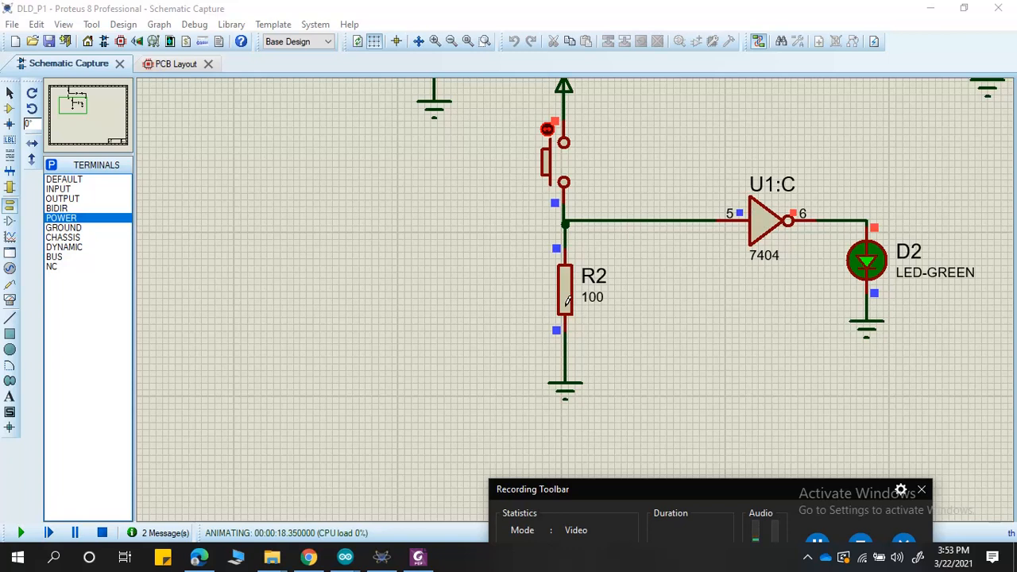
left_click(550, 126)
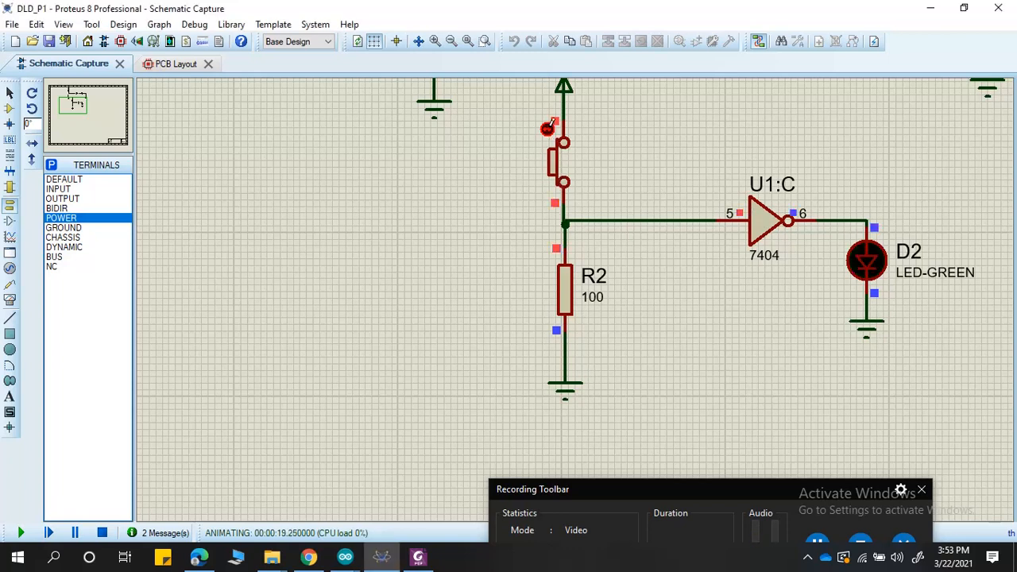
left_click(550, 126)
left_click(550, 126)
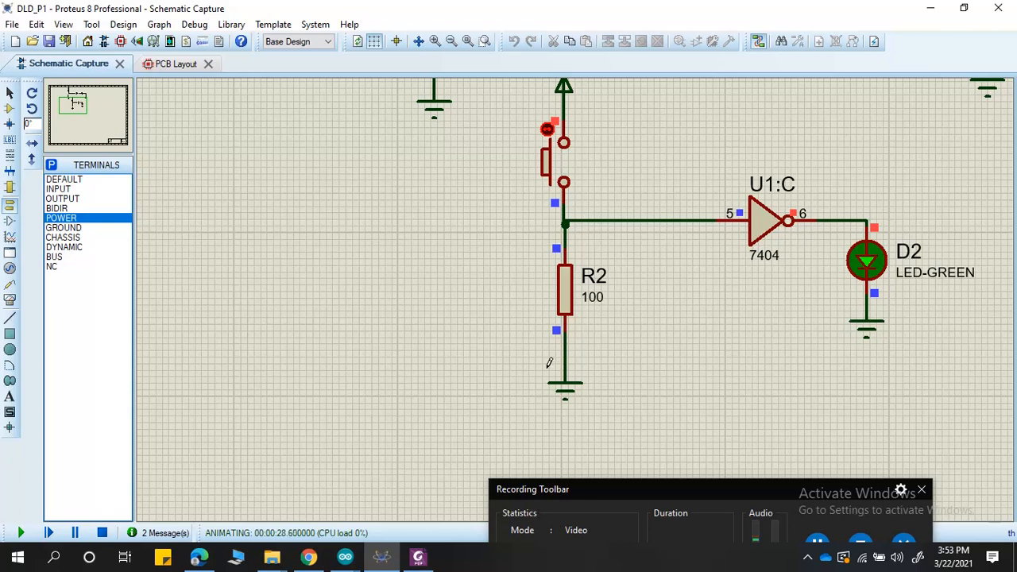
scroll(579, 343, "down", 1)
scroll(579, 344, "up", 1)
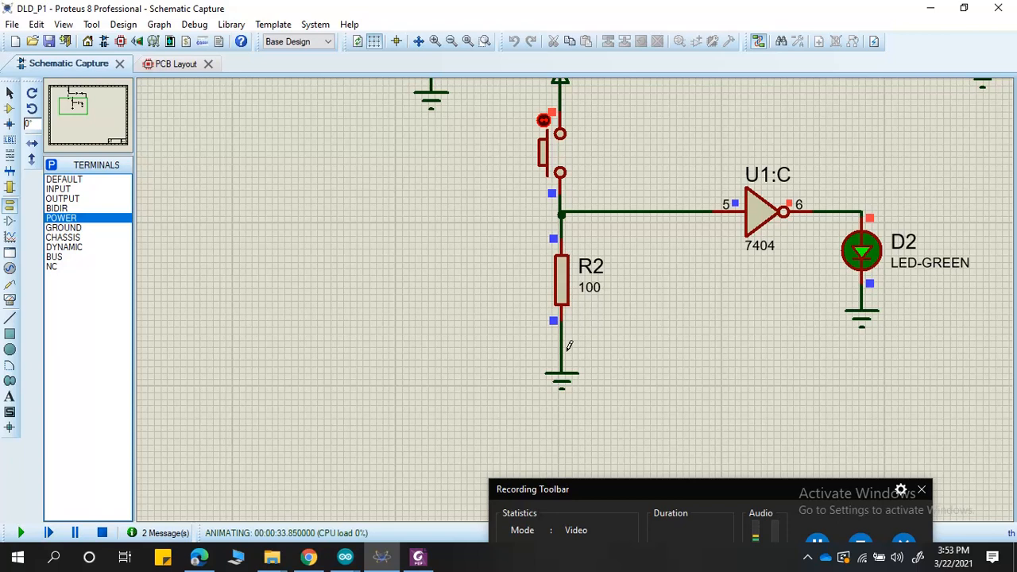
left_click(819, 540)
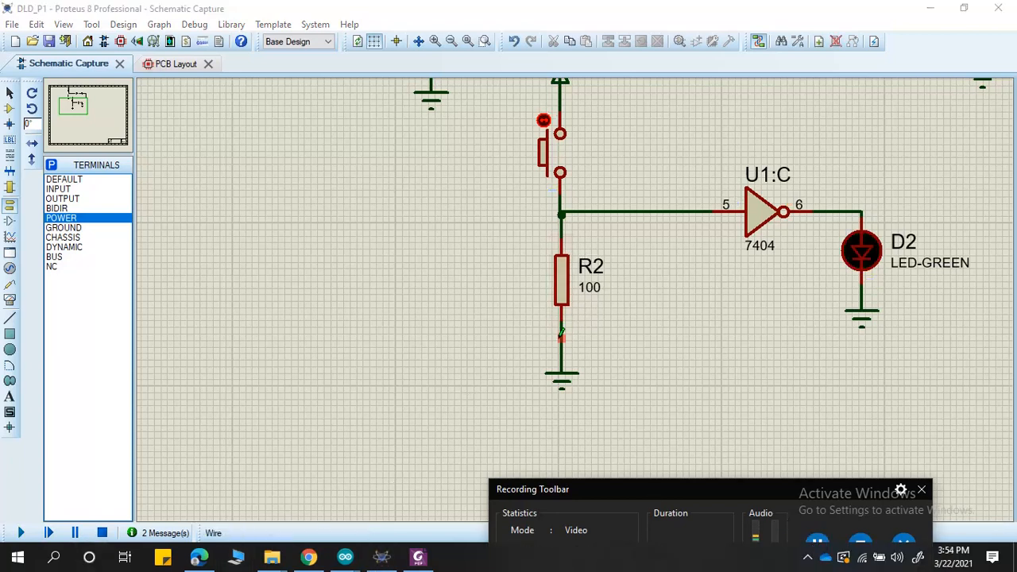
Step: Wire a bypass around R2 from its ground-side wire to the node at U1:C's input, and run the simulation
left_click(560, 334)
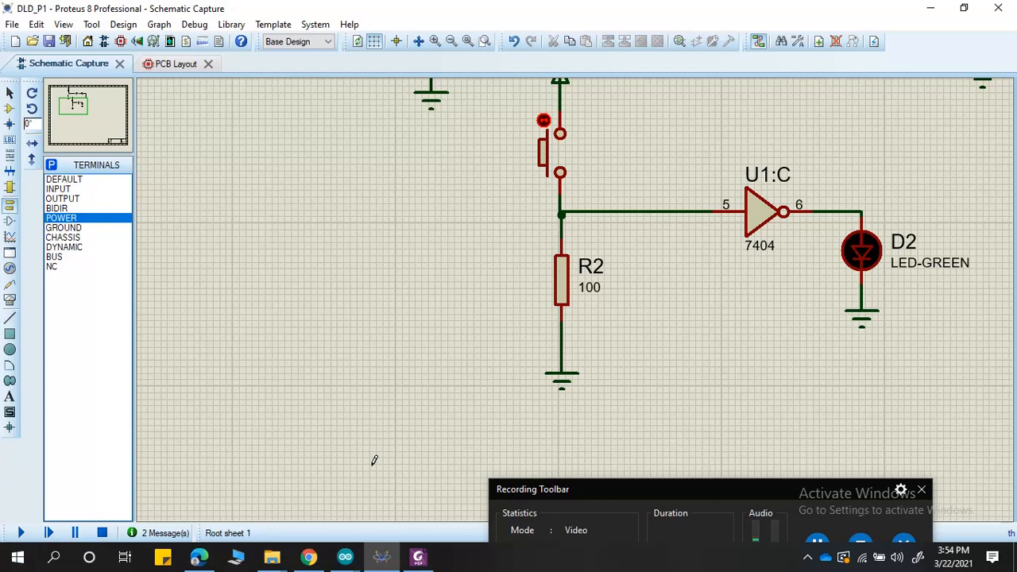
left_click(561, 348)
left_click(508, 348)
left_click(508, 206)
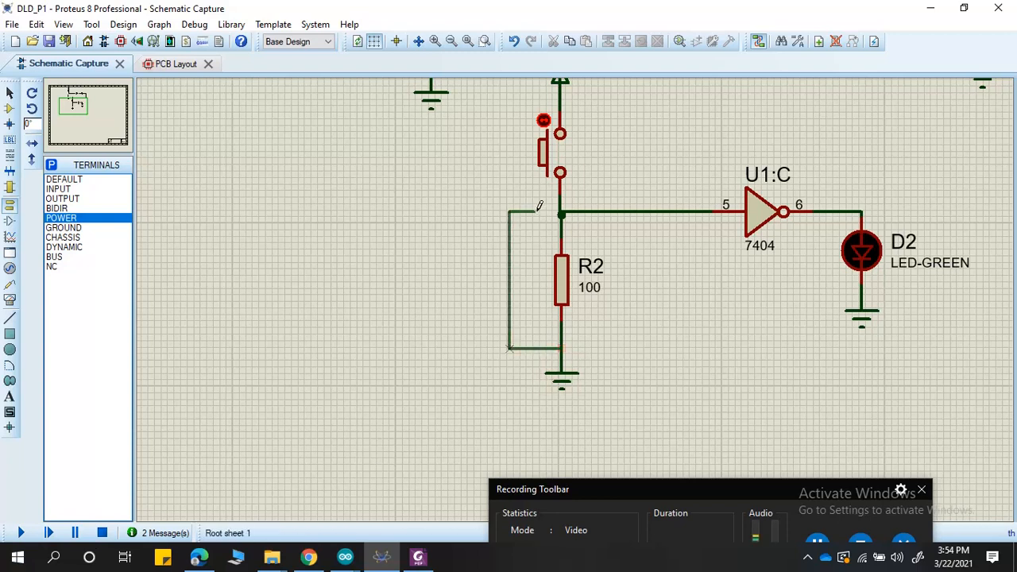
left_click(561, 211)
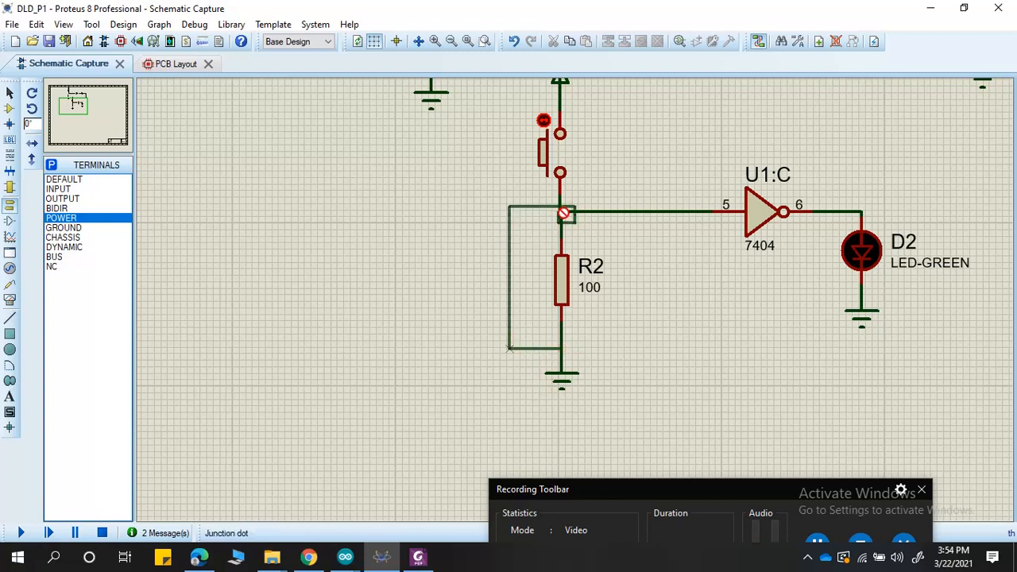
left_click(564, 210)
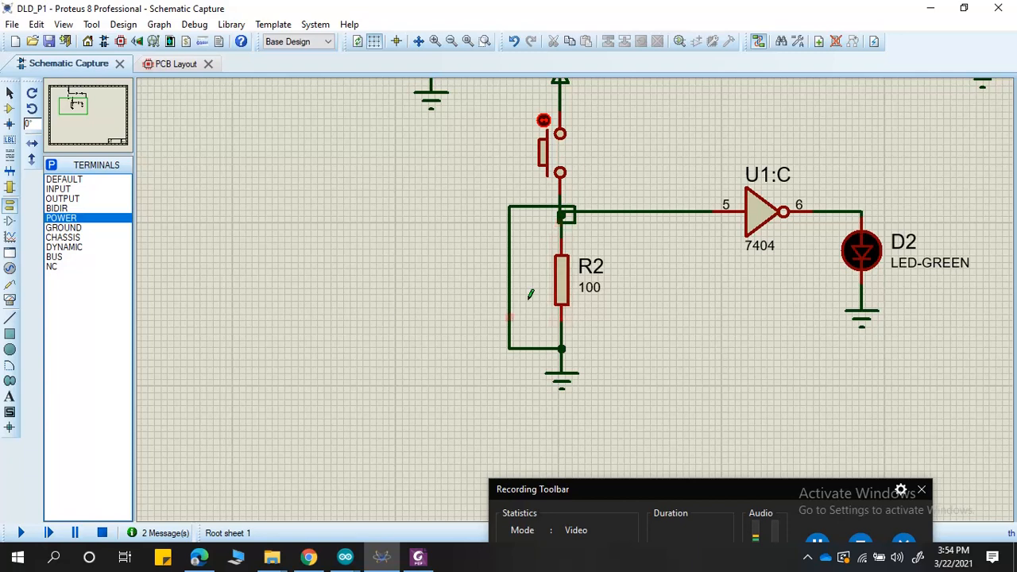
left_click(22, 533)
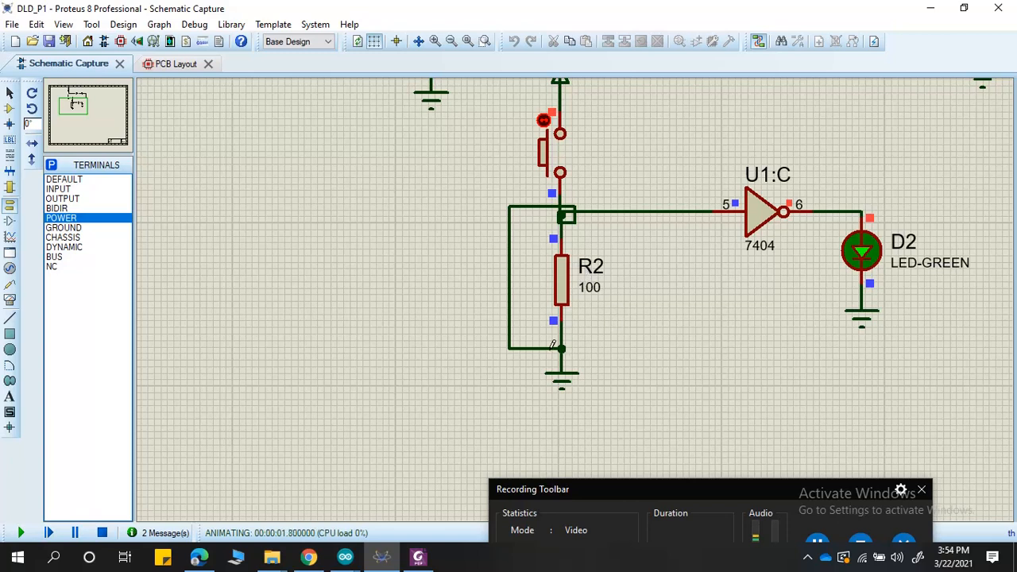
Step: Close the push button above R2 to test the bypassed resistor, and review the simulation log before stopping the run
left_click(543, 119)
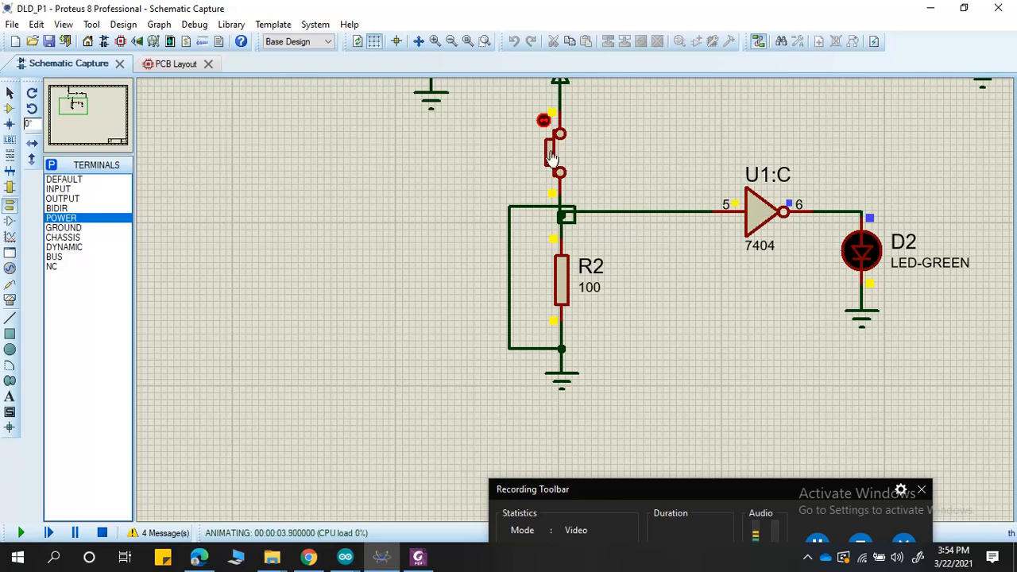
left_click(168, 533)
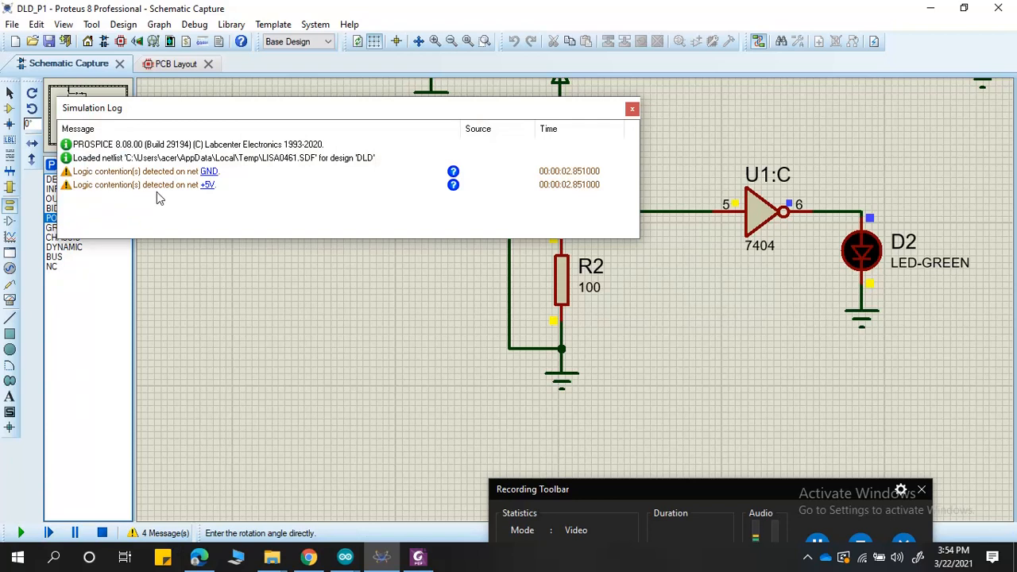
left_click(101, 533)
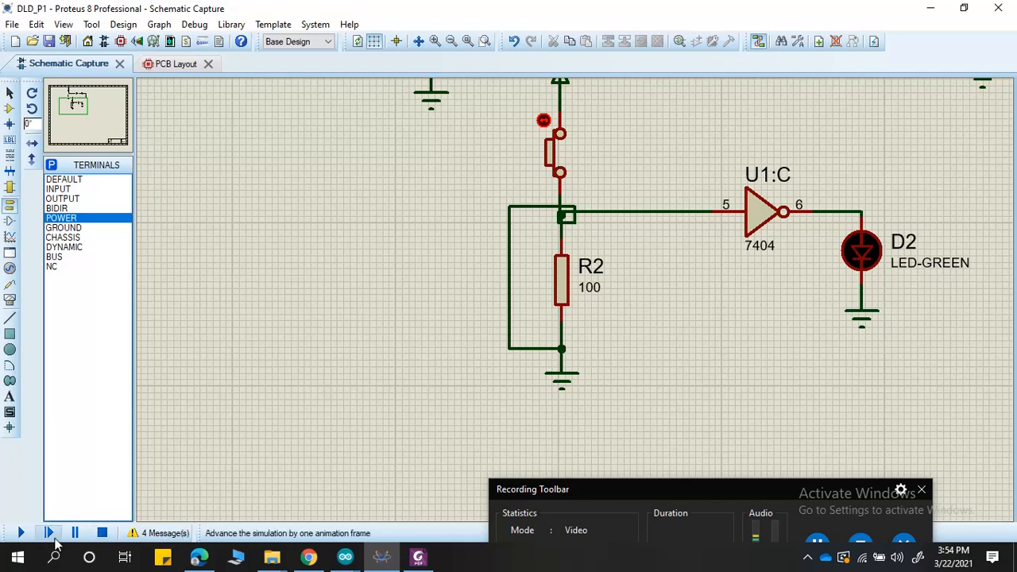
Step: Rerun the simulation with the button above R2 closed, moving the simulation log clear of the circuit, and stop the run
left_click(20, 533)
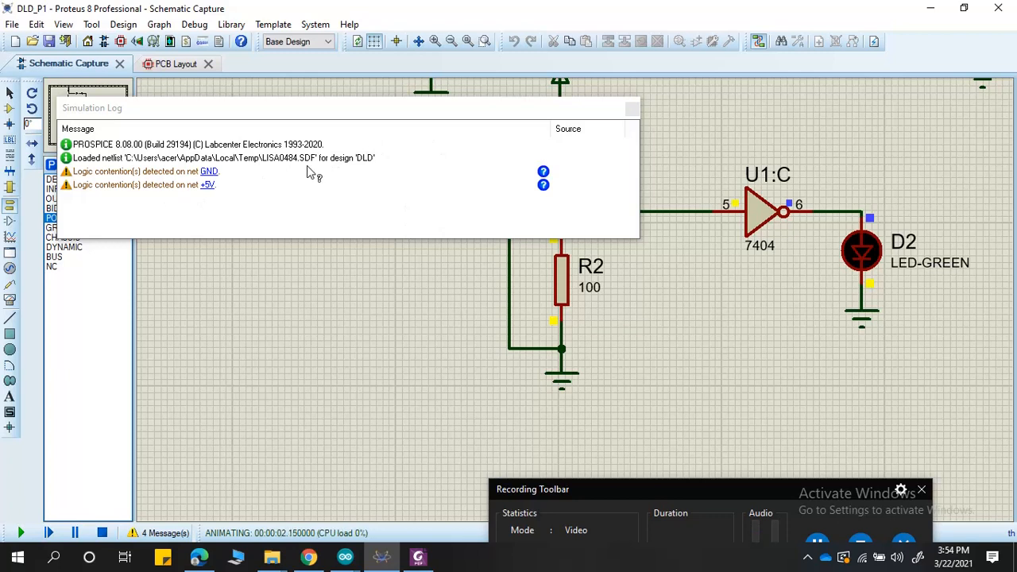
left_click_drag(613, 111, 327, 492)
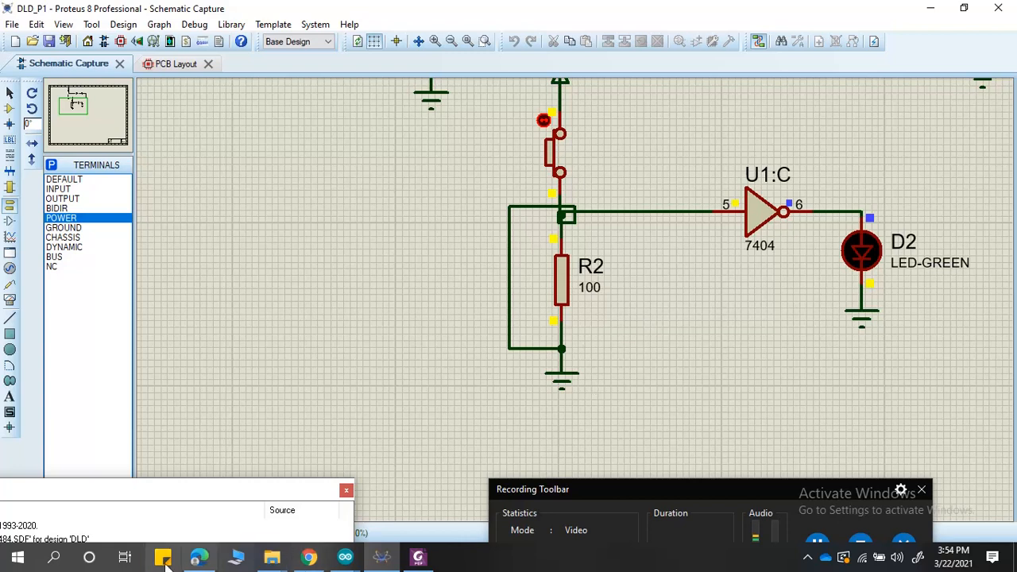
left_click_drag(197, 488, 176, 333)
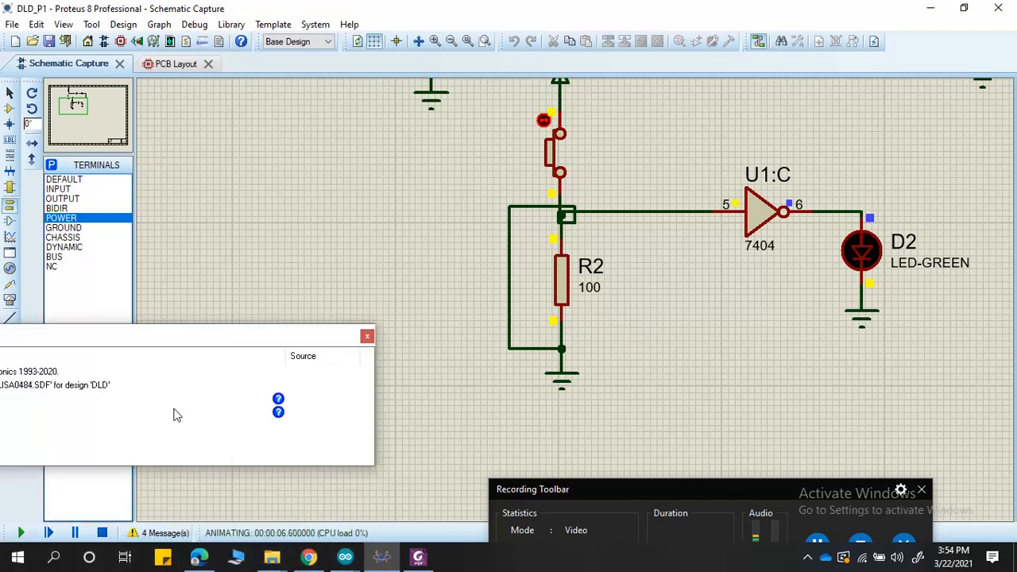
left_click(102, 533)
scroll(610, 238, "up", 2)
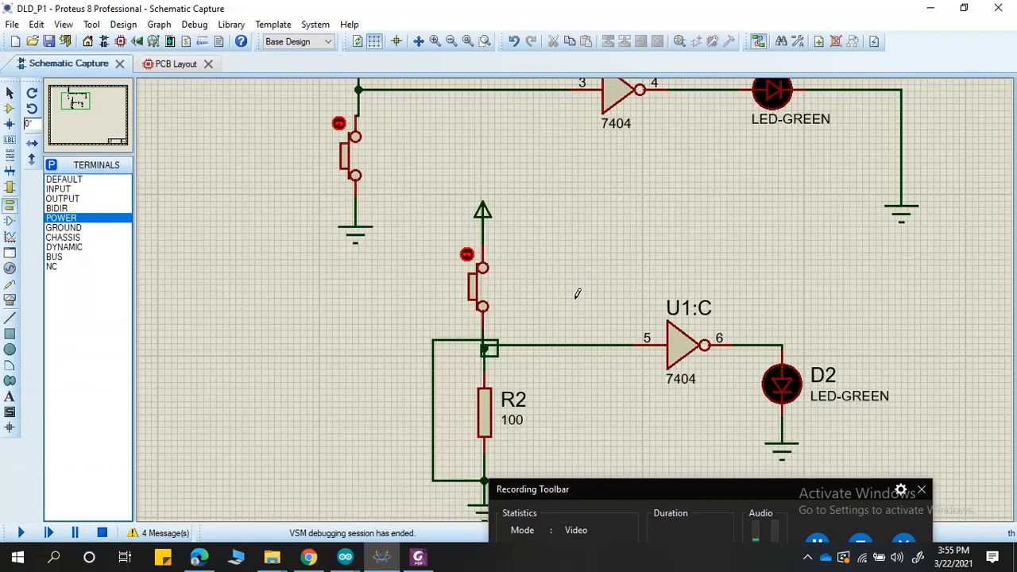
scroll(579, 290, "down", 1)
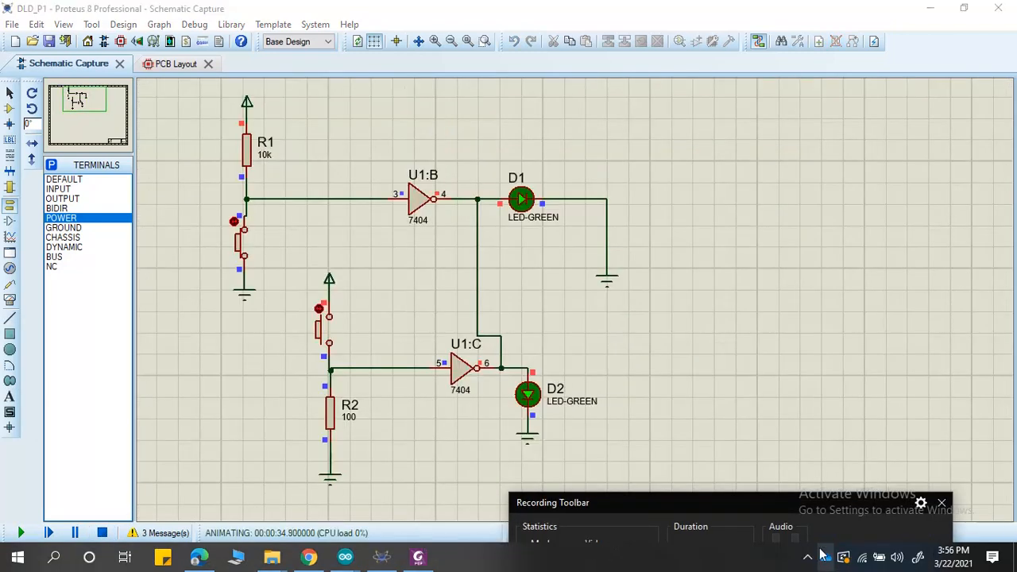
Step: Stop the simulation and add the text "BASIC INVERTER CIRCUT" above inverter U1:B as the schematic's title
left_click(102, 533)
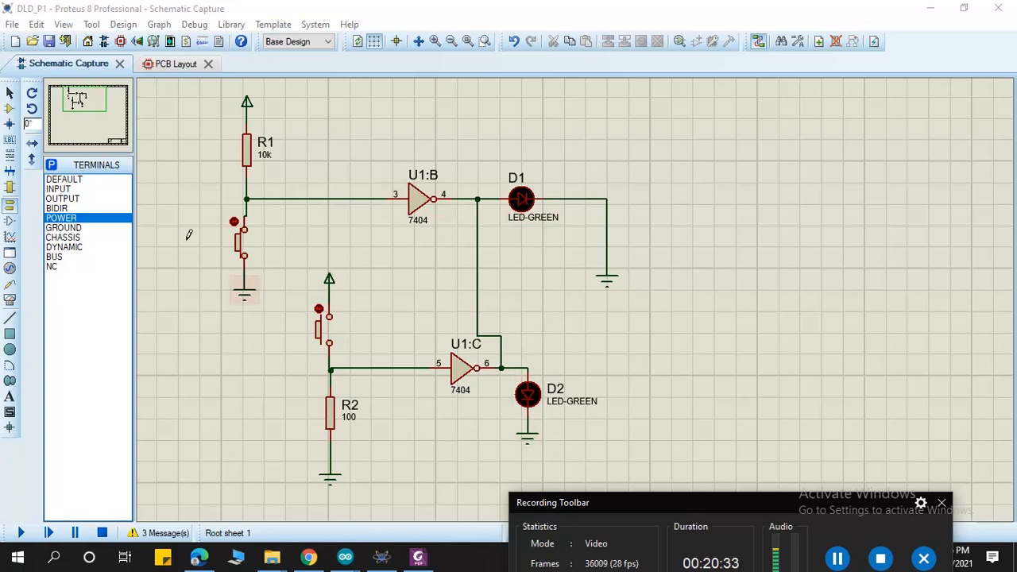
left_click(9, 396)
left_click(399, 105)
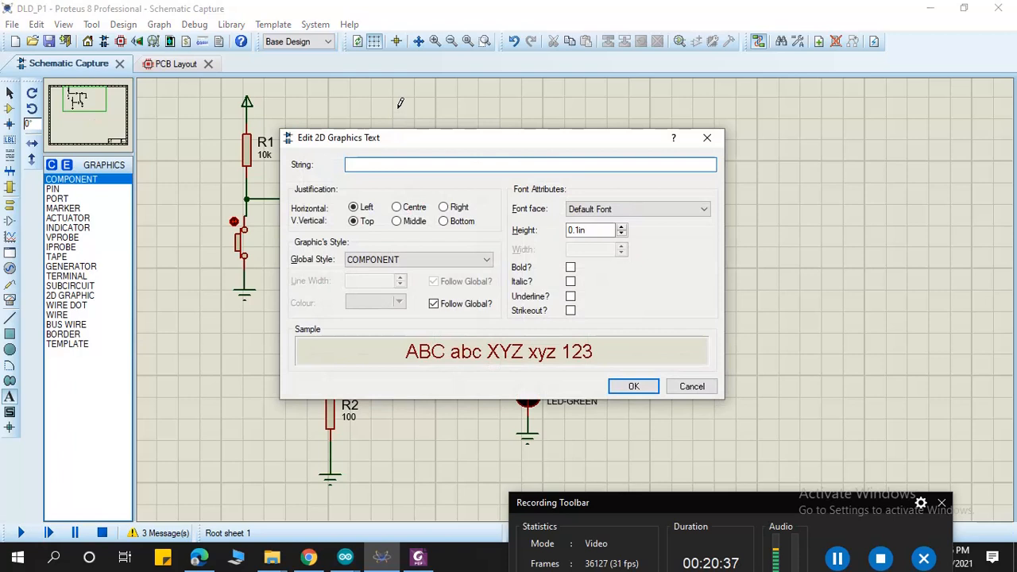
type("BASIC INVERTER CIRCUT")
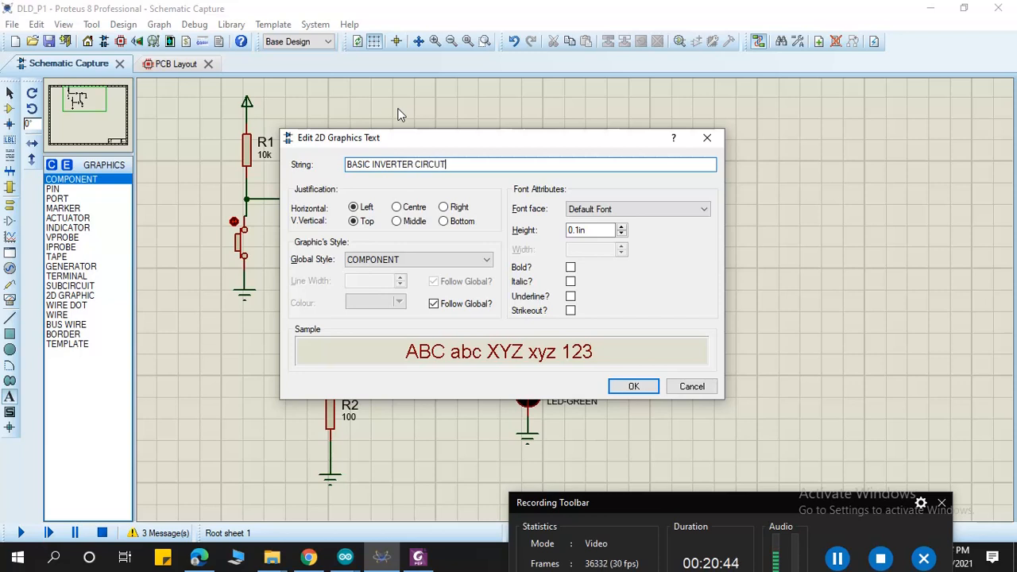
key("Return")
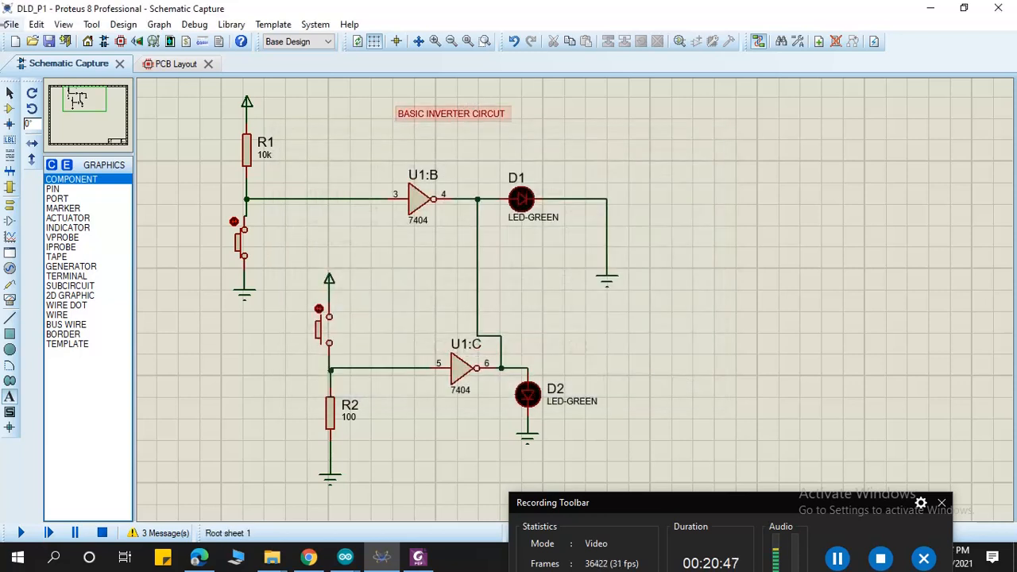
Step: Open the PCB layout and examine the width and height dimensions of the board outline
left_click(181, 66)
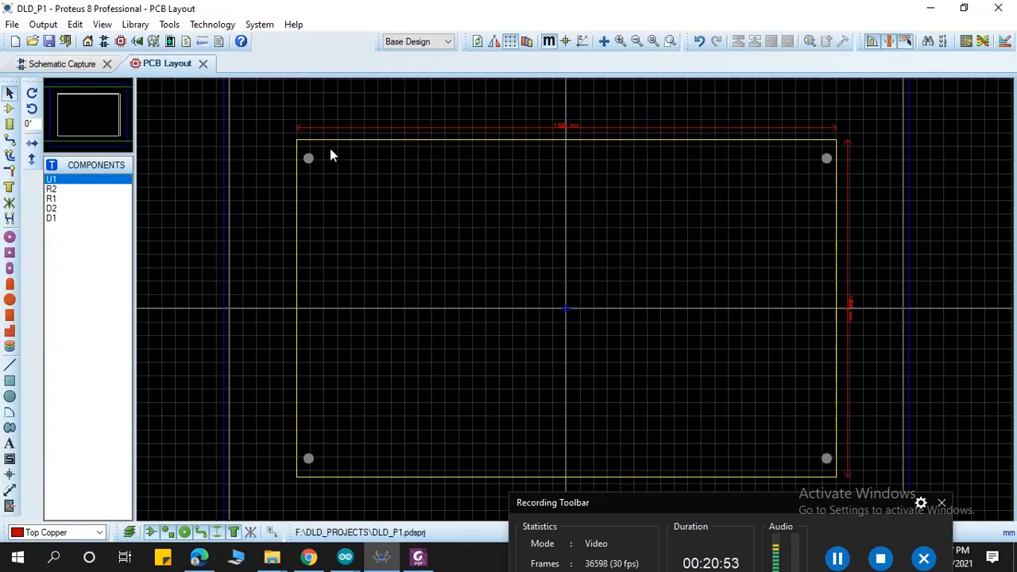
left_click(353, 143)
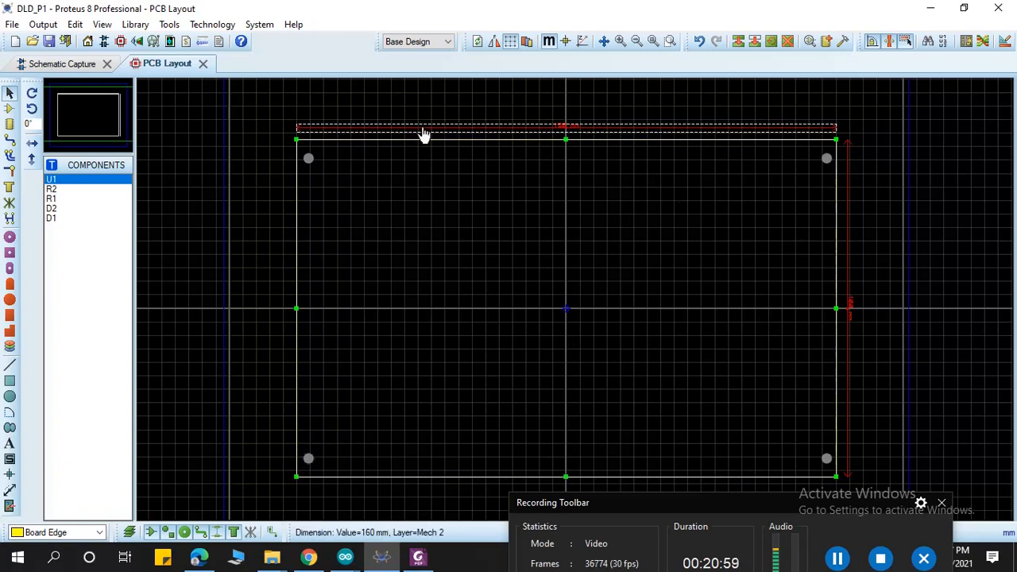
scroll(558, 141, "up", 3)
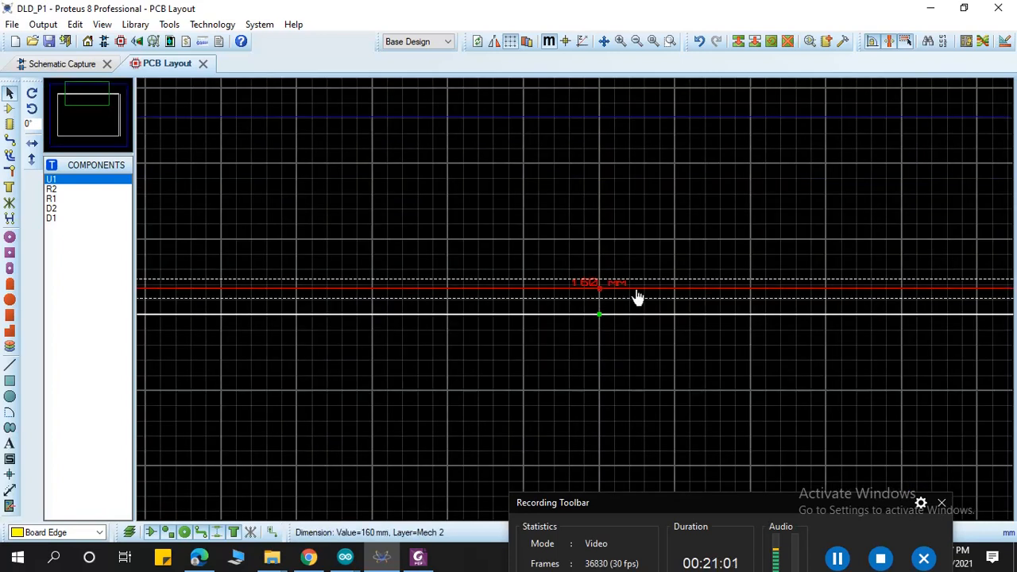
scroll(635, 306, "down", 3)
scroll(864, 404, "up", 3)
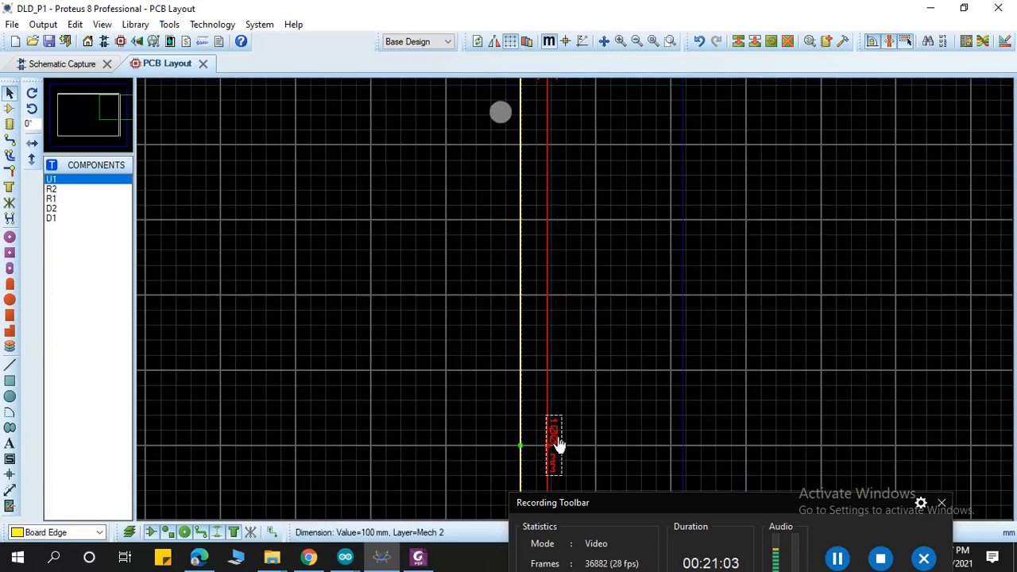
scroll(424, 347, "down", 2)
scroll(574, 302, "up", 1)
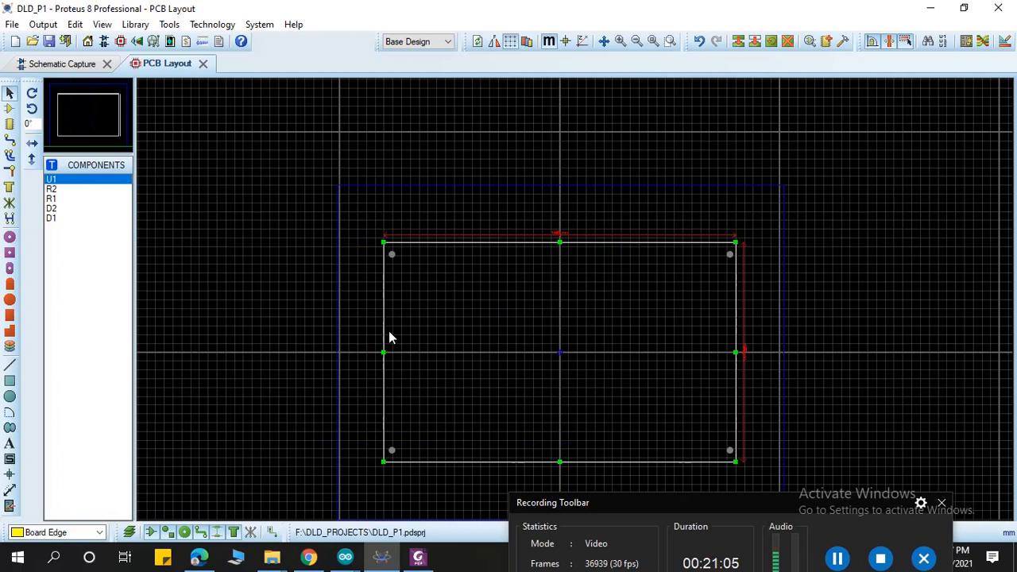
Step: Start placing component D1 inside the board outline
left_click(52, 191)
left_click(51, 208)
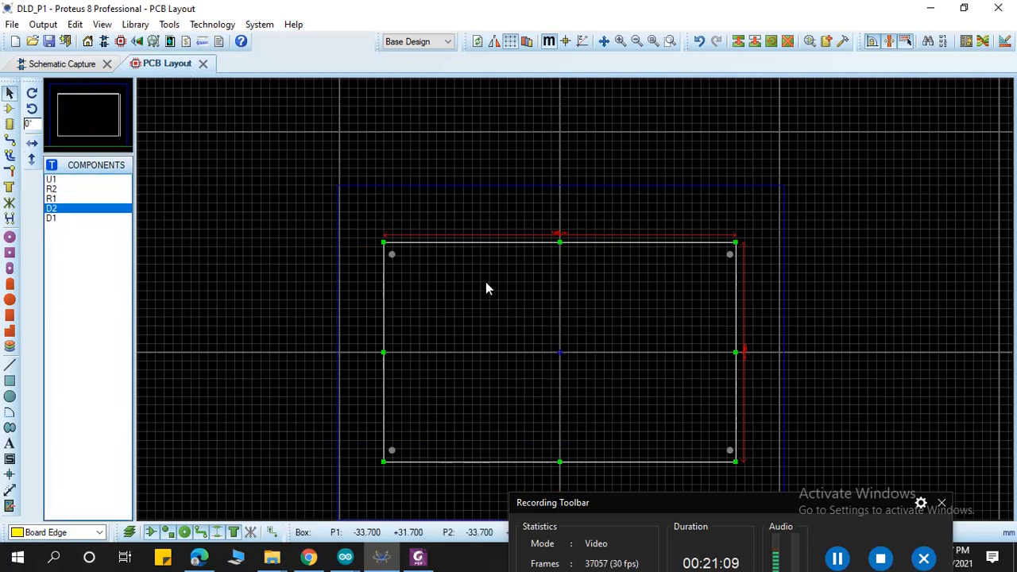
right_click(533, 283)
mouse_move(571, 286)
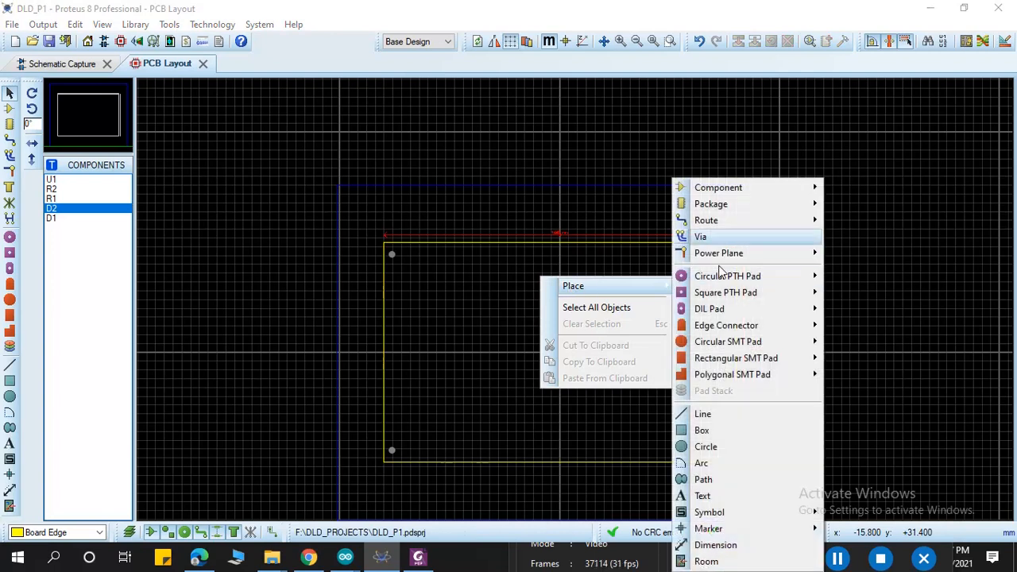
mouse_move(769, 190)
left_click(846, 188)
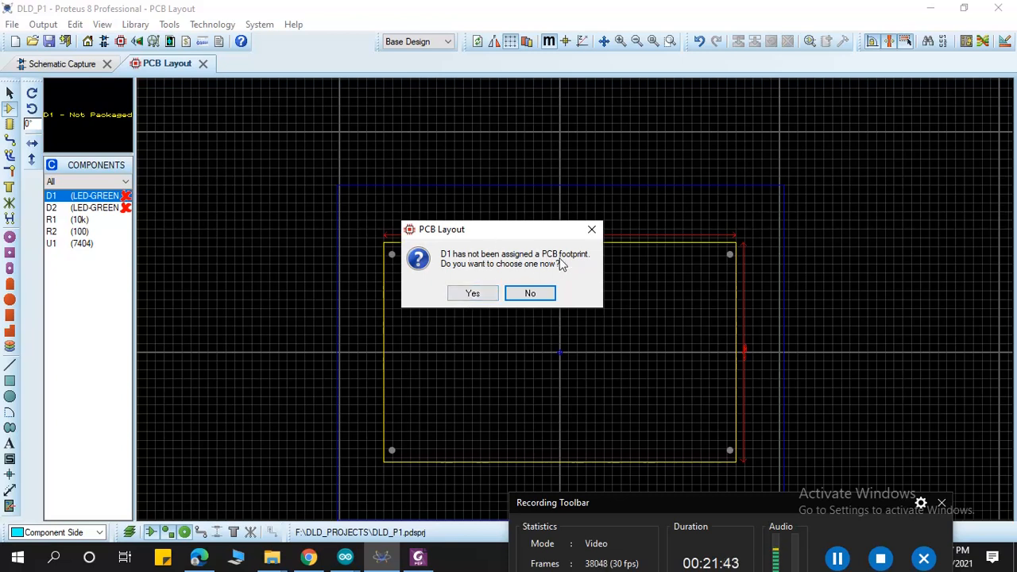
Step: Choose to assign D1 a PCB footprint, search the packages for "LED", and preview LEDC1608X60 and the packages listed above it
left_click(476, 296)
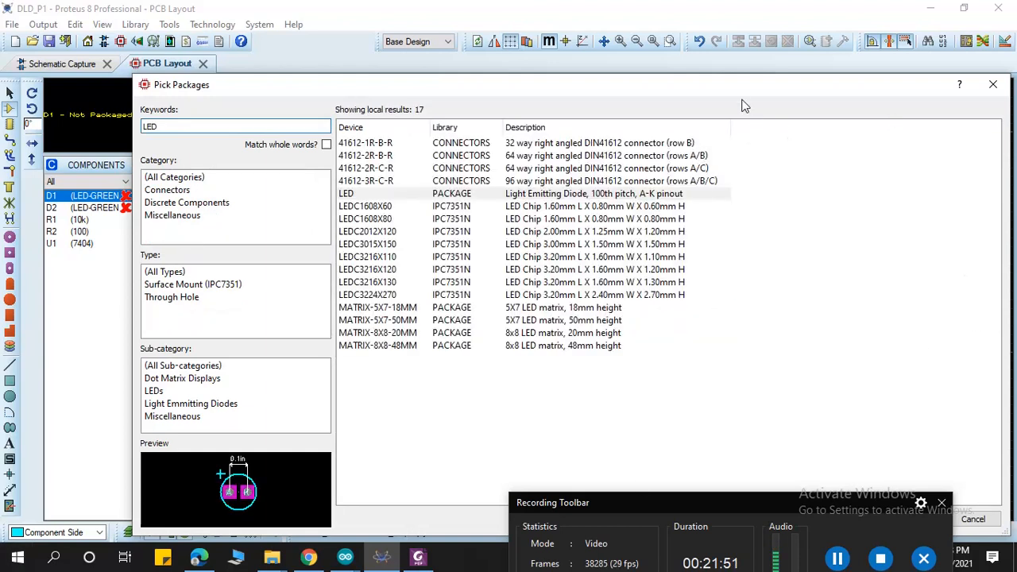
left_click_drag(737, 92, 699, 62)
left_click(343, 178)
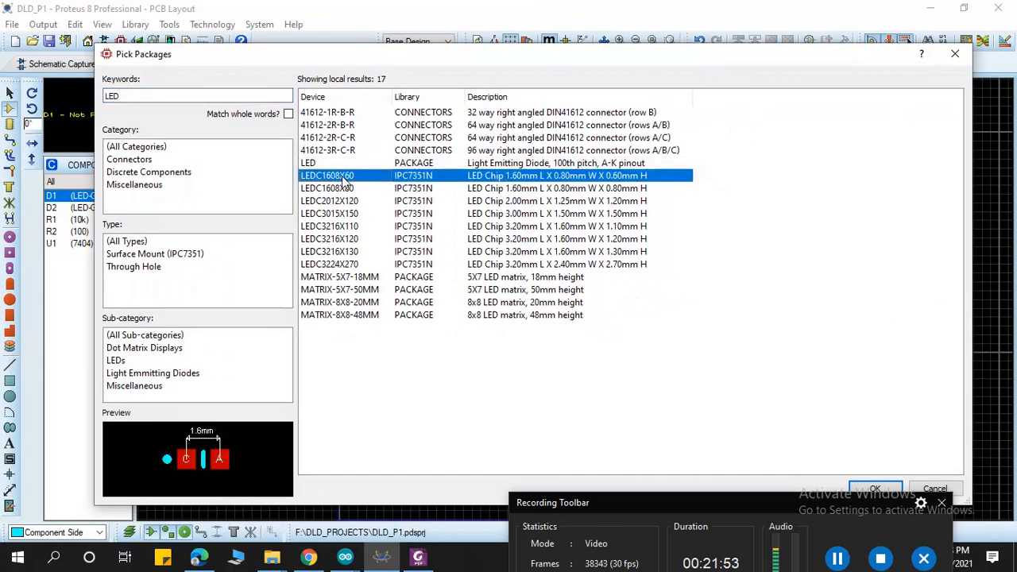
key("Up")
key("Up")
key("Up")
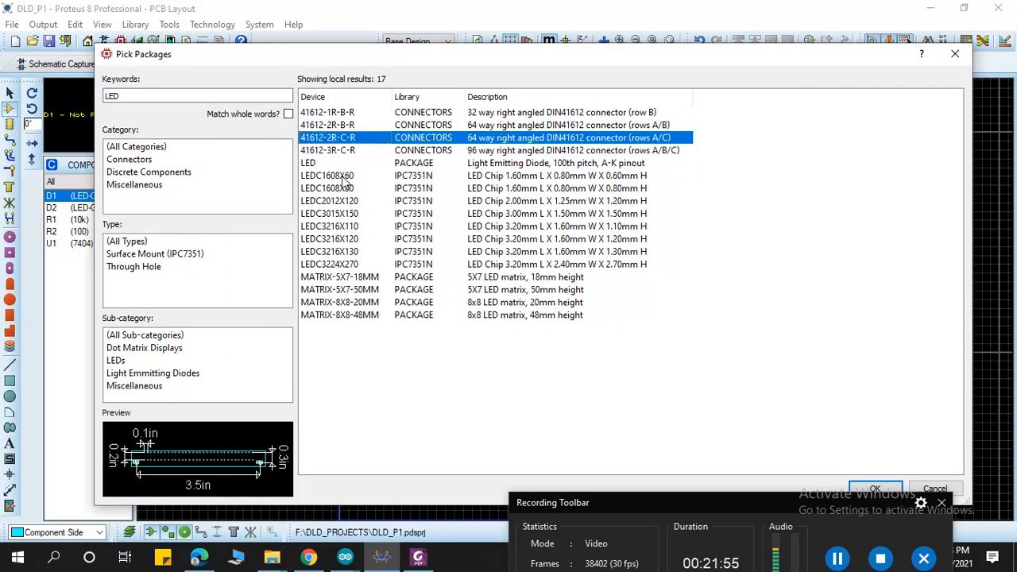
Step: Compare the LED package footprints and assign the LED package from the PACKAGE library, with A-K pinout, to D1
key("Down")
key("Down")
key("Down")
key("Down")
key("Down")
key("Down")
key("Down")
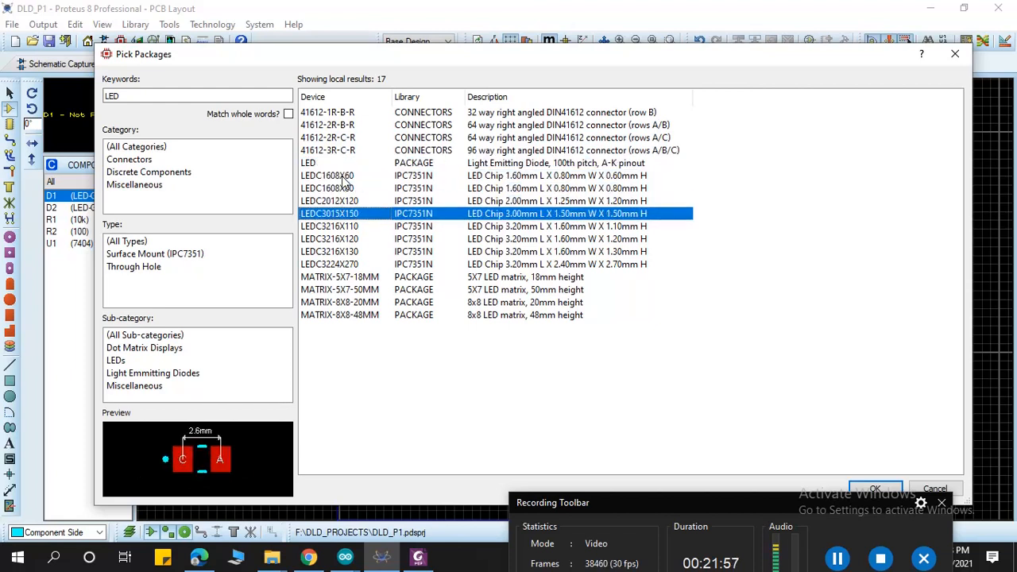
key("Down")
key("Down")
key("Down")
key("Down")
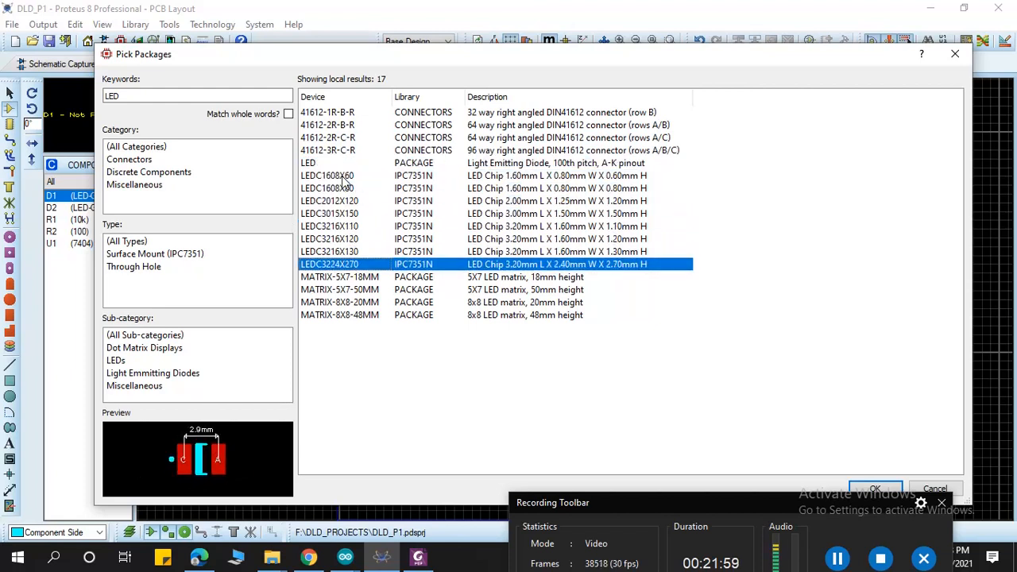
key("Up")
key("Up")
key("Up")
key("Up")
key("Up")
key("Up")
key("Up")
key("Up")
key("Up")
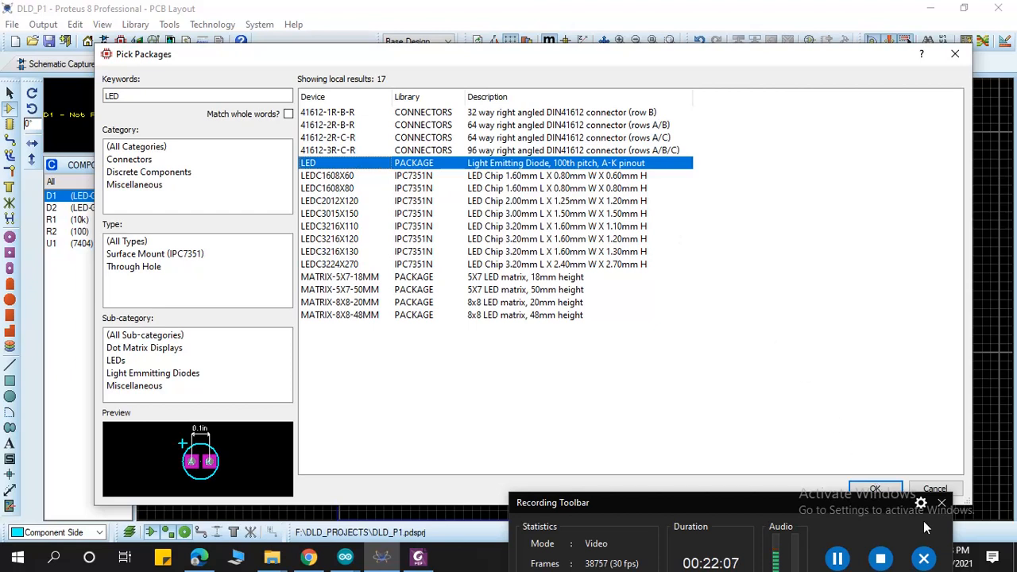
left_click(875, 488)
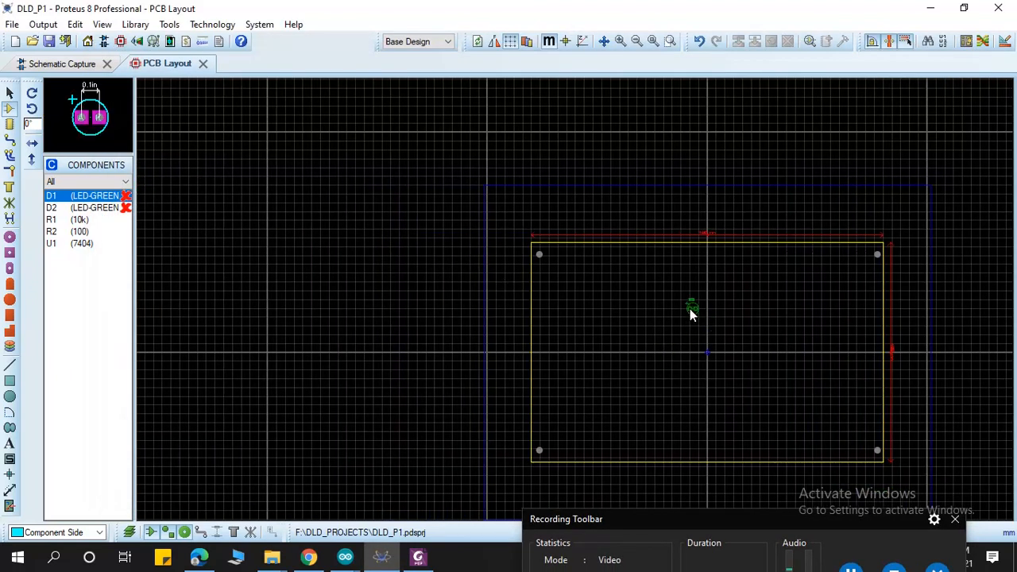
Step: Place LED D1 in the upper middle of the board and resistor R1 just above it, offset to the left
left_click(682, 296)
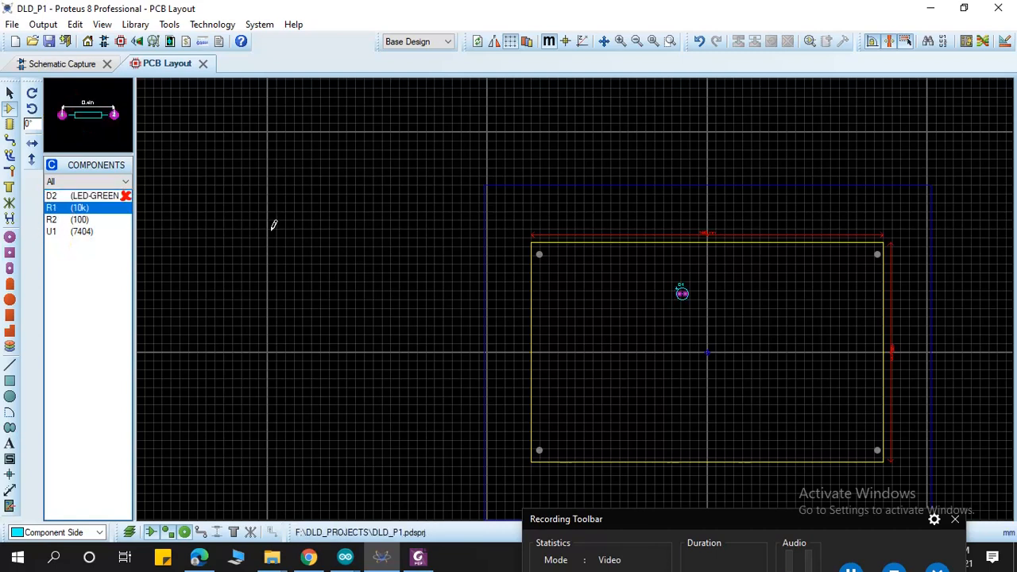
scroll(718, 285, "up", 3)
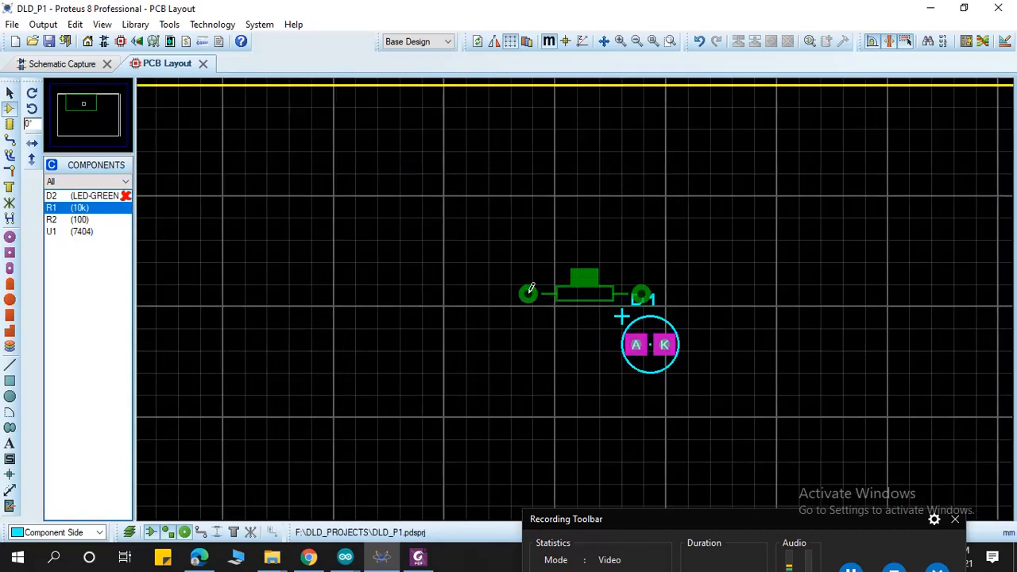
left_click(501, 259)
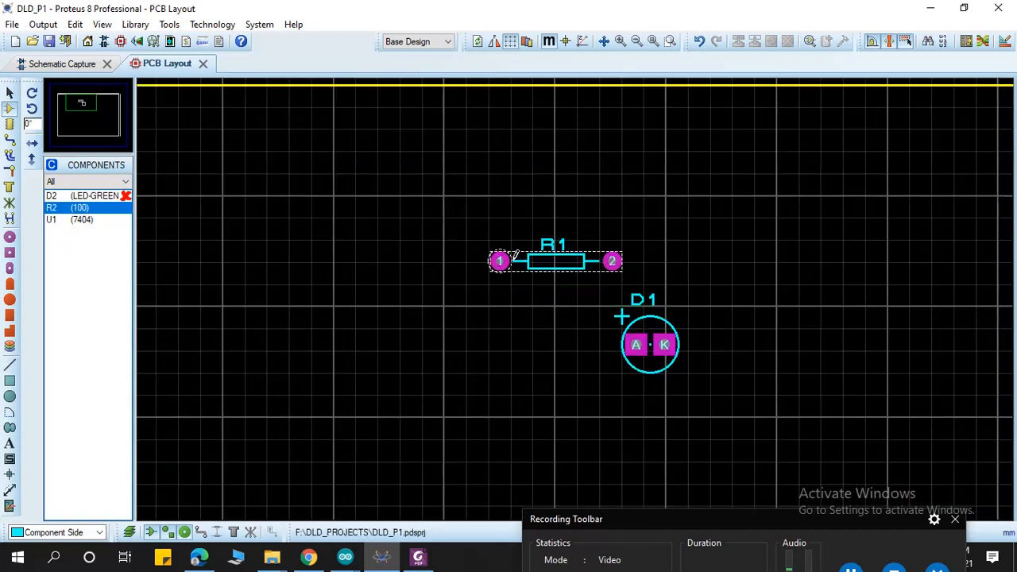
Step: Set the PCB package of LED D2 in the schematic to LEDC1608X60
left_click(87, 60)
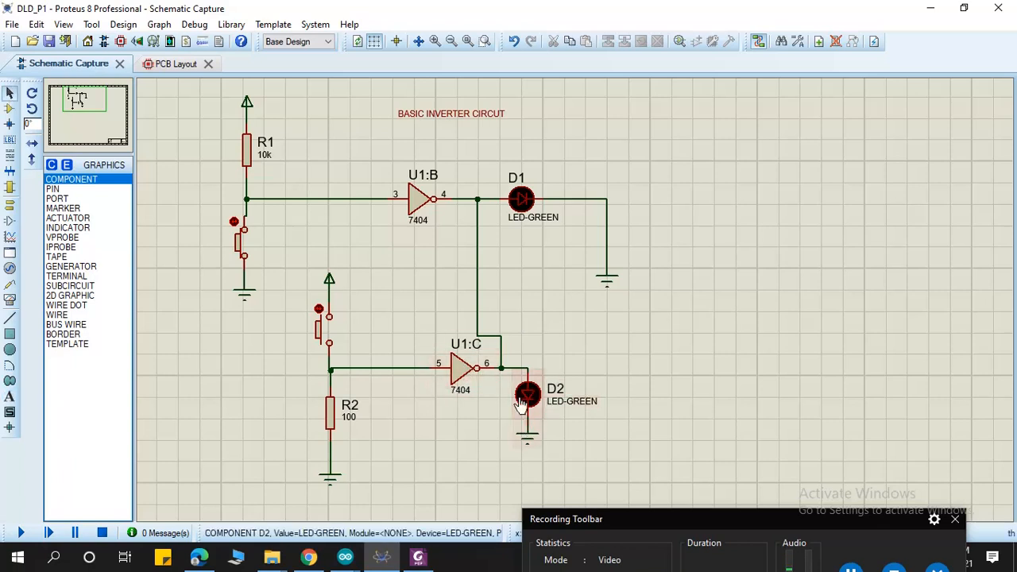
left_click(528, 397)
left_click(528, 400)
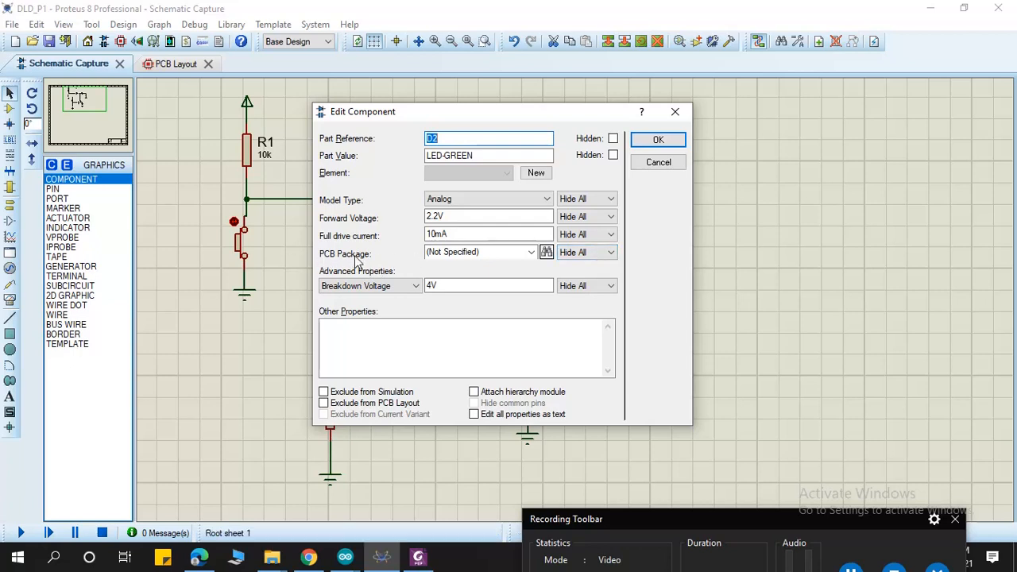
left_click(547, 253)
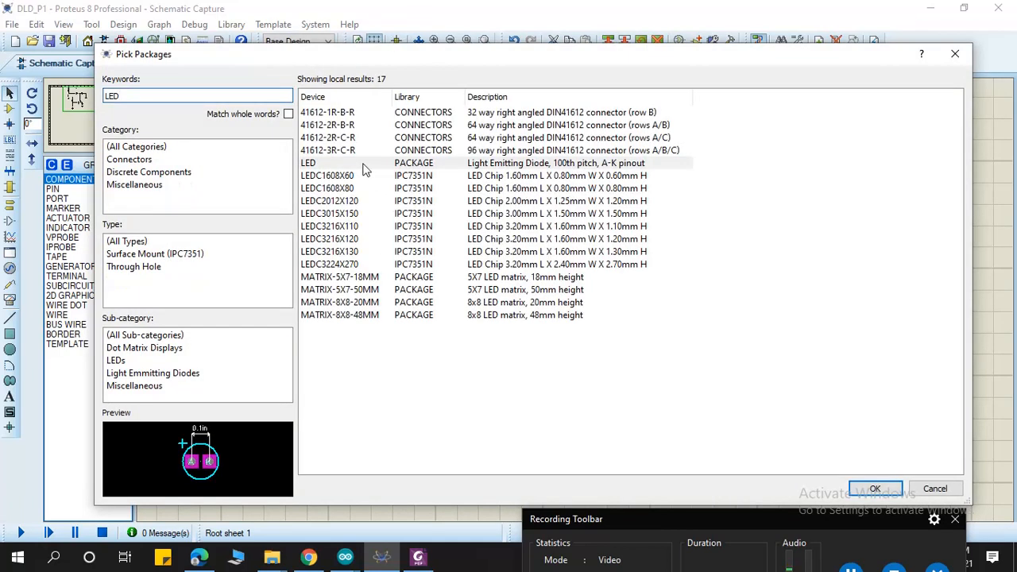
left_click(362, 176)
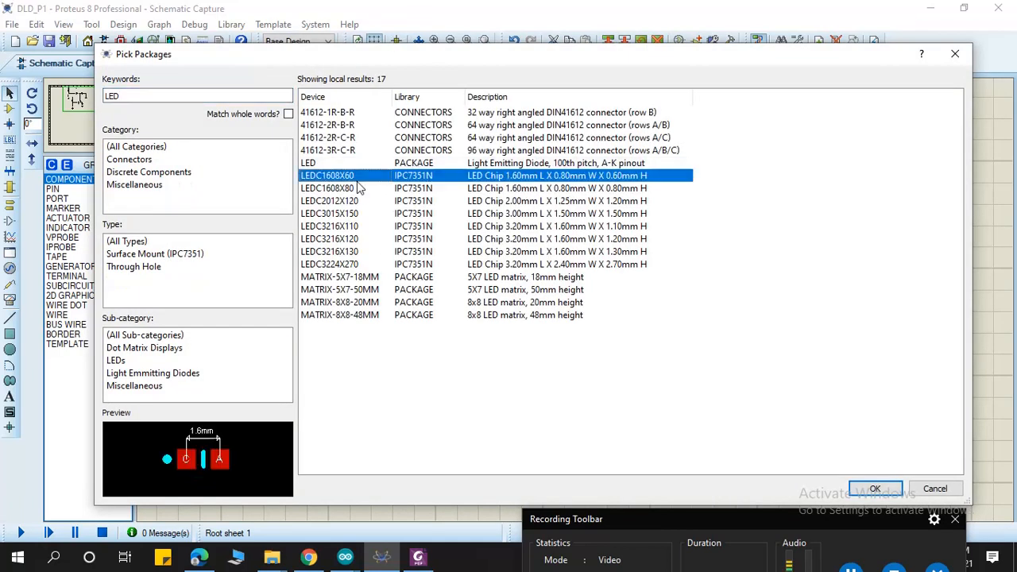
left_click(876, 489)
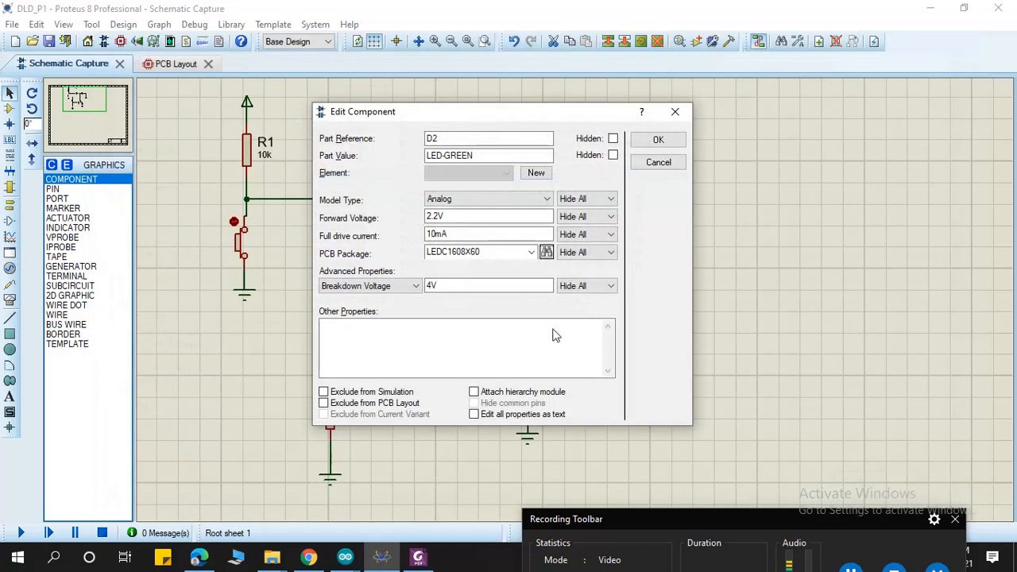
left_click(657, 142)
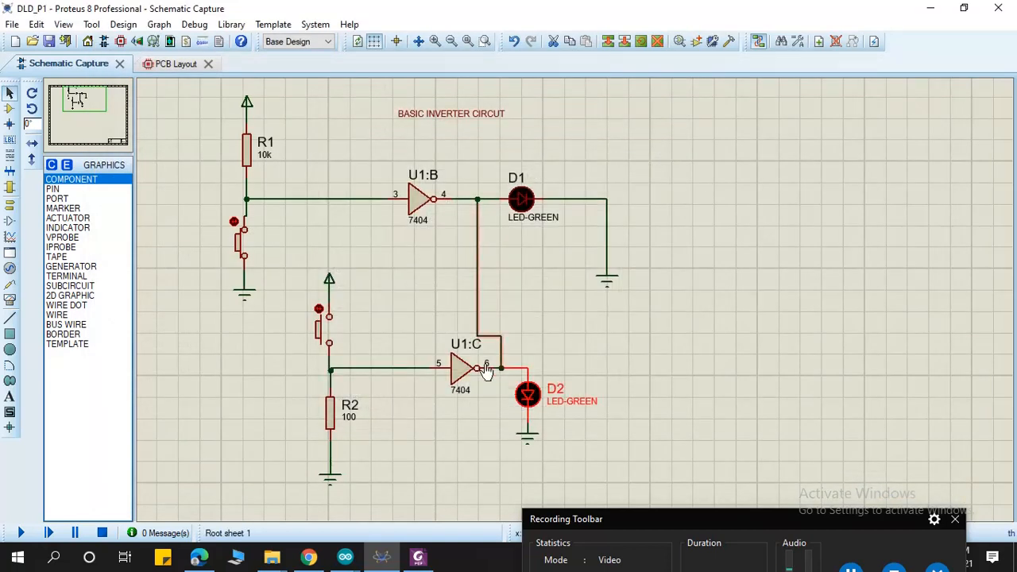
Step: Check the properties of resistor R1 and set resistor R2's PCB package to 1206_RES
double_click(251, 160)
left_click(667, 133)
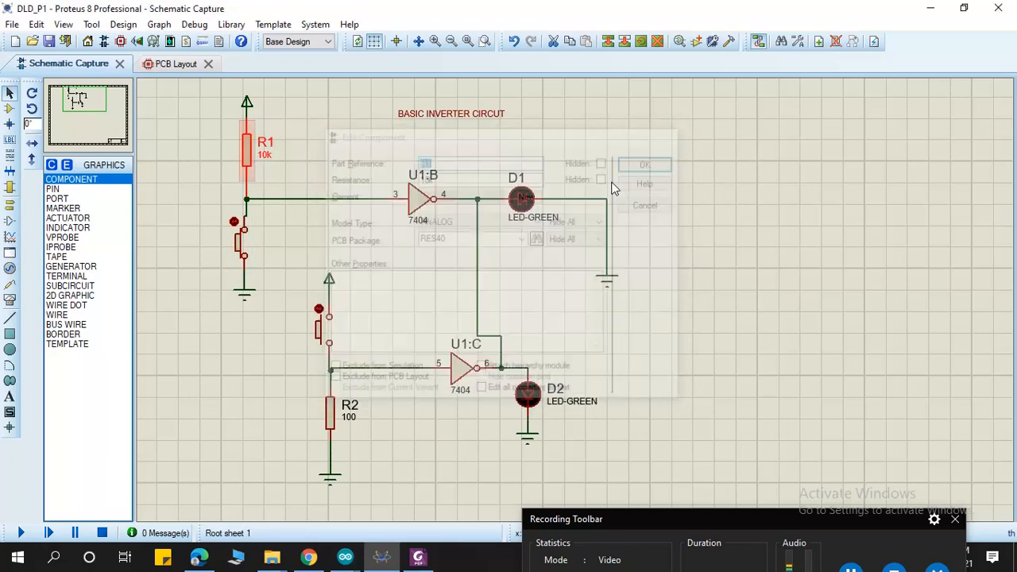
double_click(332, 421)
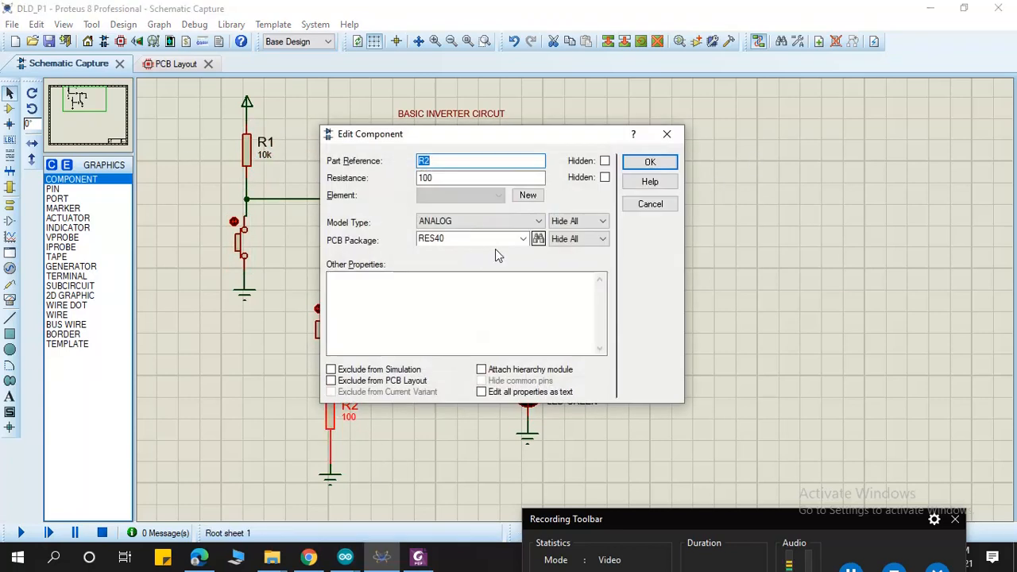
left_click(523, 238)
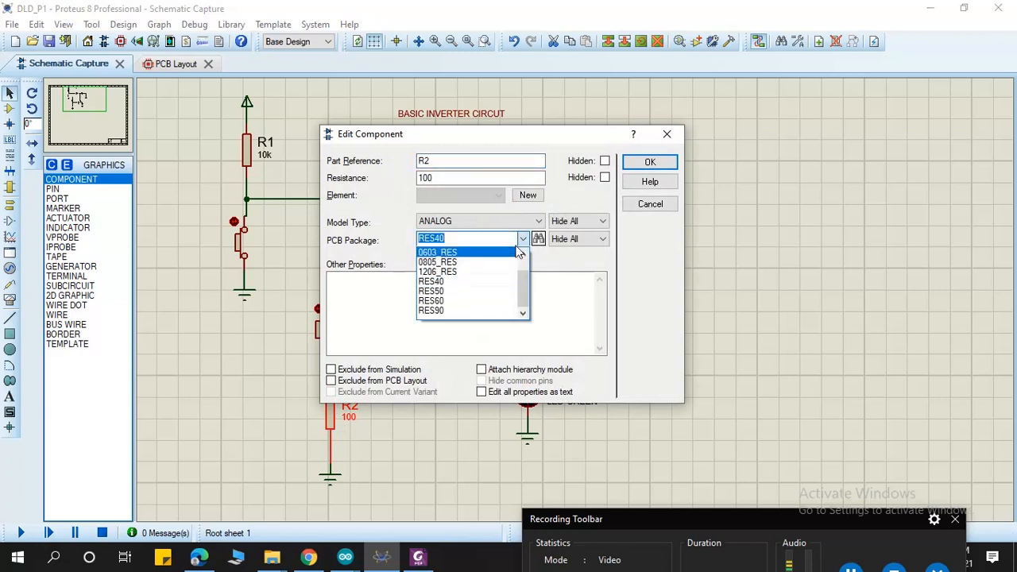
left_click(445, 272)
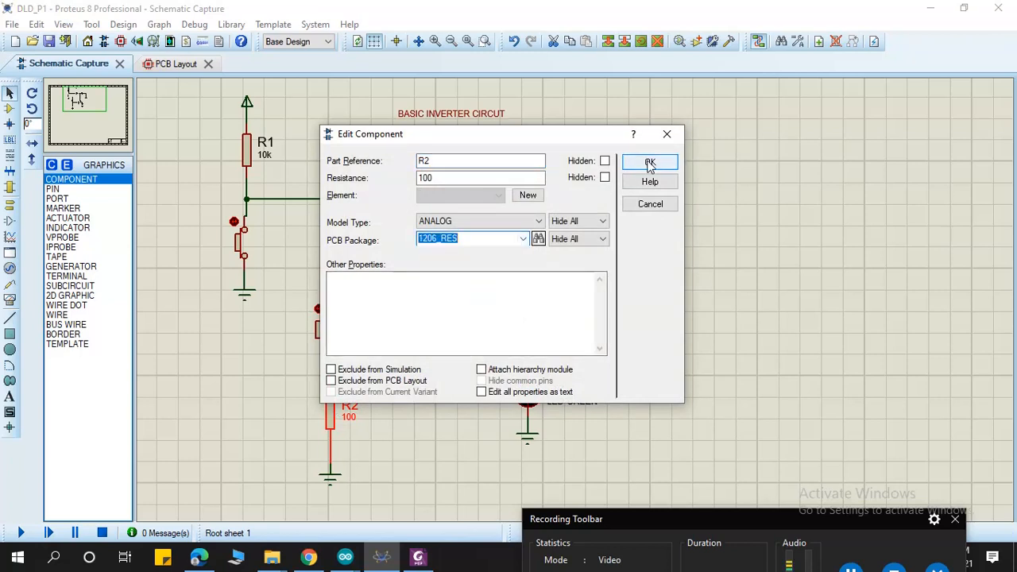
left_click(650, 163)
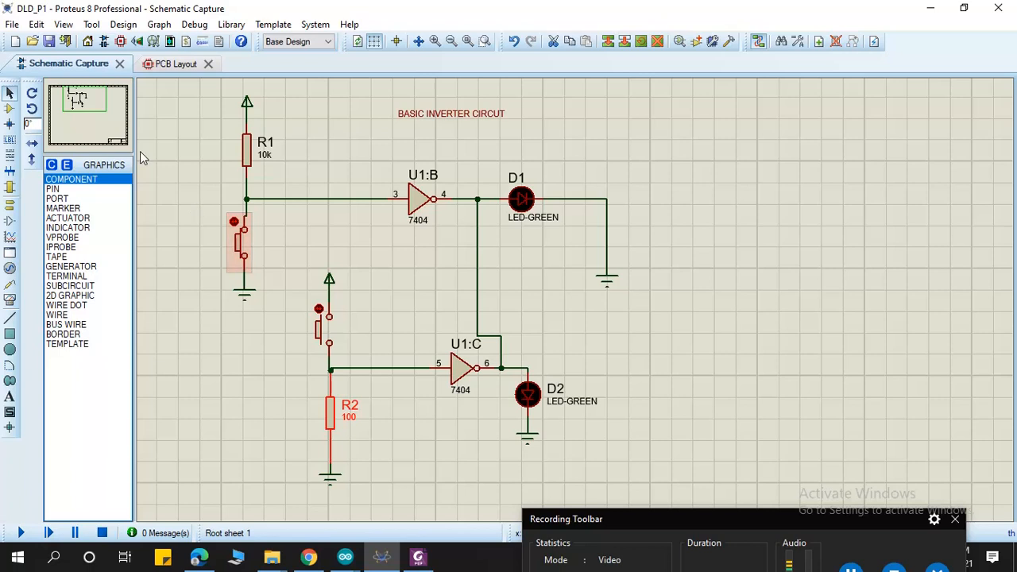
Step: Make sure both push buttons in the schematic are excluded from the PCB layout
right_click(244, 253)
key("ctrl+e")
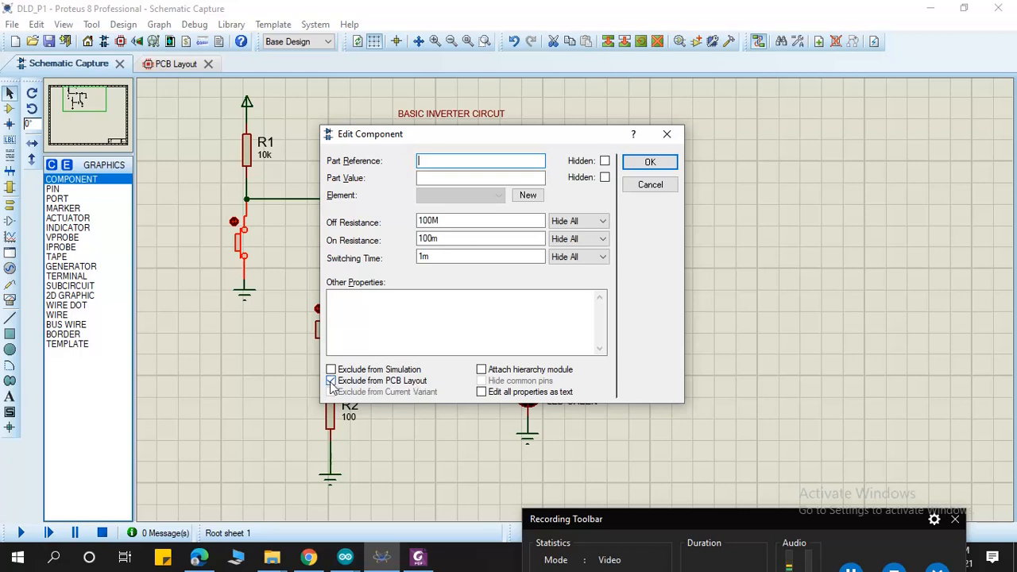
left_click(647, 165)
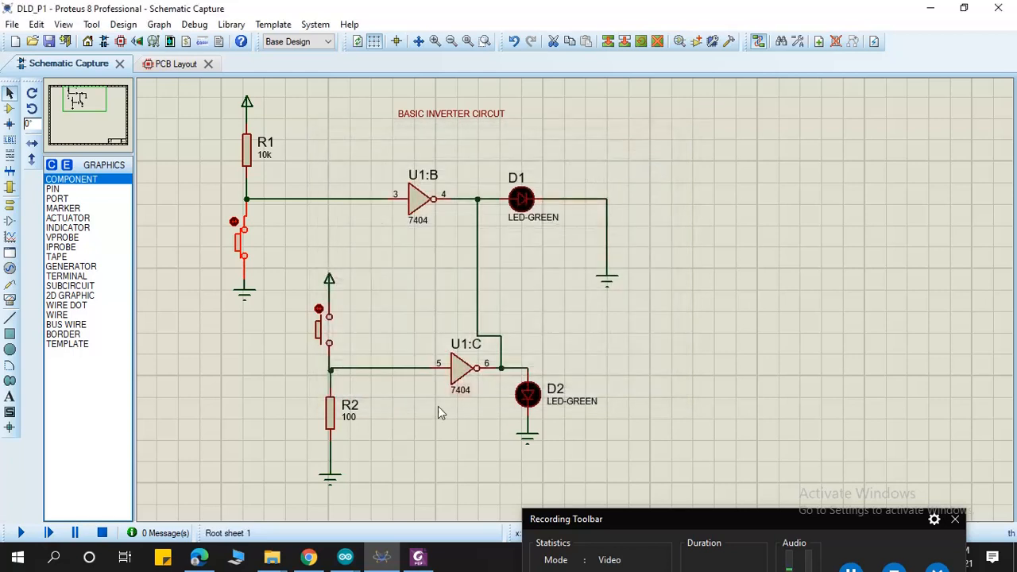
right_click(319, 329)
left_click(319, 329)
left_click(330, 380)
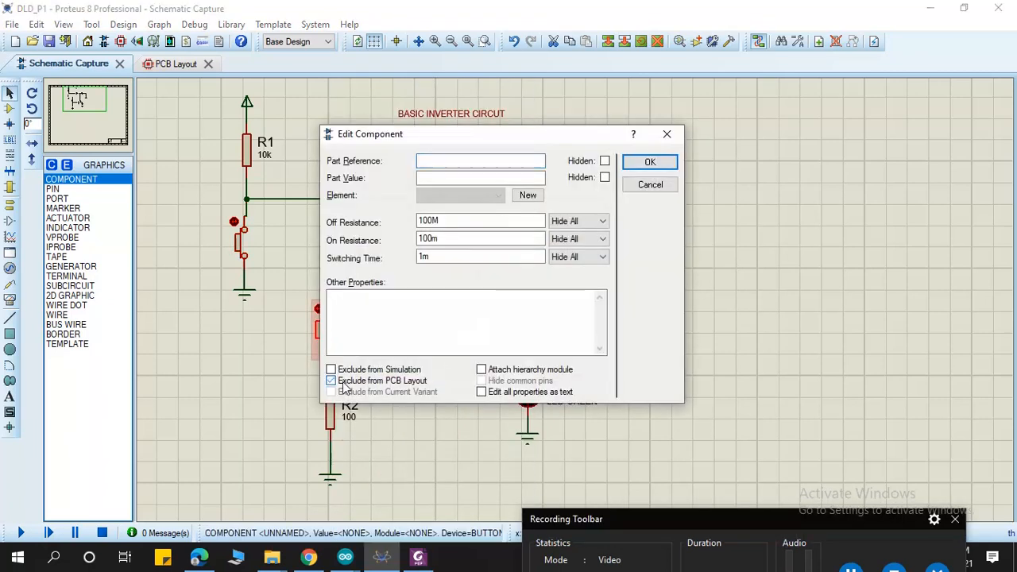
left_click(650, 165)
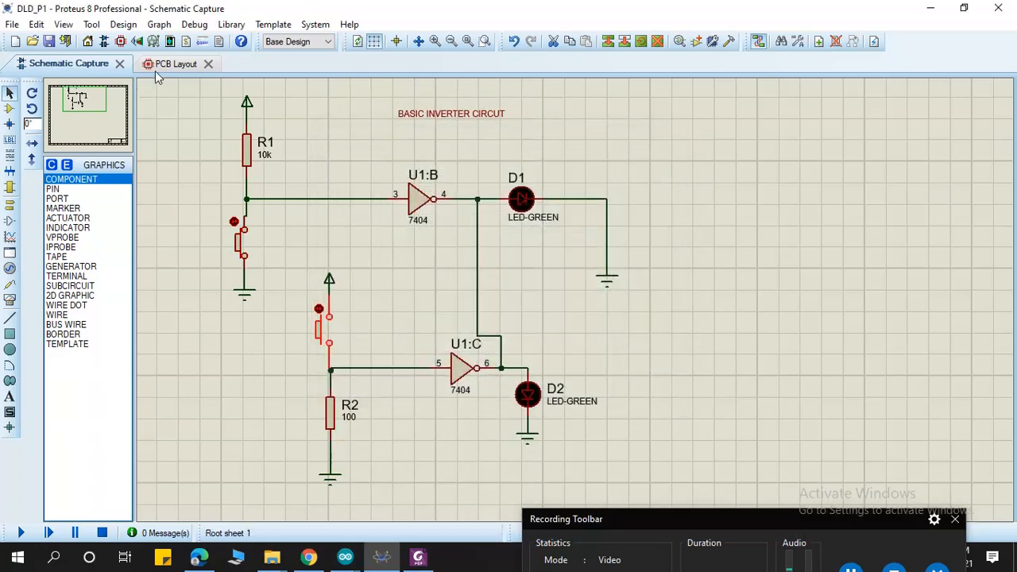
Step: Review the netlist errors after the package changes and reopen the PCB layout
left_click(175, 66)
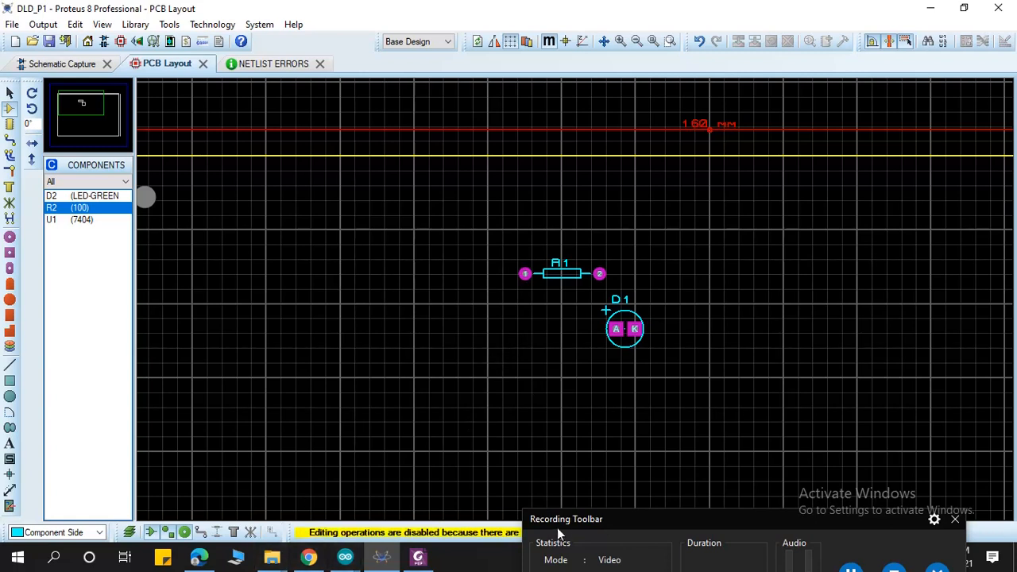
left_click_drag(565, 516, 645, 516)
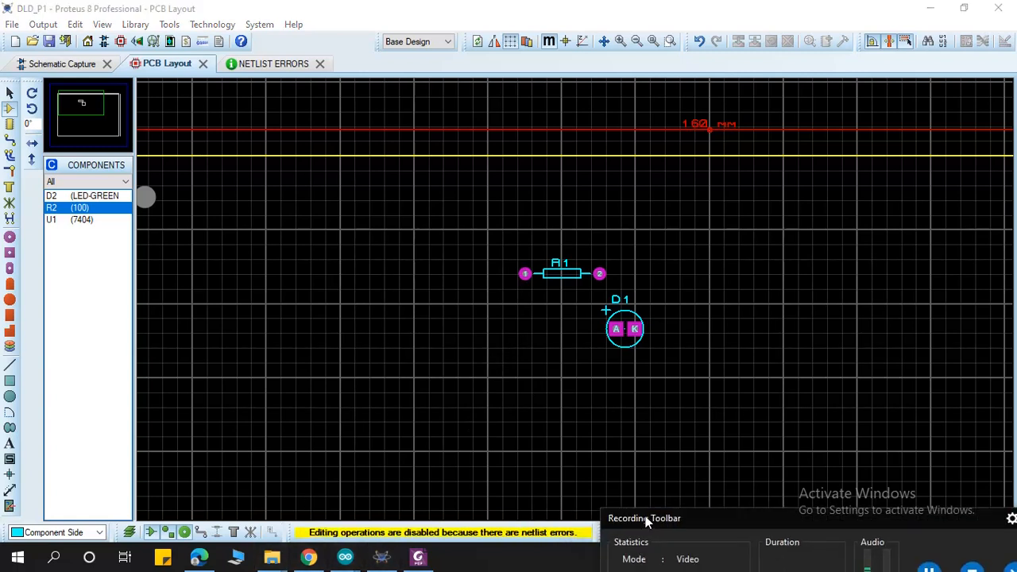
left_click(203, 63)
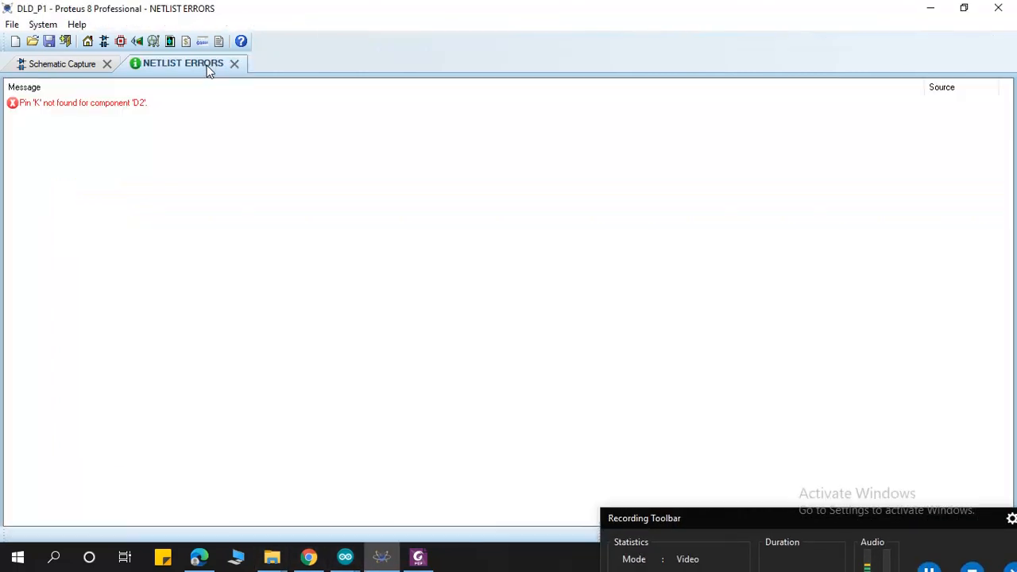
left_click(65, 67)
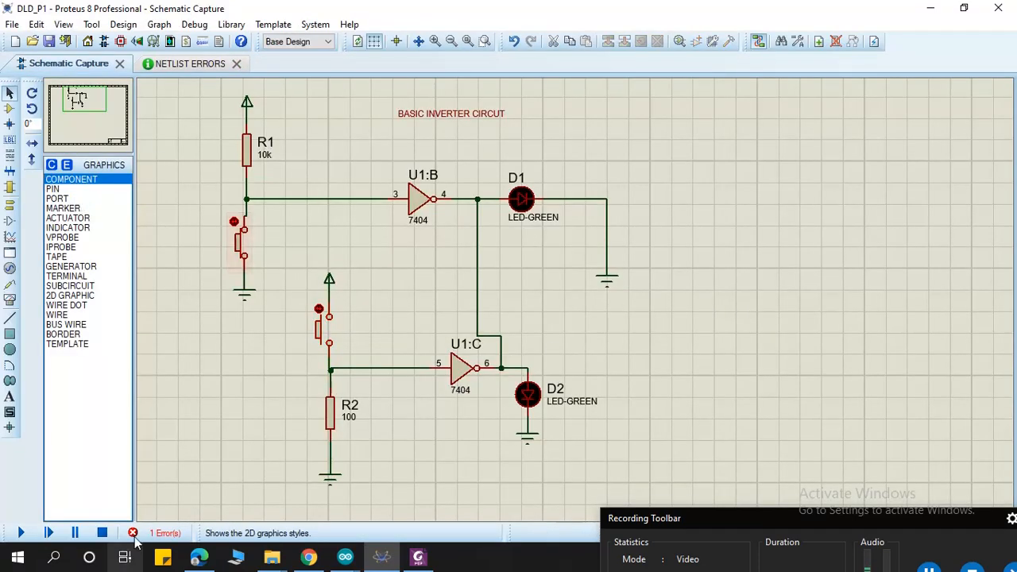
left_click(168, 535)
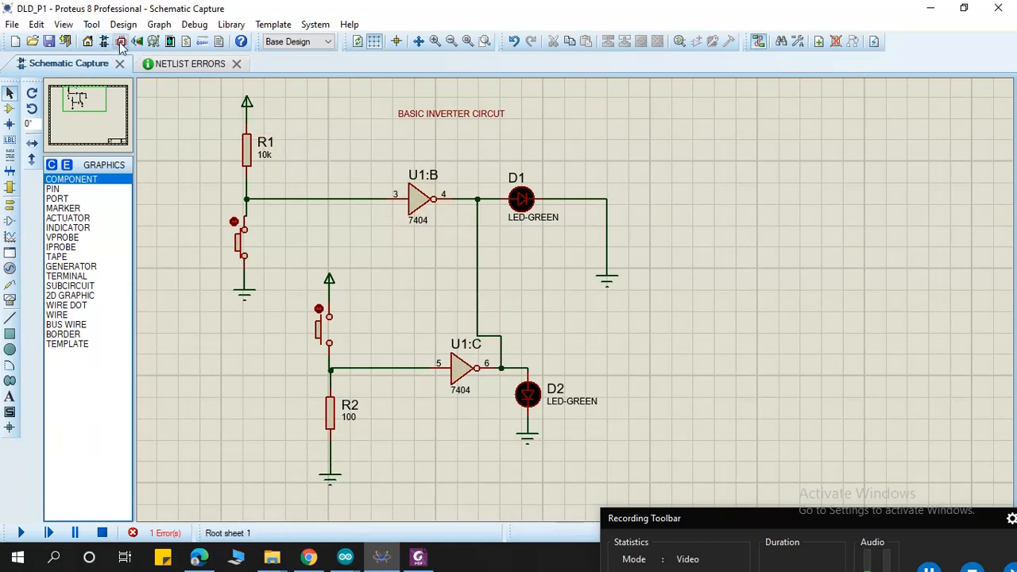
left_click(120, 44)
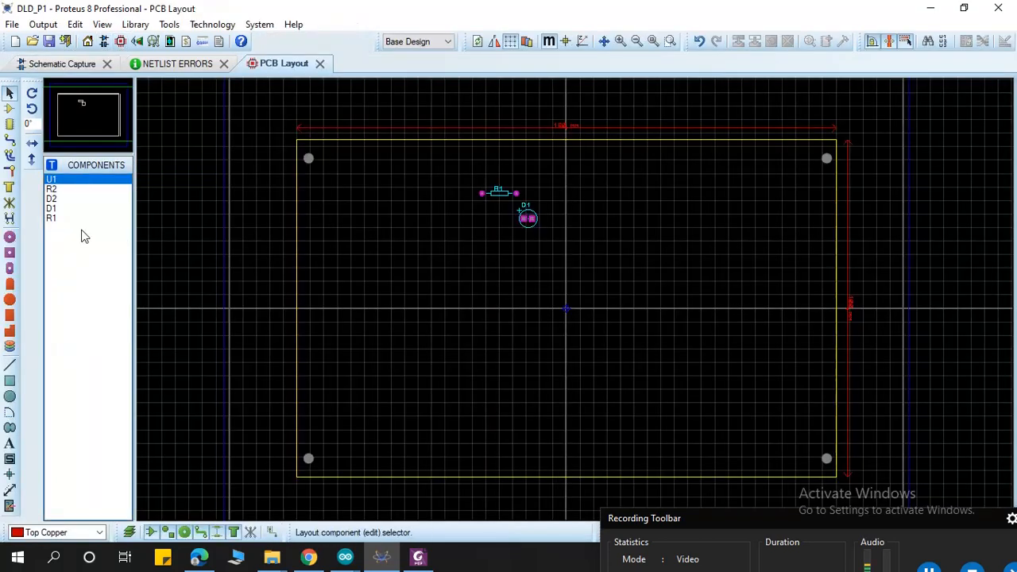
Step: Go through the listed layout components and try to place LED D2 on the board below D1
left_click(54, 191)
left_click(53, 200)
left_click(51, 217)
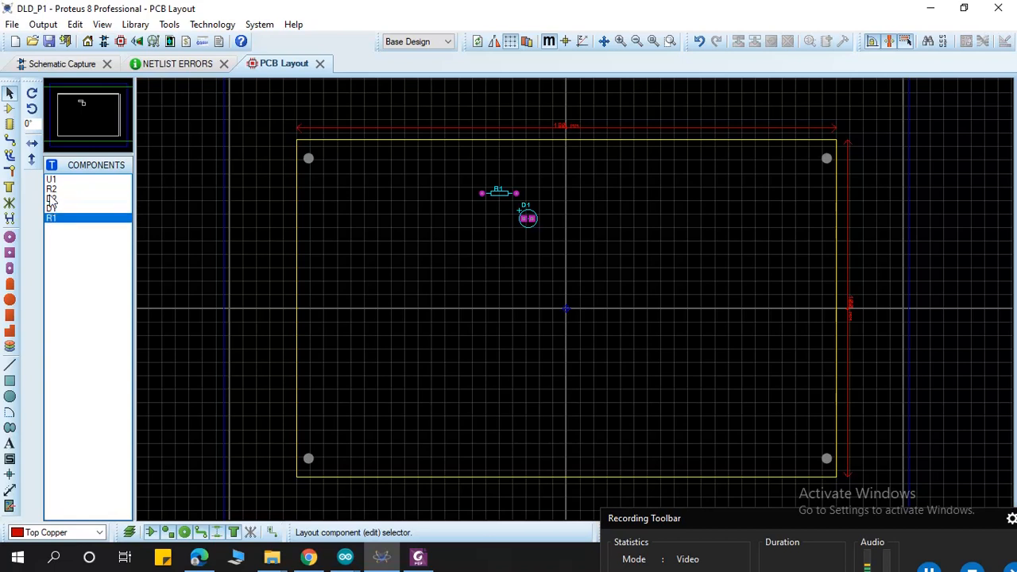
left_click(52, 182)
right_click(501, 244)
mouse_move(568, 254)
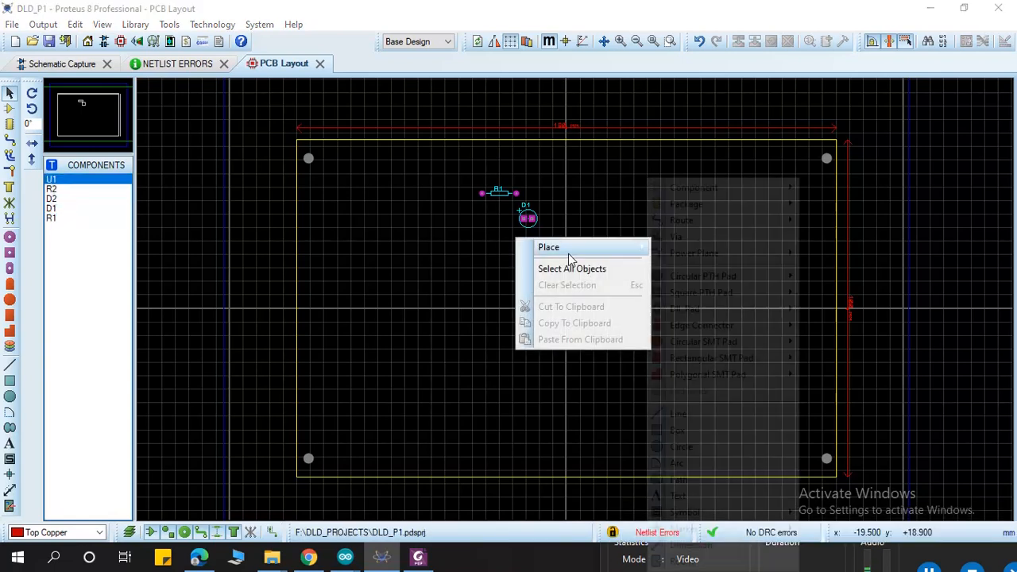
mouse_move(692, 188)
left_click(826, 189)
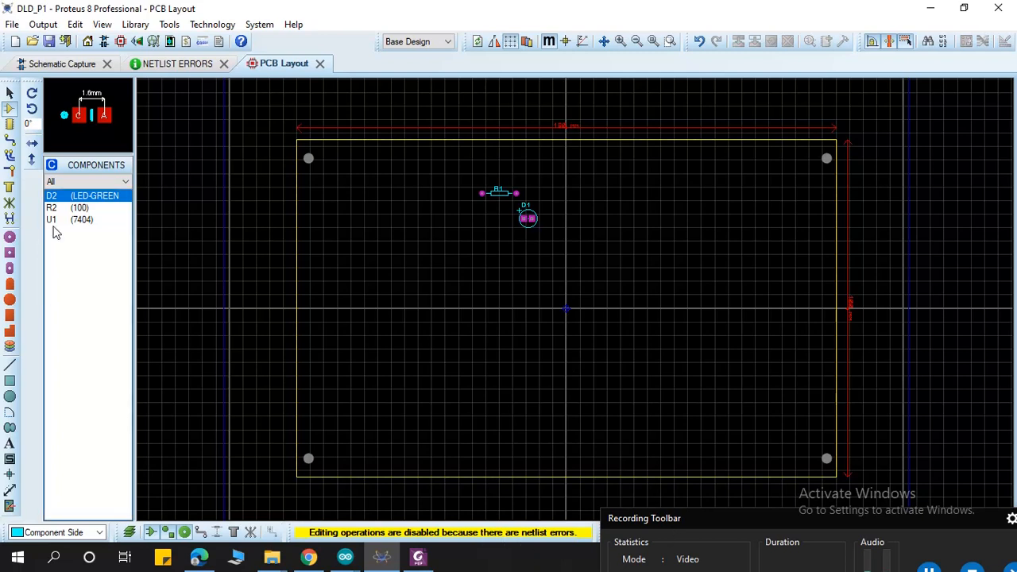
Step: Preview components R2 and U1 and try again to place LED D2 on the board
left_click(64, 208)
left_click(73, 221)
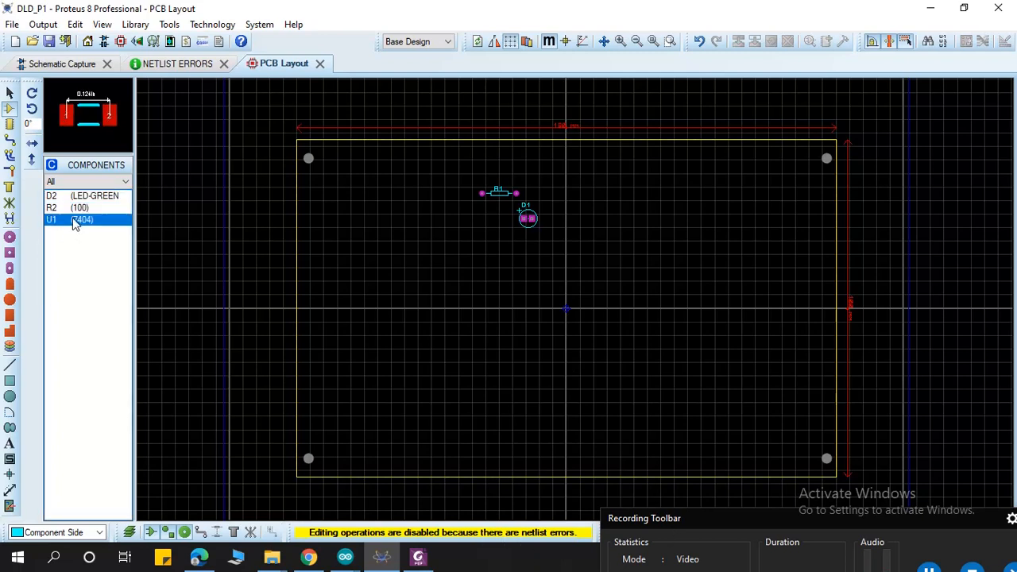
right_click(456, 240)
mouse_move(508, 251)
mouse_move(659, 209)
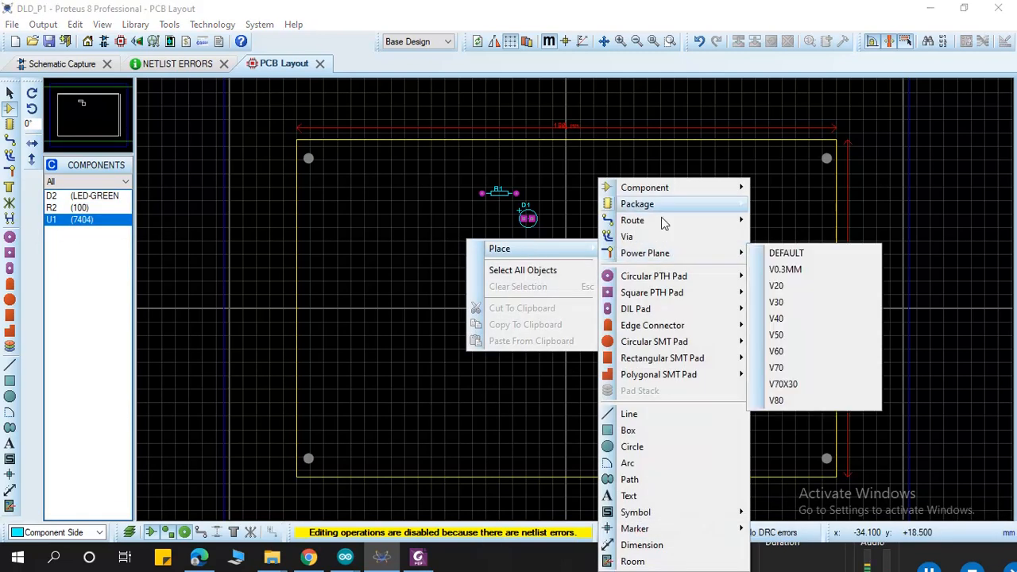
mouse_move(670, 187)
left_click(773, 188)
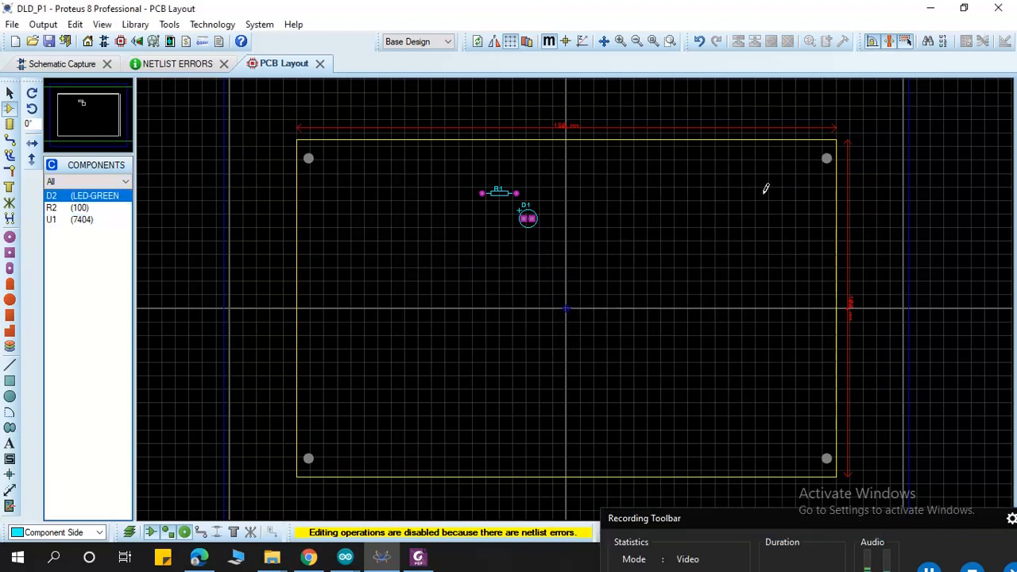
left_click_drag(691, 520, 768, 571)
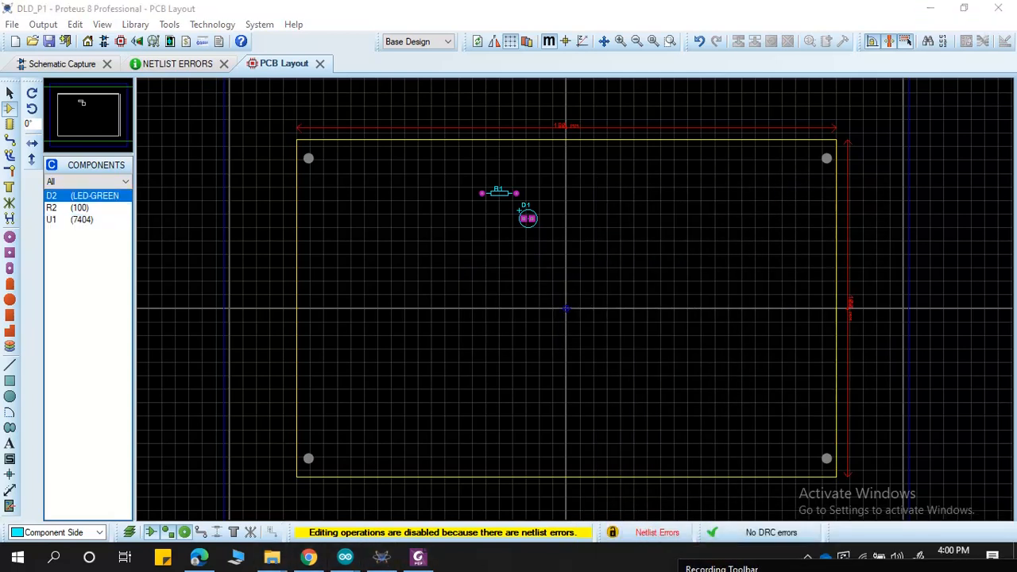
Step: Open the netlist error report that blocks editing of the PCB layout and review its entries
left_click(622, 538)
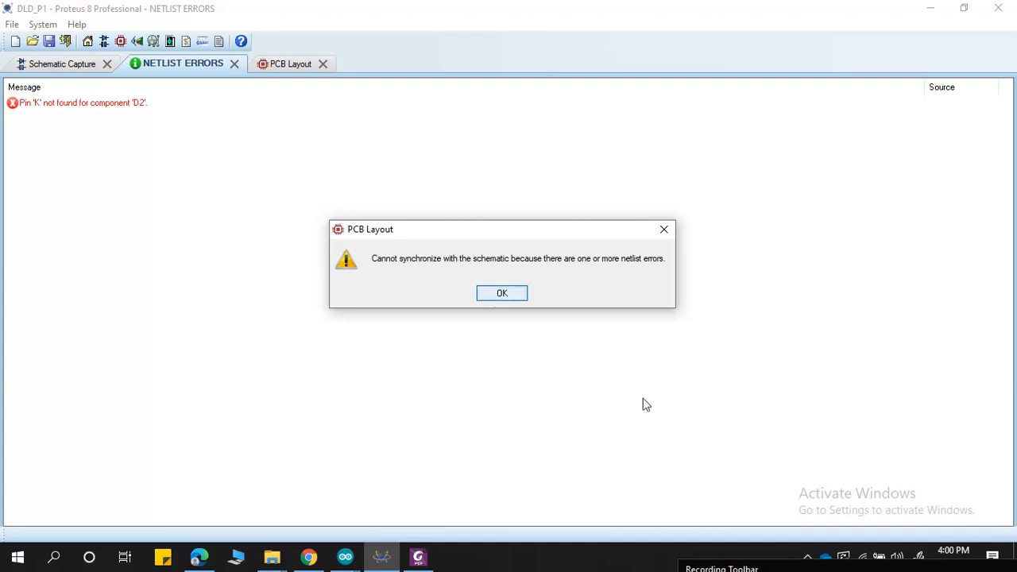
left_click(721, 567)
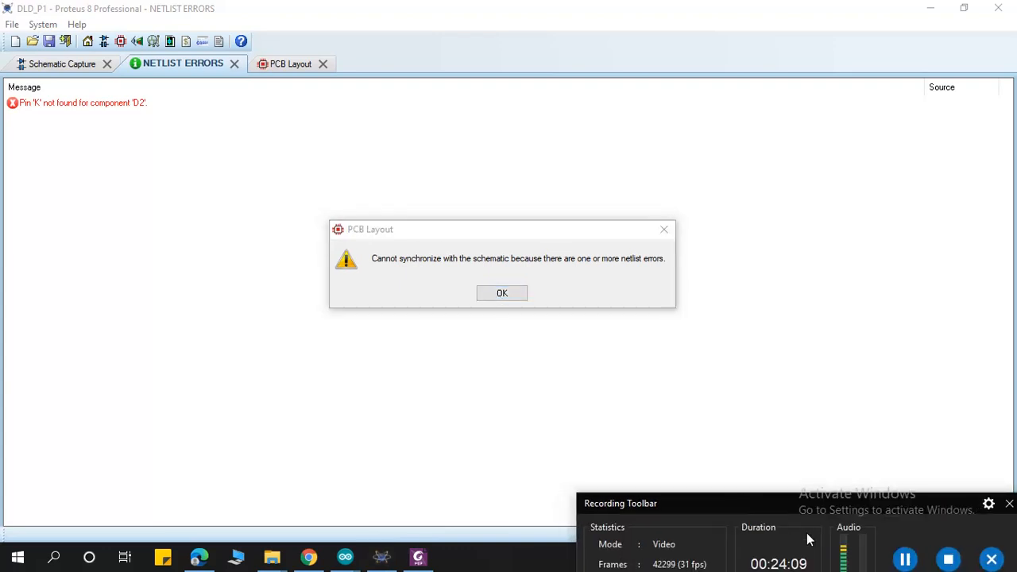
left_click(908, 564)
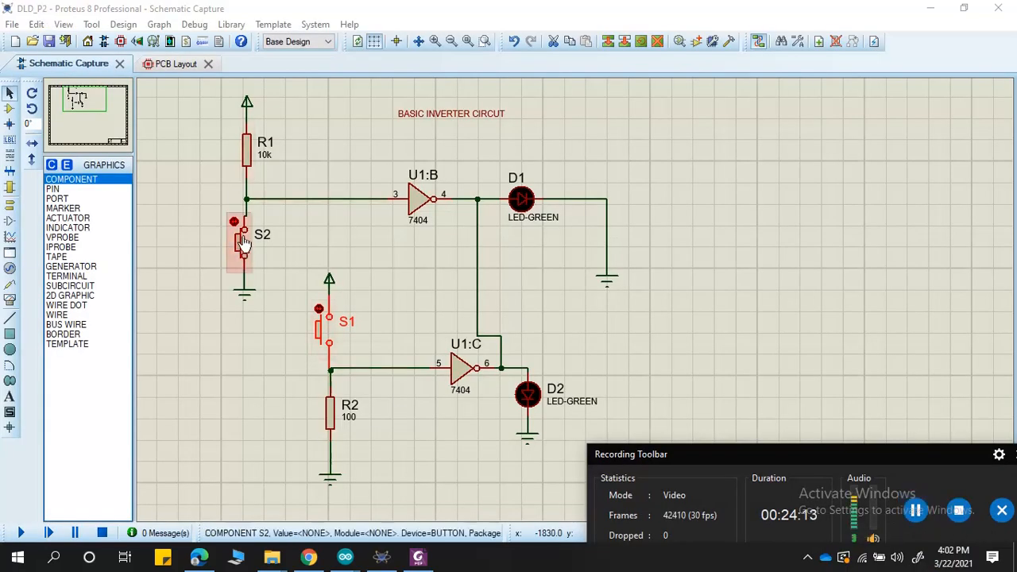
Step: Switch to the PCB layout and place button S1 on the board below and left of R1, using the CONN-SIL2 package
left_click(346, 319)
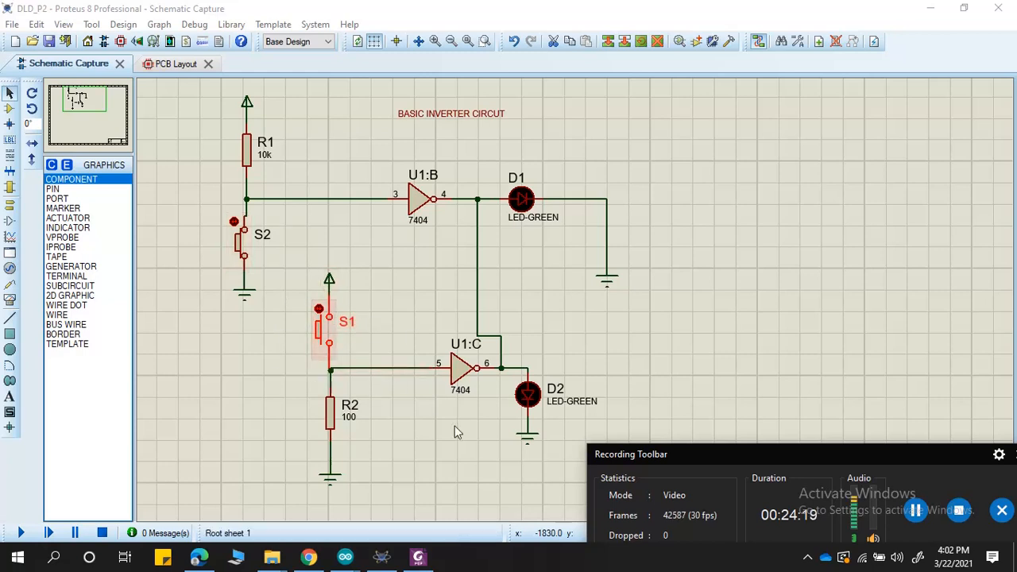
left_click(173, 64)
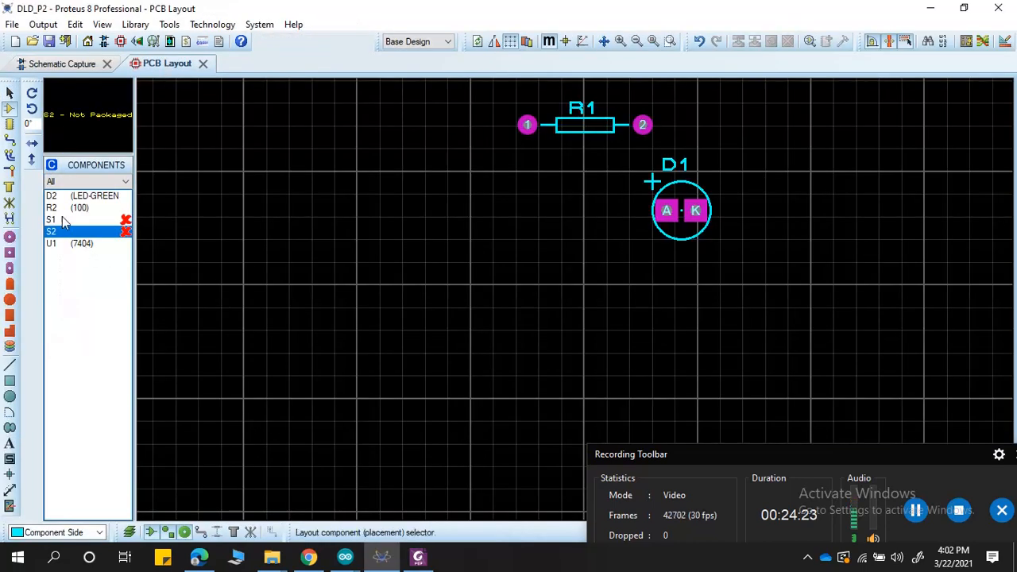
left_click(63, 219)
left_click(79, 234)
double_click(79, 236)
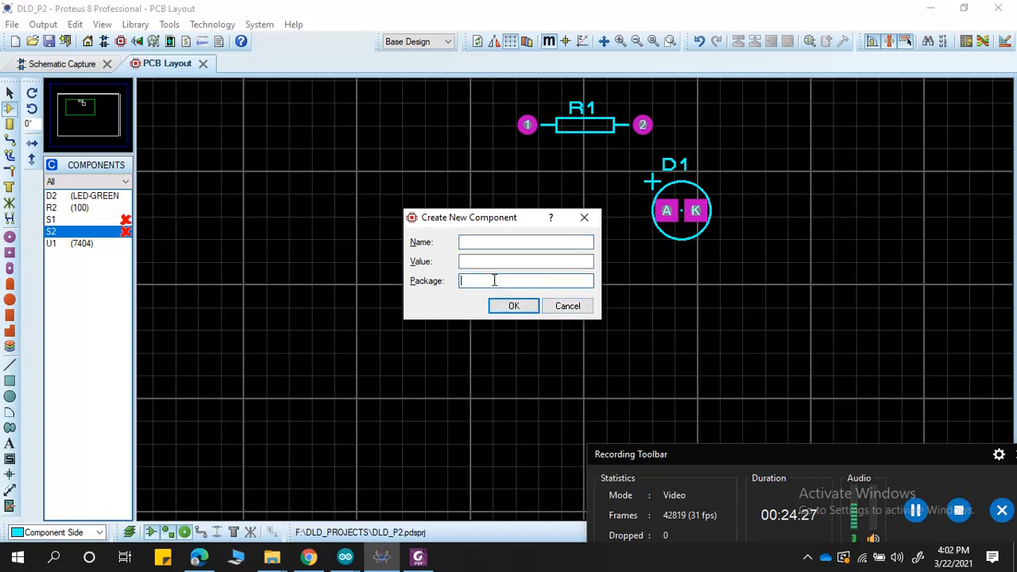
left_click(580, 307)
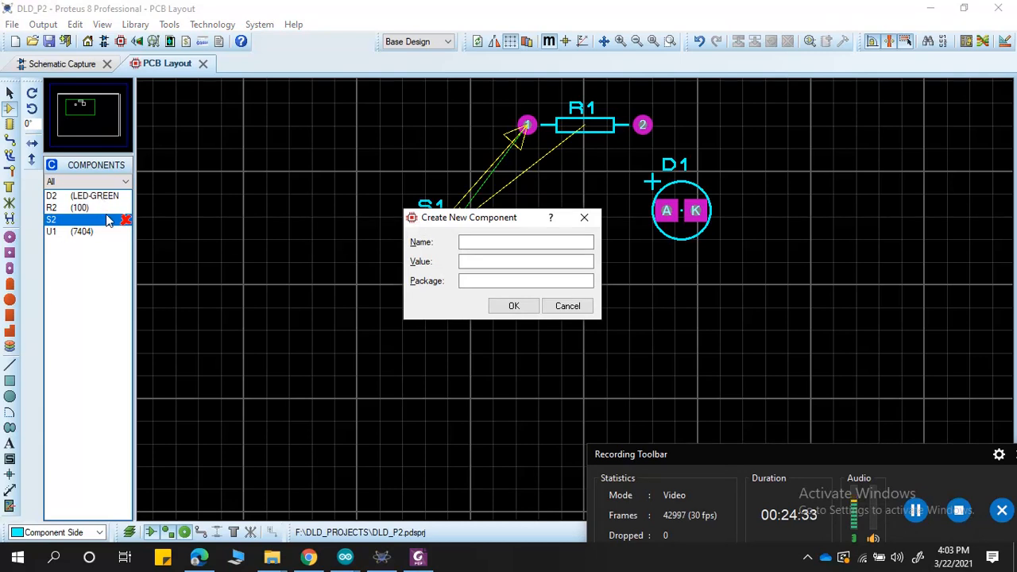
Step: Try to create a new component named SW2 with value D1 and package SIL2
left_click(489, 243)
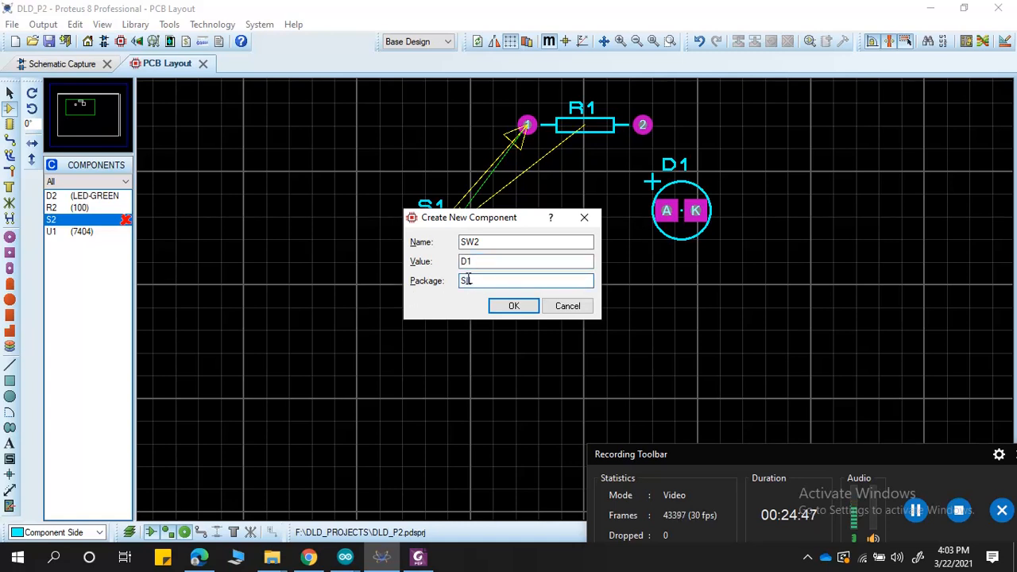
key("Return")
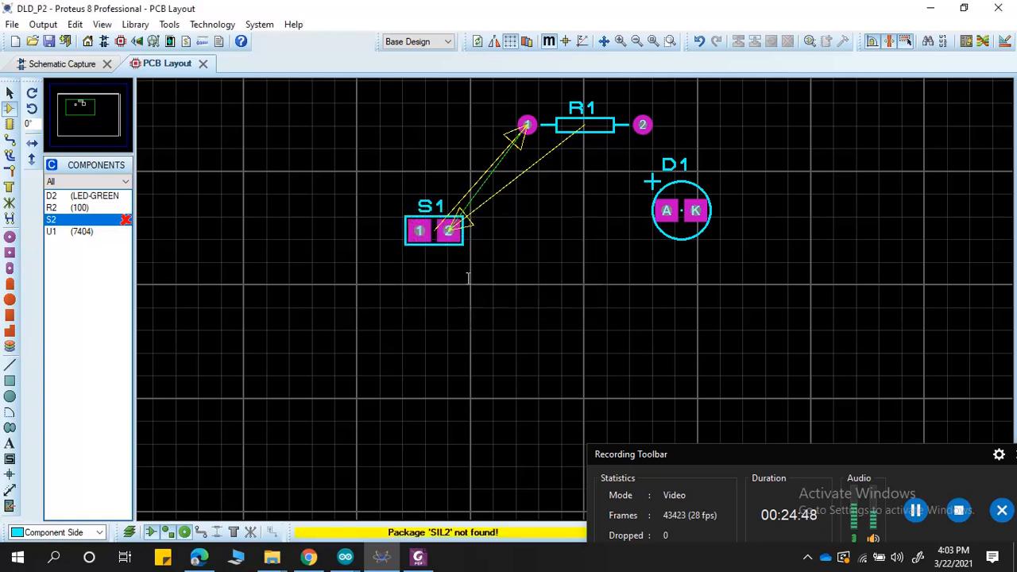
Step: Search the packages for SIL2, assign CONN-SIL2 to button S2 and place it directly below S1
left_click(492, 343)
left_click(474, 293)
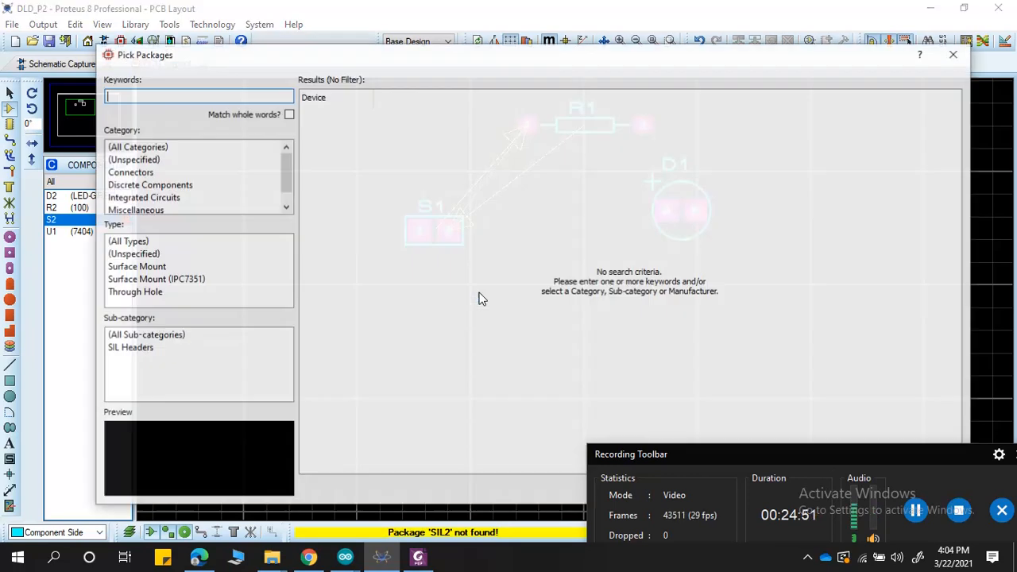
type("SIL2")
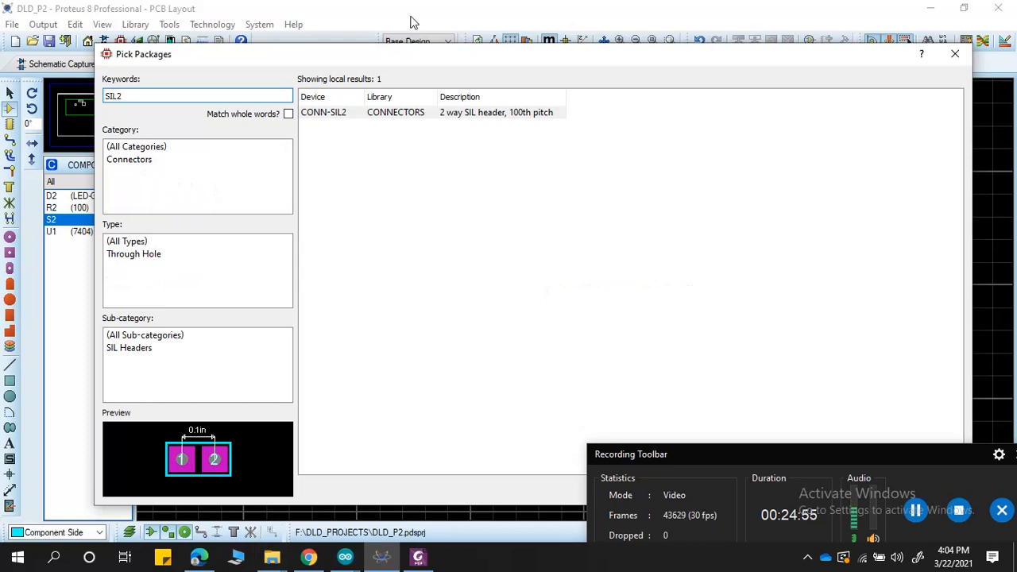
left_click_drag(426, 57, 19, 14)
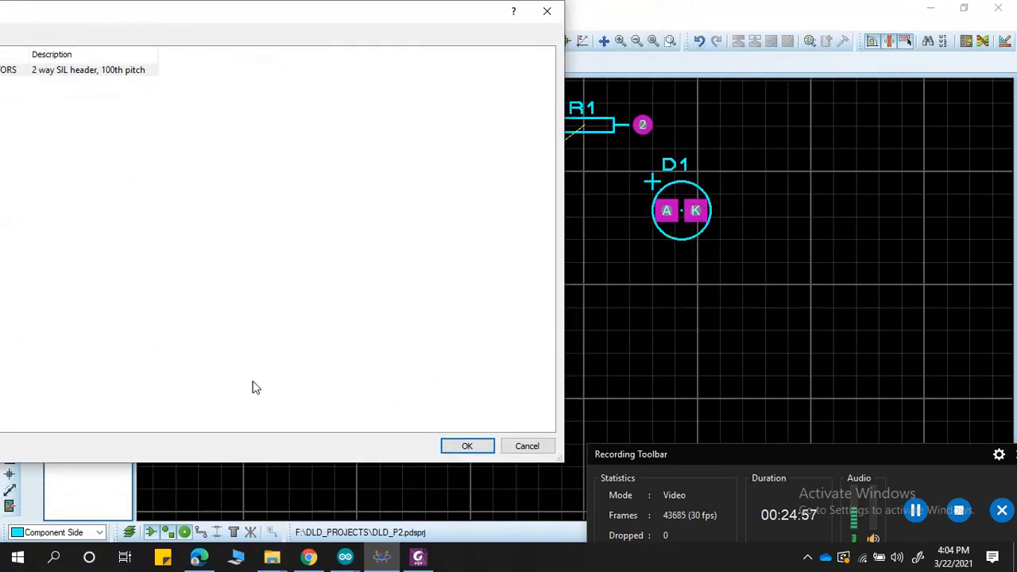
left_click(467, 447)
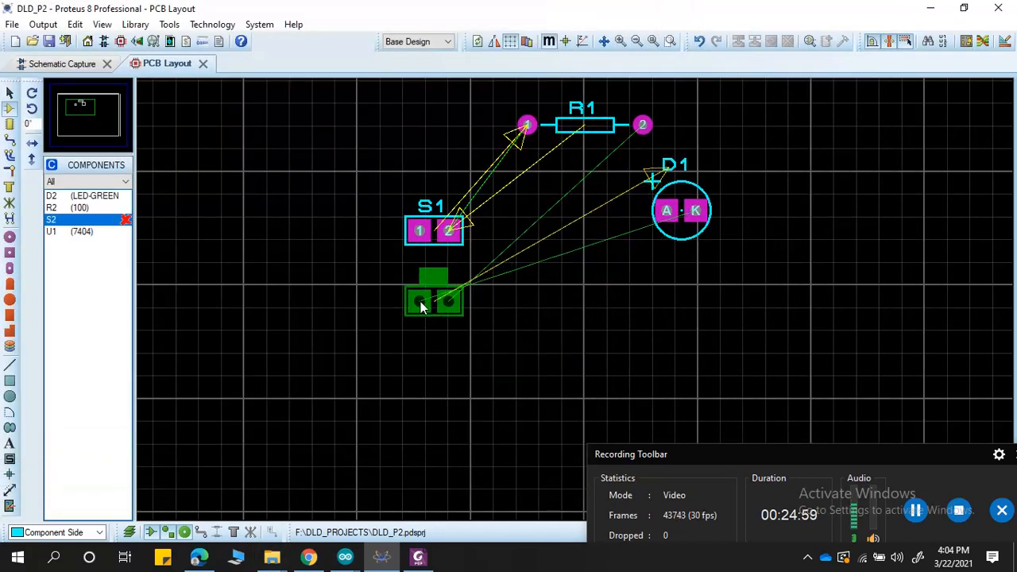
left_click(421, 308)
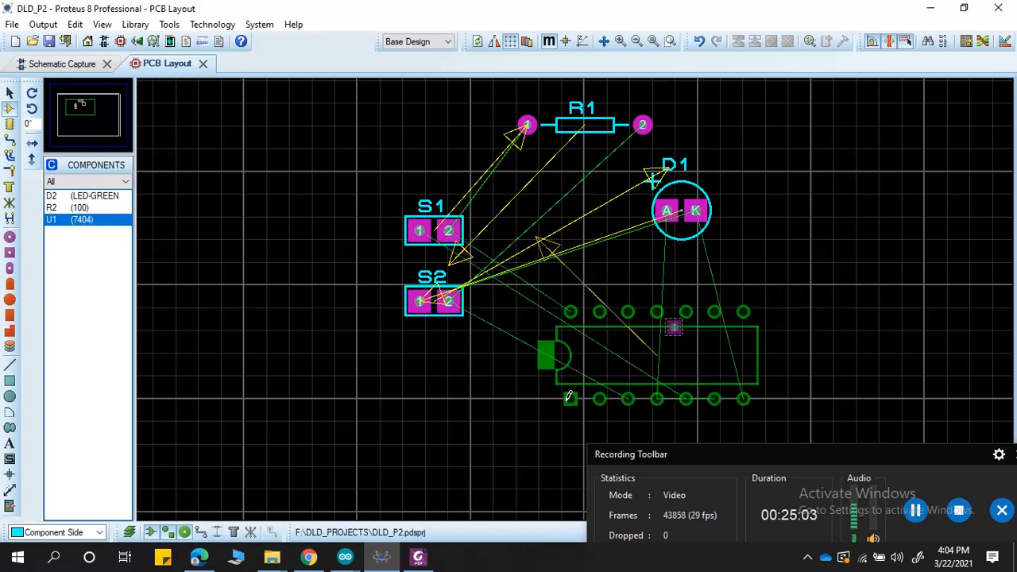
Step: Place the 7404 chip U1 below D1 and rotate it anticlockwise twice, for 180 degrees in total
left_click(569, 397)
scroll(572, 300, "down", 1)
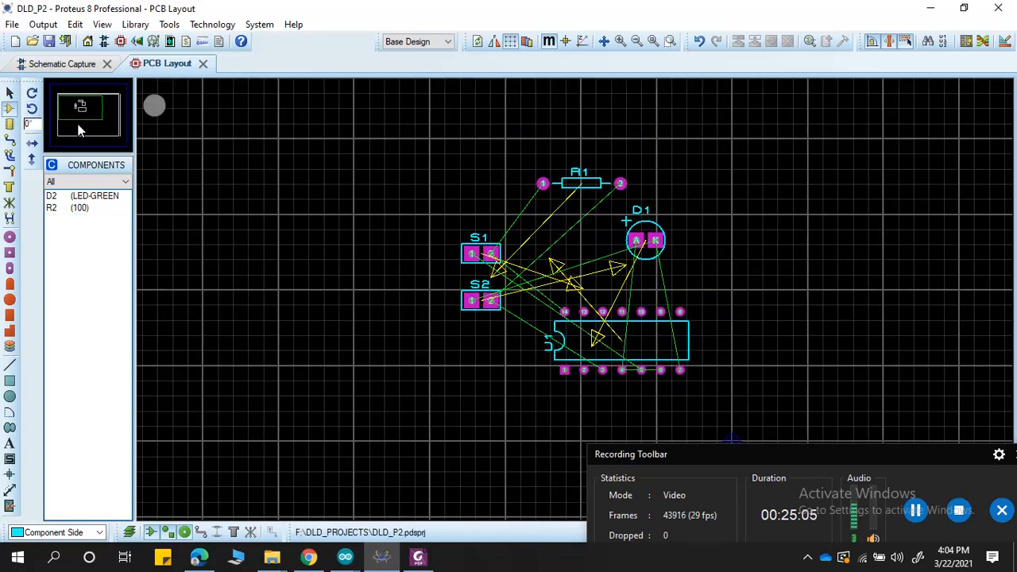
left_click(9, 93)
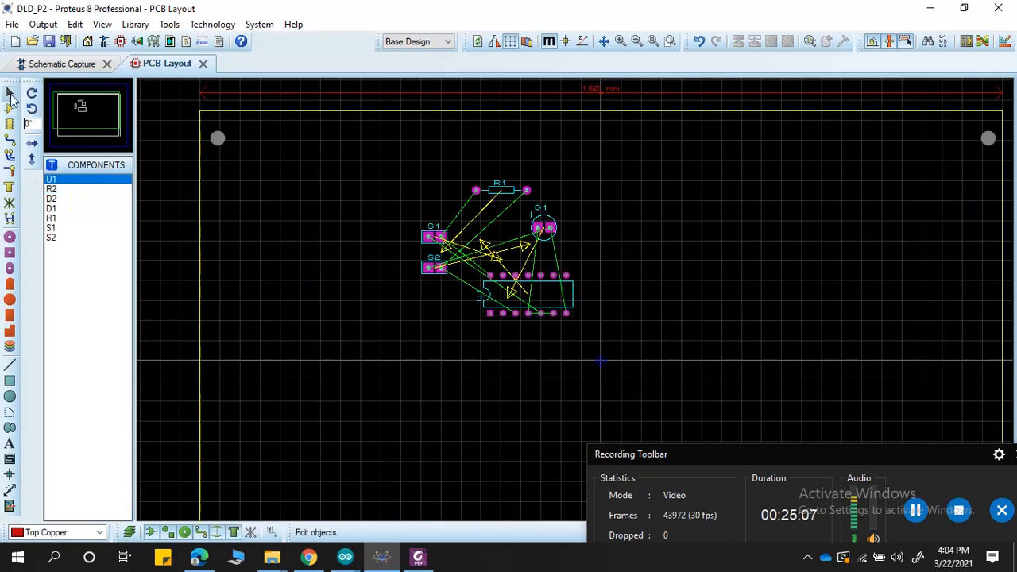
right_click(576, 300)
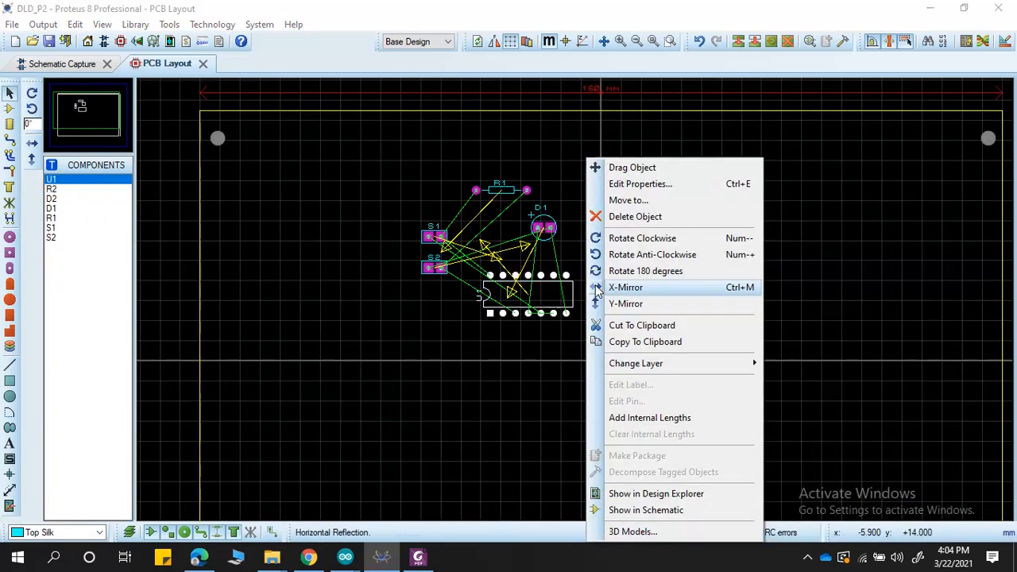
left_click(640, 254)
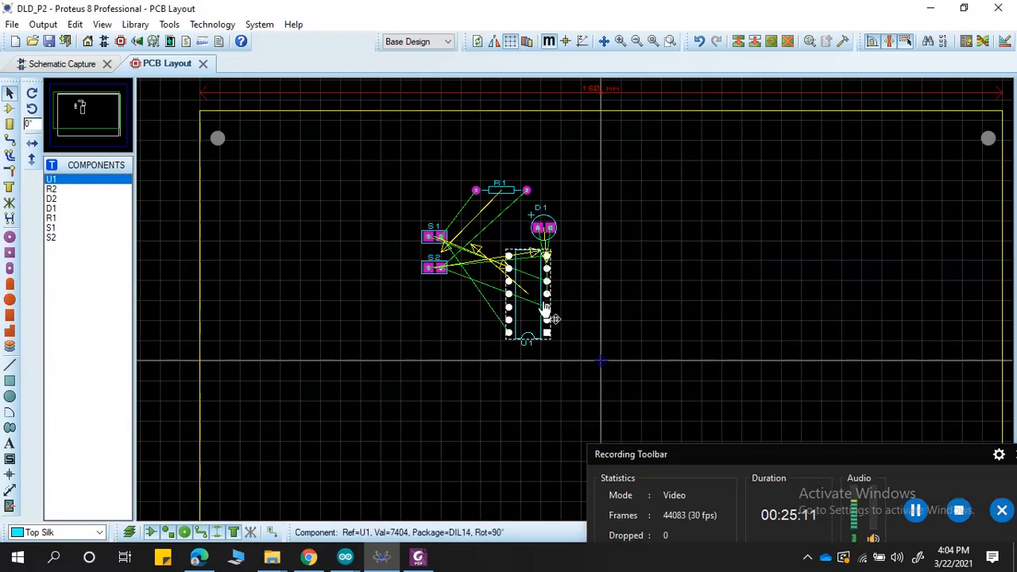
right_click(547, 311)
left_click(615, 254)
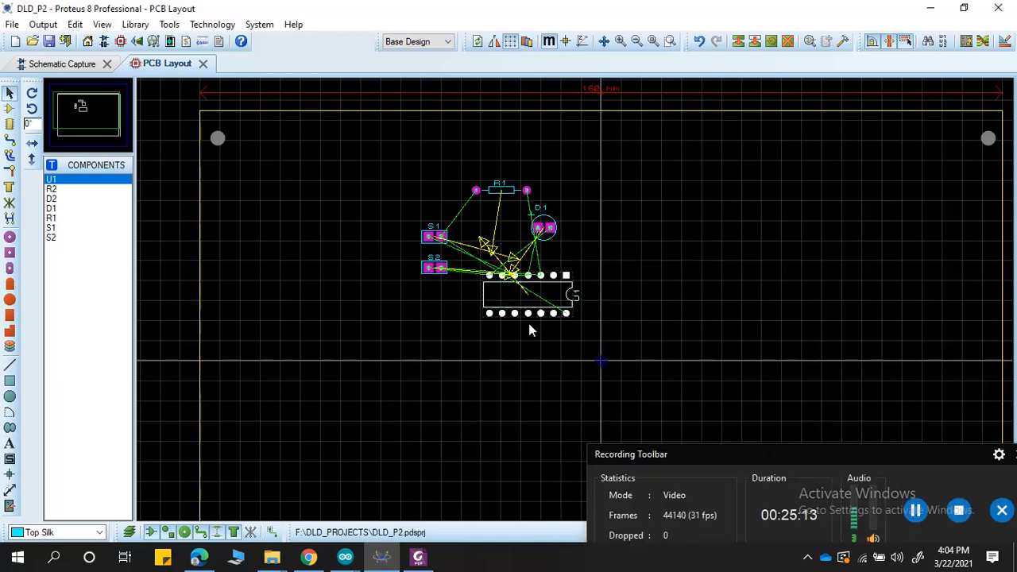
Step: Move button S2 further down from S1, level with the lower part of U1
scroll(531, 329, "up", 2)
left_click_drag(452, 303, 445, 388)
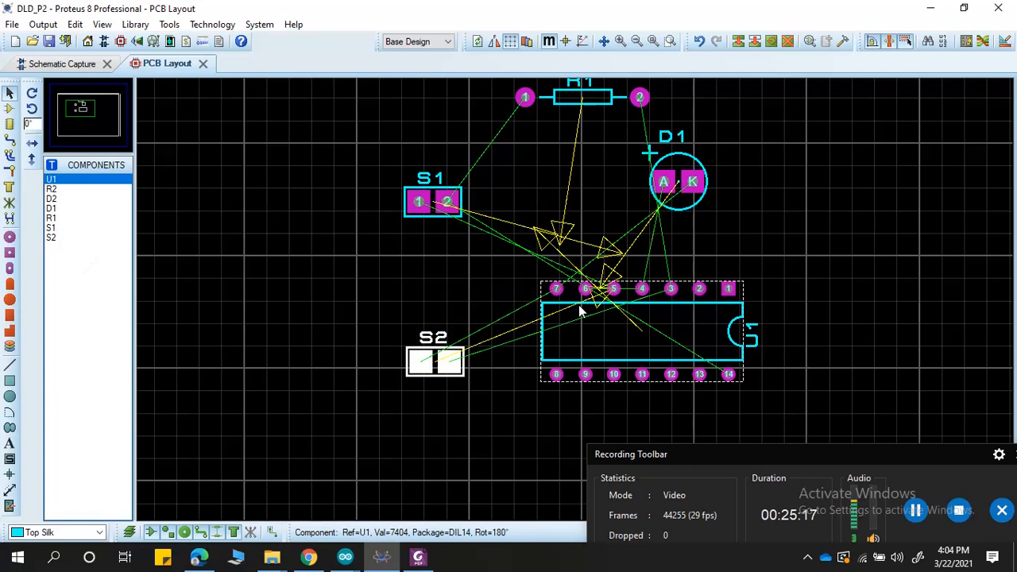
Step: Place LED D2 on the board above and to the right of D1
scroll(640, 254, "down", 1)
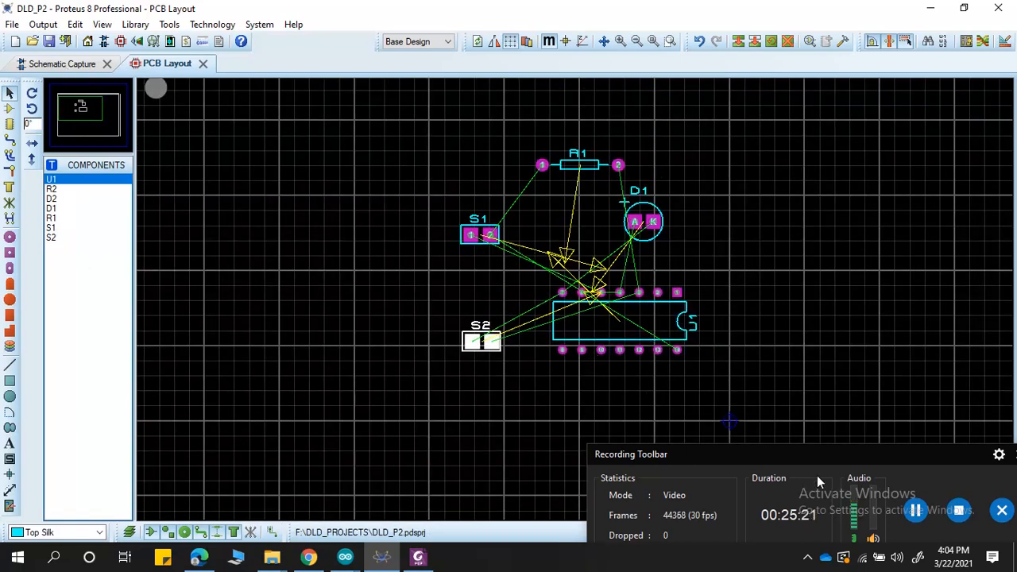
right_click(416, 237)
mouse_move(471, 249)
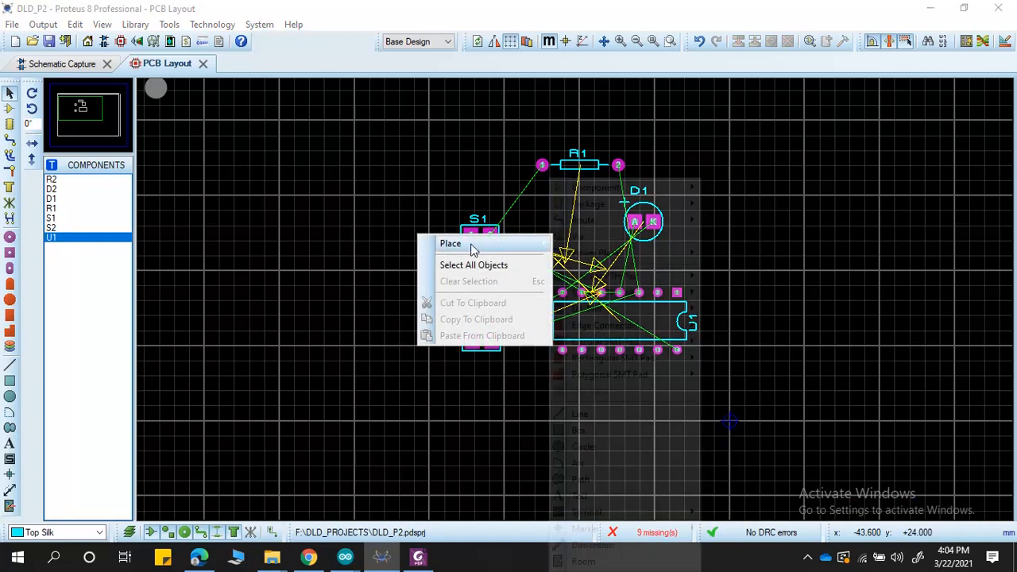
mouse_move(654, 190)
left_click(730, 184)
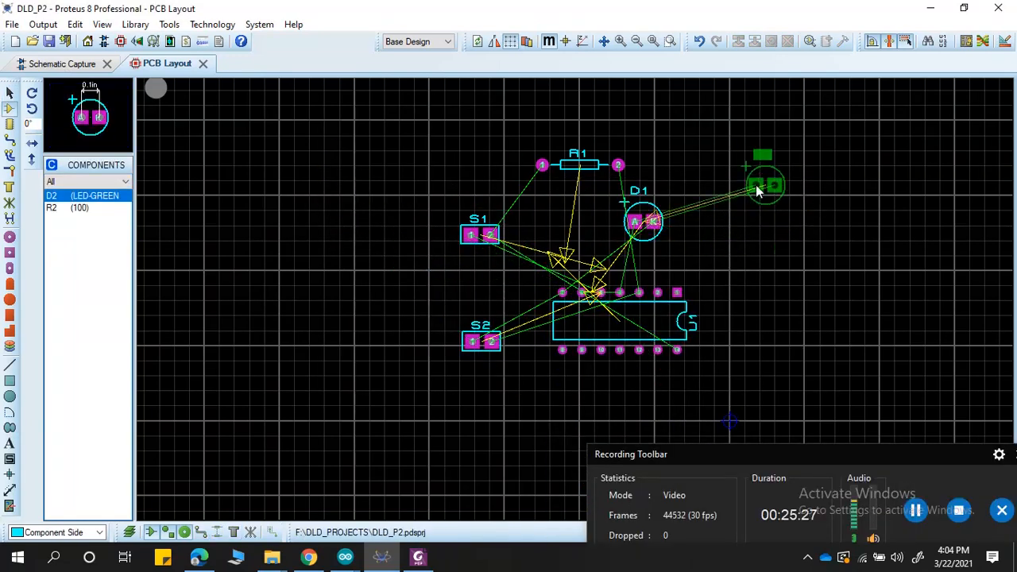
left_click(754, 145)
Step: Place the 100-ohm resistor R2 on the board to the right of U1, below D2
right_click(803, 227)
mouse_move(833, 236)
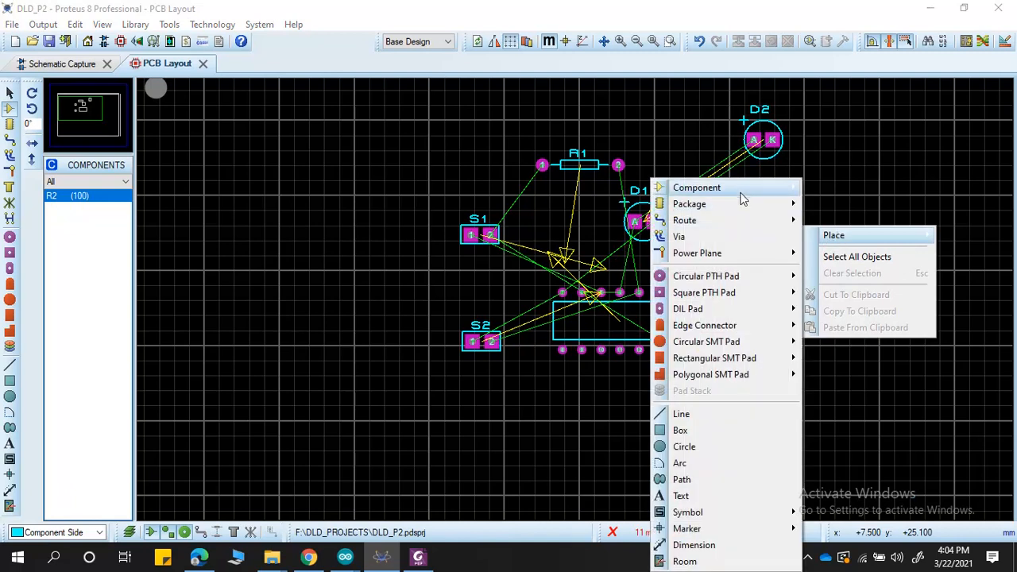
mouse_move(763, 188)
left_click(851, 188)
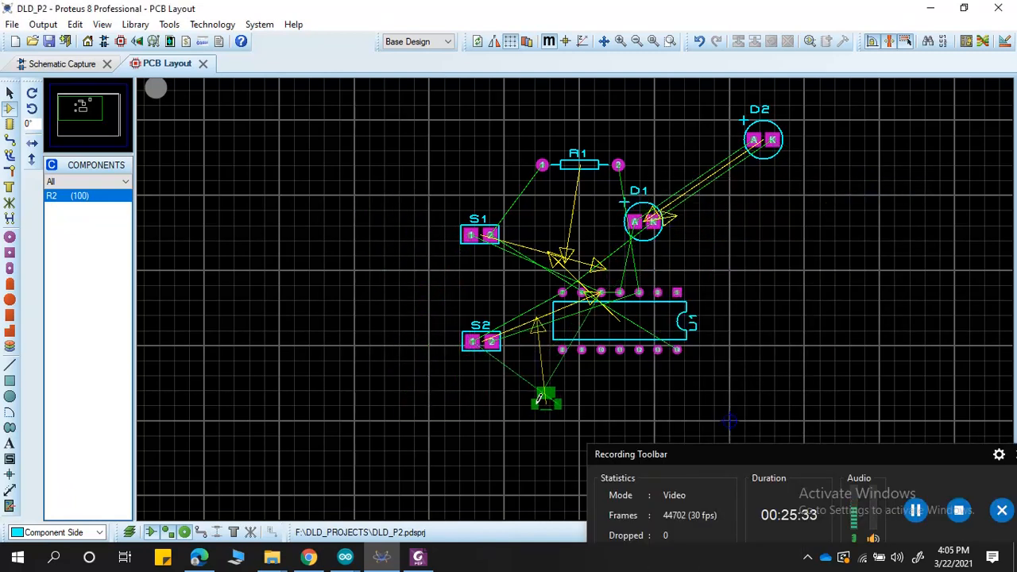
left_click(790, 288)
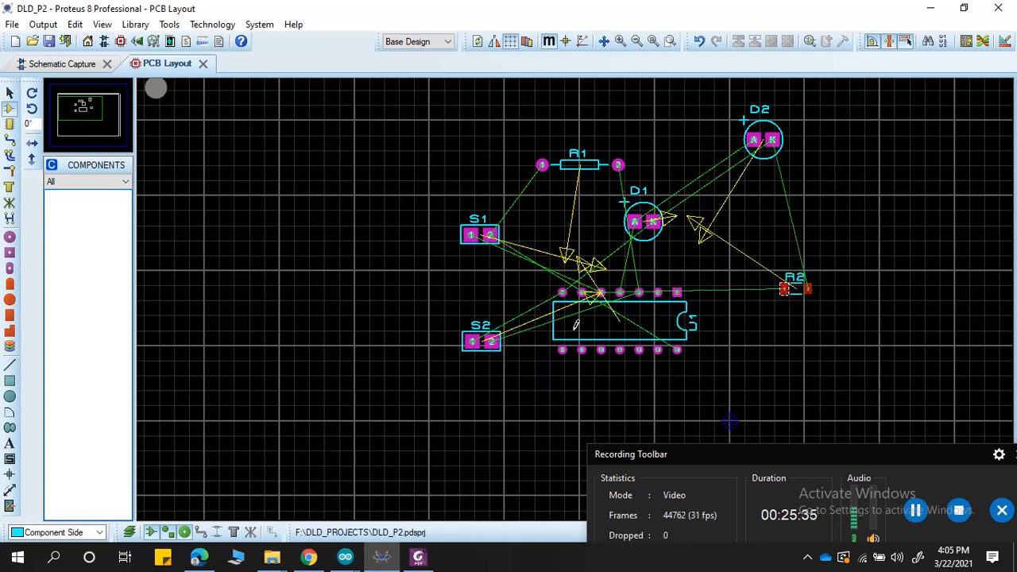
Step: Move resistor R1 to the left of S1 and rotate it anticlockwise so it stands vertically
scroll(575, 324, "up", 2)
scroll(576, 324, "down", 1)
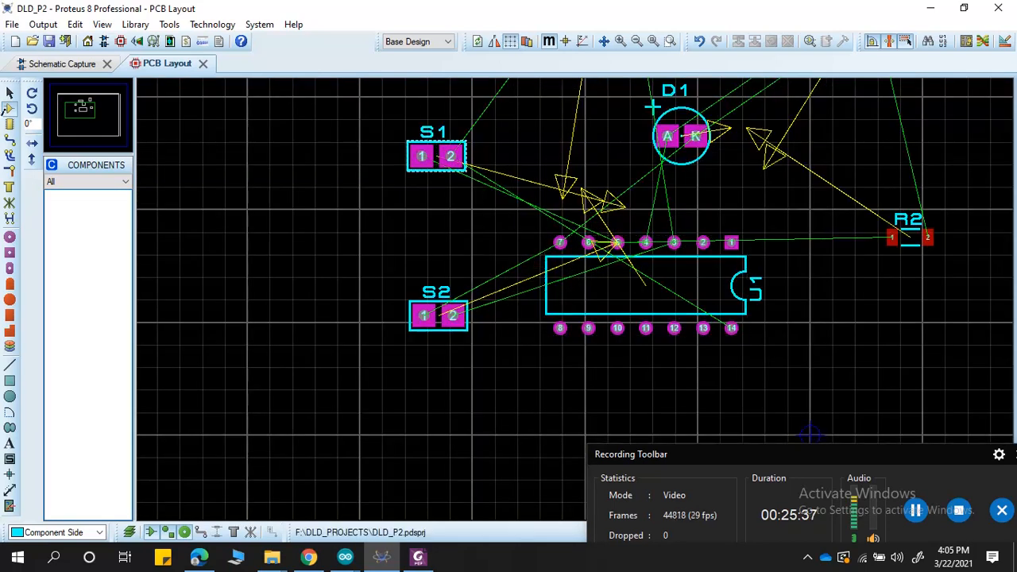
left_click(9, 93)
scroll(582, 216, "down", 3)
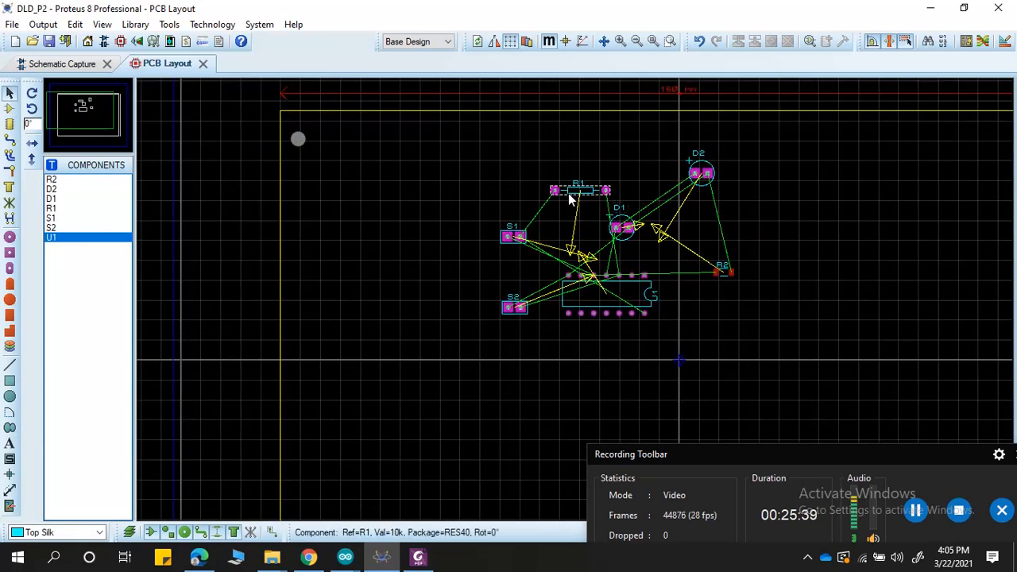
left_click_drag(577, 205, 444, 207)
right_click(445, 206)
left_click(530, 255)
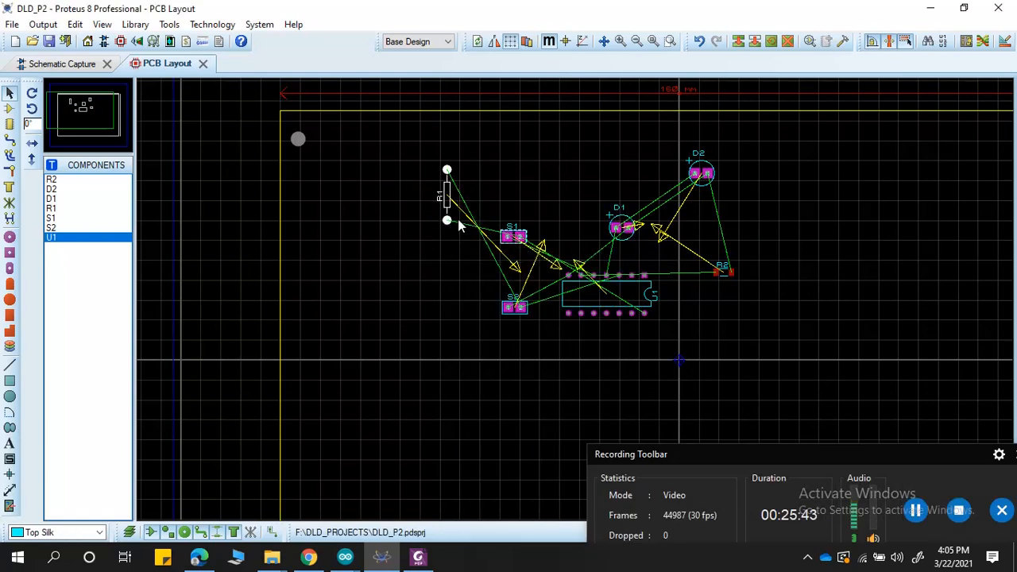
Step: Rotate button S1 anticlockwise and position it directly below R1, in line with R1's pin 1
scroll(598, 338, "up", 1)
scroll(644, 364, "up", 1)
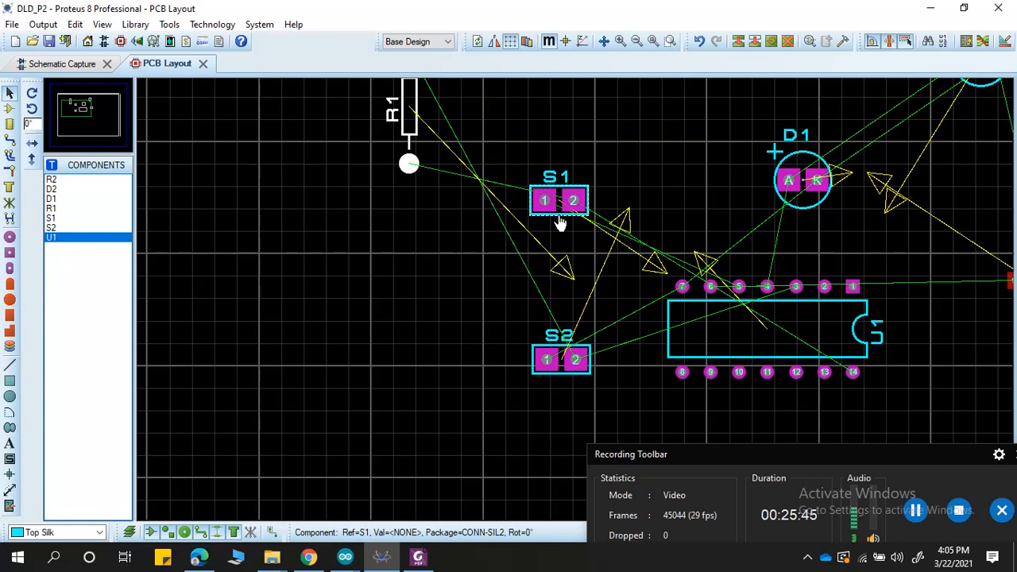
left_click_drag(560, 223, 400, 292)
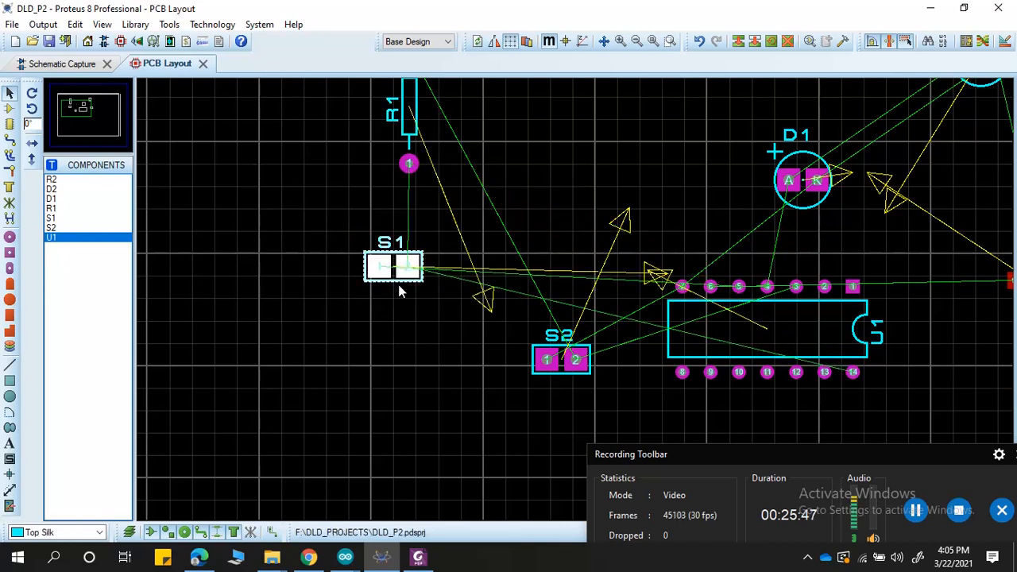
right_click(409, 286)
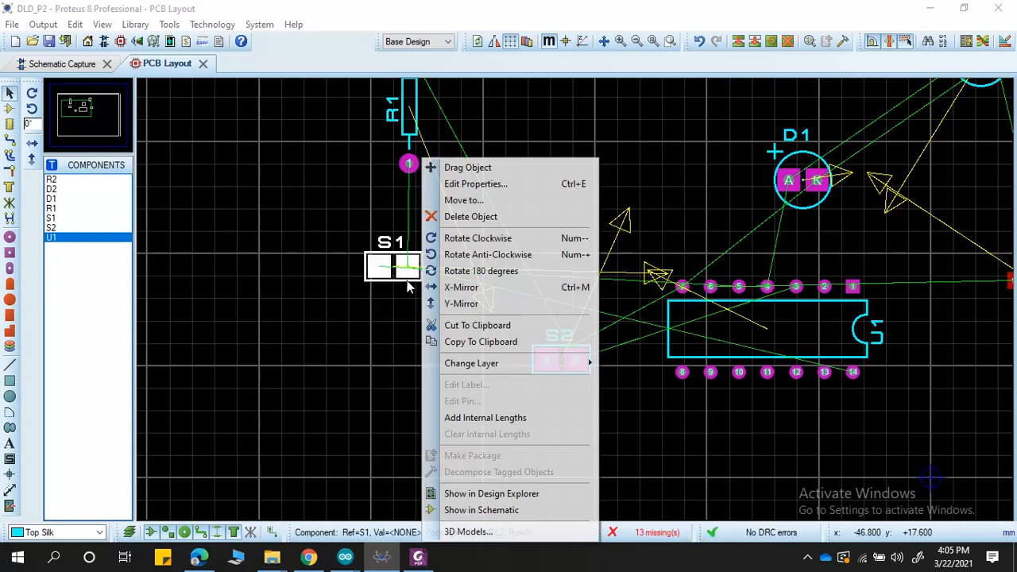
left_click(486, 254)
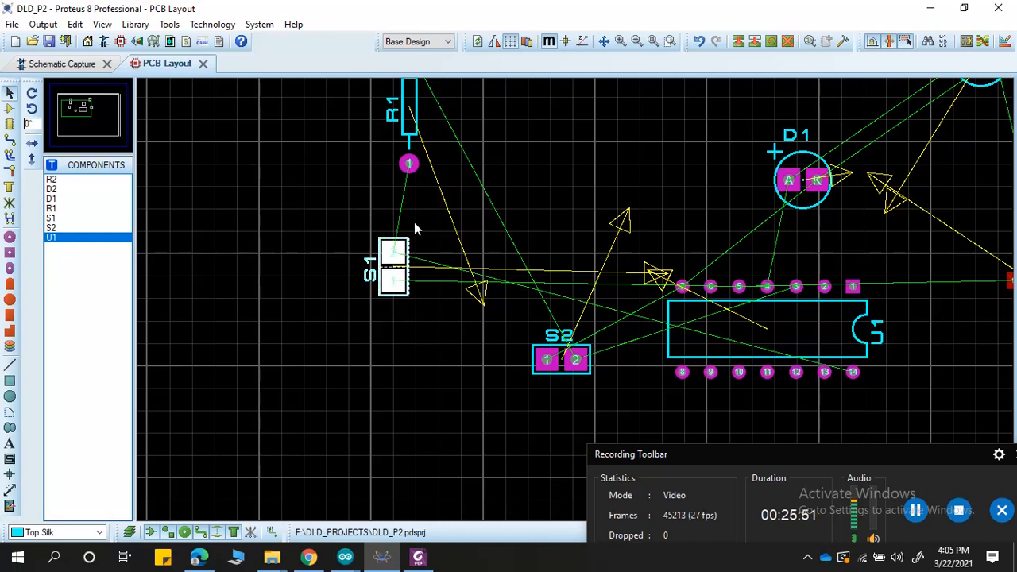
left_click_drag(418, 249, 421, 198)
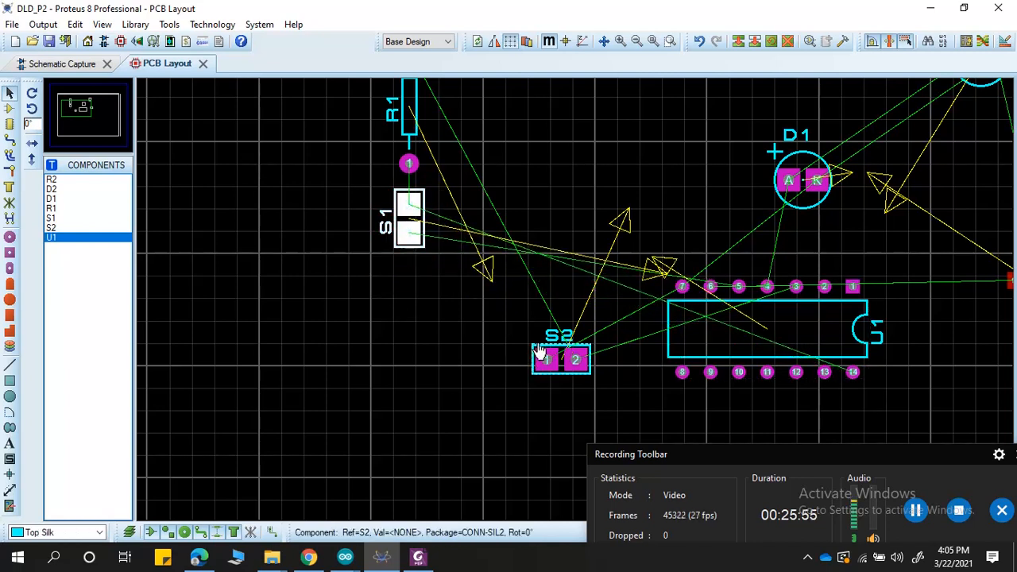
Step: Move button S2 to the open area below and to the left of S1
left_click_drag(541, 355, 308, 485)
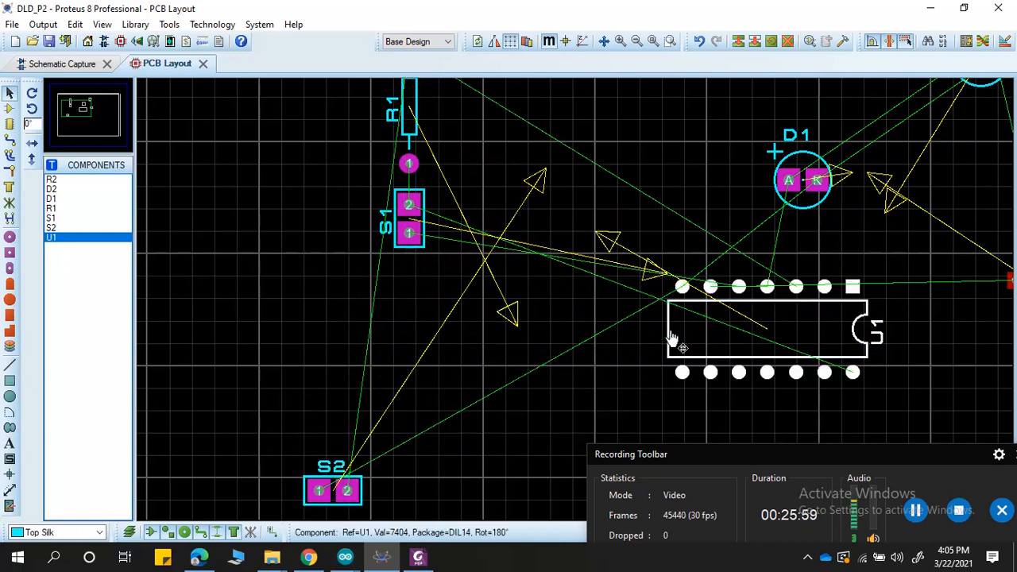
Step: Move U1 to just beside S1, and place LED D1 above U1's pins 6 and 7, rotated 180 degrees
left_click_drag(670, 337, 459, 284)
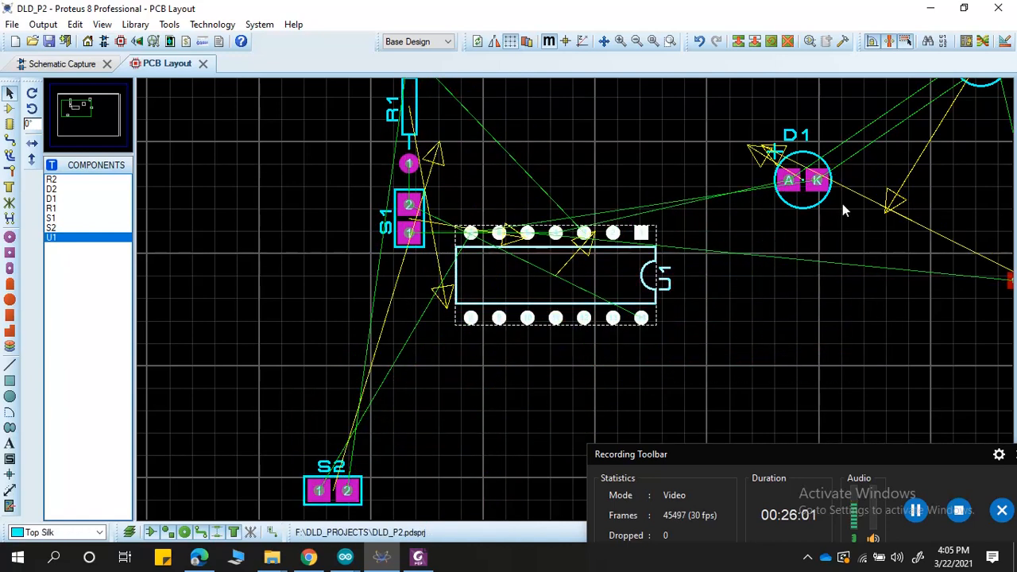
mouse_move(810, 214)
left_mouse_down()
mouse_move(821, 227)
mouse_move(747, 401)
mouse_move(509, 429)
mouse_move(529, 462)
mouse_move(558, 294)
mouse_move(498, 179)
left_mouse_up()
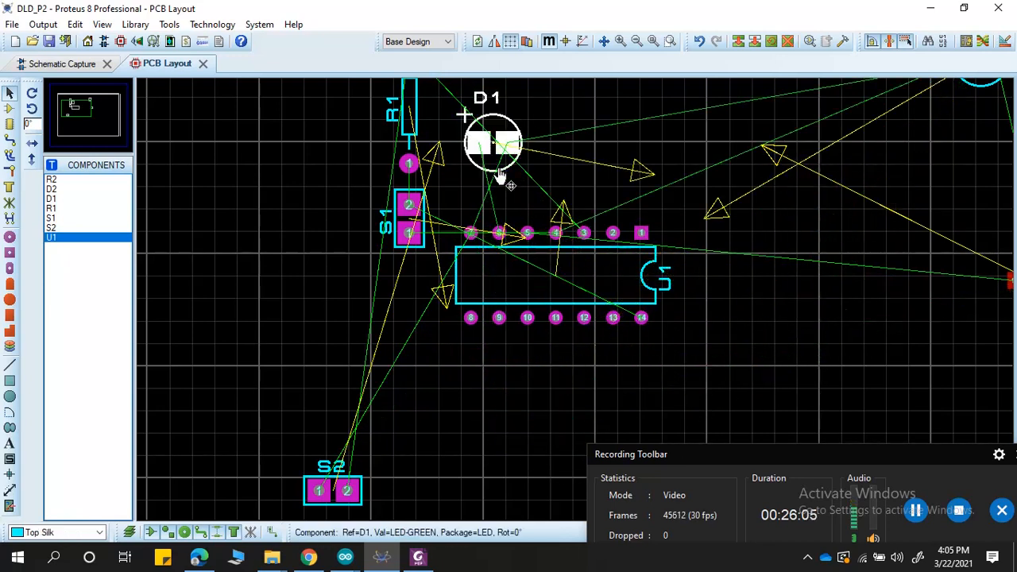
right_click(524, 160)
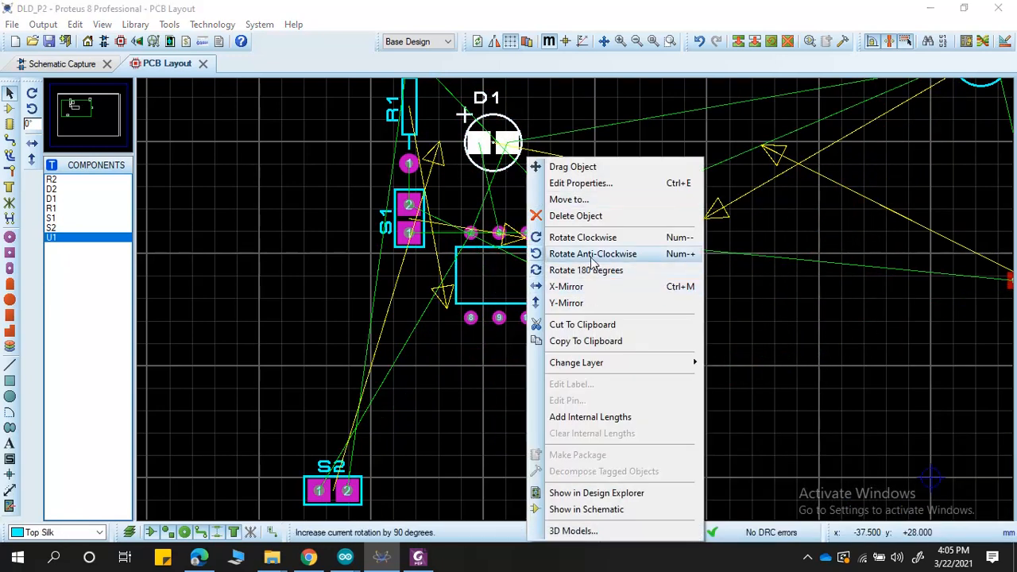
left_click(592, 270)
scroll(592, 270, "down", 1)
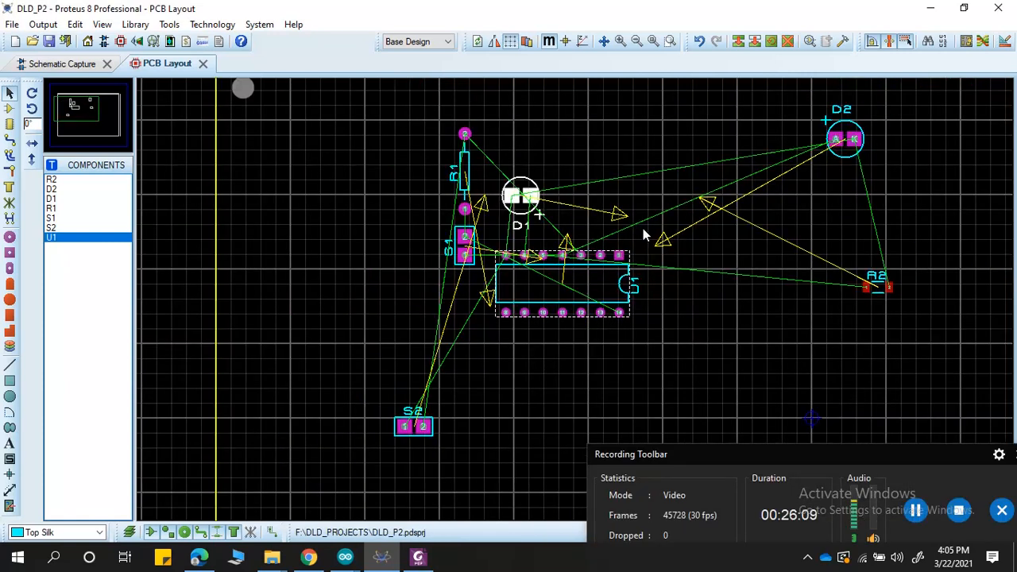
Step: Move LED D2 to the right of D1 and place resistor R2 between D2 and U1
left_click_drag(846, 139, 605, 191)
scroll(867, 296, "up", 1)
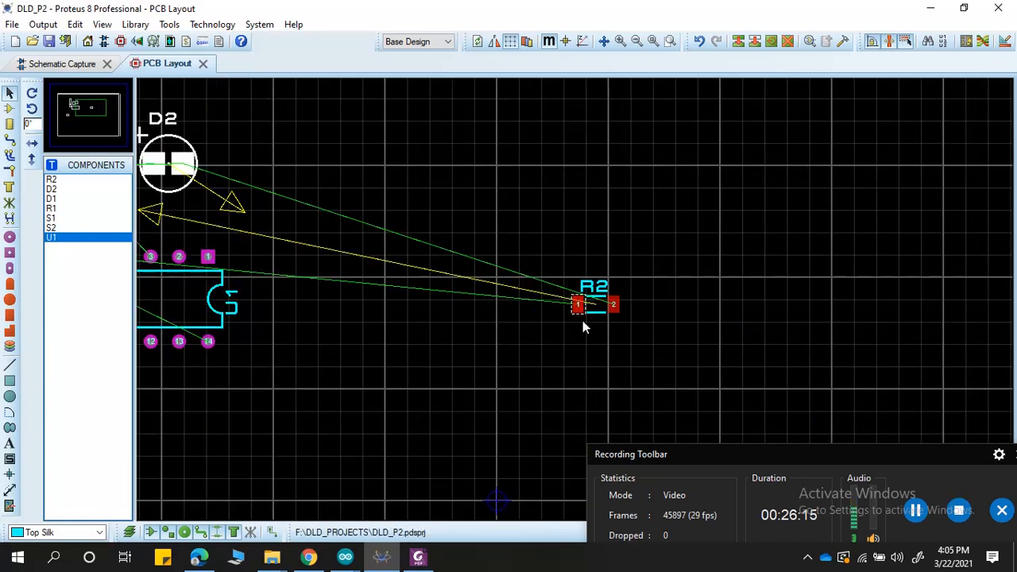
left_click_drag(592, 319, 179, 242)
scroll(469, 295, "down", 3)
scroll(578, 307, "up", 3)
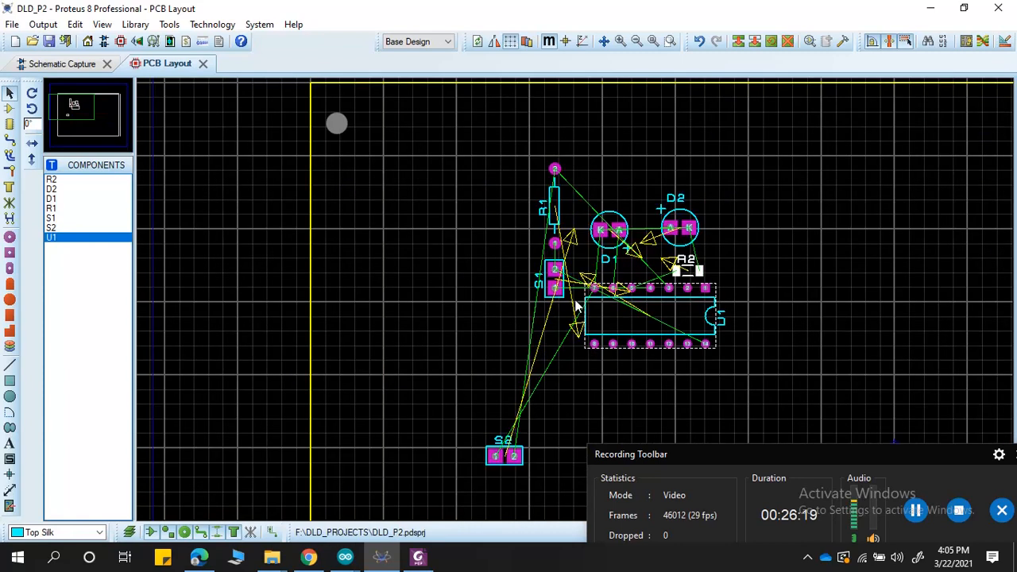
scroll(577, 308, "up", 2)
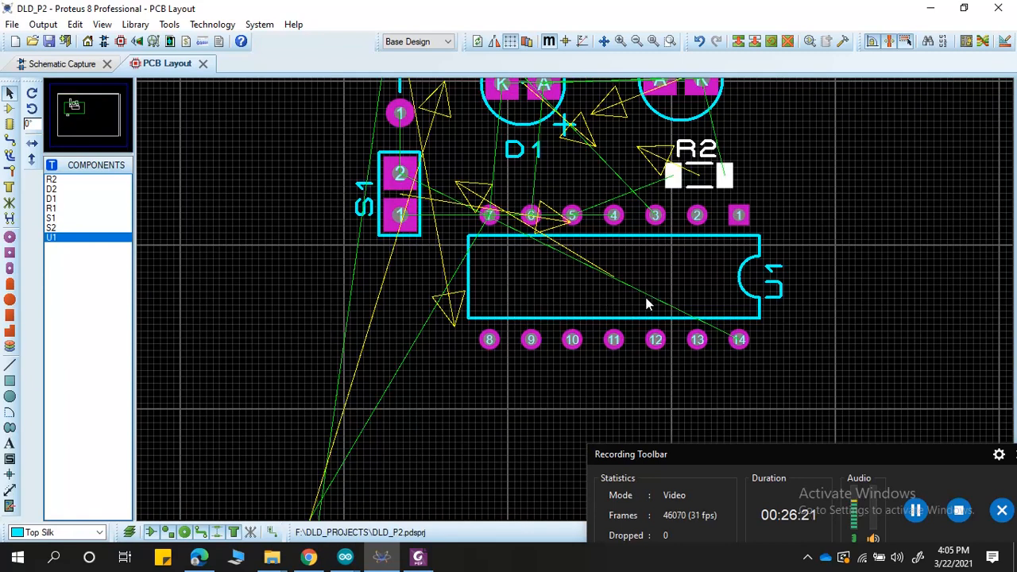
Step: Move U1 slightly down to leave more space between it and R2
left_click_drag(624, 326, 628, 382)
scroll(567, 345, "down", 2)
scroll(494, 413, "up", 1)
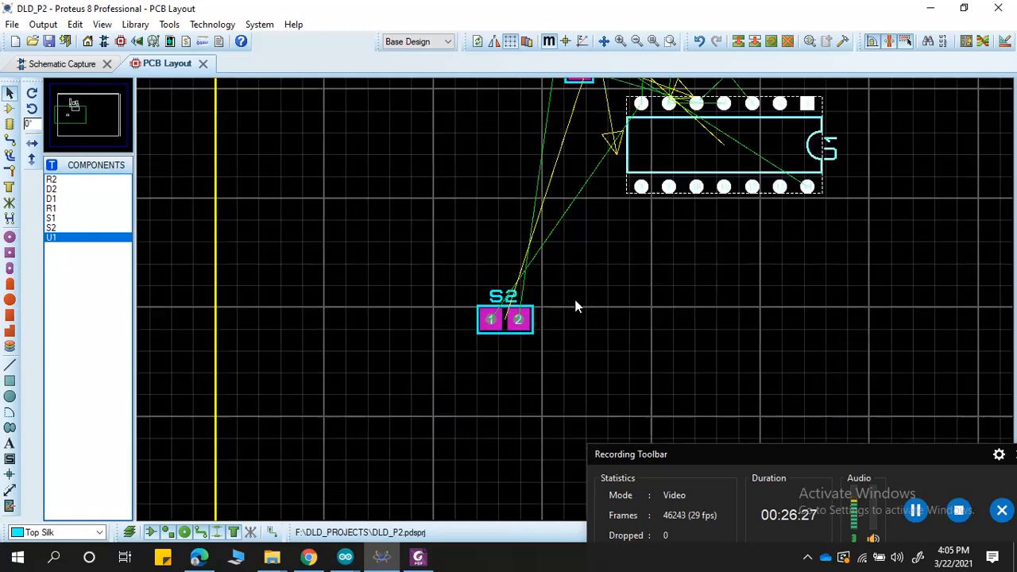
Step: Move button S2 to directly below U1, centred on the chip
left_click_drag(529, 316, 758, 250)
scroll(758, 250, "down", 2)
scroll(647, 211, "up", 2)
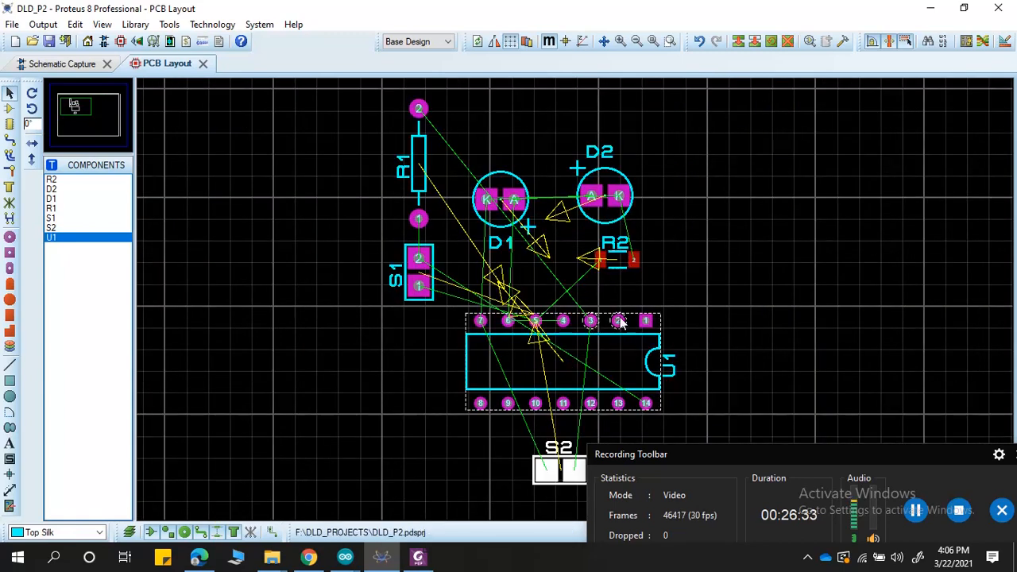
scroll(640, 265, "down", 1)
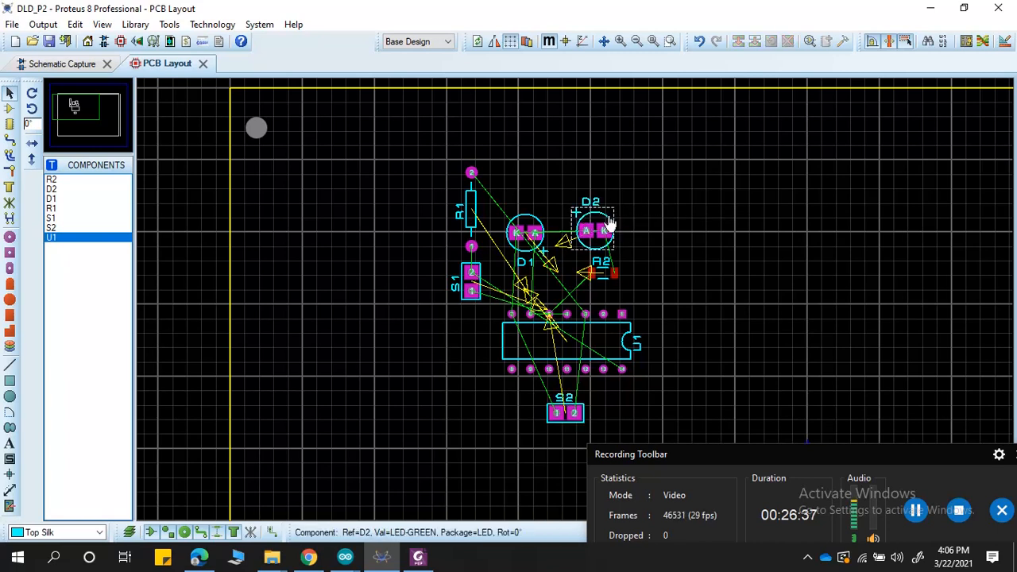
Step: Line D2 up level with D1, and move S2 to the right of R2, rotated anticlockwise to stand vertically
mouse_move(604, 223)
left_mouse_down()
mouse_move(663, 198)
mouse_move(669, 154)
mouse_move(591, 230)
mouse_move(603, 227)
left_mouse_up()
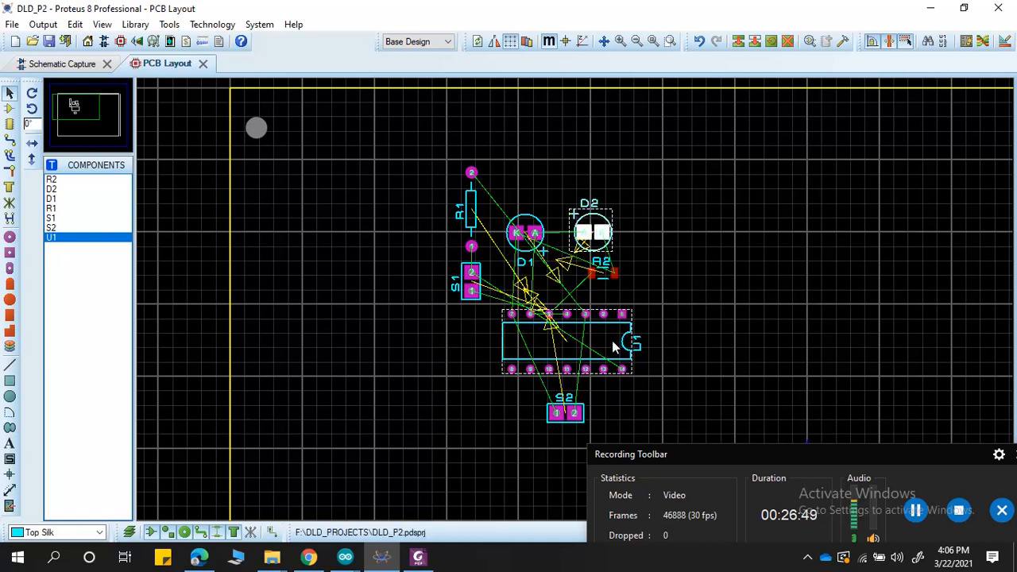
left_click_drag(588, 413, 691, 261)
scroll(683, 294, "up", 2)
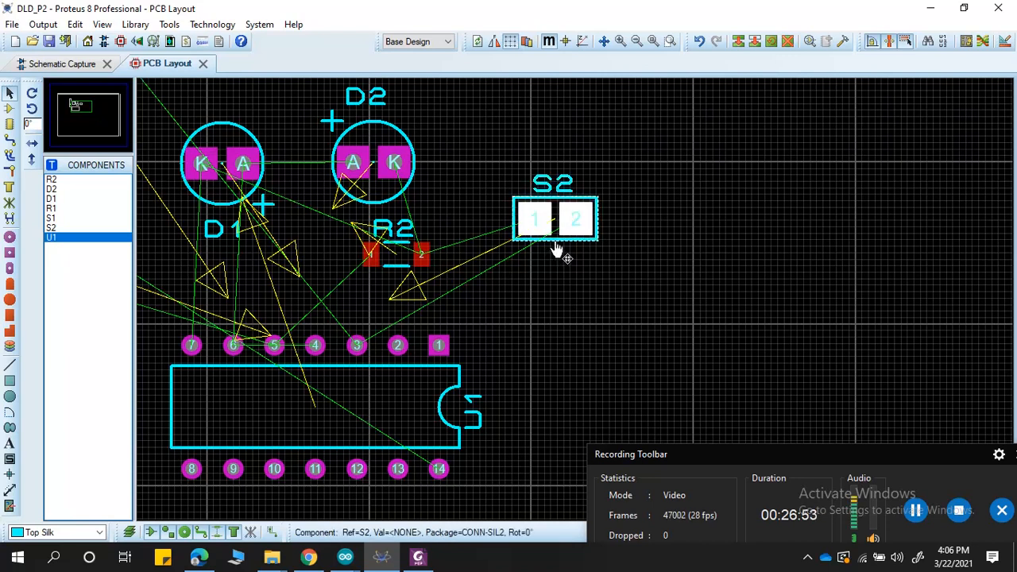
right_click(557, 243)
left_click(621, 255)
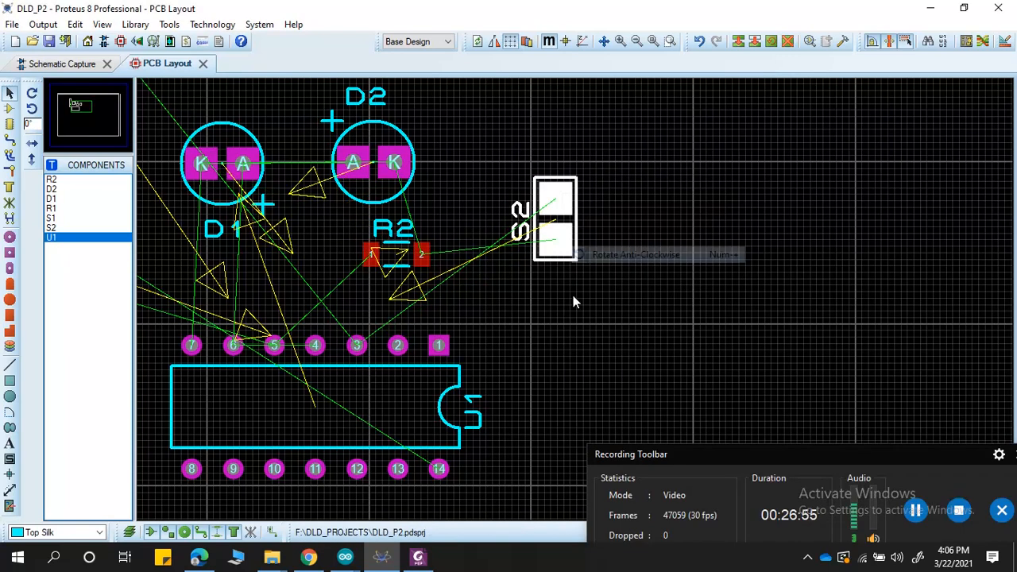
Step: Move U1 further down and place S2 between R2 and U1's pin 1
left_click_drag(350, 453, 335, 515)
left_click(552, 232)
left_click_drag(552, 232, 418, 342)
scroll(446, 363, "down", 3)
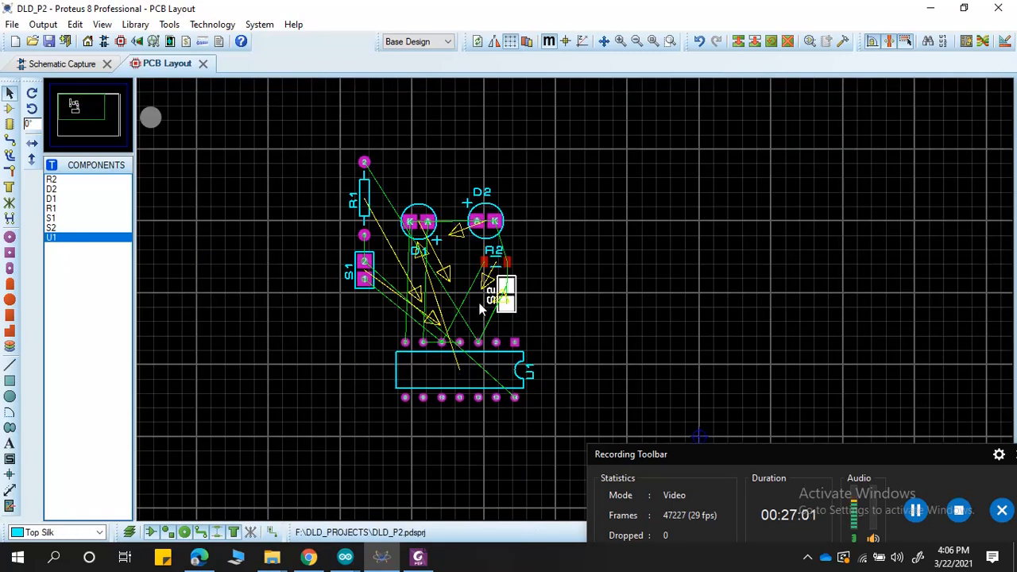
scroll(577, 306, "up", 2)
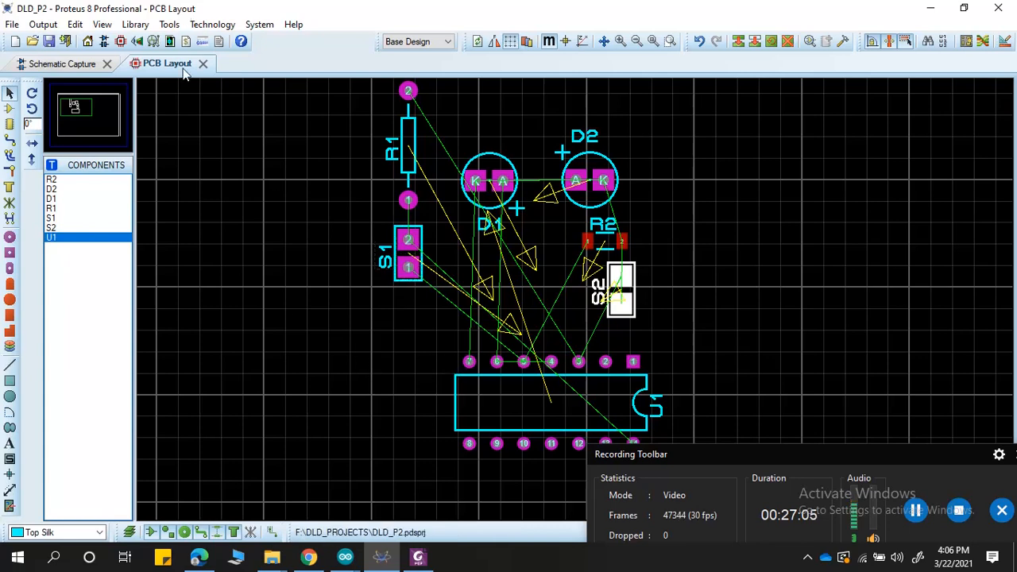
Step: Render the board in 3D, examine the component placement from different angles, and return to the PCB layout
left_click(140, 46)
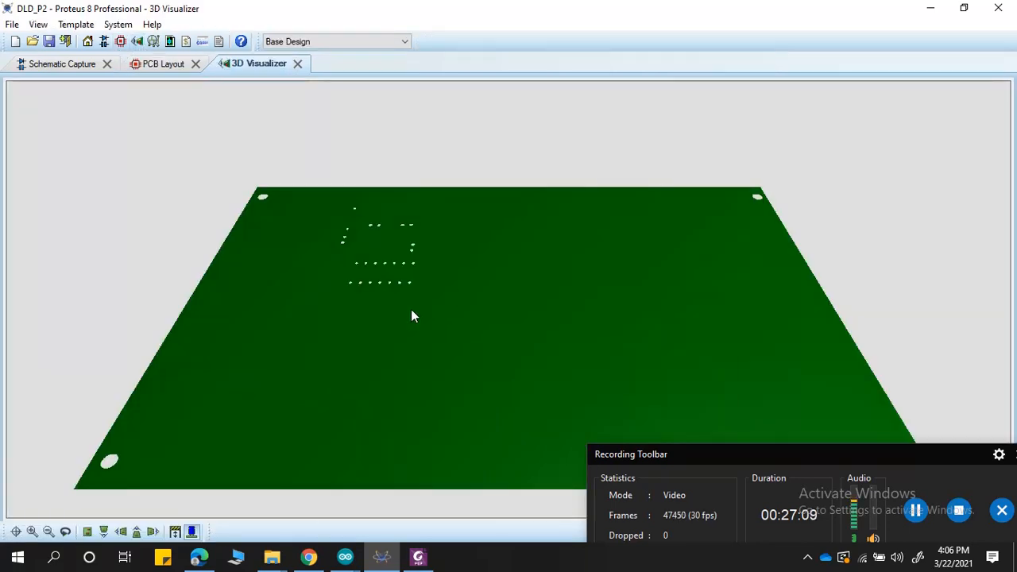
left_click(411, 309)
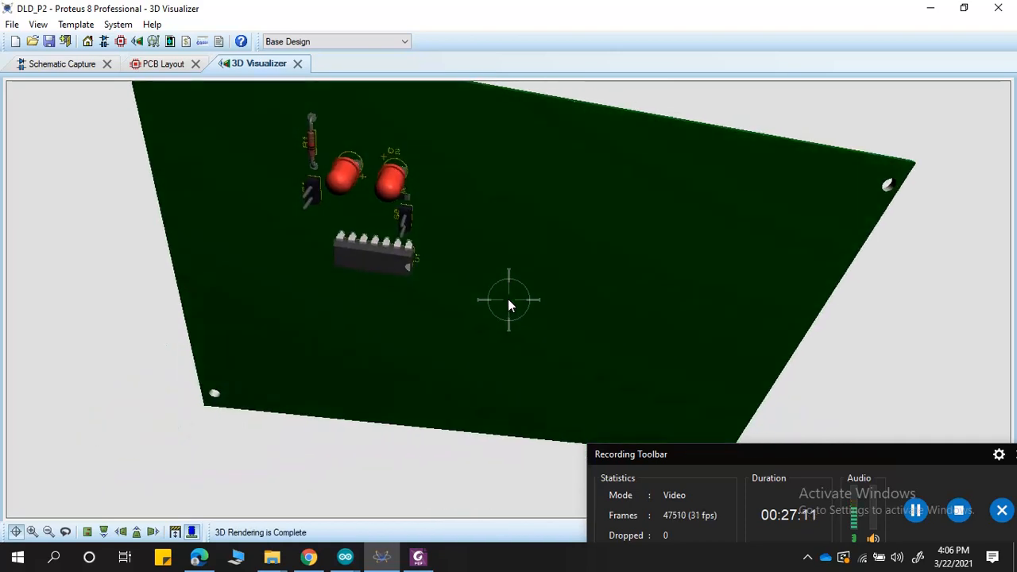
left_click_drag(508, 300, 509, 303)
left_click_drag(429, 285, 508, 300)
right_click(509, 299)
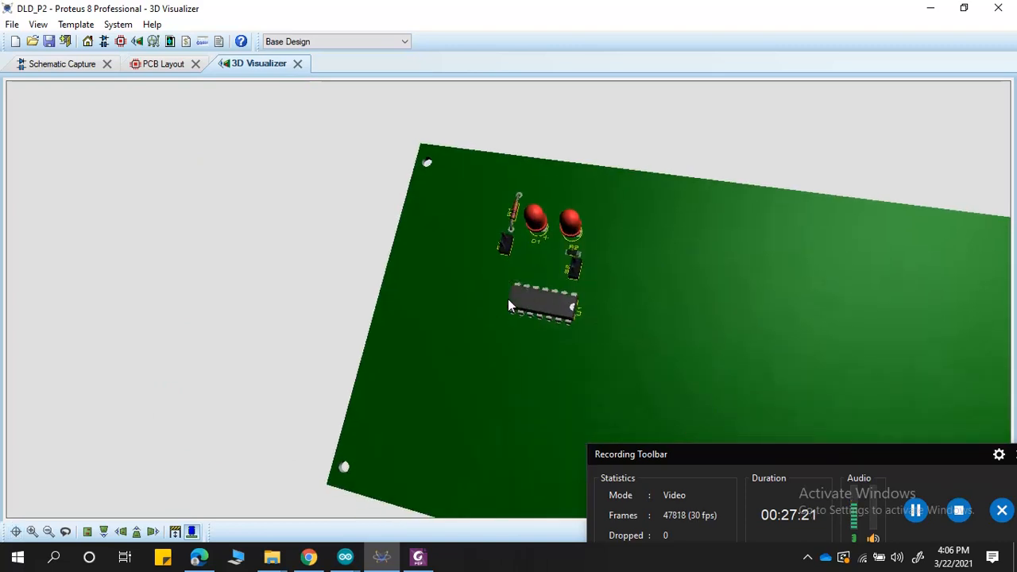
left_click(162, 64)
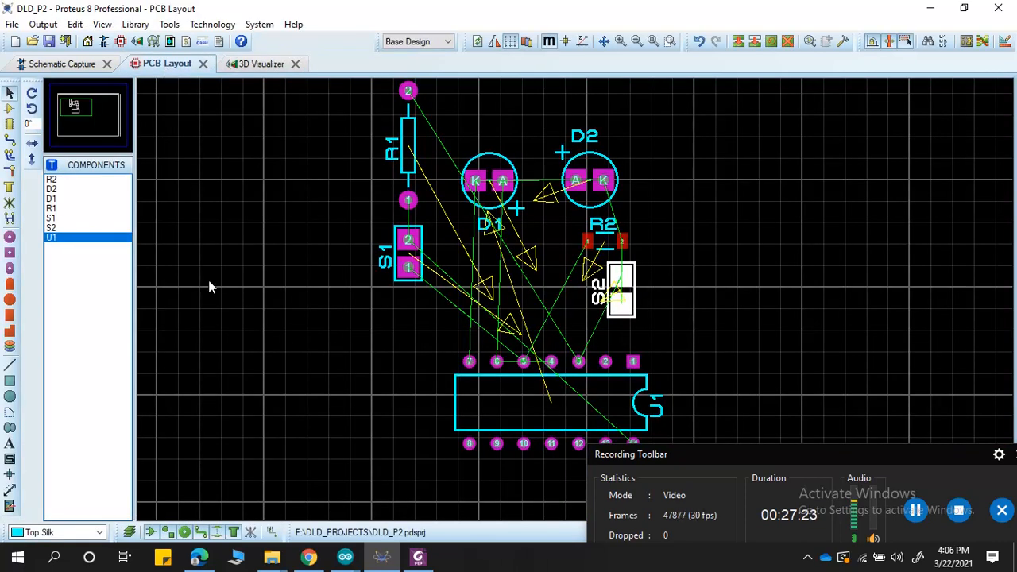
Step: Route a bottom-copper trace from S1's pin 2 to R1's pin 1
left_click(11, 141)
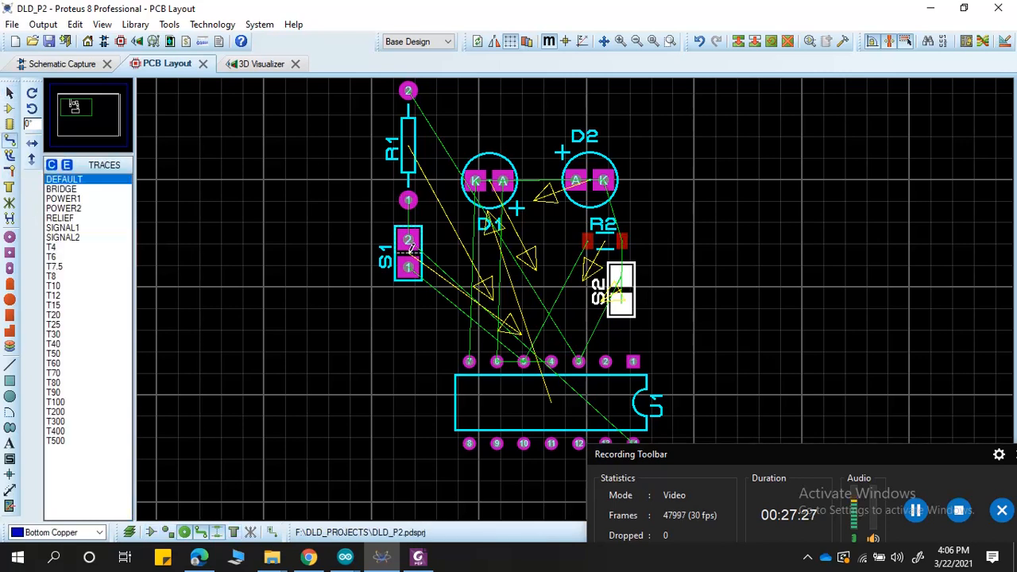
left_click(55, 344)
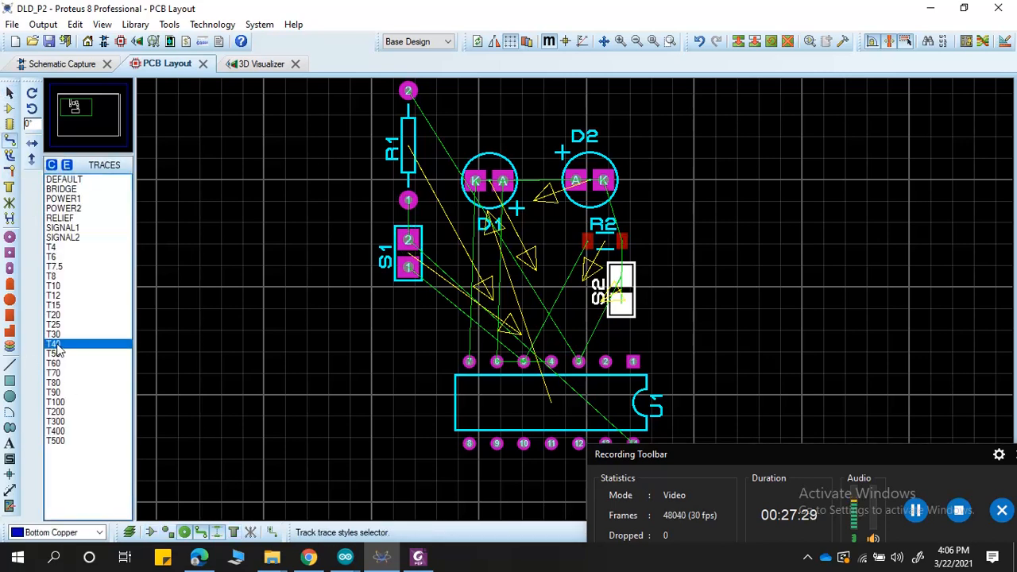
left_click(407, 239)
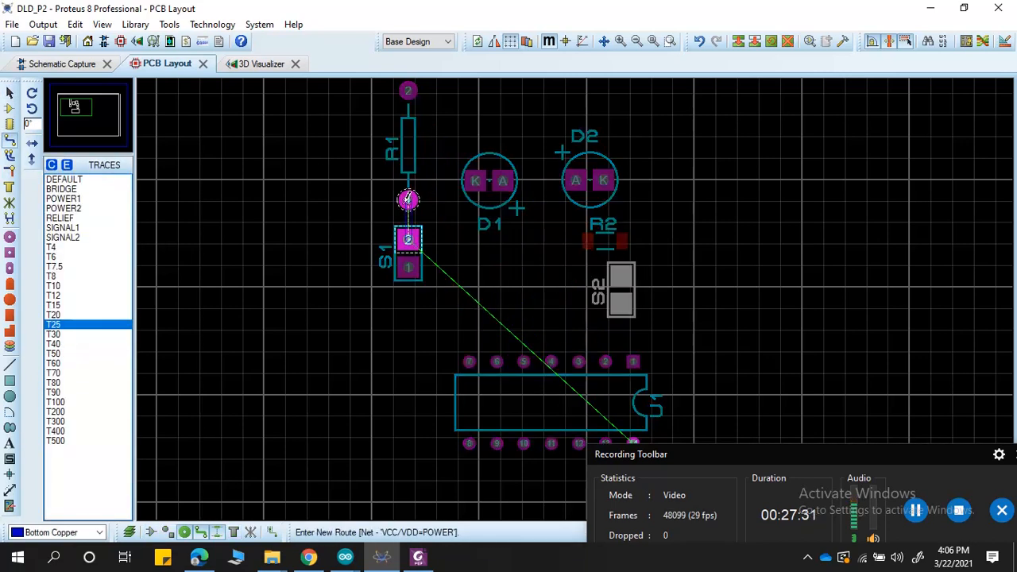
key("Escape")
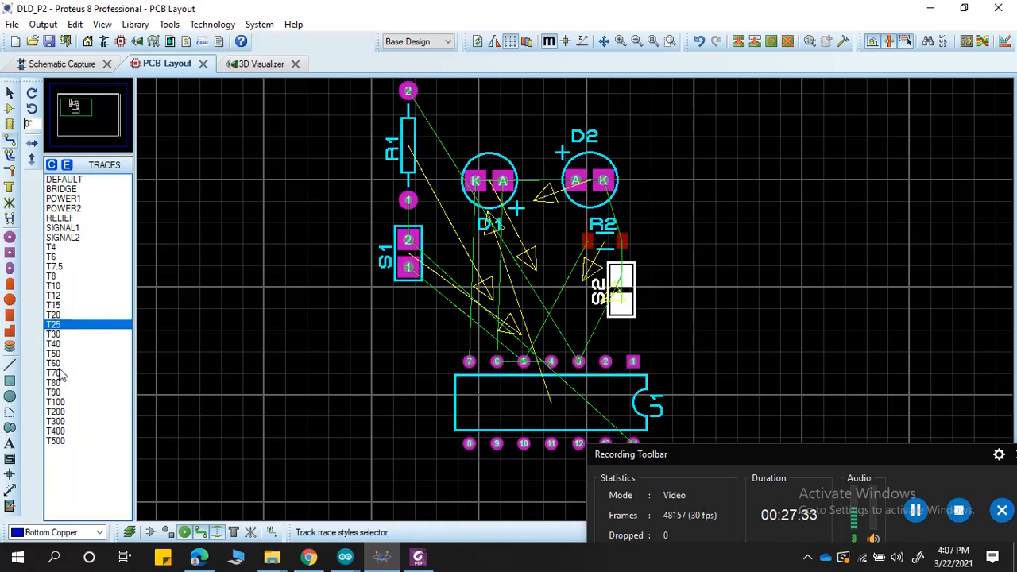
left_click(56, 345)
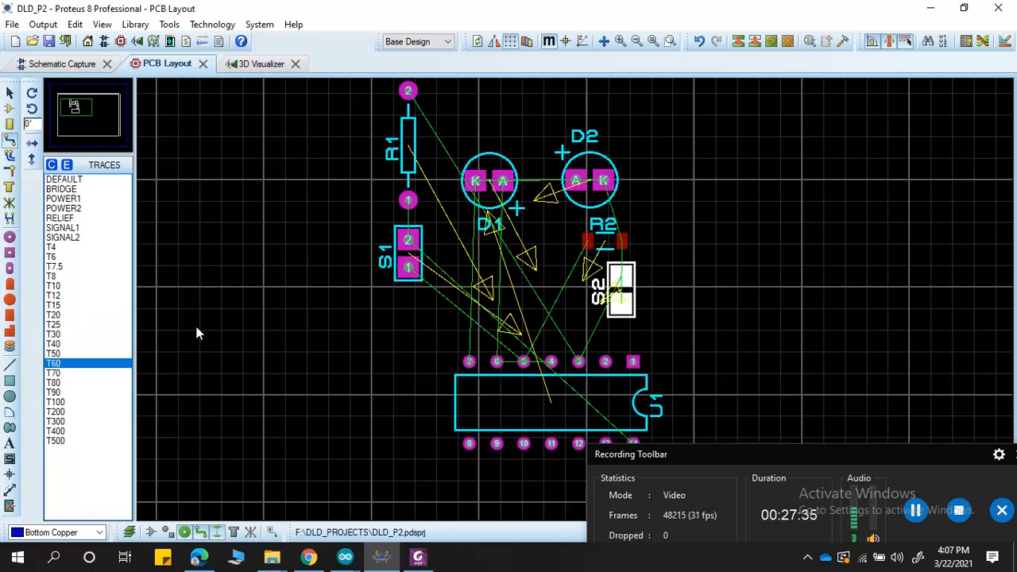
left_click(407, 238)
left_click(408, 200)
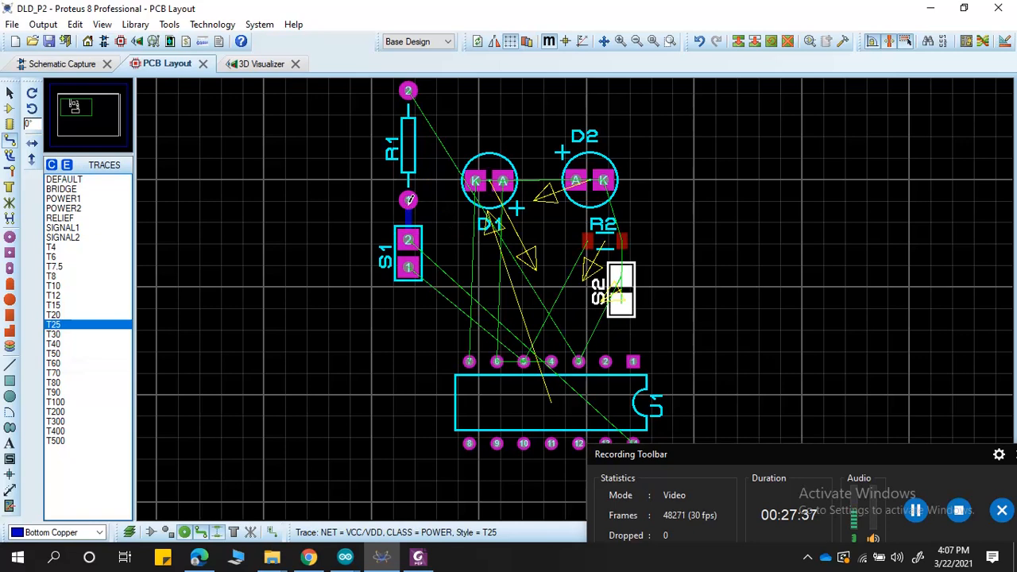
Step: Try routing a bottom-copper trace from R1's pin 2 above and around the LEDs to S2's pin 2
left_click(410, 90)
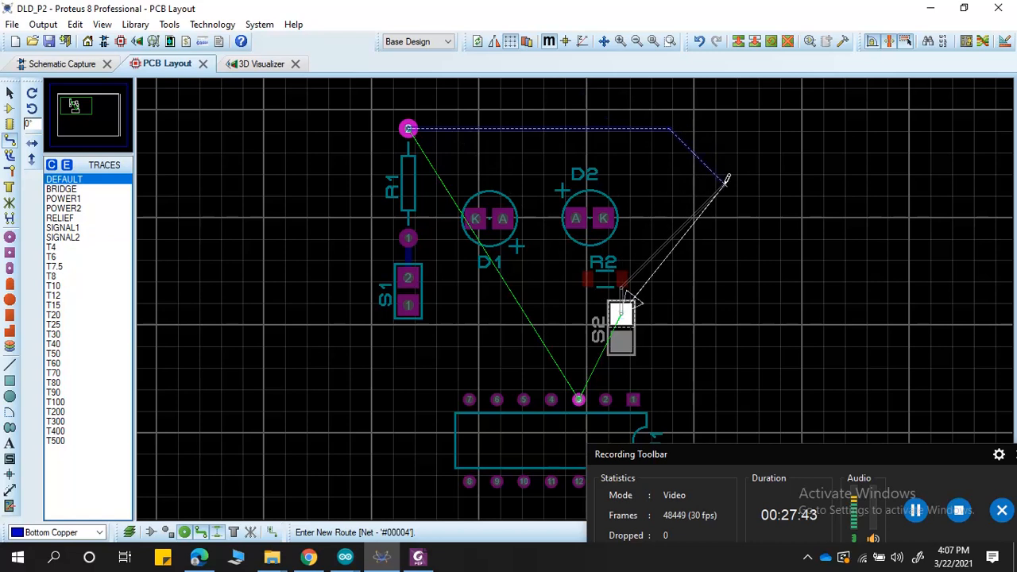
left_click(725, 184)
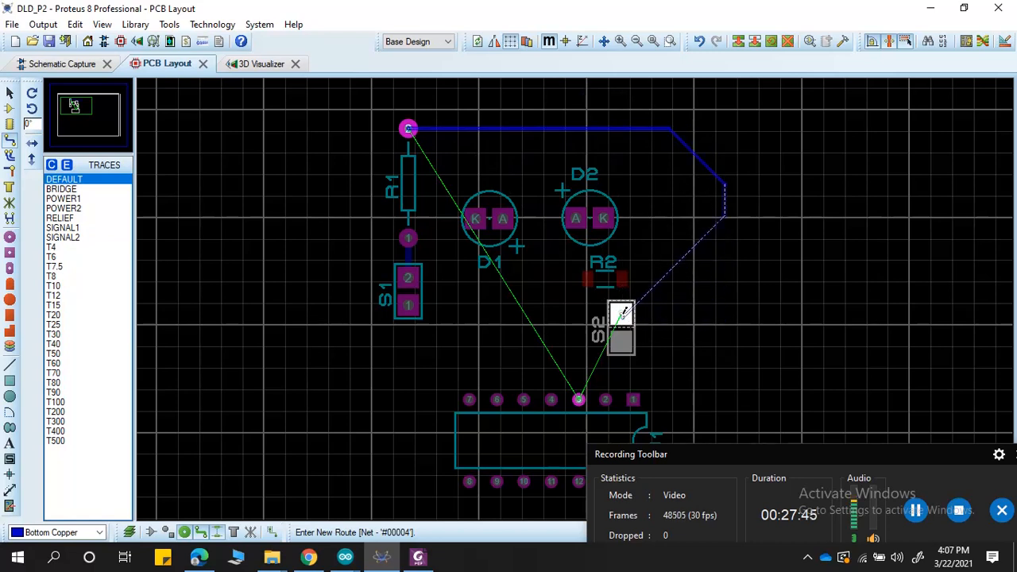
left_click(622, 313)
scroll(628, 333, "up", 2)
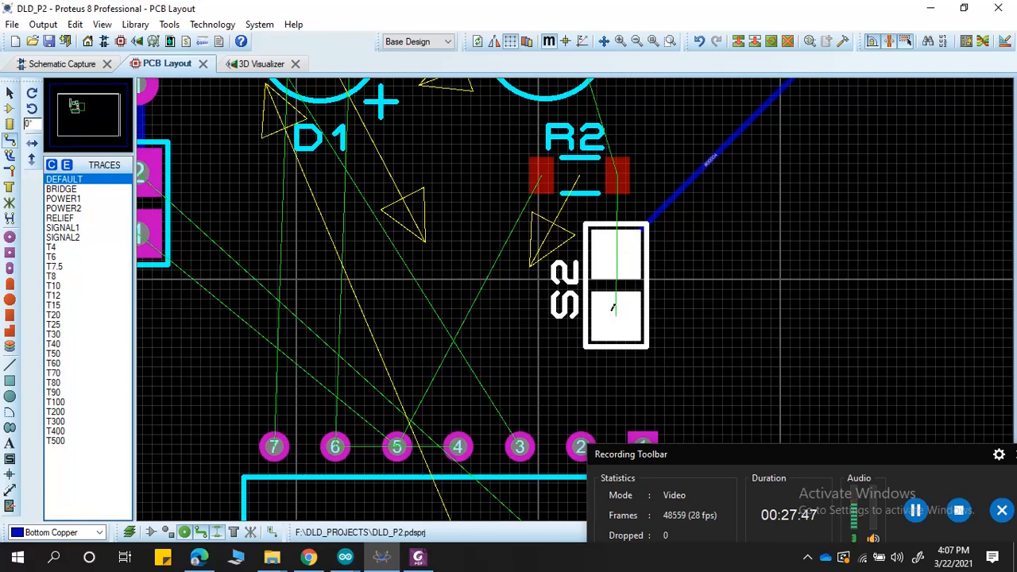
left_click(615, 316)
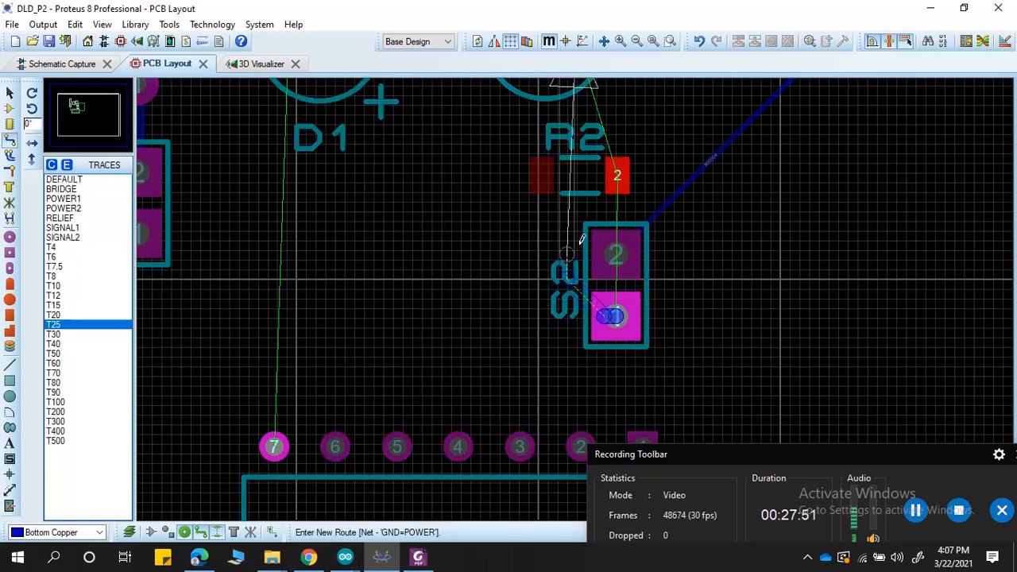
key("Escape")
Step: Move button S2 to the right of R2, with its pin 1 level with R2
left_click(9, 93)
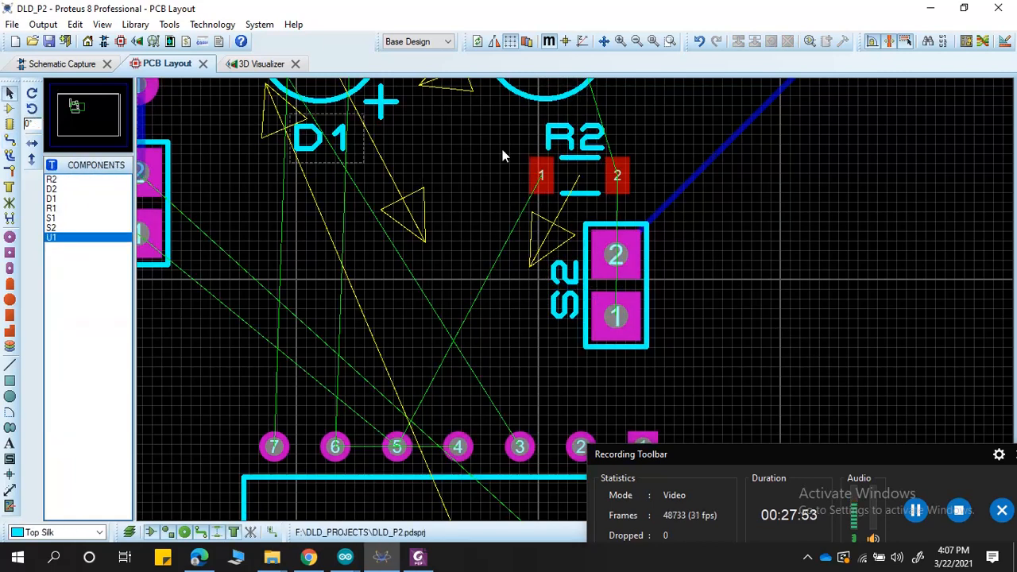
left_click_drag(624, 232, 739, 131)
scroll(668, 229, "down", 2)
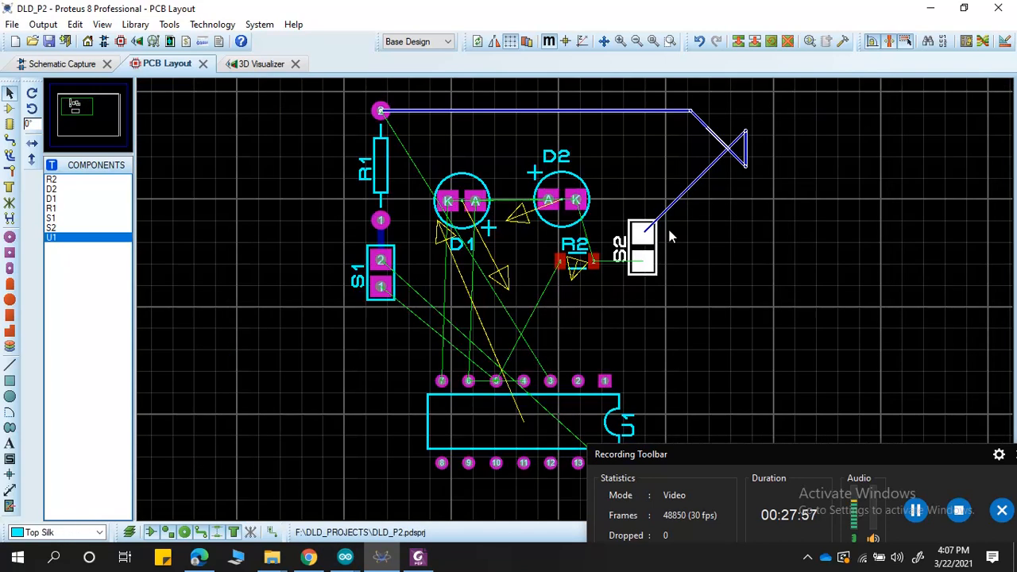
Step: Delete the trace that runs from R1's pin 2 to S2's pin 2
scroll(667, 226, "up", 1)
right_click(564, 263)
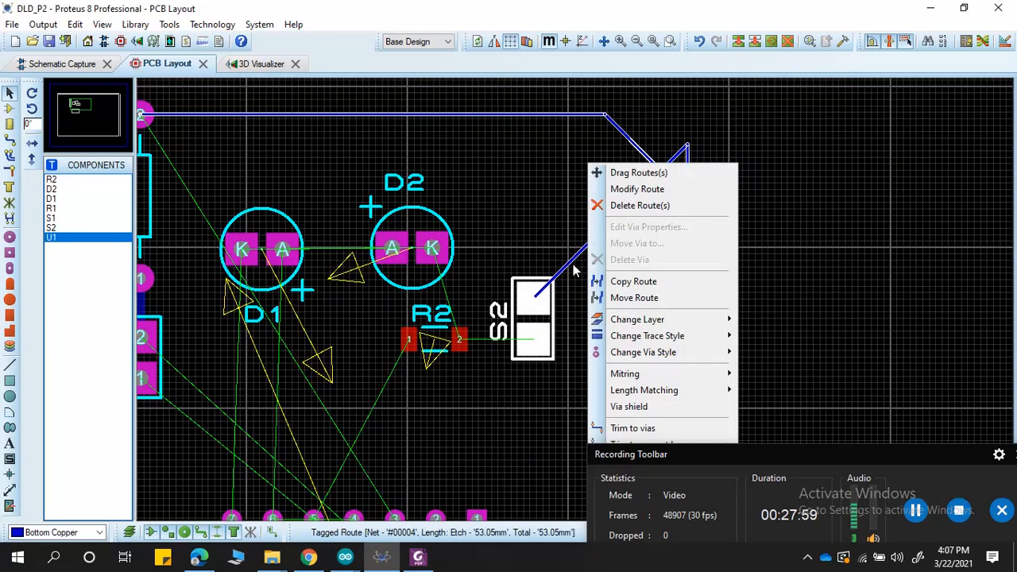
left_click(597, 204)
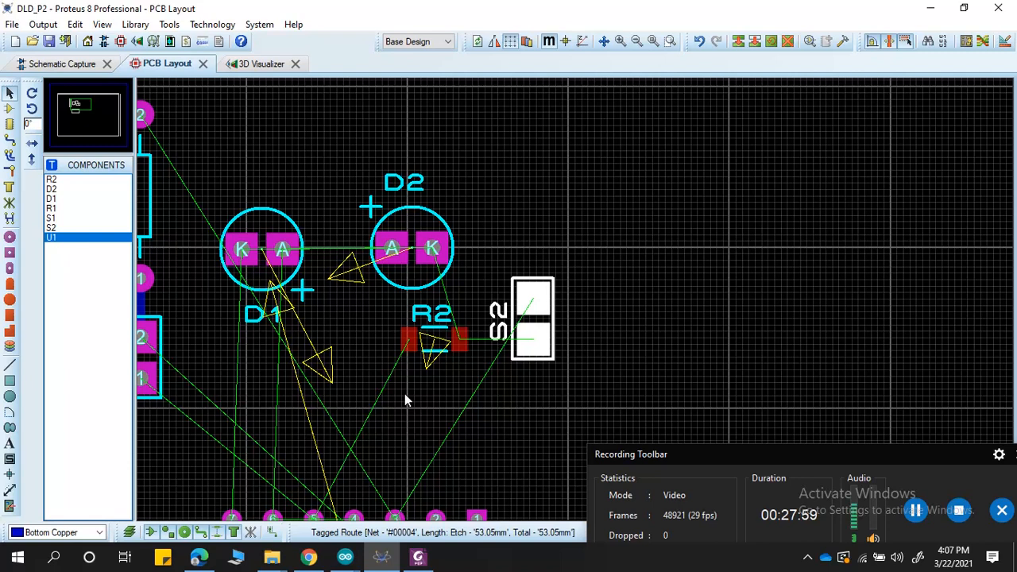
Step: Route a bottom-copper trace from U1's pin 3 below and around the outer side of S2 to S2's pin 2
left_click(11, 142)
scroll(504, 367, "down", 2)
scroll(516, 407, "up", 2)
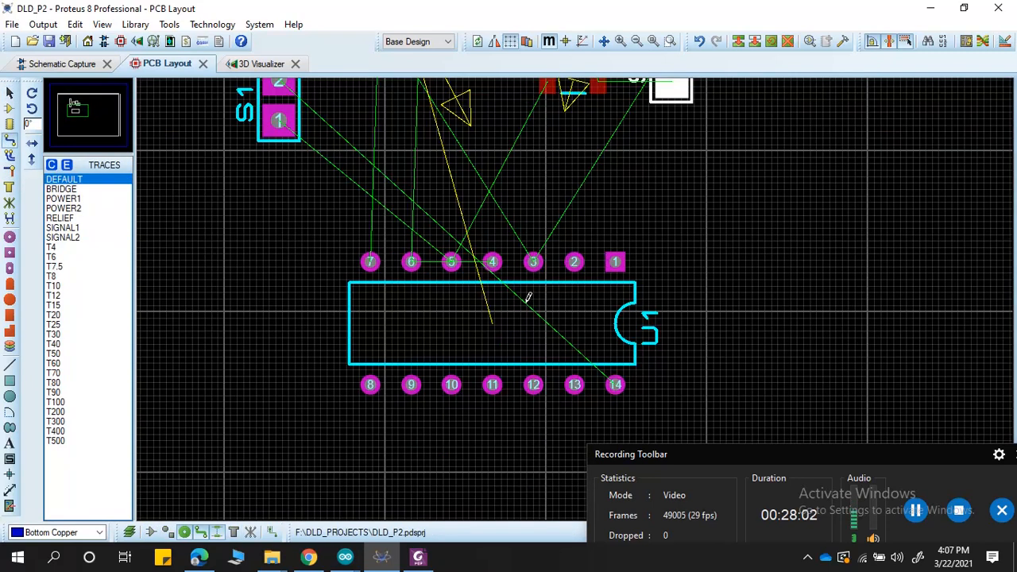
left_click(532, 261)
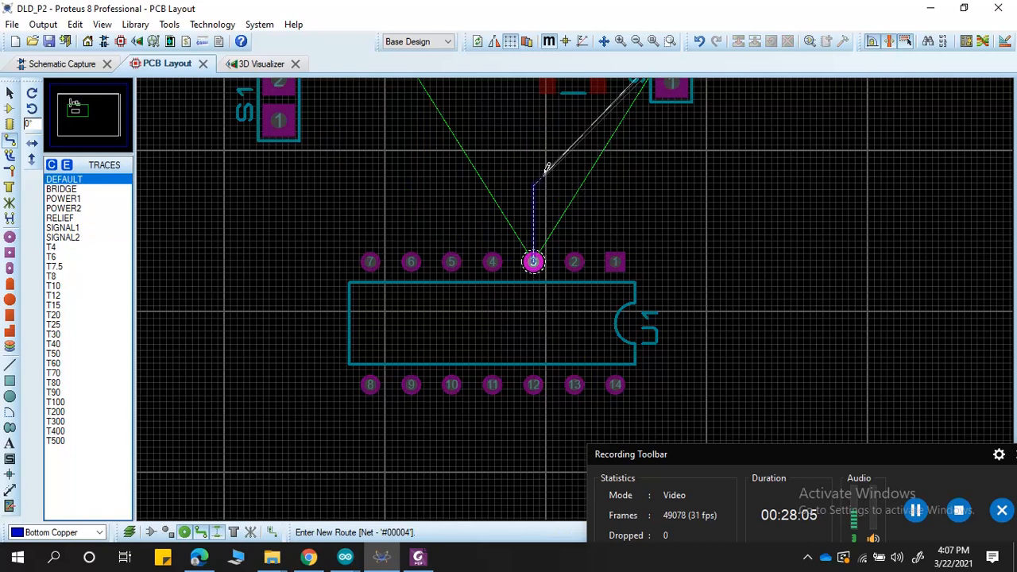
scroll(640, 132, "down", 2)
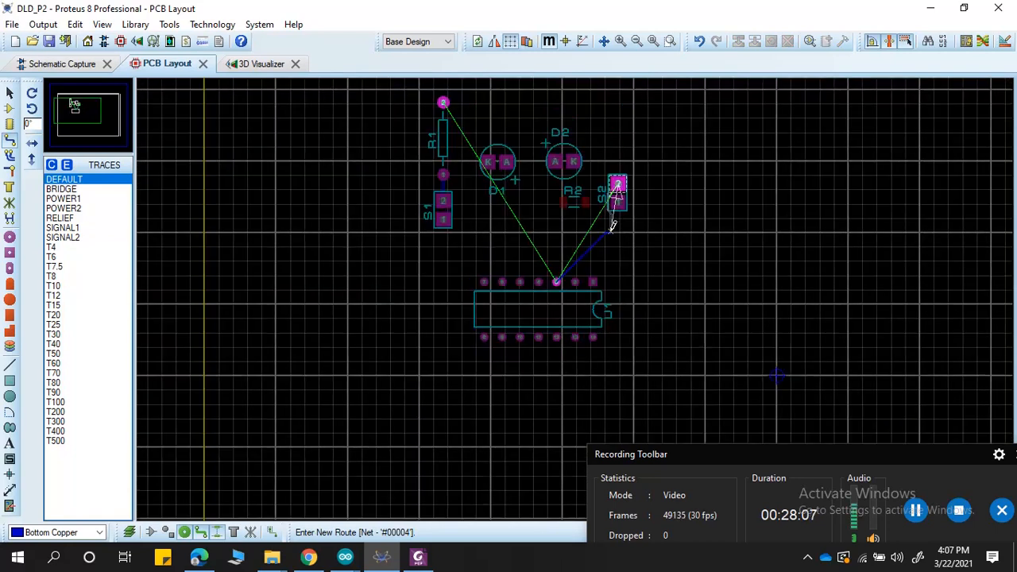
scroll(615, 186, "up", 1)
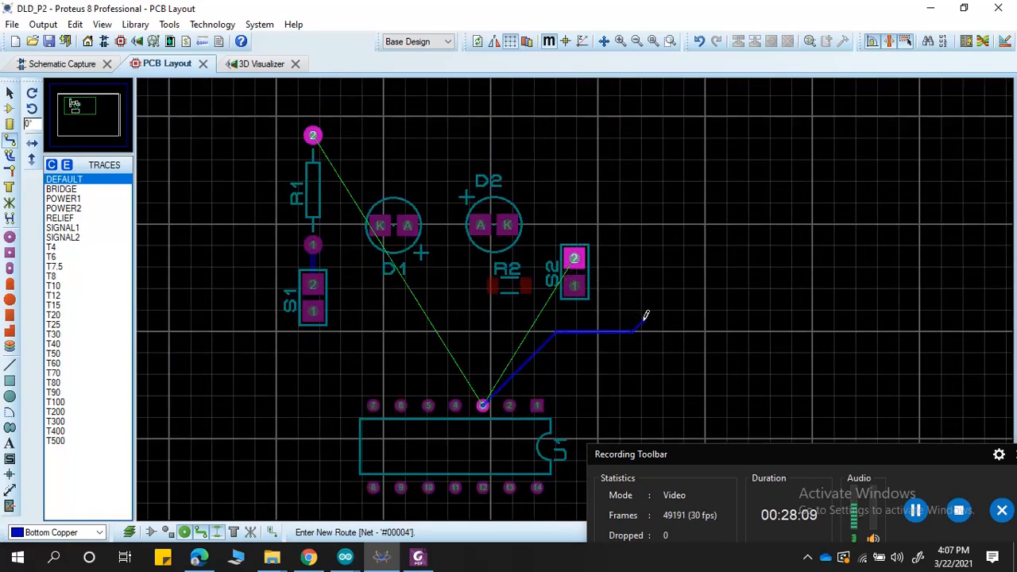
left_click(574, 258)
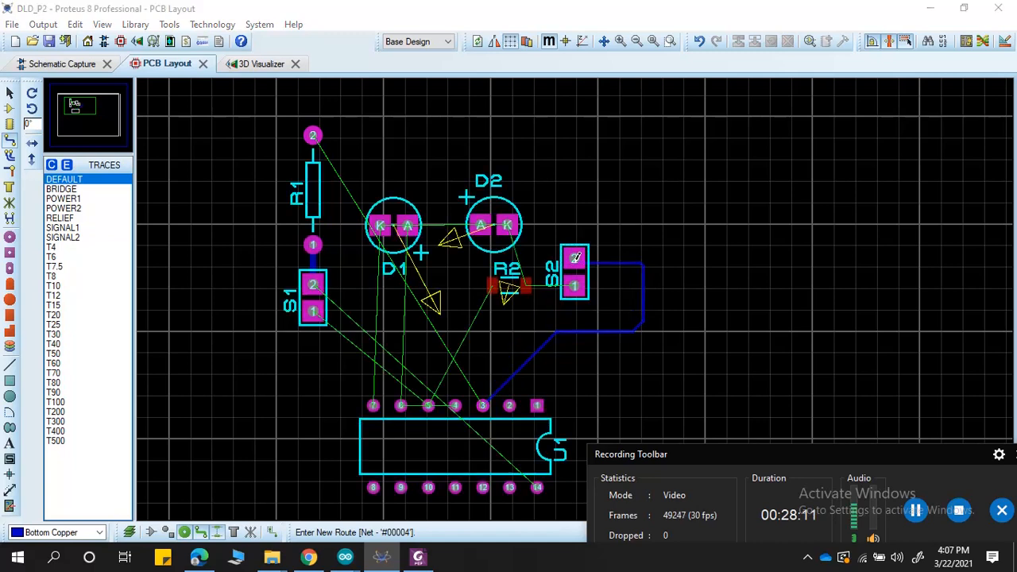
scroll(540, 275, "up", 2)
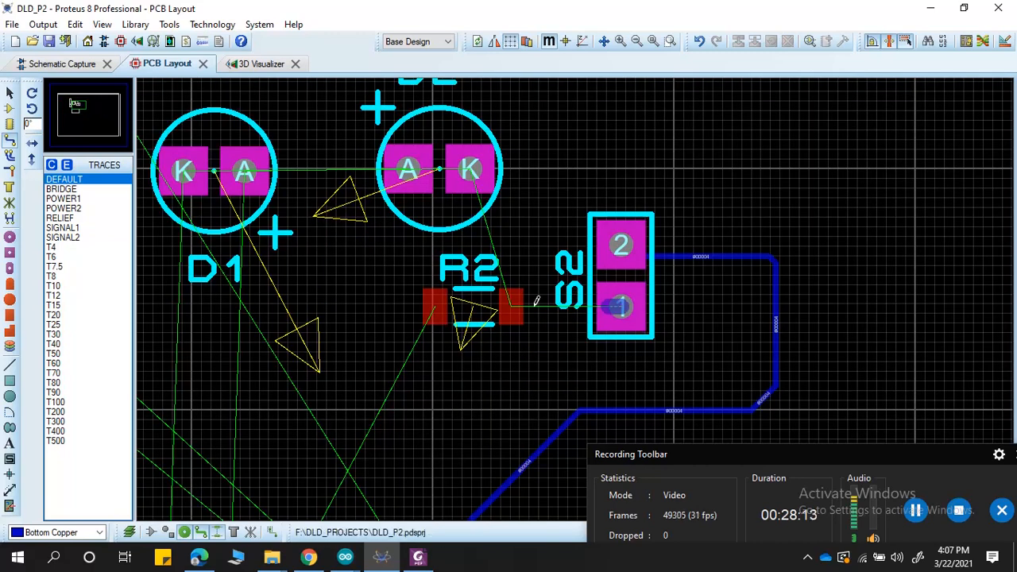
left_click(509, 302)
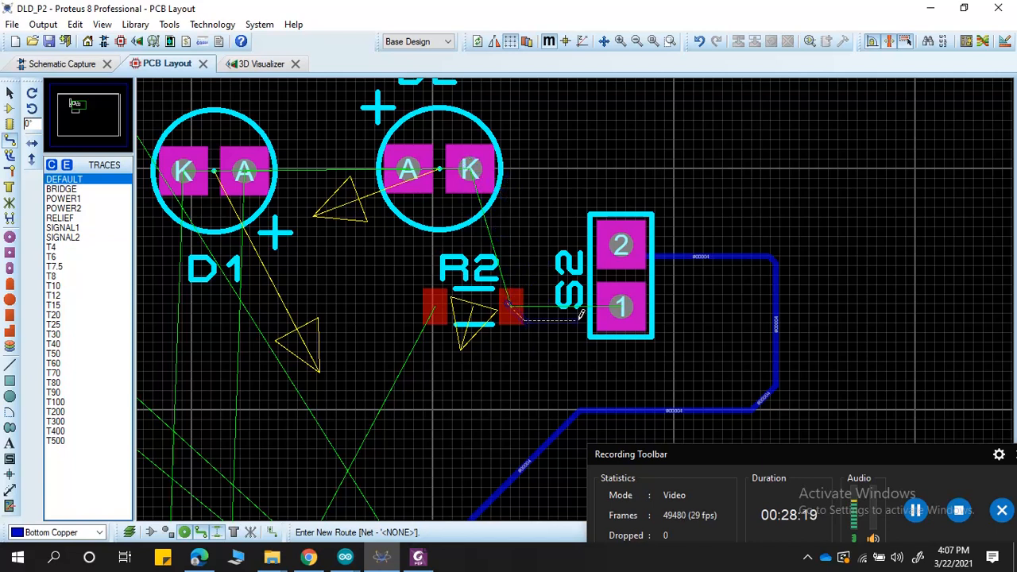
key("Escape")
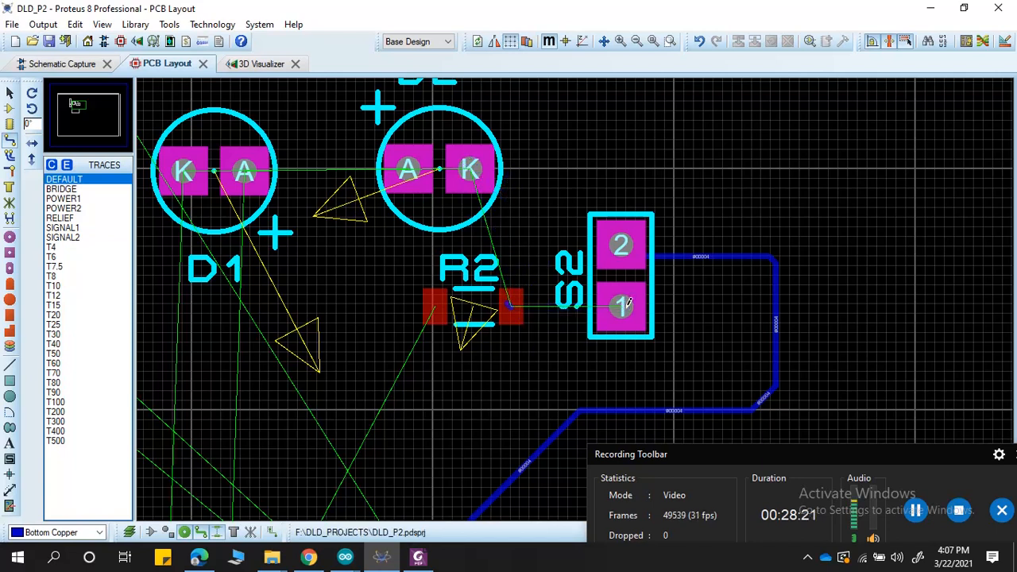
left_click(915, 516)
Step: Route a bottom-copper trace from S1's pin 1 to U1's pin 5
scroll(352, 445, "down", 6)
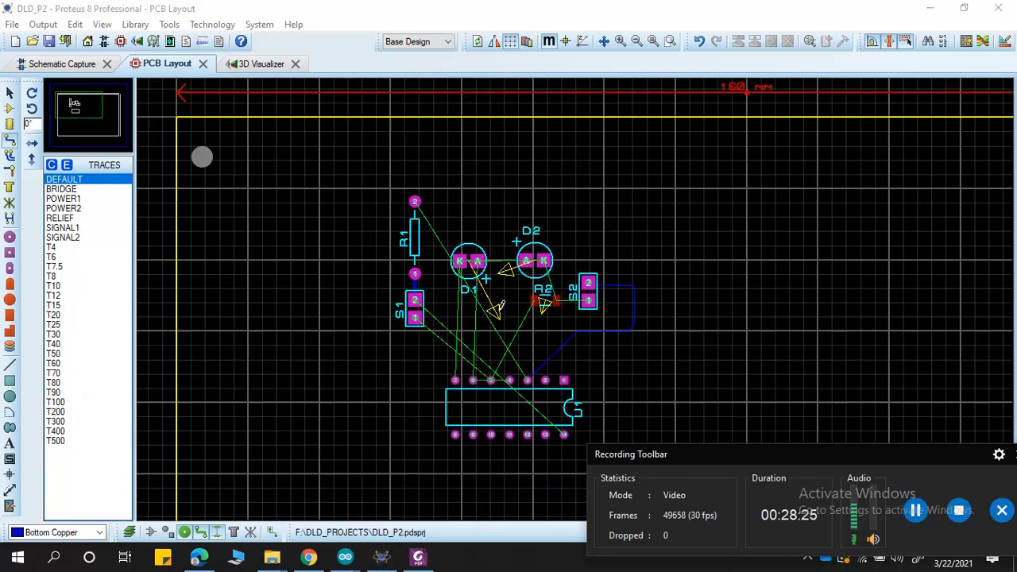
scroll(578, 295, "up", 3)
scroll(348, 209, "down", 1)
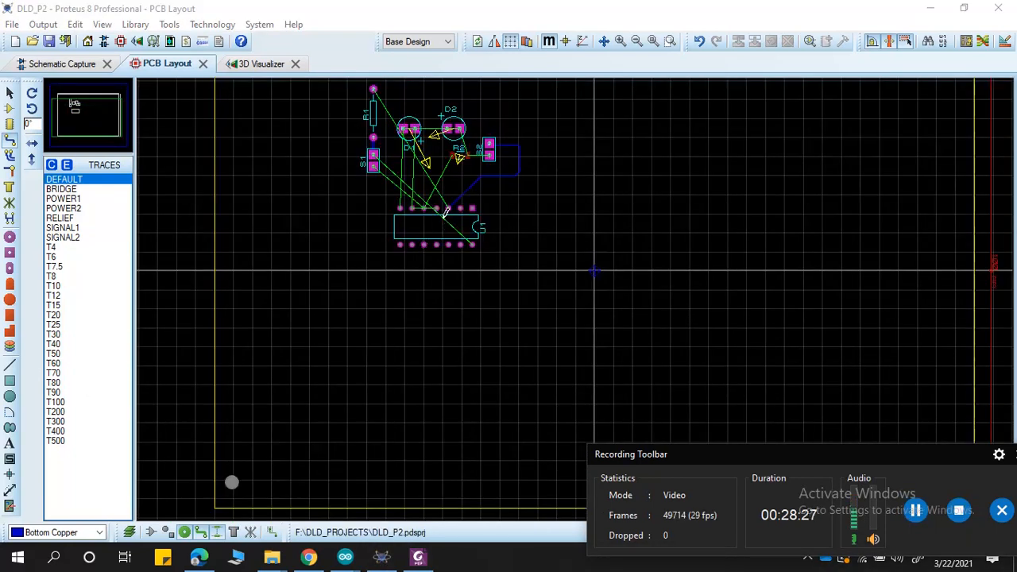
scroll(446, 218, "up", 2)
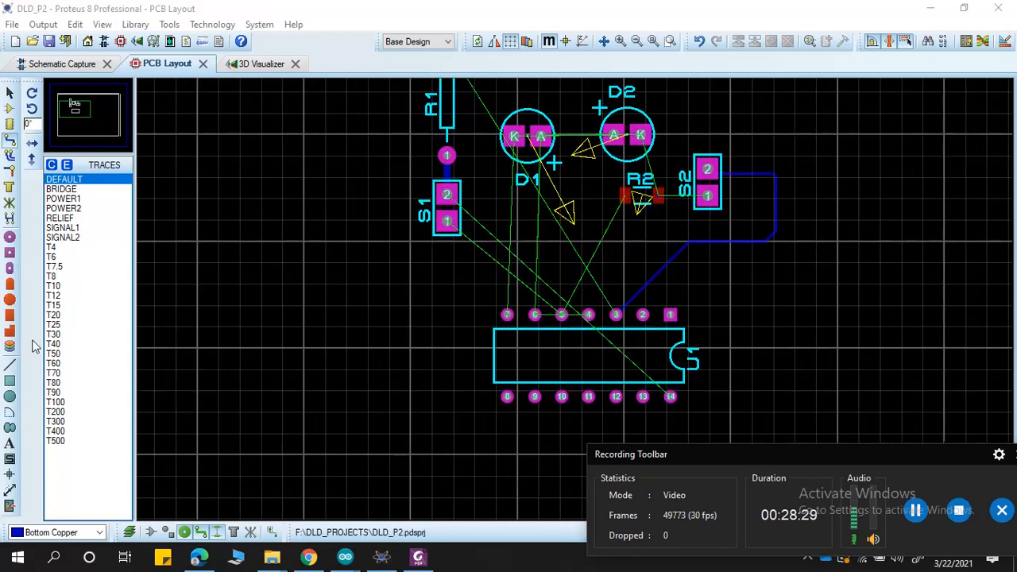
left_click(53, 364)
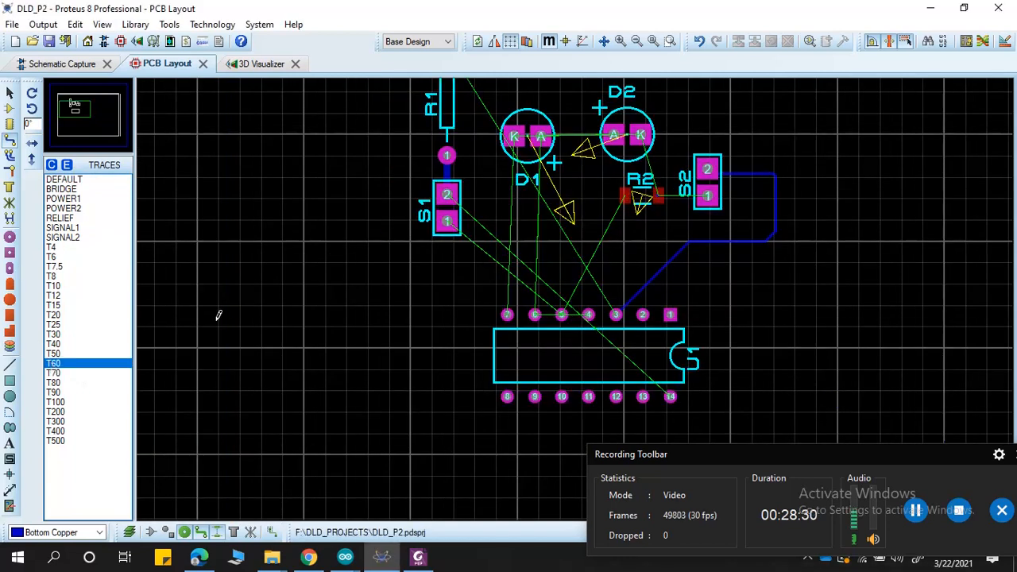
left_click(446, 221)
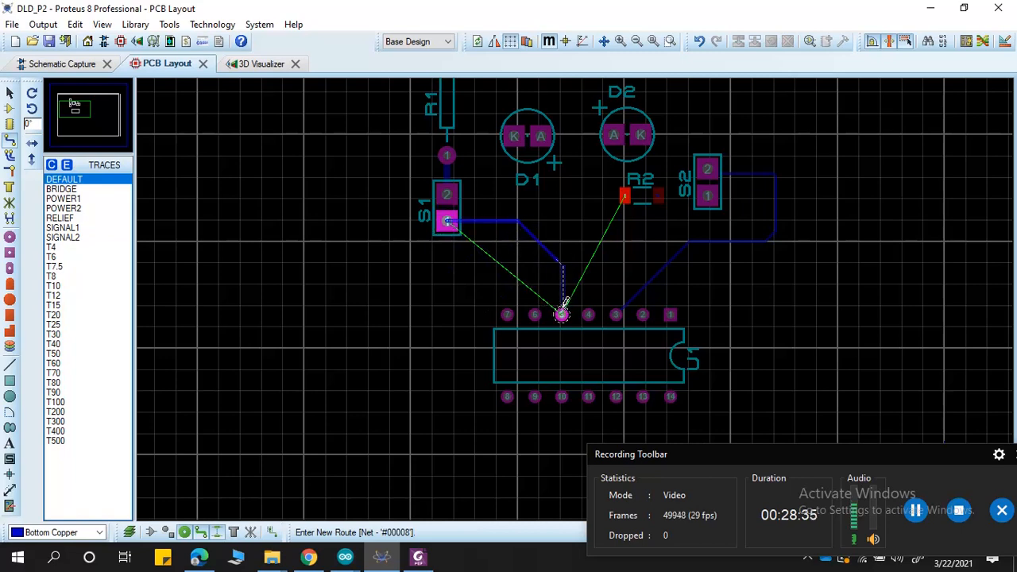
left_click(561, 314)
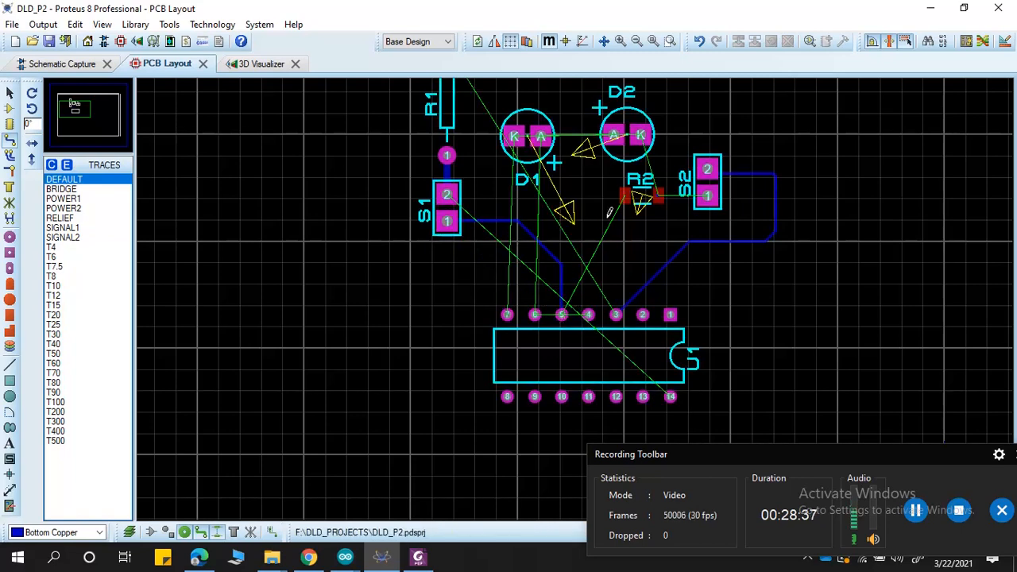
Step: Change resistor R2's layer to Solder Side so that its pads lie on the bottom copper
left_click(625, 195)
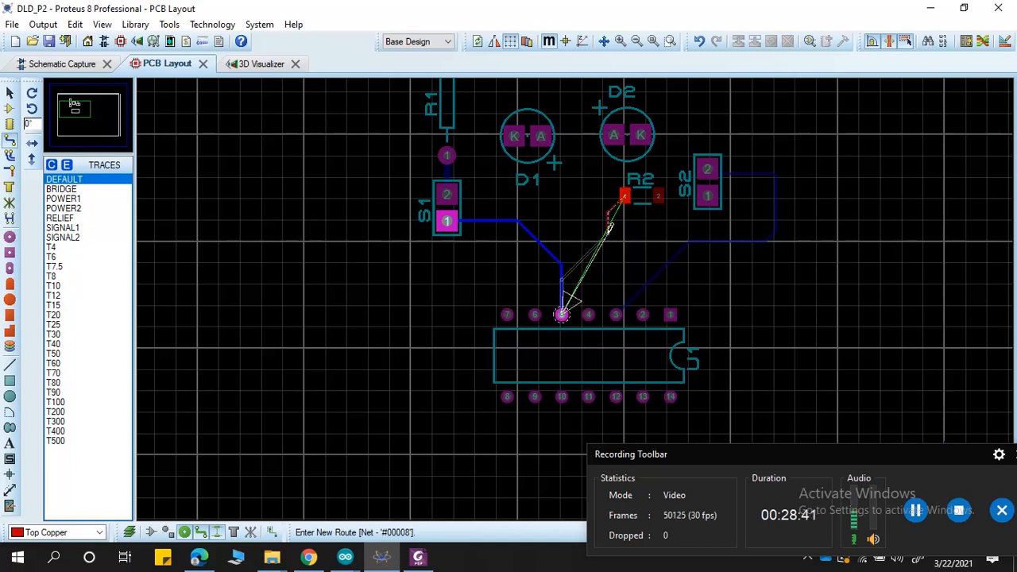
key("Escape")
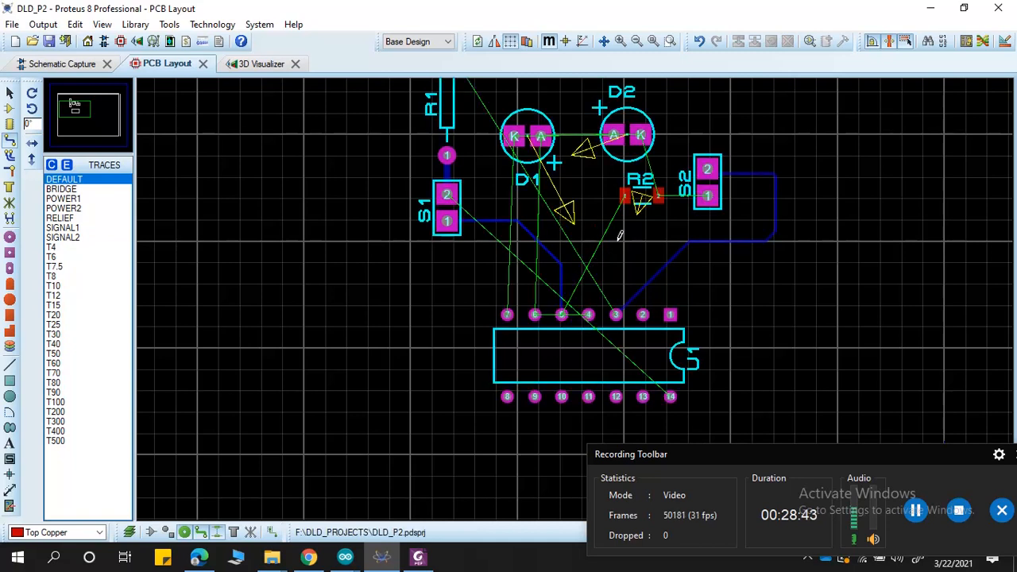
left_click(10, 93)
scroll(611, 205, "up", 3)
left_click(657, 303)
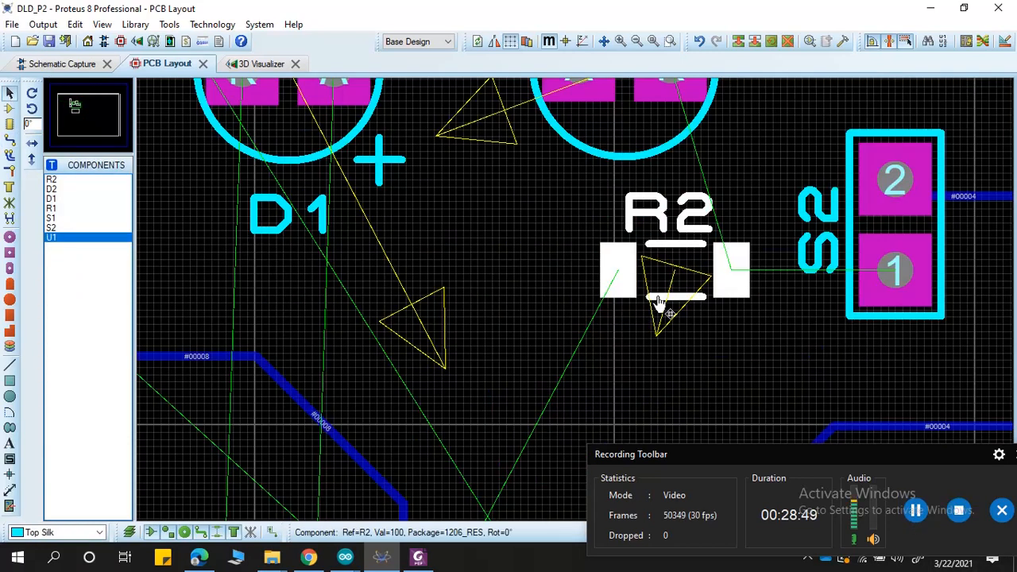
right_click(658, 295)
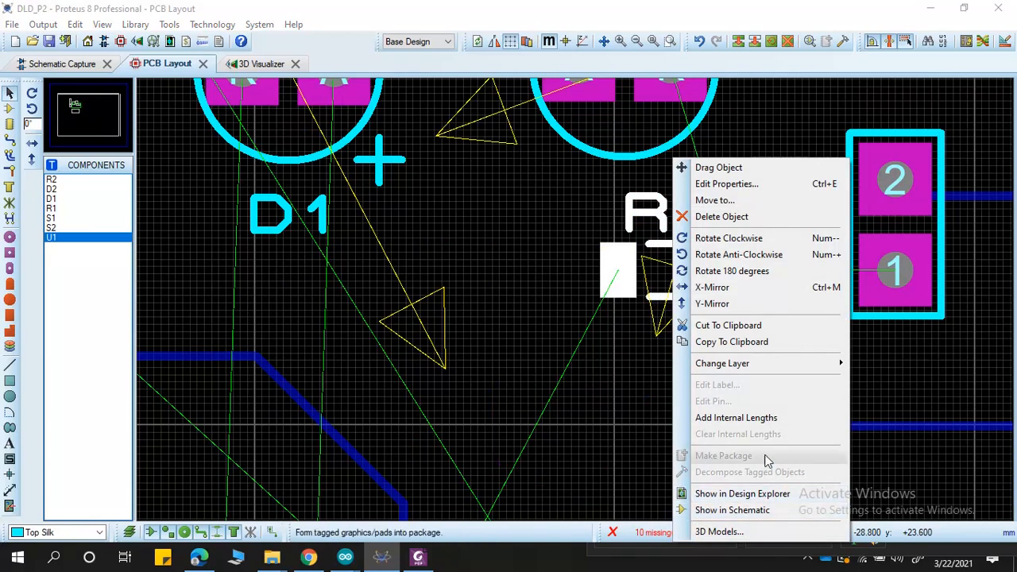
mouse_move(787, 367)
left_click(889, 379)
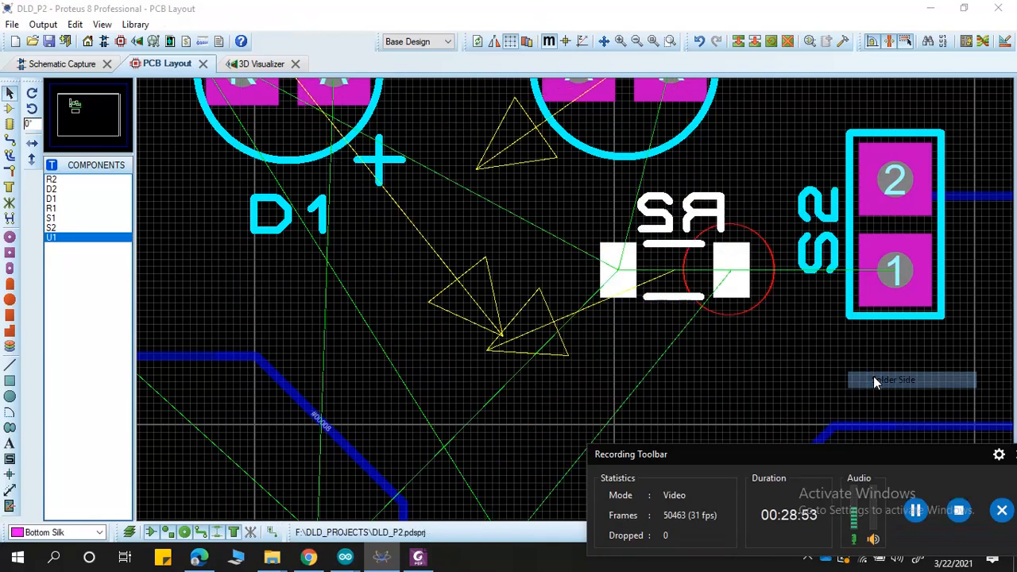
scroll(676, 318, "down", 2)
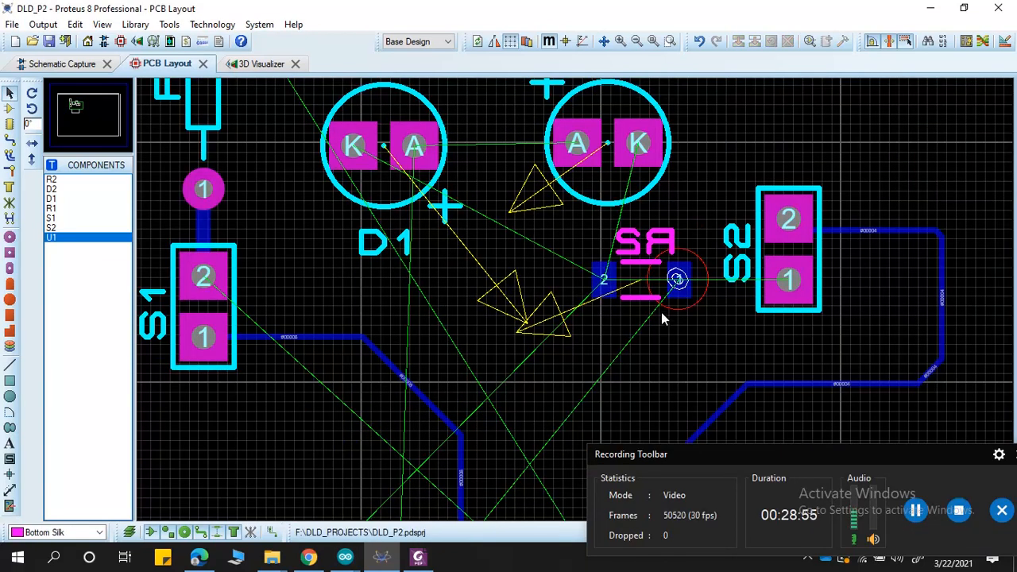
scroll(661, 312, "down", 1)
scroll(583, 296, "up", 3)
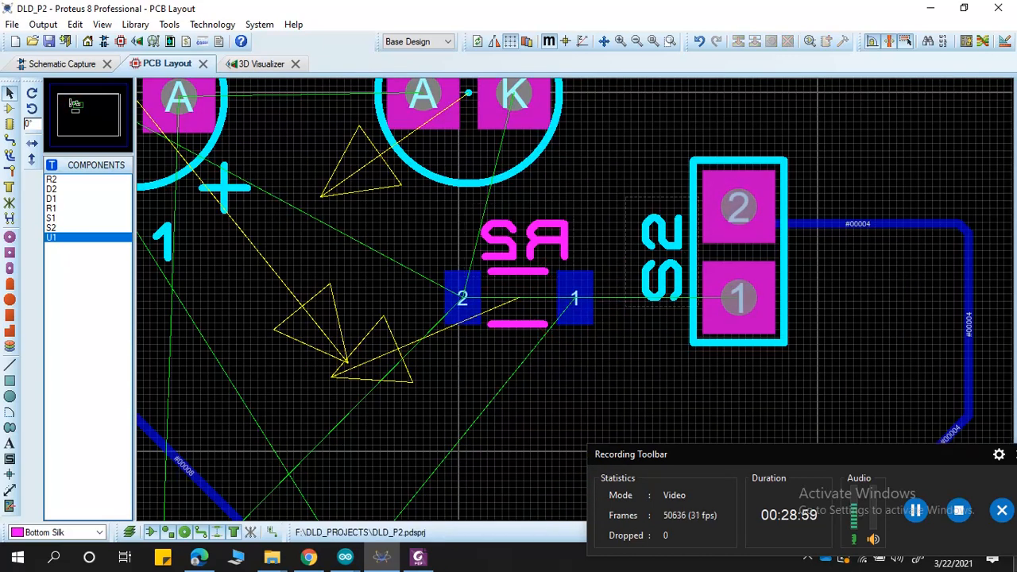
Step: Set the routing layer to Bottom Copper and route a trace from R1's pin 2 above and around the LEDs to S2's pin 2
scroll(522, 314, "down", 3)
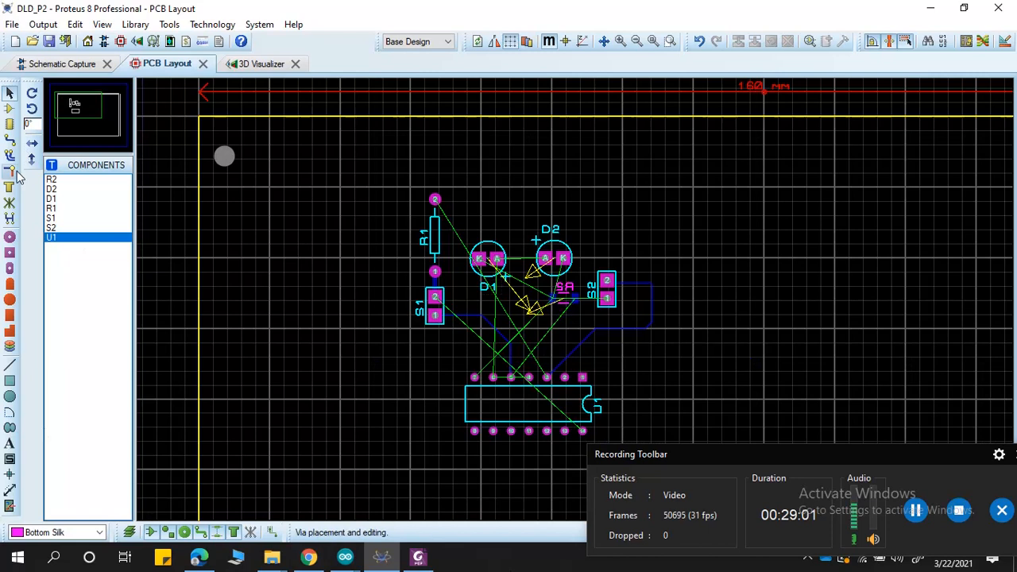
left_click(9, 139)
scroll(556, 327, "up", 2)
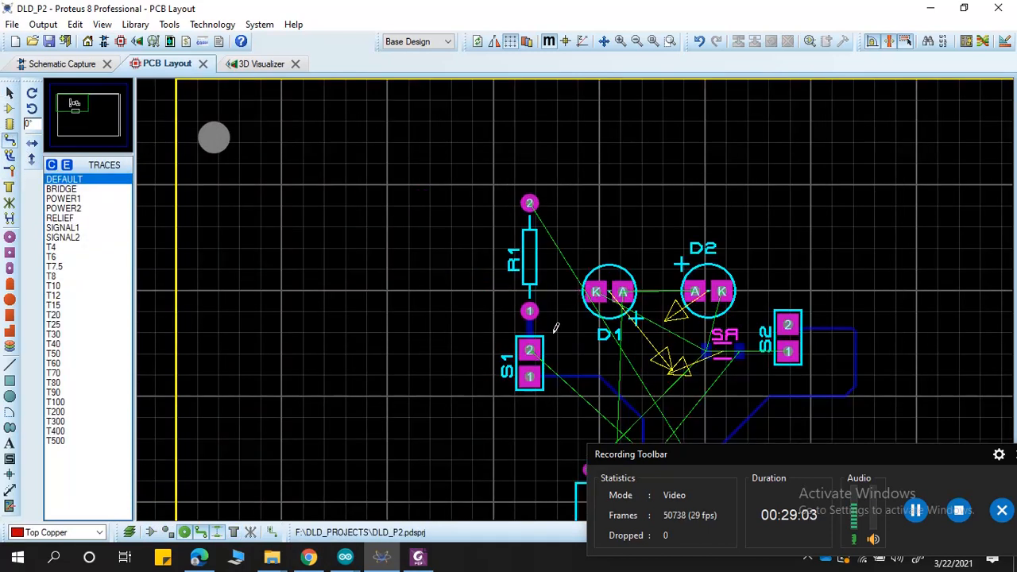
left_click(529, 203)
key("Escape")
left_click(56, 532)
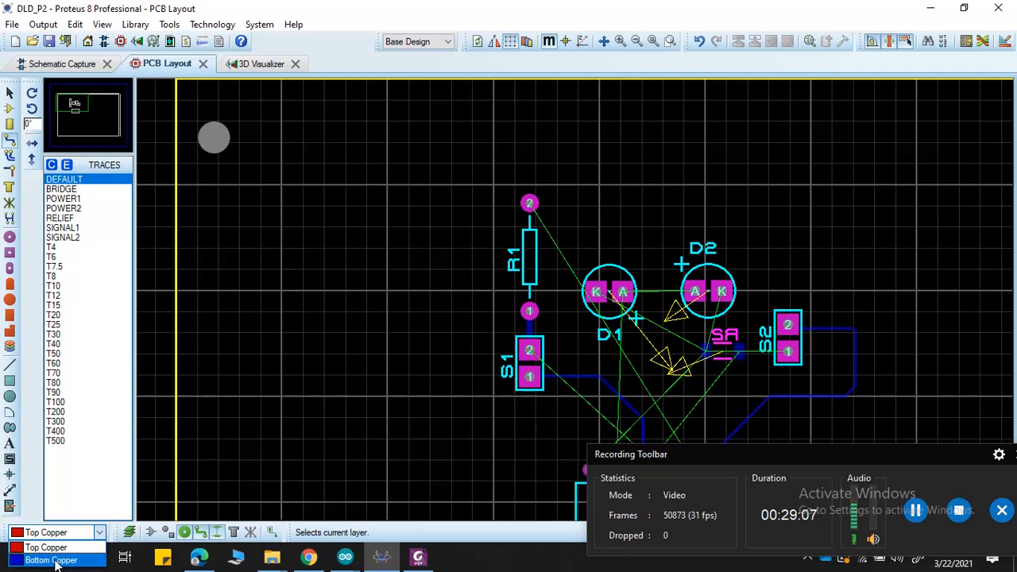
left_click(55, 560)
left_click(529, 204)
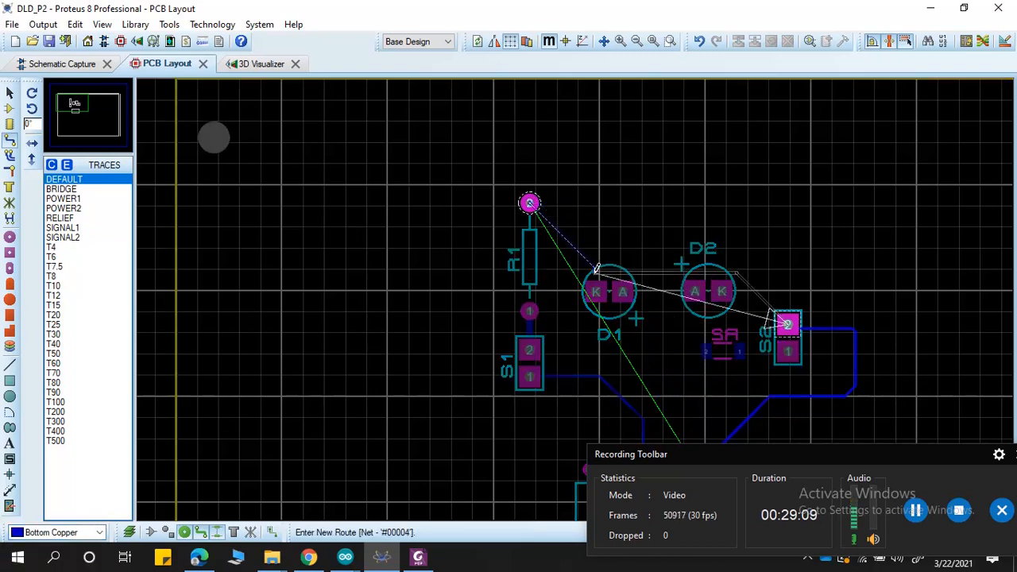
scroll(651, 227, "down", 1)
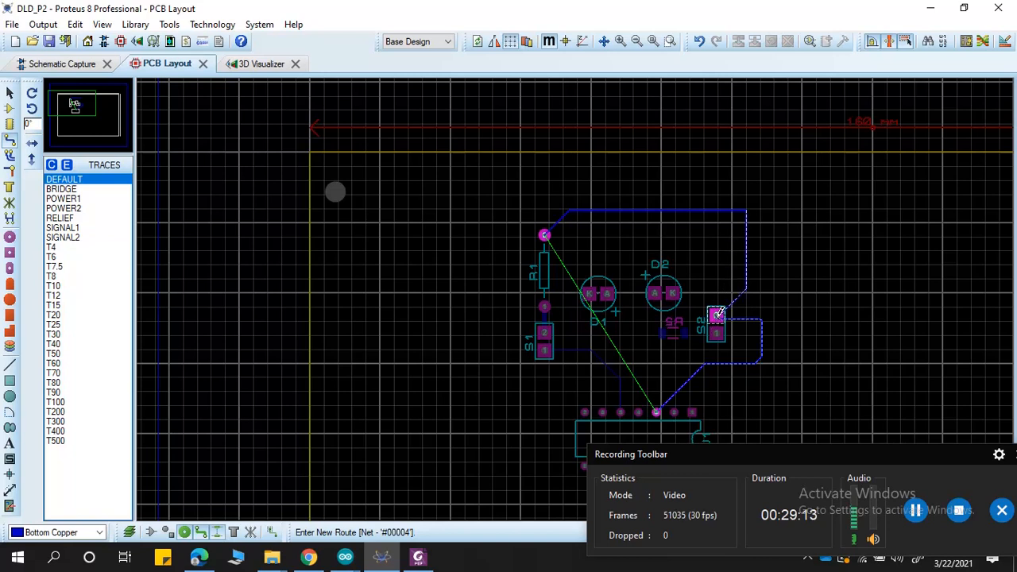
left_click(715, 315)
Step: Route the VCC/VDD power trace on bottom copper from U1's pin 14 below and around the chip to S1's pin 2
scroll(578, 262, "down", 2)
scroll(578, 294, "up", 3)
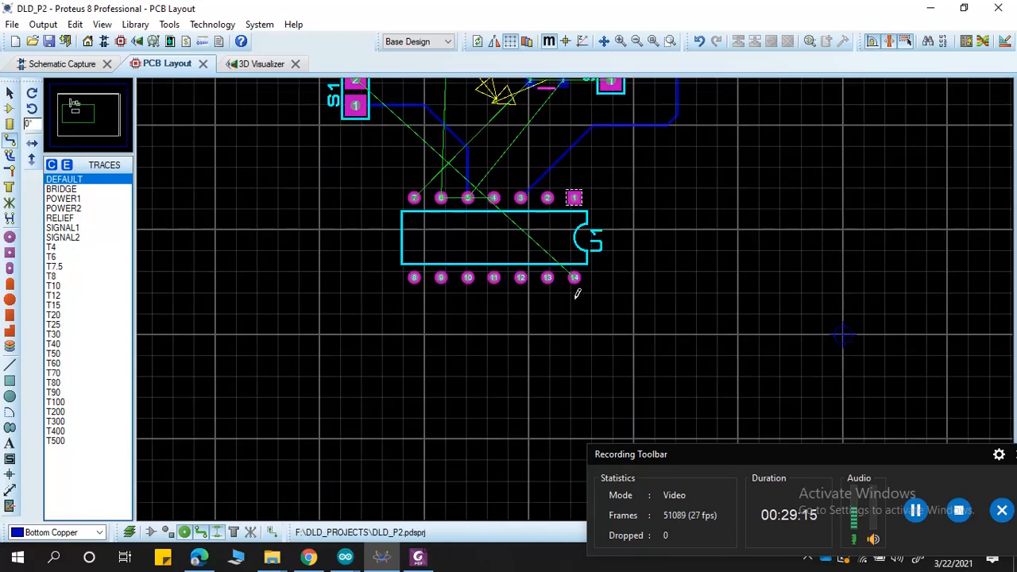
left_click(574, 278)
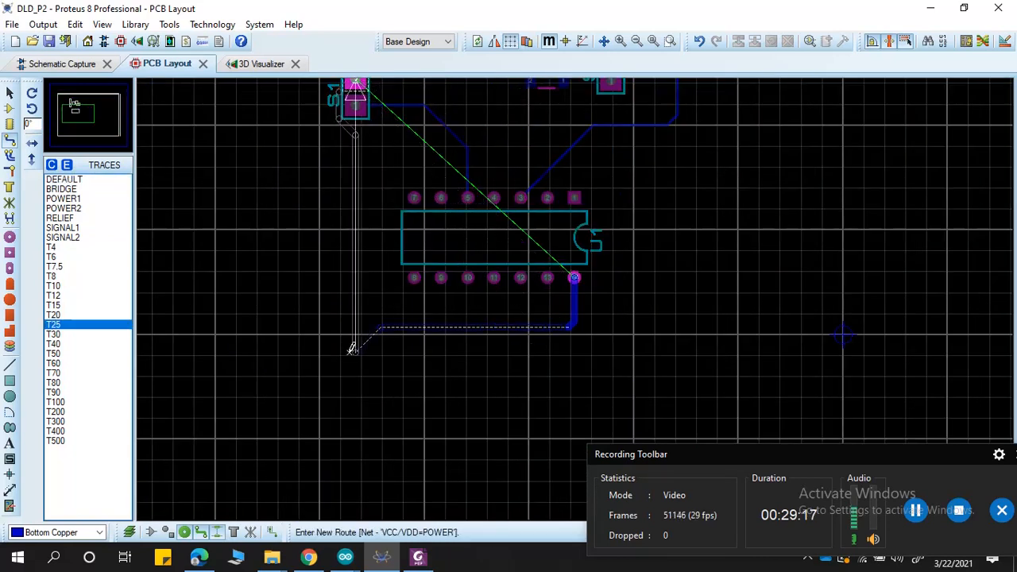
scroll(472, 195, "down", 2)
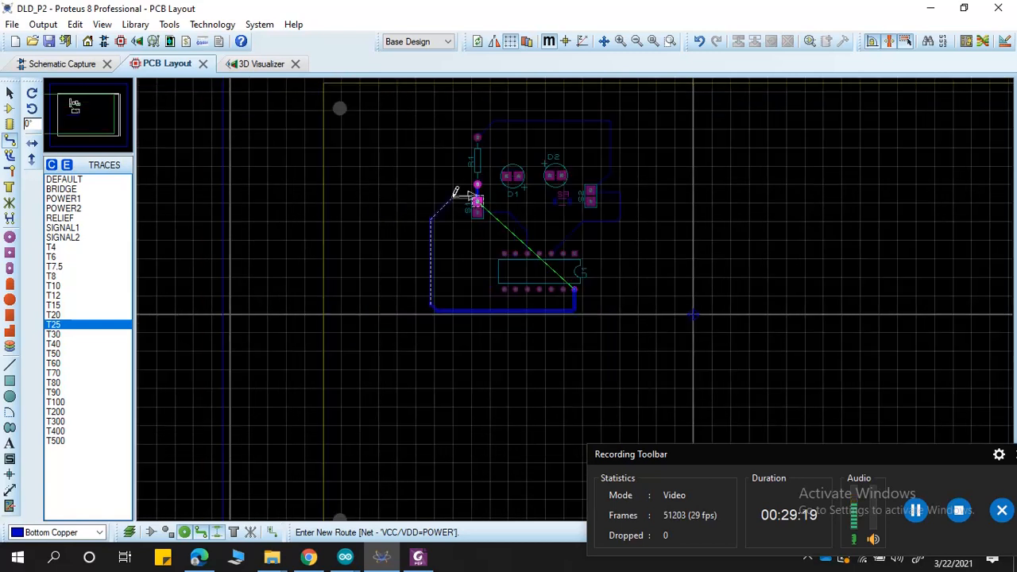
scroll(578, 294, "up", 2)
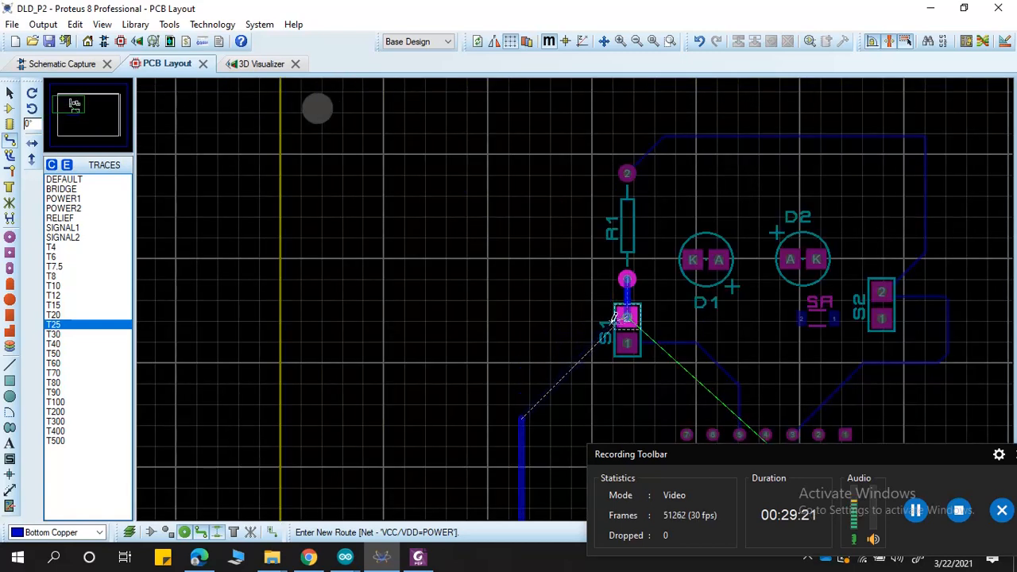
double_click(523, 319)
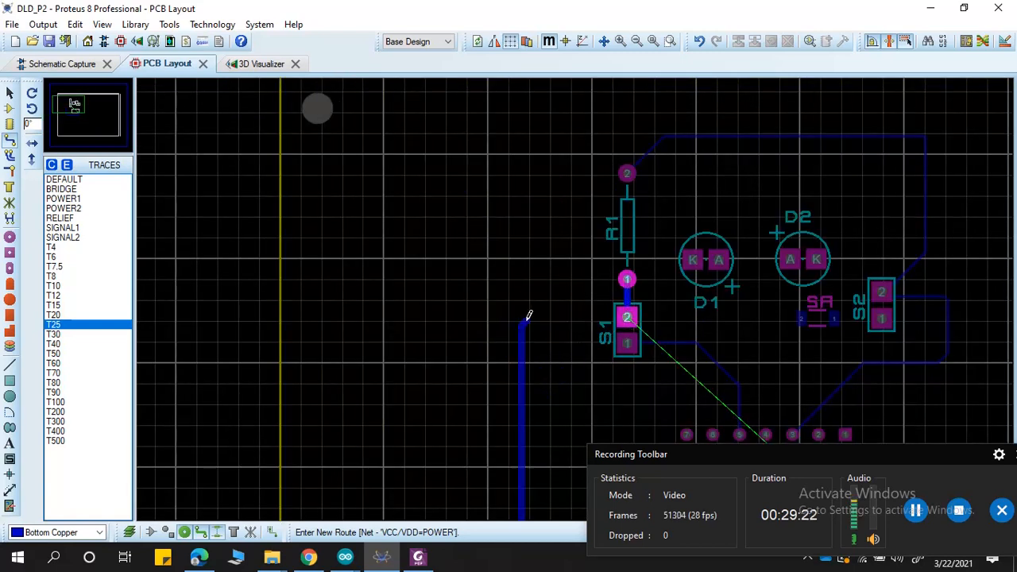
left_click(634, 310)
Step: Route a bottom-copper trace from U1's pin 4 through the chip outline, around pin 5, to pin 6
scroll(651, 312, "down", 1)
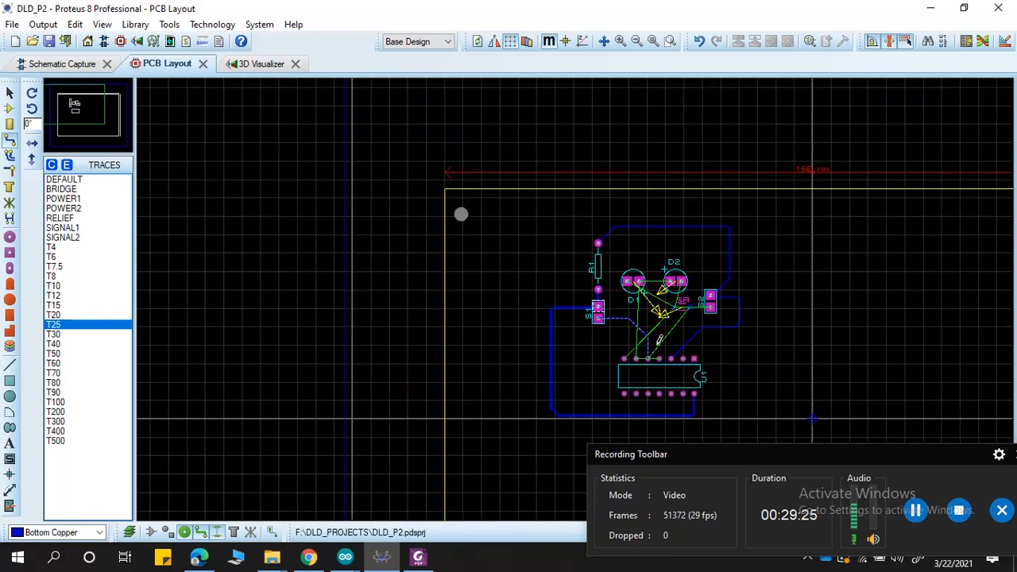
scroll(658, 340, "up", 2)
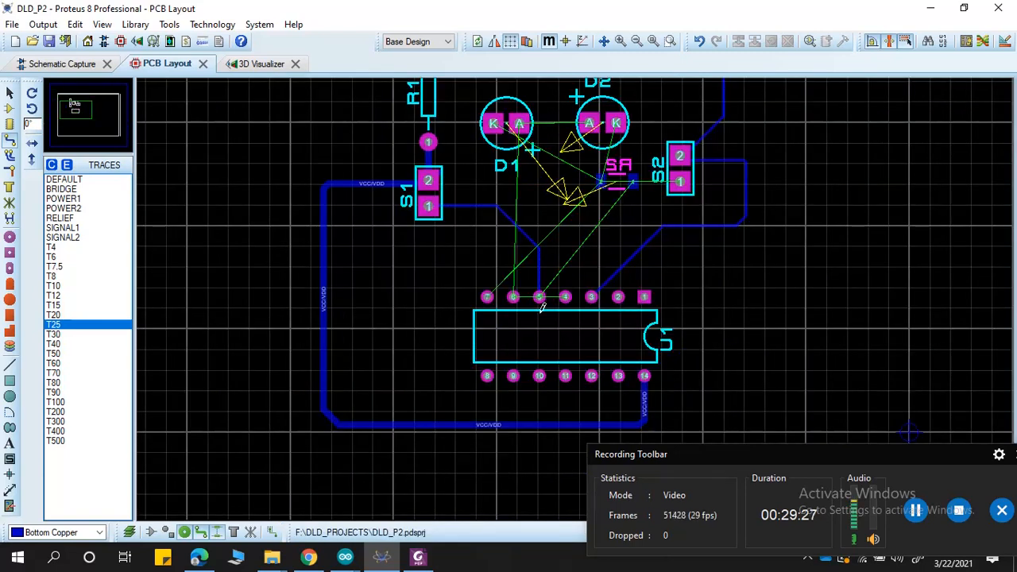
left_click(564, 296)
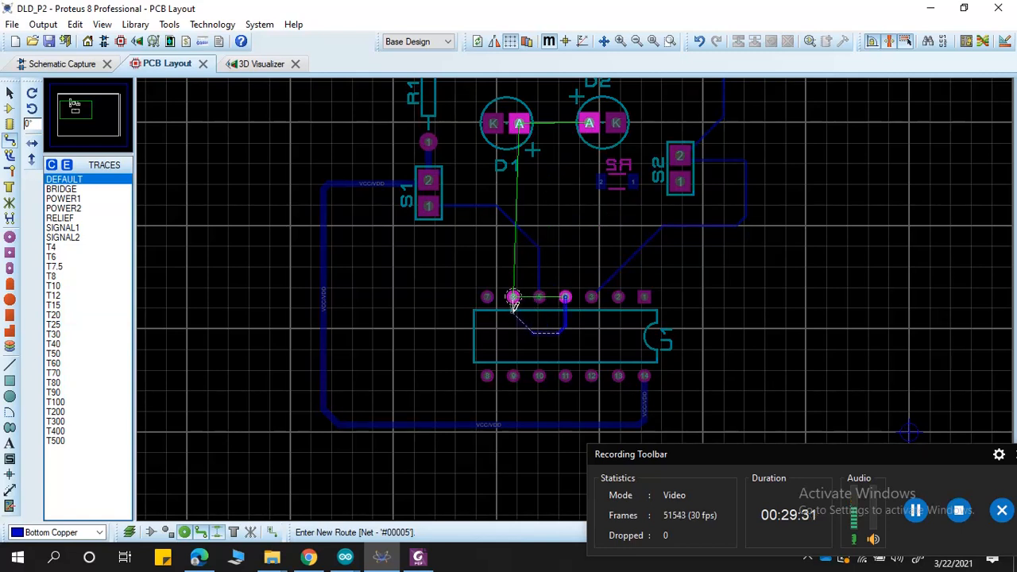
left_click(513, 296)
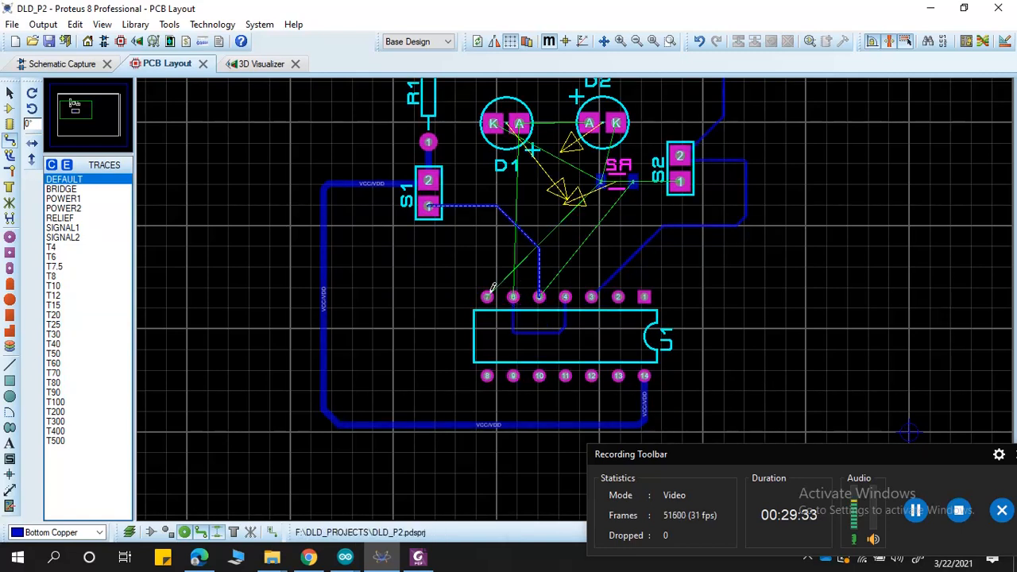
Step: Route a bottom-copper trace from R2's pin 1 to the S1 trace and along it to U1's pin 5
left_click(488, 296)
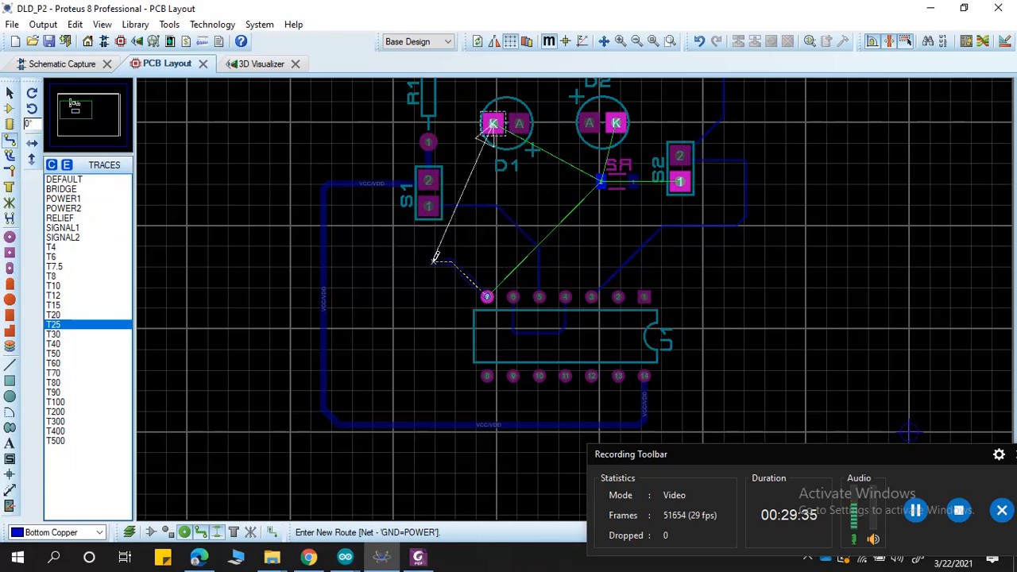
key("Escape")
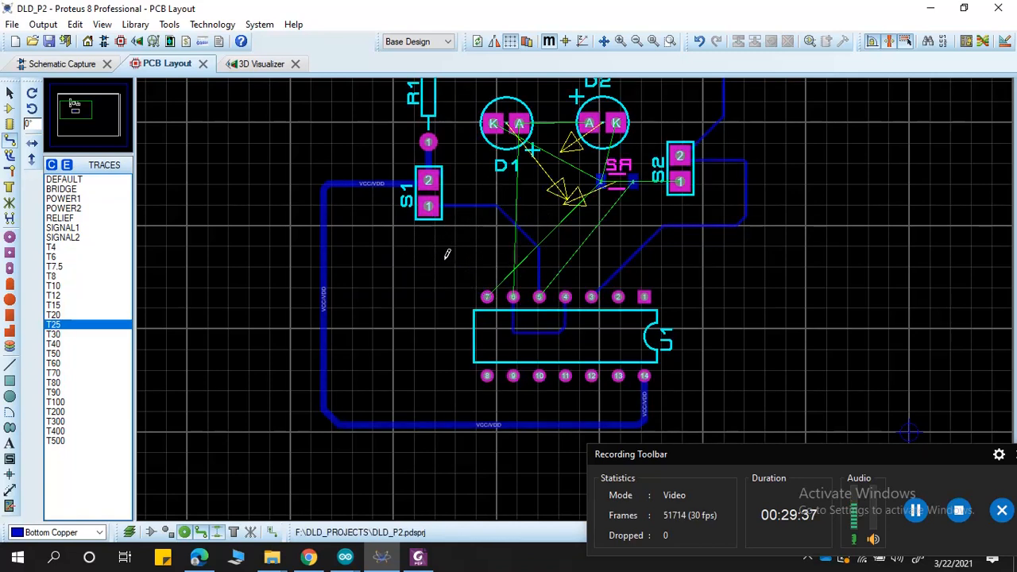
scroll(665, 192, "up", 1)
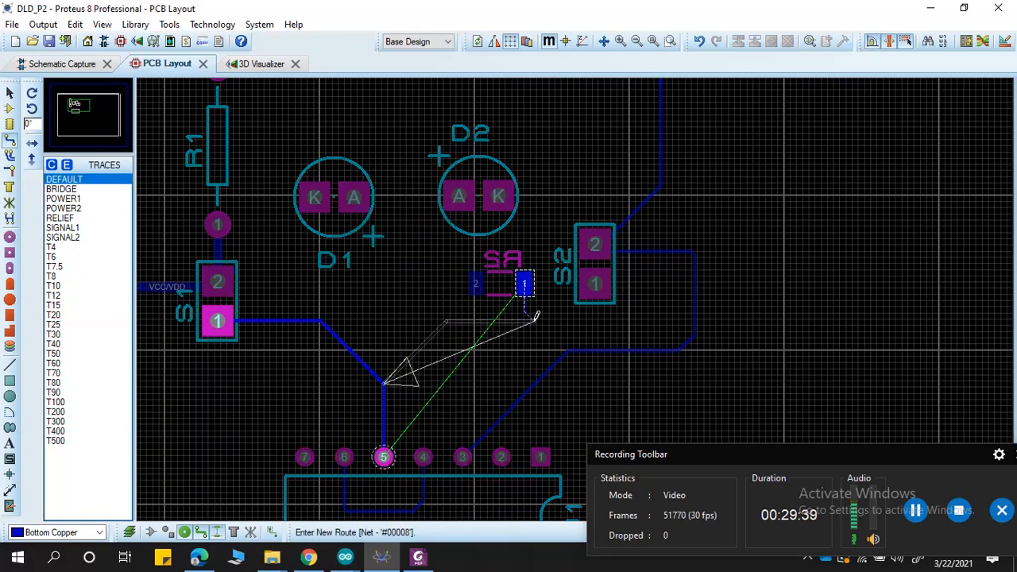
left_click(383, 456)
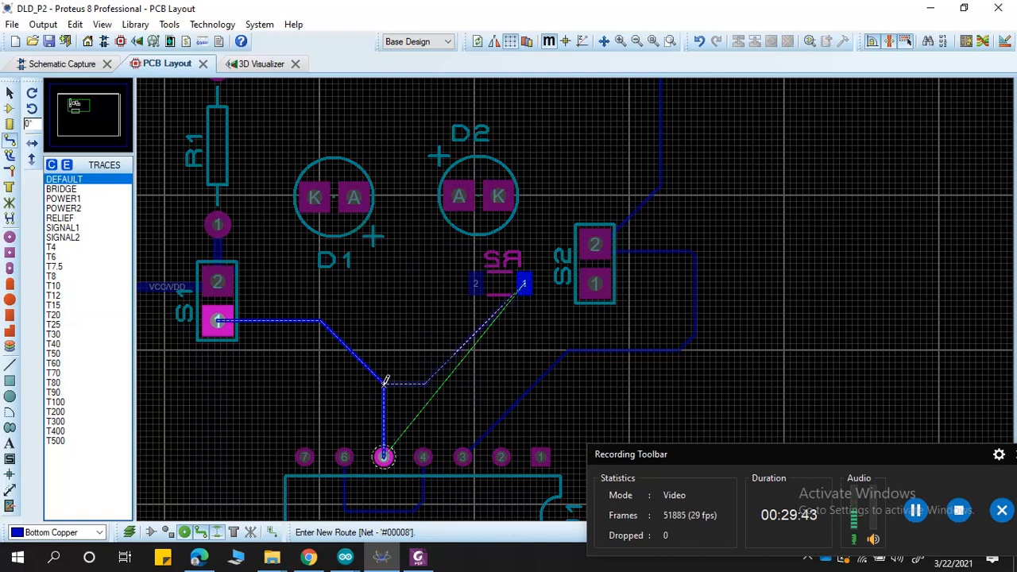
left_click(385, 456)
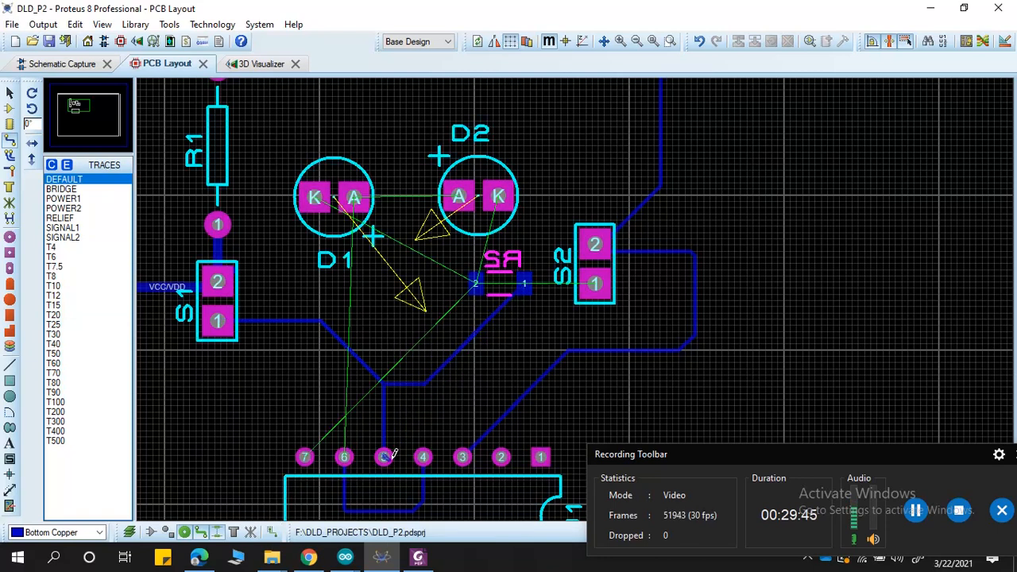
Step: Route the GND trace on bottom copper from R2's pin 2 to D1's cathode and around above the LEDs to D2's cathode
left_click(473, 283)
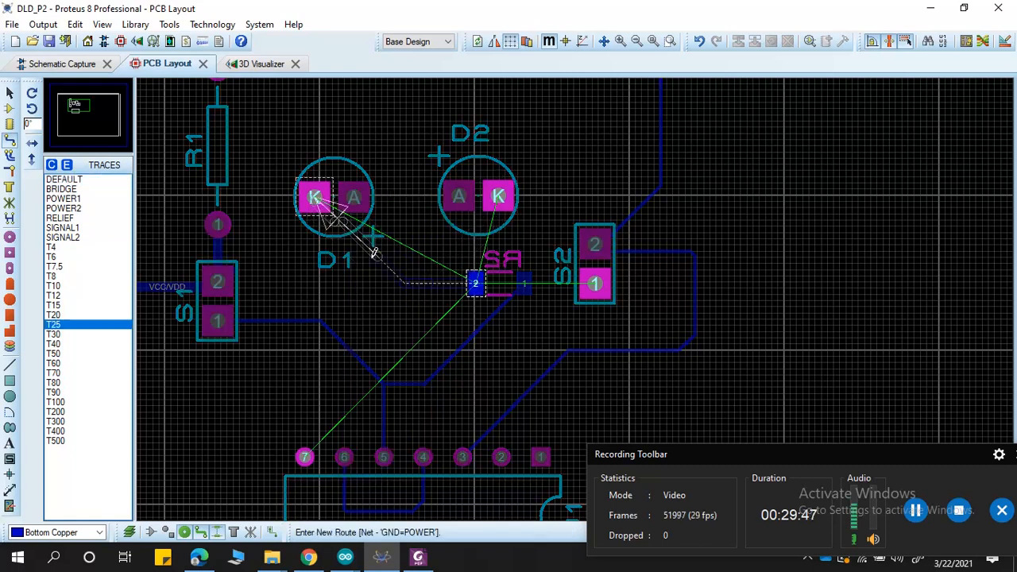
left_click(315, 196)
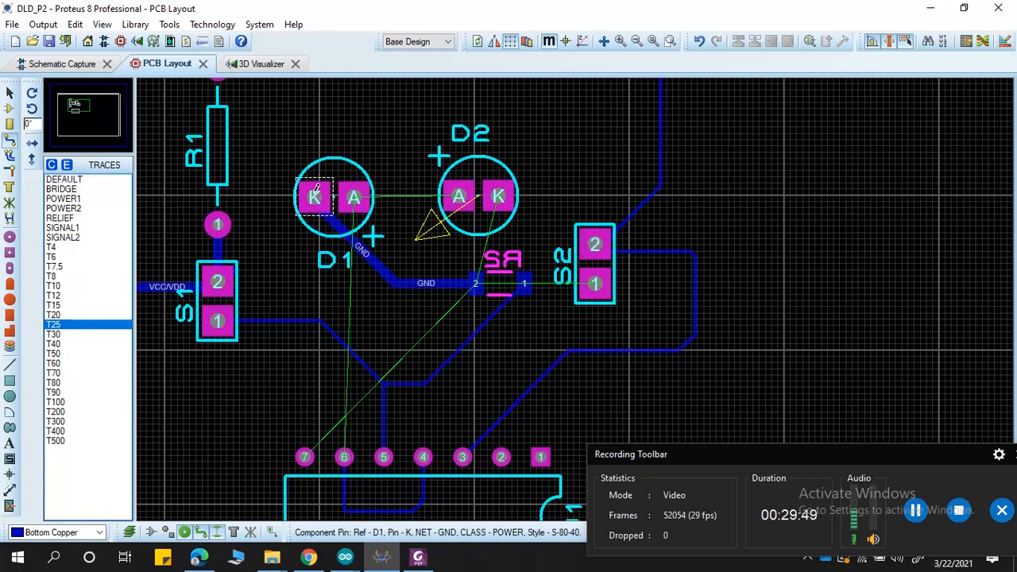
left_click(316, 191)
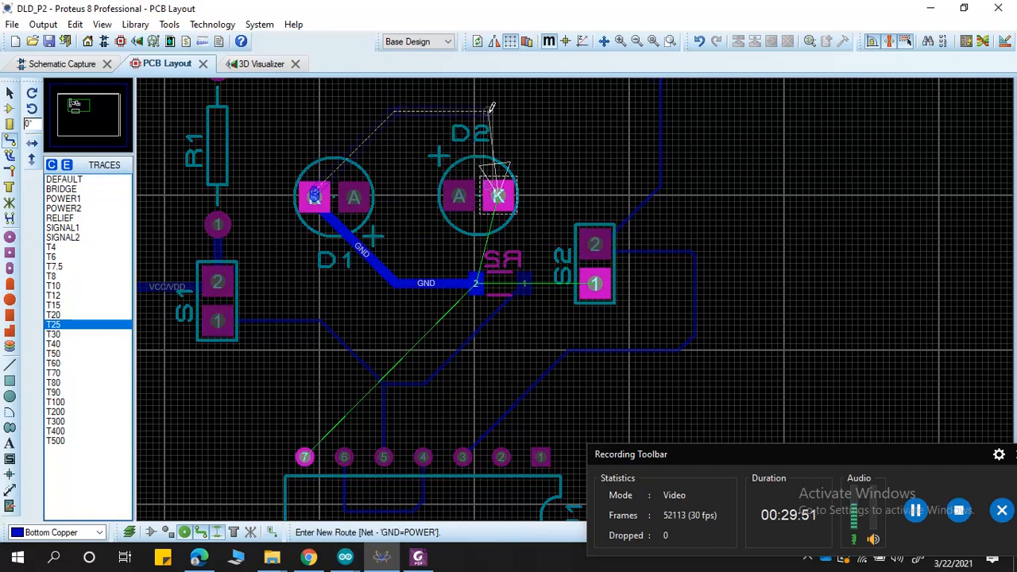
left_click(498, 125)
left_click(498, 194)
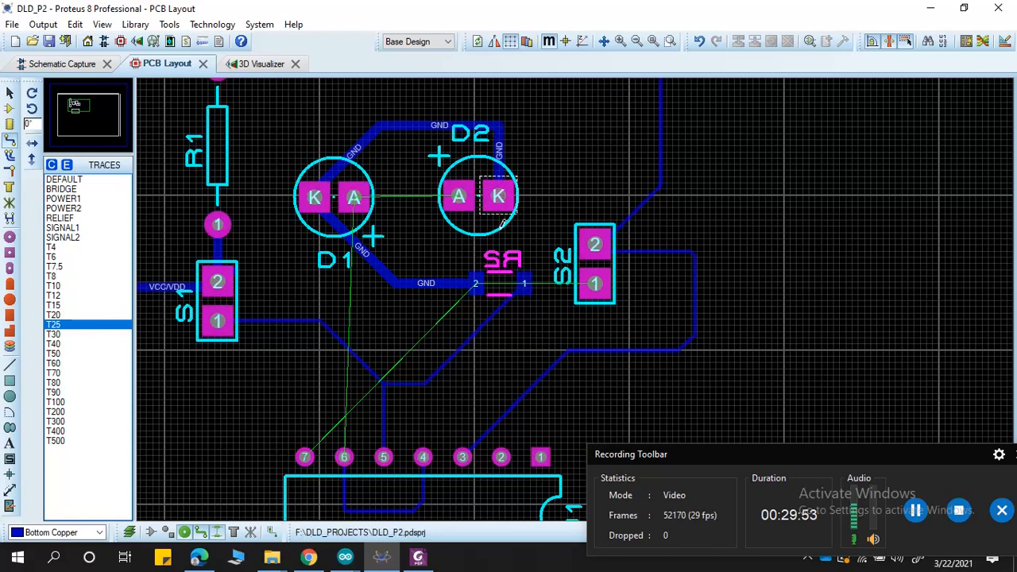
Step: Connect D2's anode to D1's anode, and S2's pin 1 to D2's cathode, with bottom-copper traces
left_click(458, 196)
left_click(354, 197)
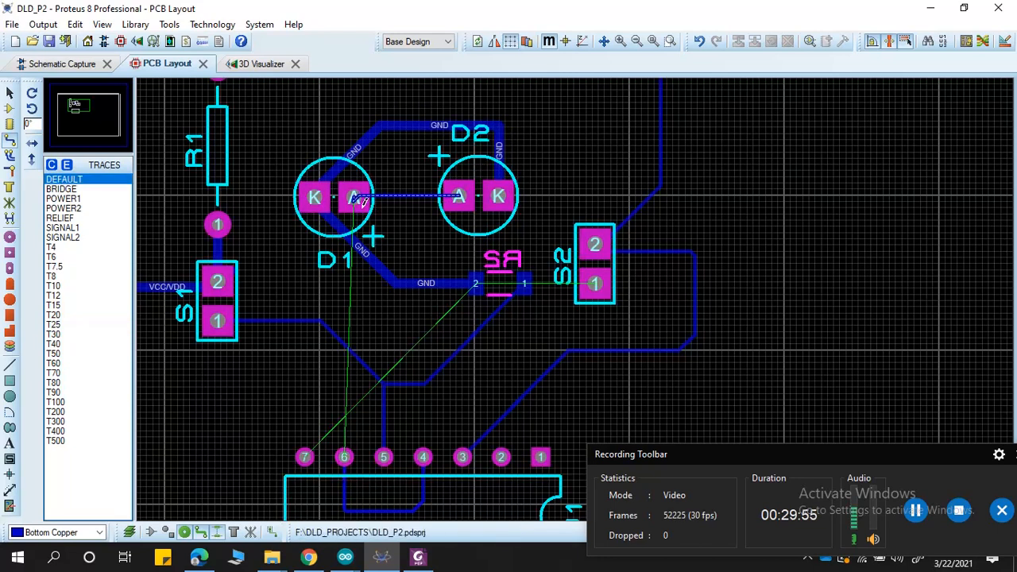
left_click(594, 283)
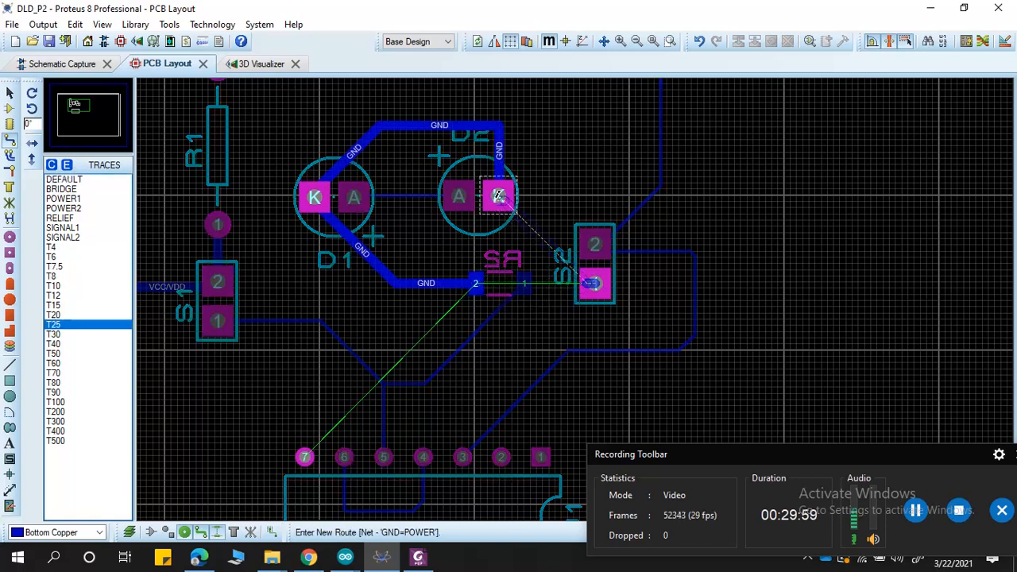
left_click(498, 196)
Step: Route the GND trace from D2's cathode past R2's pin 2 toward S1 and end it in a via to Top Copper
left_click(498, 197)
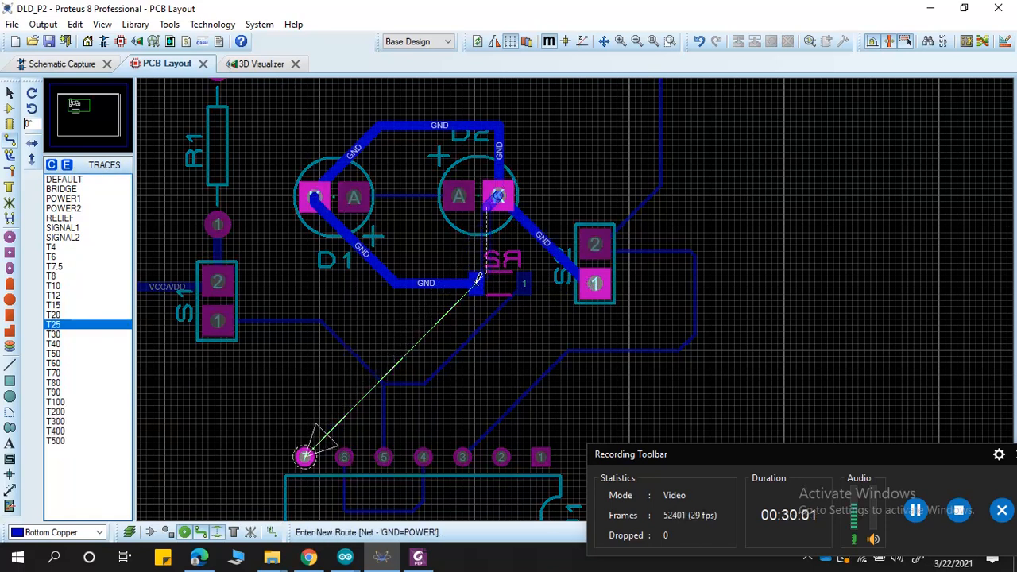
right_click(476, 279)
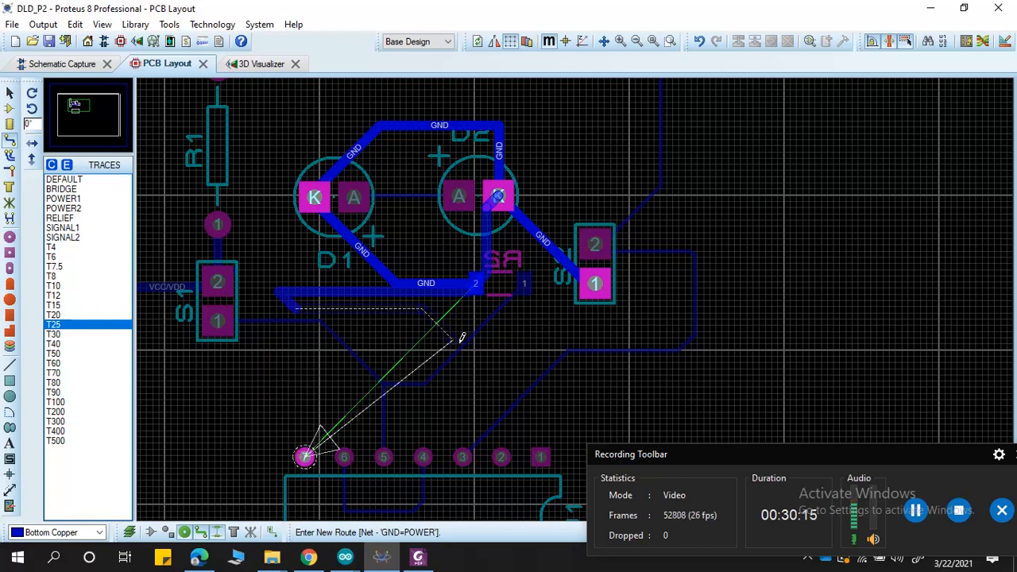
key("F7")
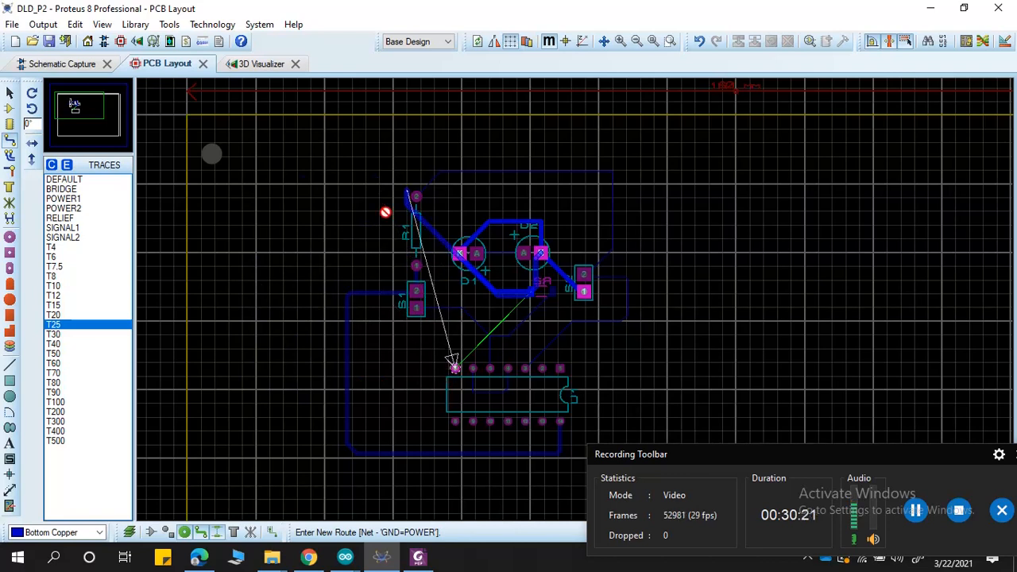
key("Escape")
scroll(506, 294, "up", 2)
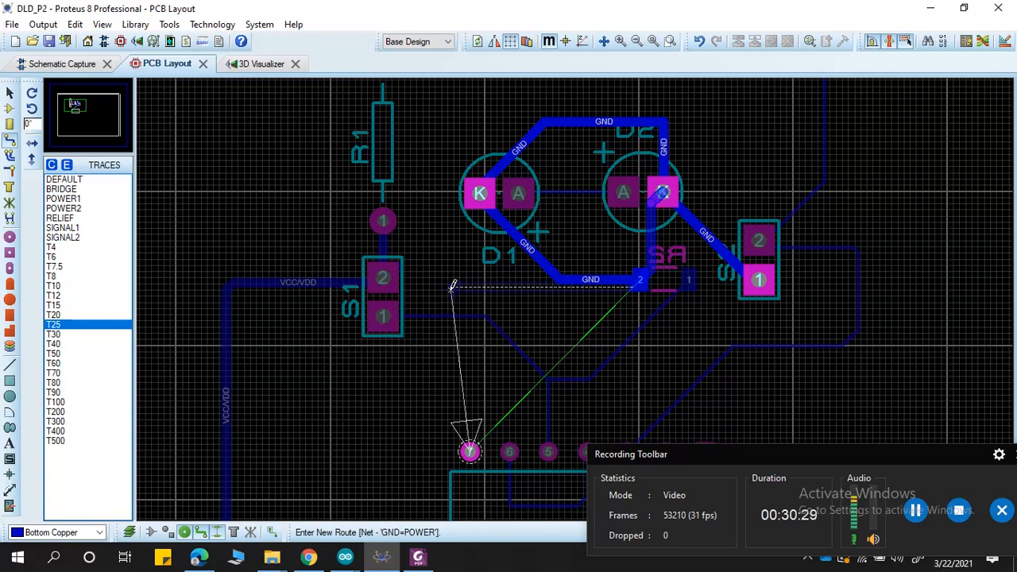
double_click(451, 287)
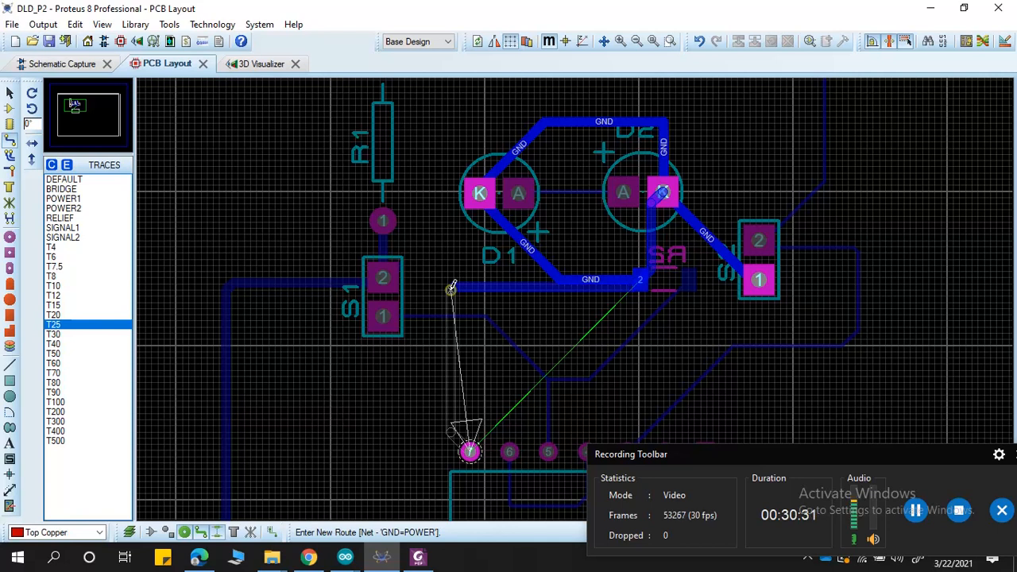
Step: Carry the GND trace over the S1 trace on Top Copper, add a via back to Bottom Copper, and finish at U1's pin 7
key("F6")
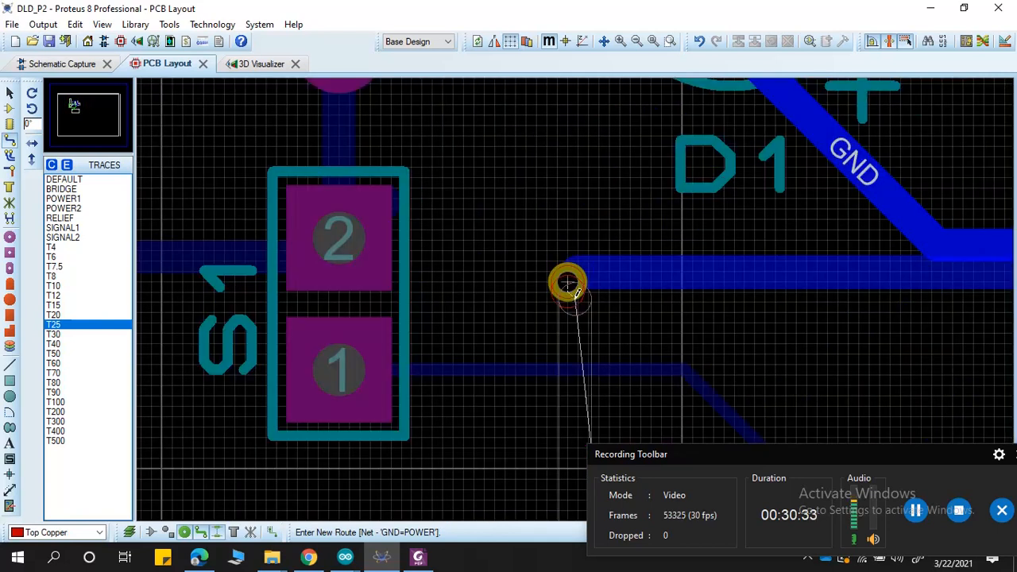
scroll(575, 298, "down", 1)
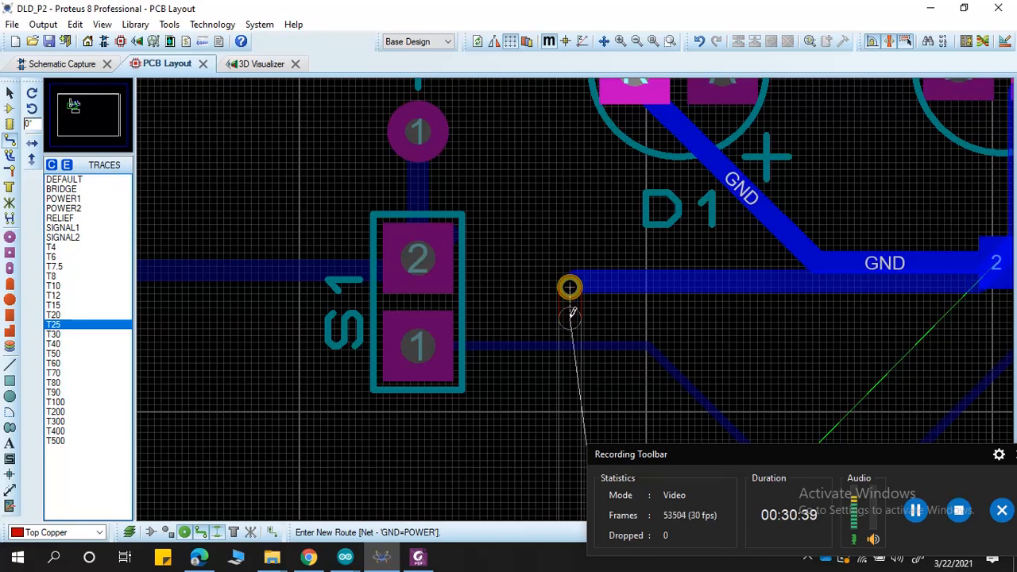
scroll(575, 333, "down", 2)
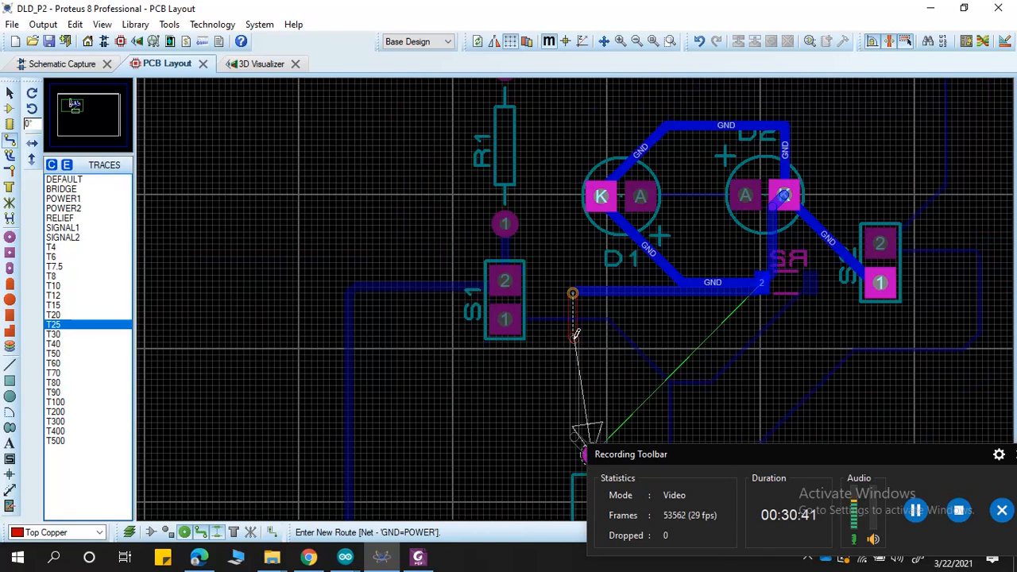
scroll(575, 333, "up", 1)
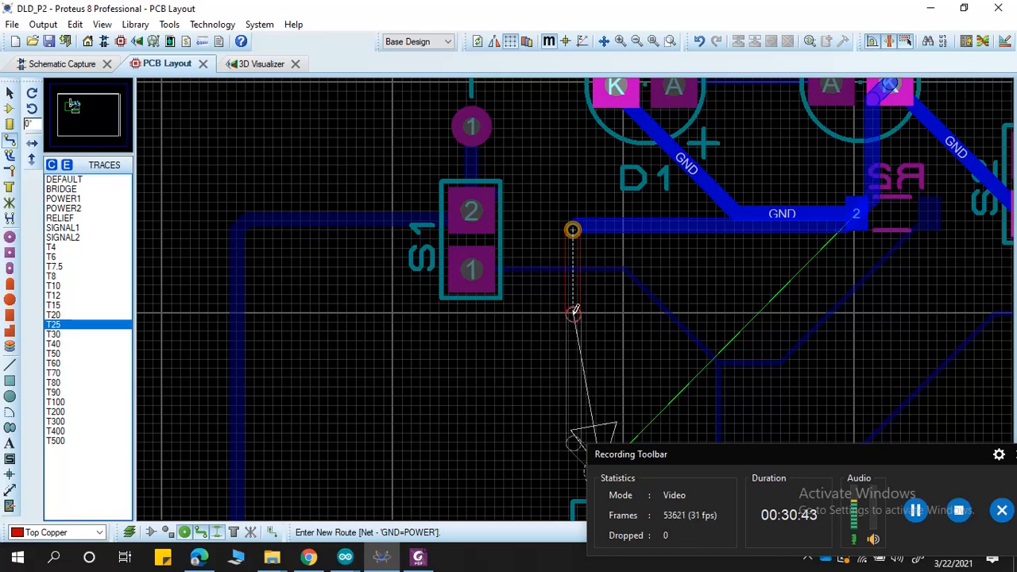
double_click(574, 314)
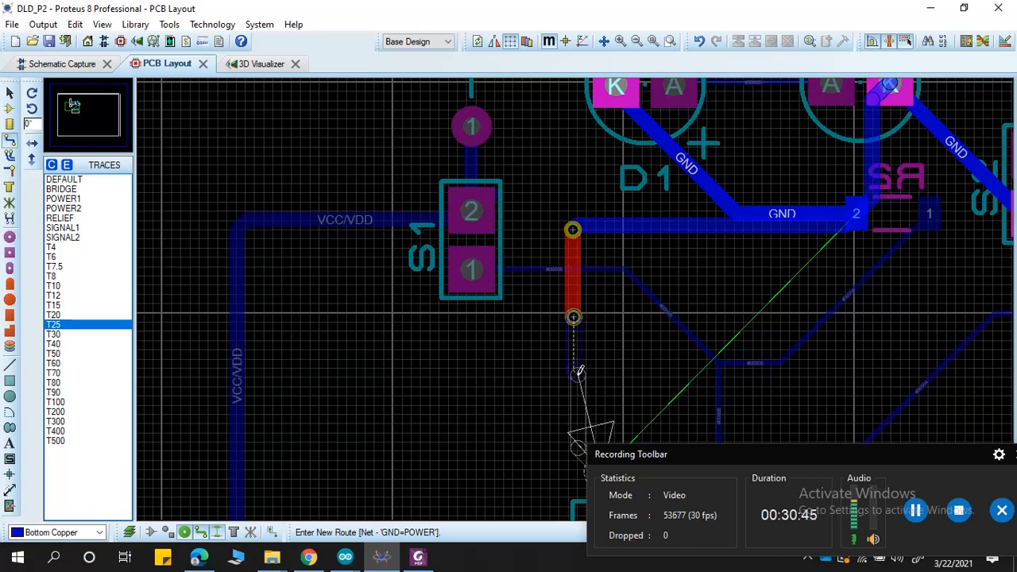
scroll(586, 408, "down", 1)
scroll(588, 415, "up", 2)
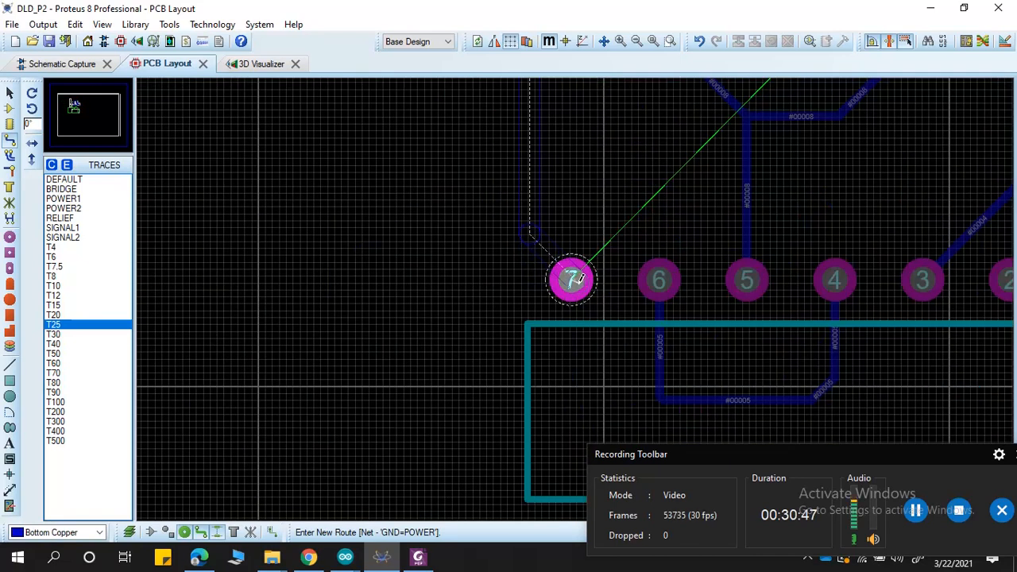
left_click(577, 278)
Step: Route U1's pin 6 to D1's anode, crossing the S1 and GND traces on Top Copper between two vias
scroll(641, 254, "down", 3)
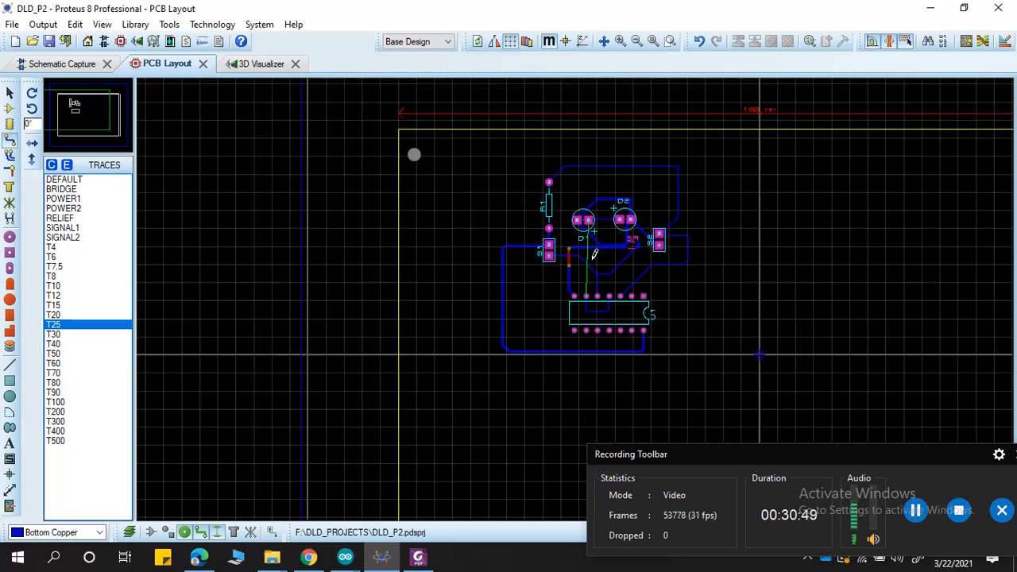
scroll(594, 255, "up", 2)
left_click(560, 390)
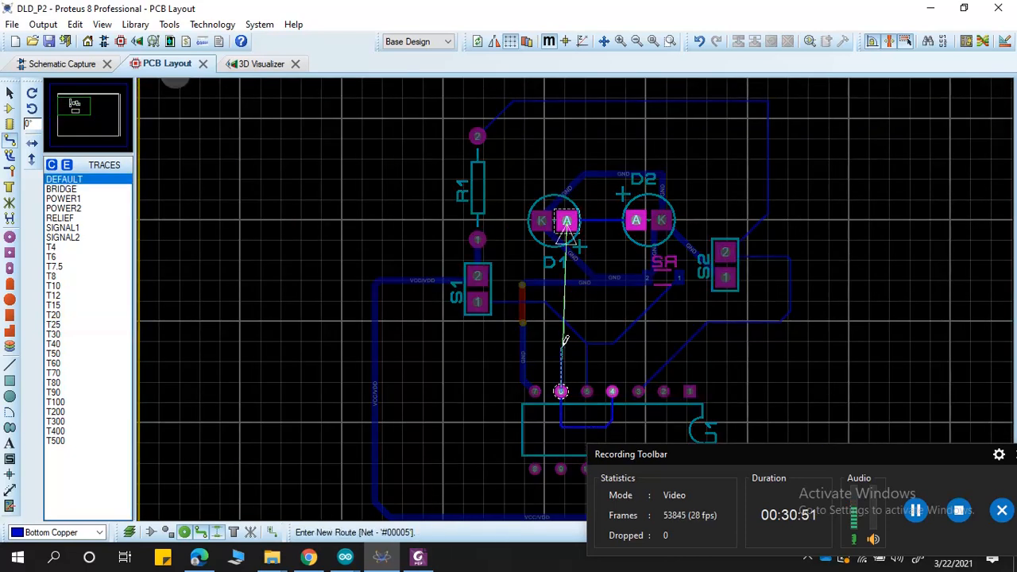
scroll(562, 341, "up", 2)
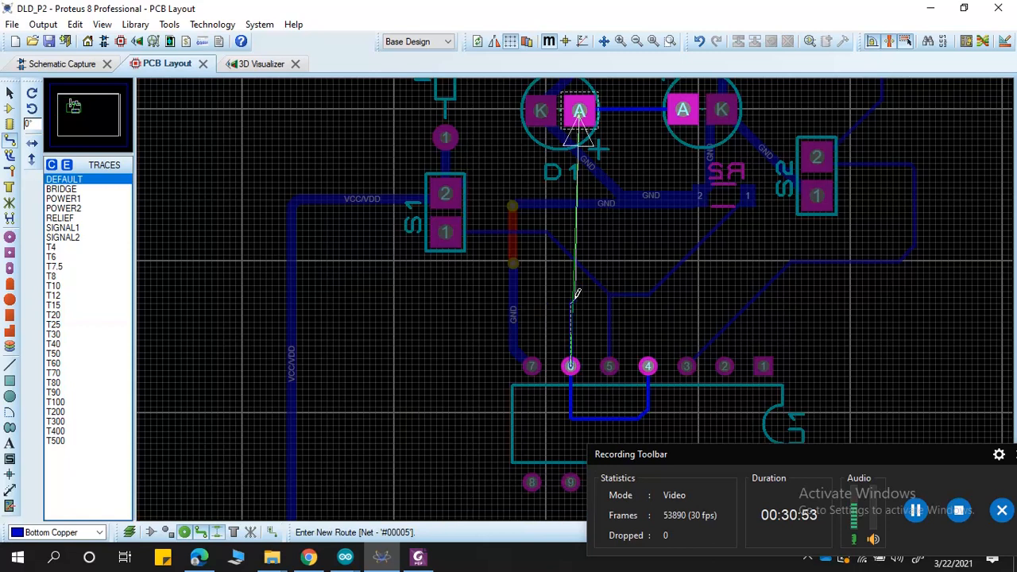
scroll(562, 333, "down", 2)
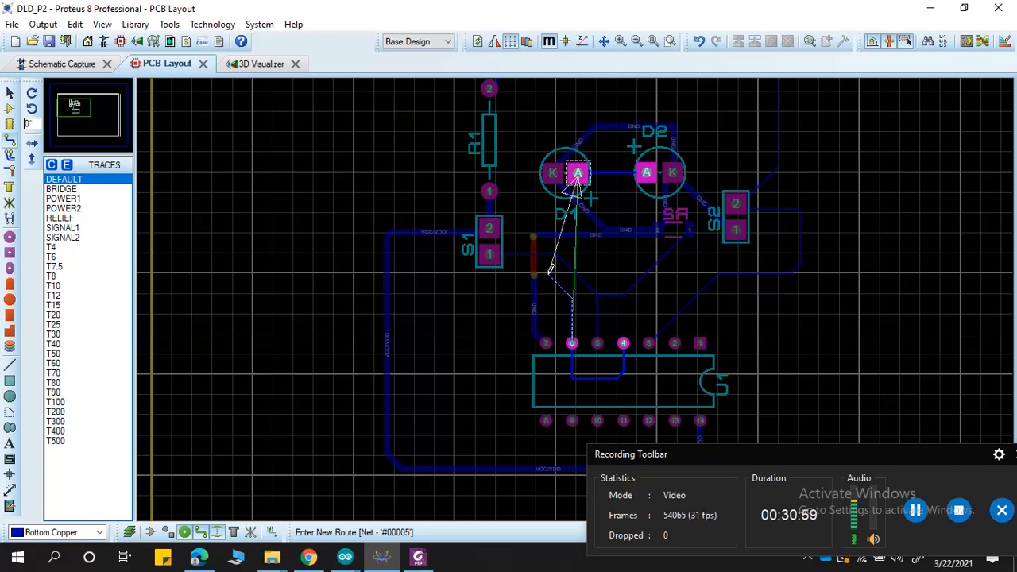
double_click(549, 274)
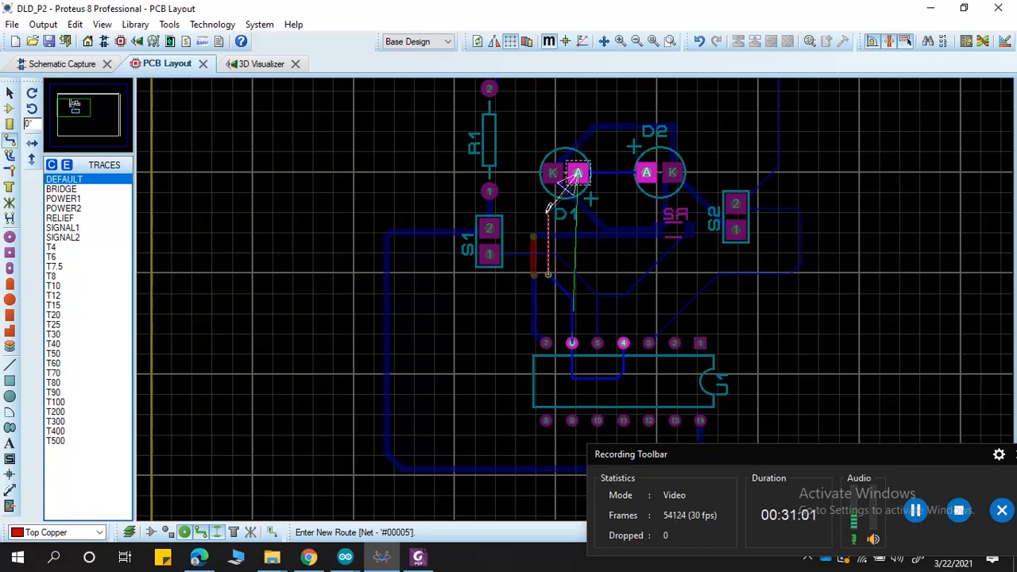
scroll(548, 208, "up", 2)
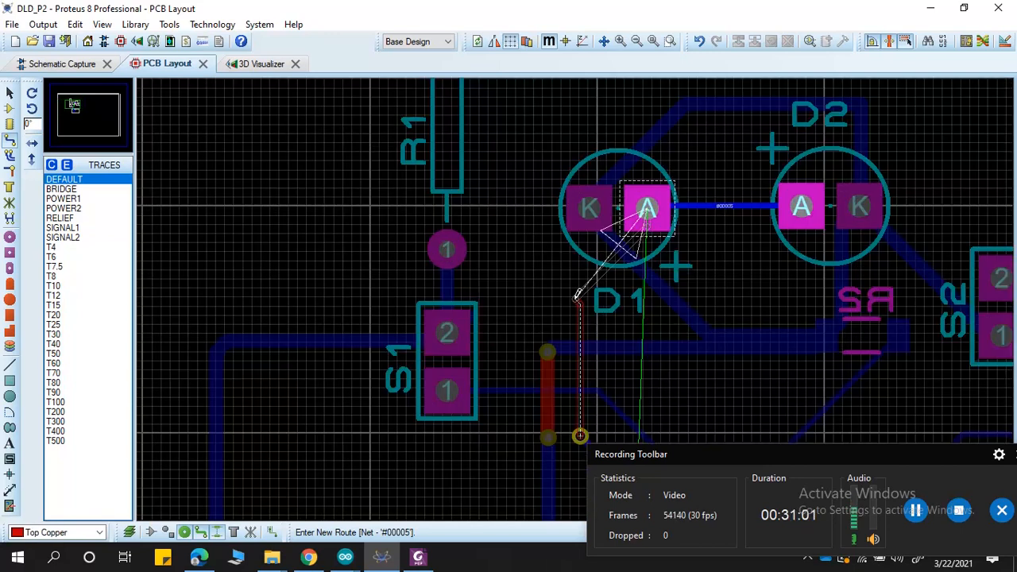
left_click(722, 249)
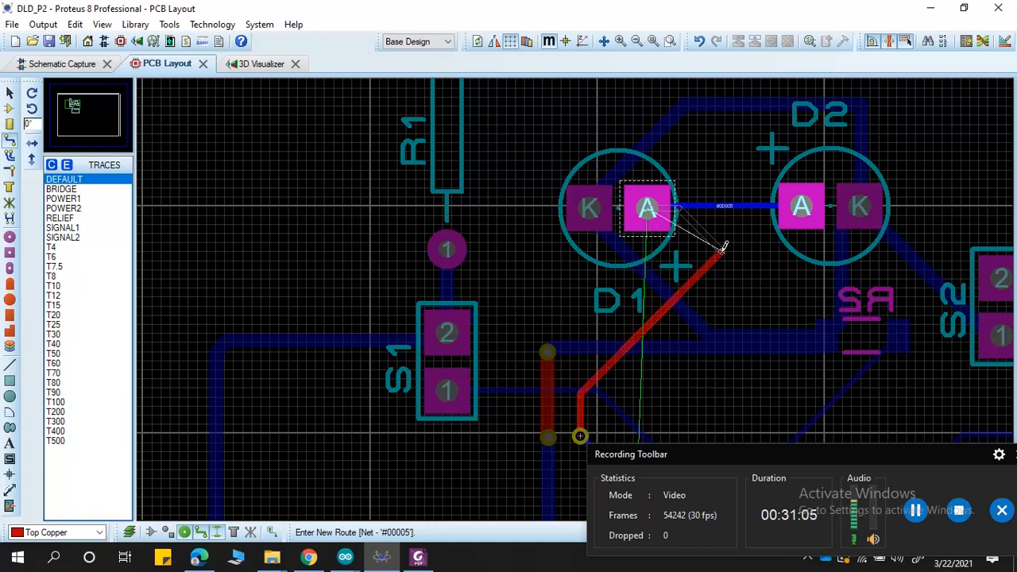
double_click(718, 225)
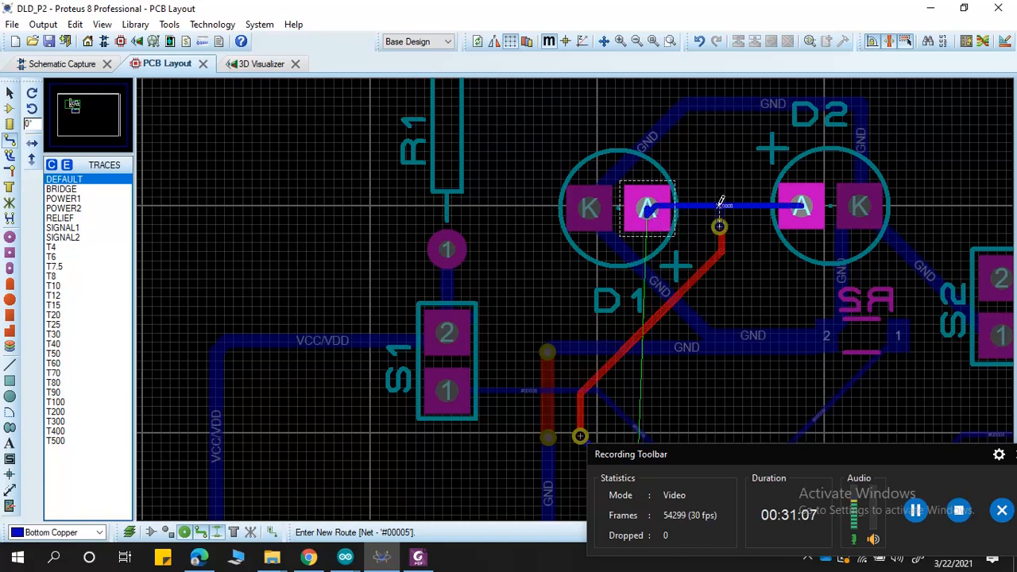
left_click(651, 204)
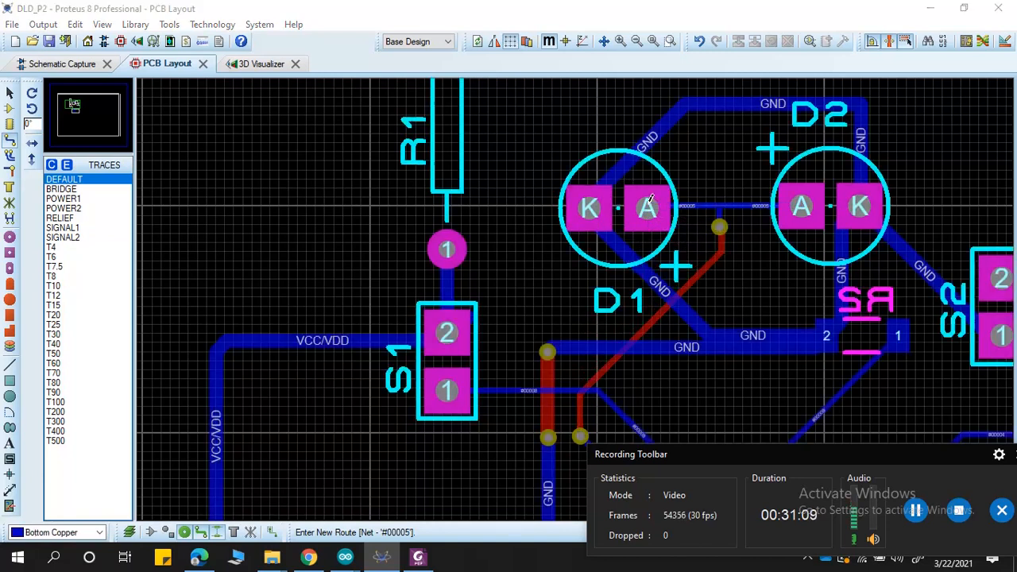
Step: Change the pad of U1's pin 7 to the square through-hole style S-70-30
scroll(576, 292, "down", 3)
scroll(684, 320, "down", 3)
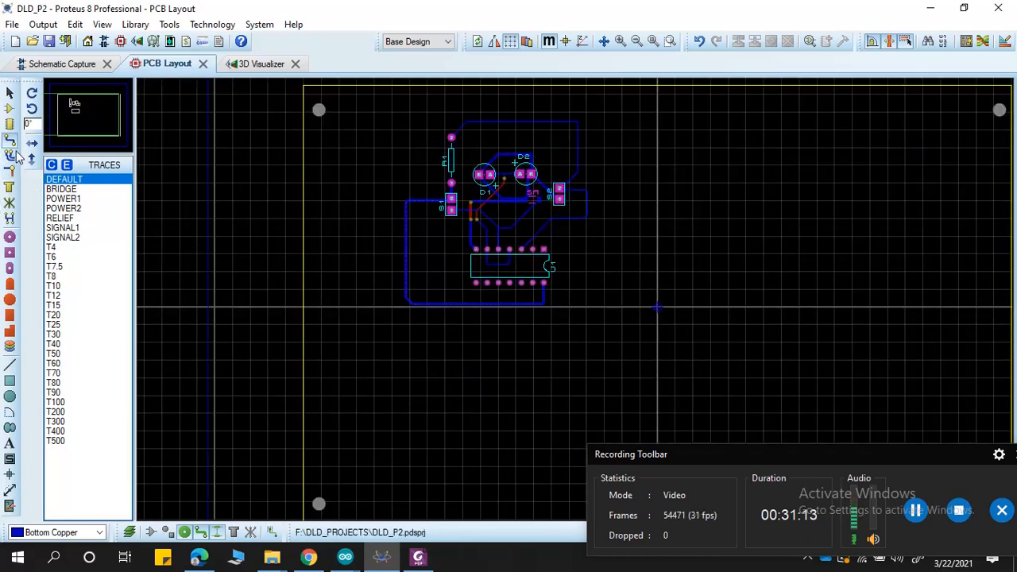
left_click(9, 252)
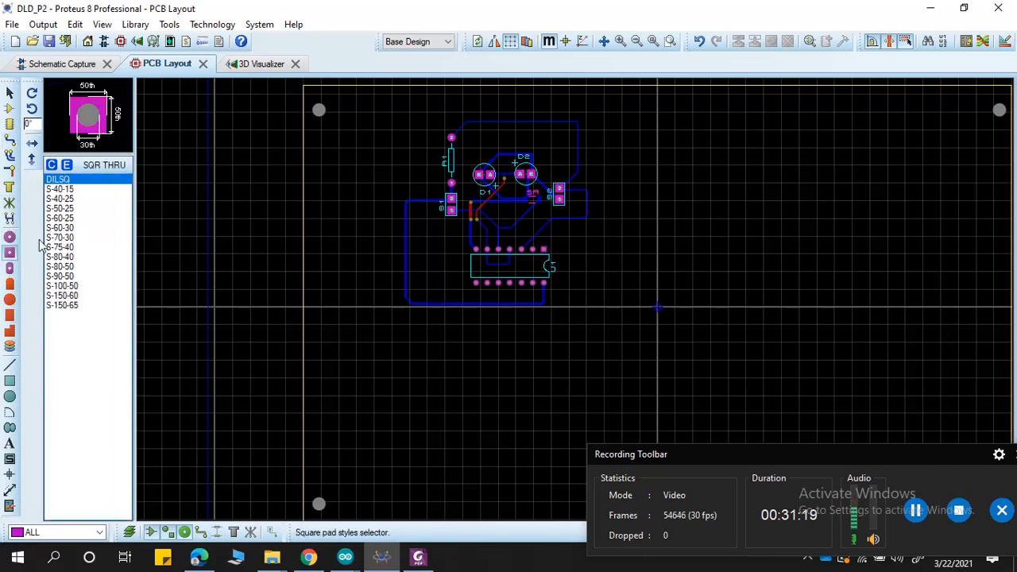
left_click(60, 237)
scroll(477, 249, "up", 3)
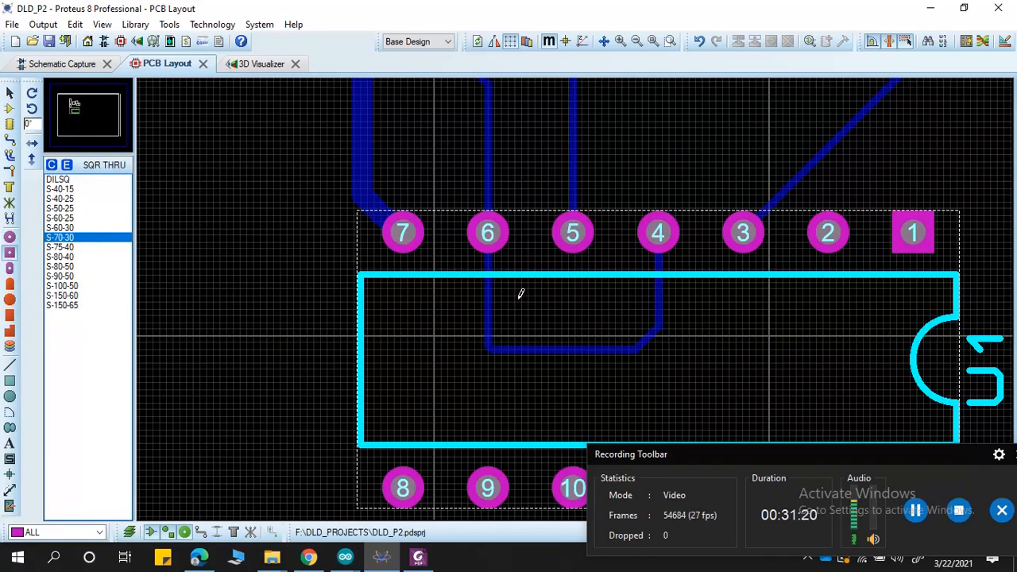
left_click(411, 227)
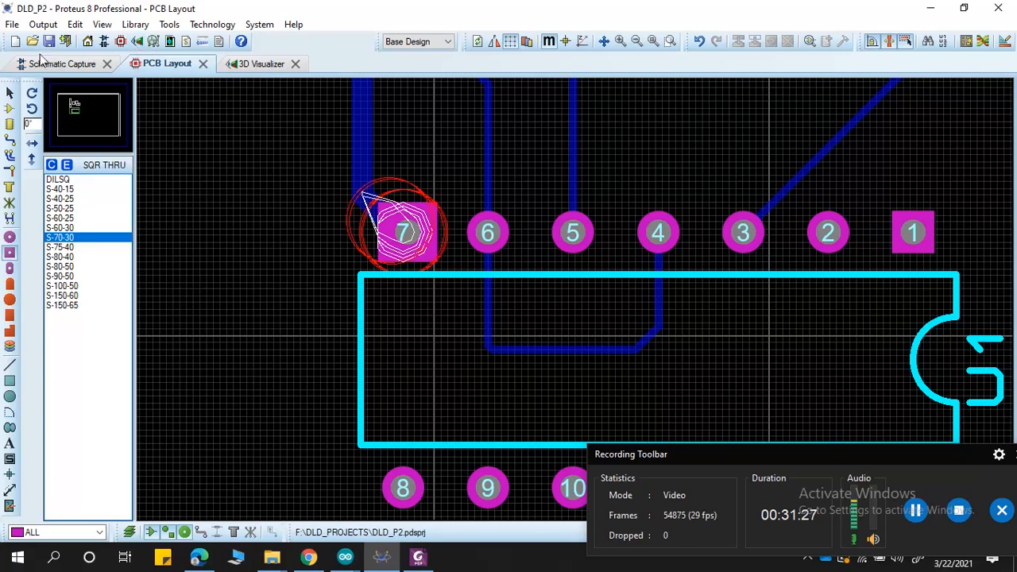
Step: Undo the last pad change and apply the square through-hole style S-60-30 to U1's pins 7 through 1
key("ctrl+z")
left_click(60, 228)
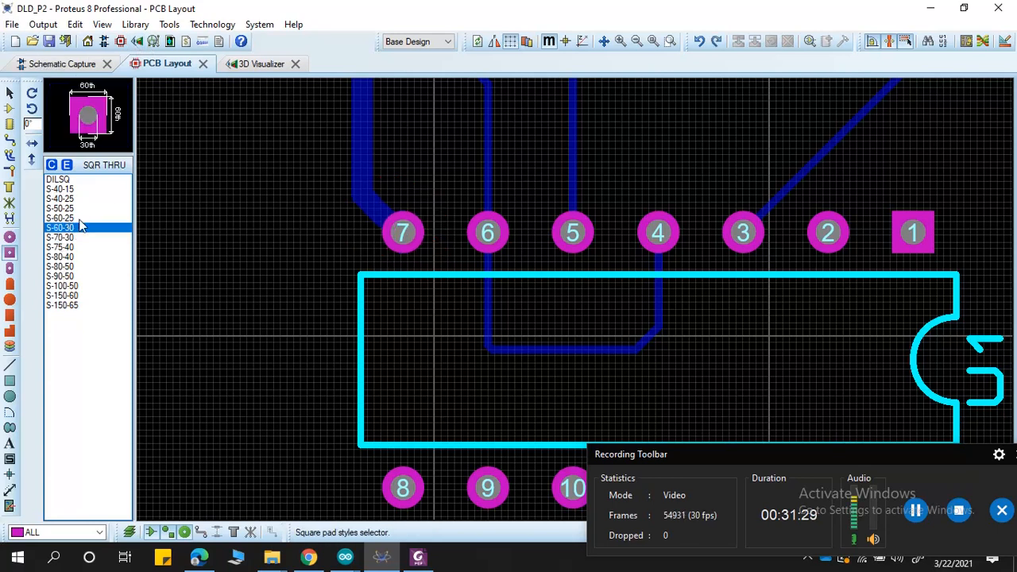
left_click(404, 228)
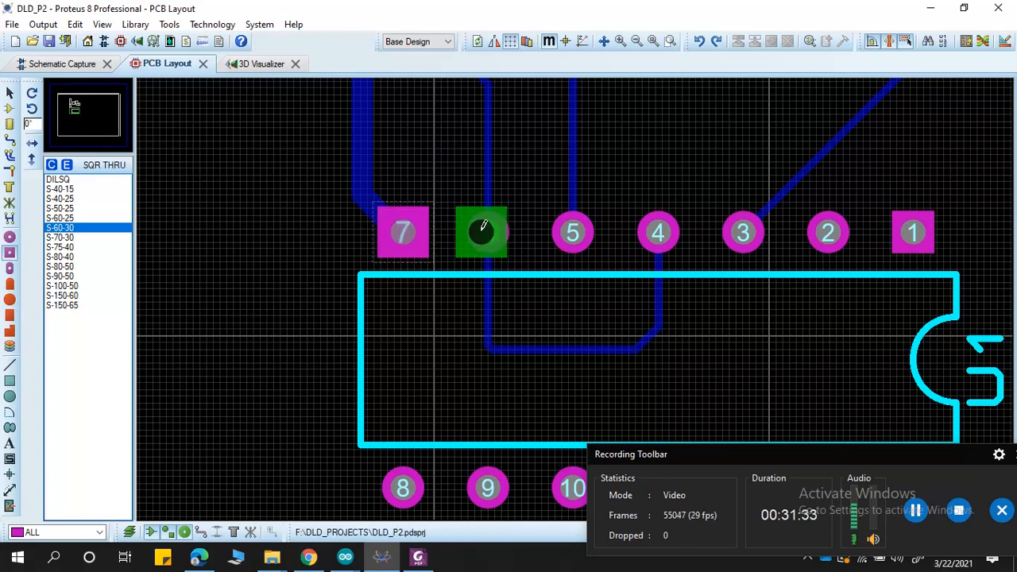
left_click(487, 230)
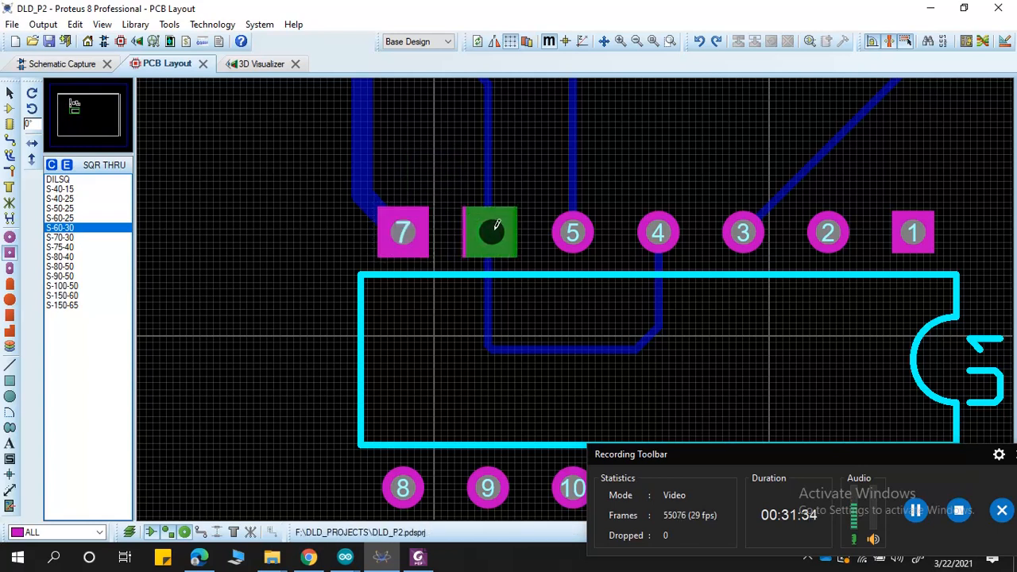
left_click(576, 229)
left_click(658, 229)
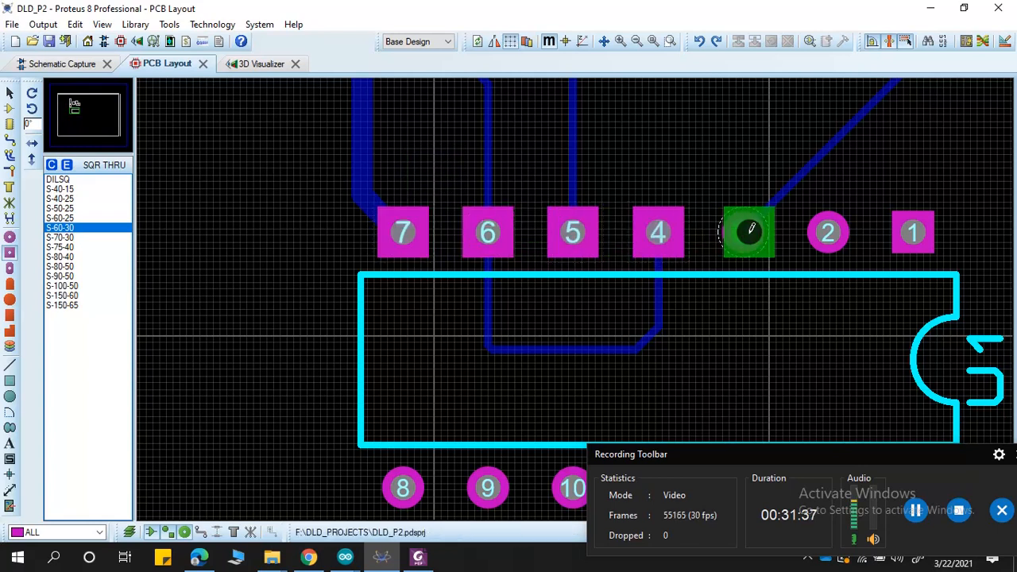
left_click(742, 229)
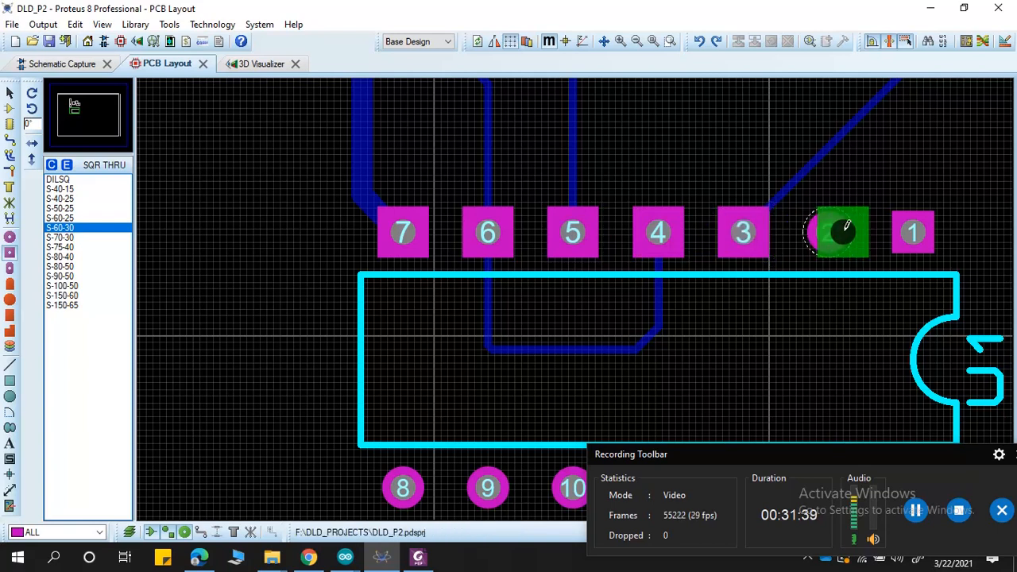
left_click(828, 229)
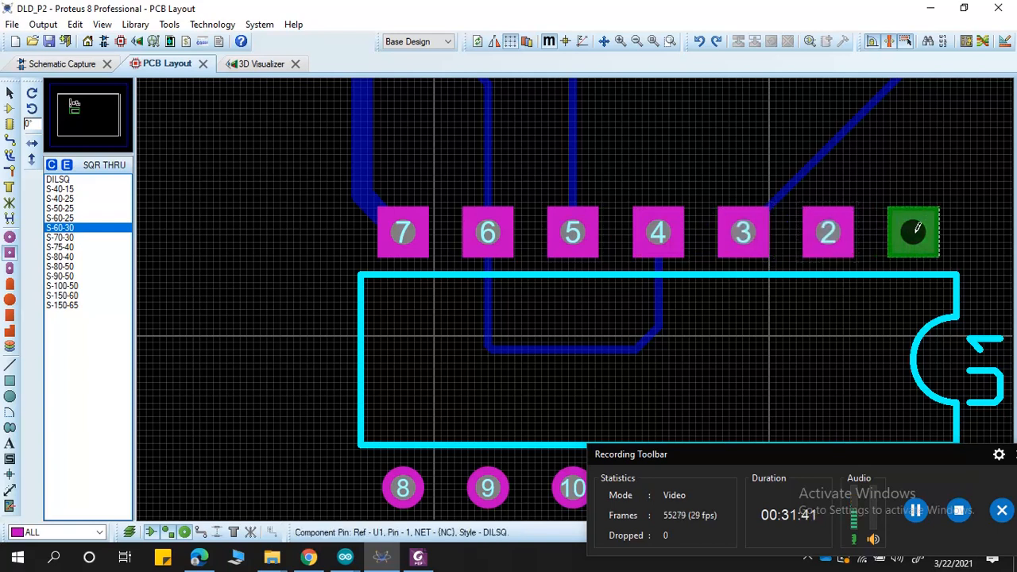
left_click(905, 230)
Step: Apply the square S-60-30 pad style to U1's pins 14 through 9
scroll(726, 397, "down", 3)
scroll(566, 266, "up", 3)
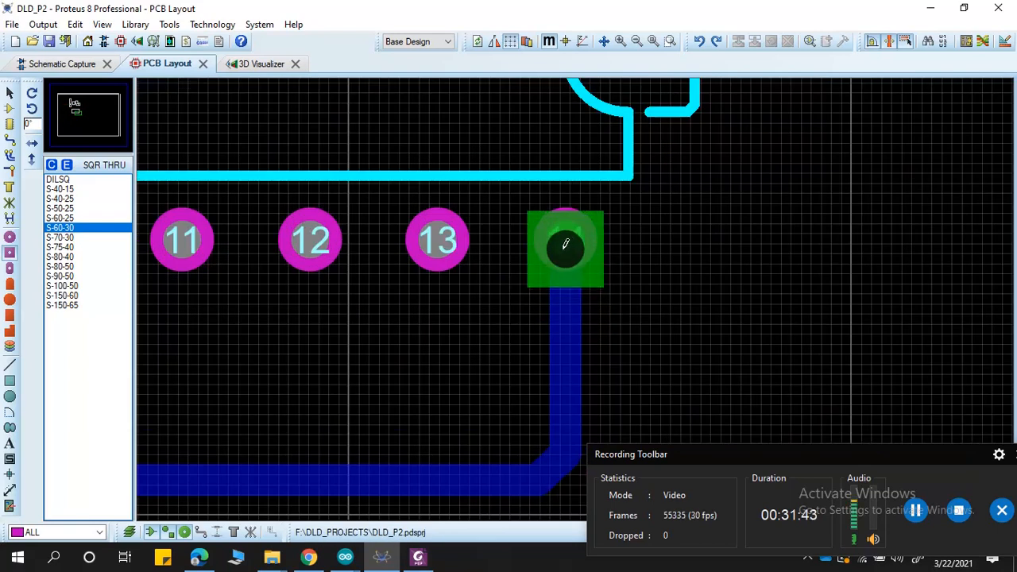
left_click(564, 241)
left_click(439, 238)
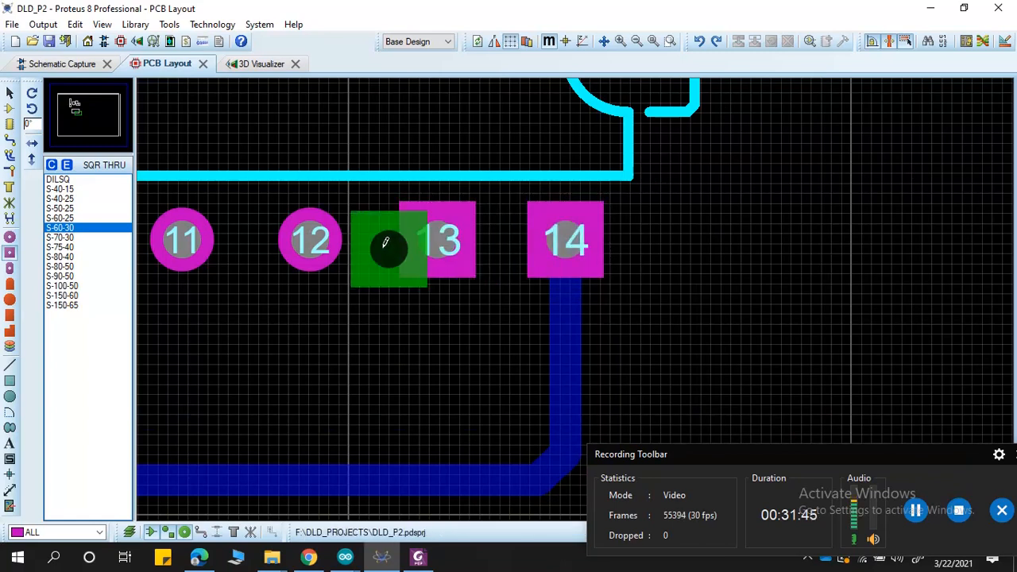
left_click(310, 239)
left_click(178, 240)
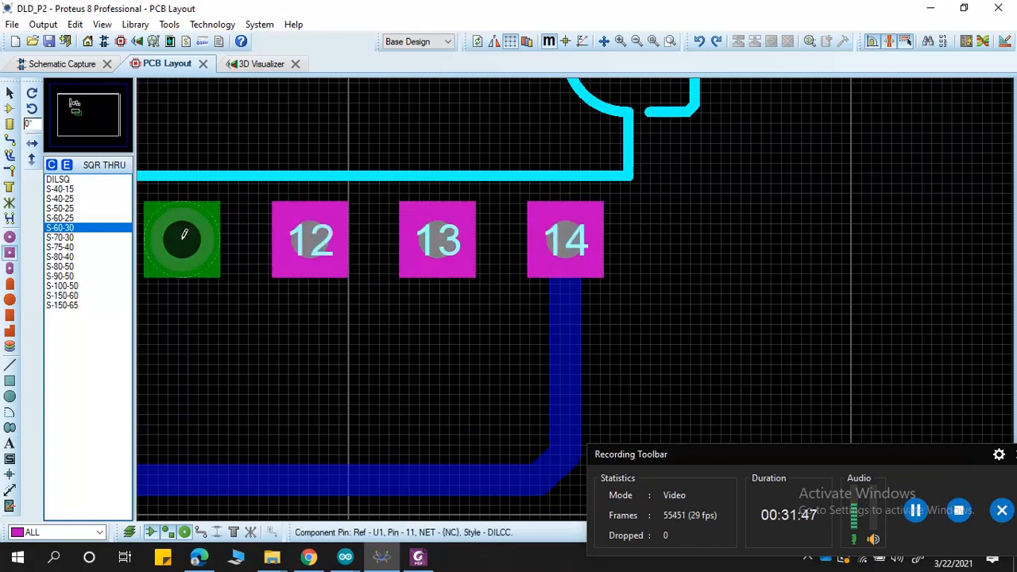
scroll(182, 238, "down", 3)
scroll(356, 284, "up", 3)
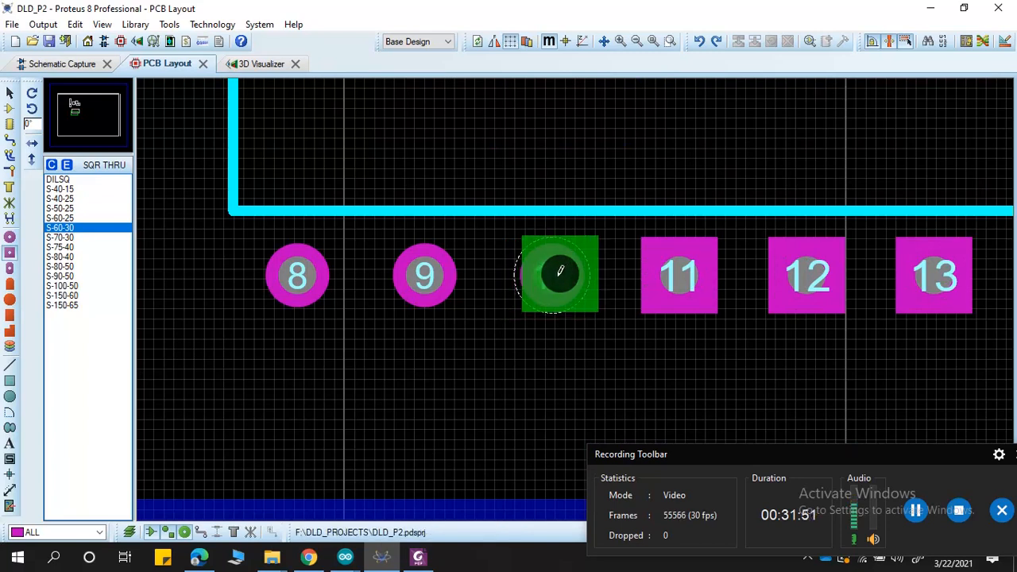
left_click(555, 271)
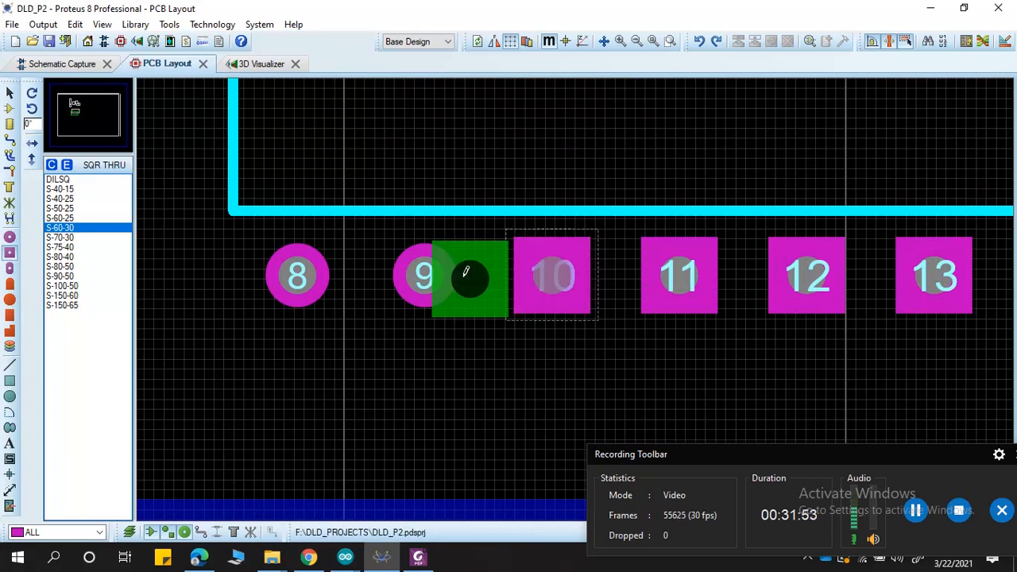
left_click(421, 273)
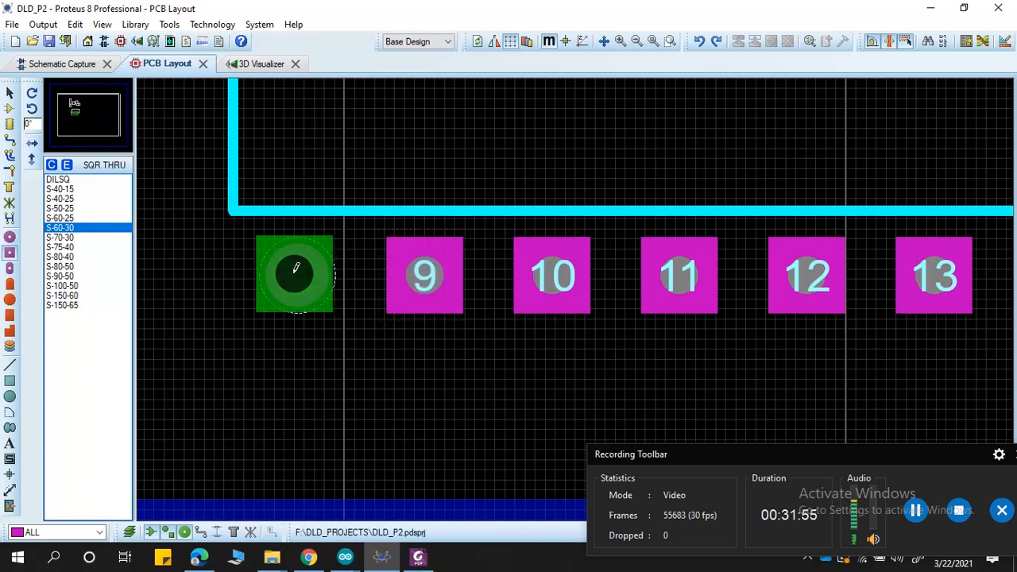
Step: Remove the misplaced pad at U1's pin 8 and change that pin's pad to the square style S-70-30
left_click(289, 273)
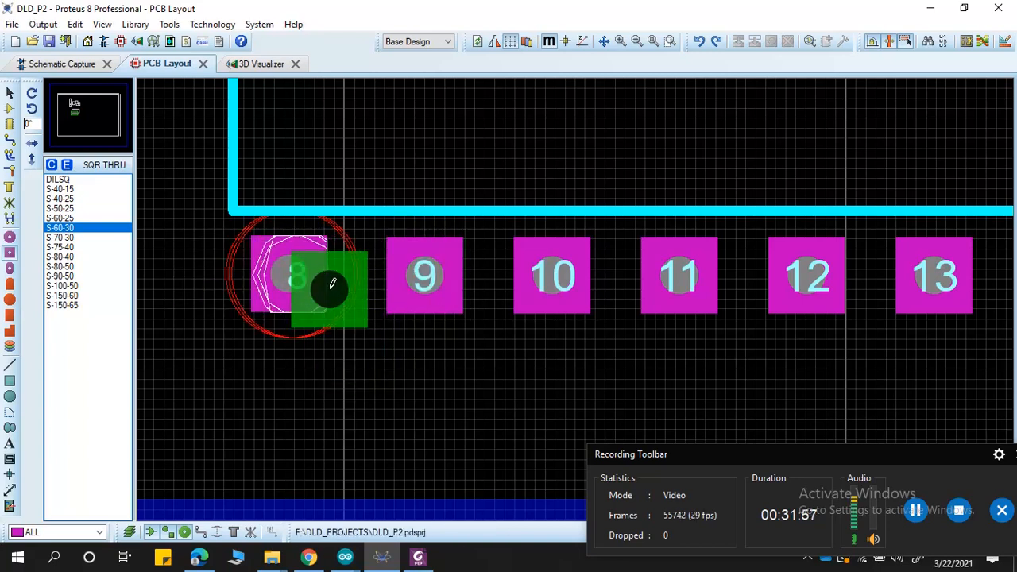
right_click(351, 378)
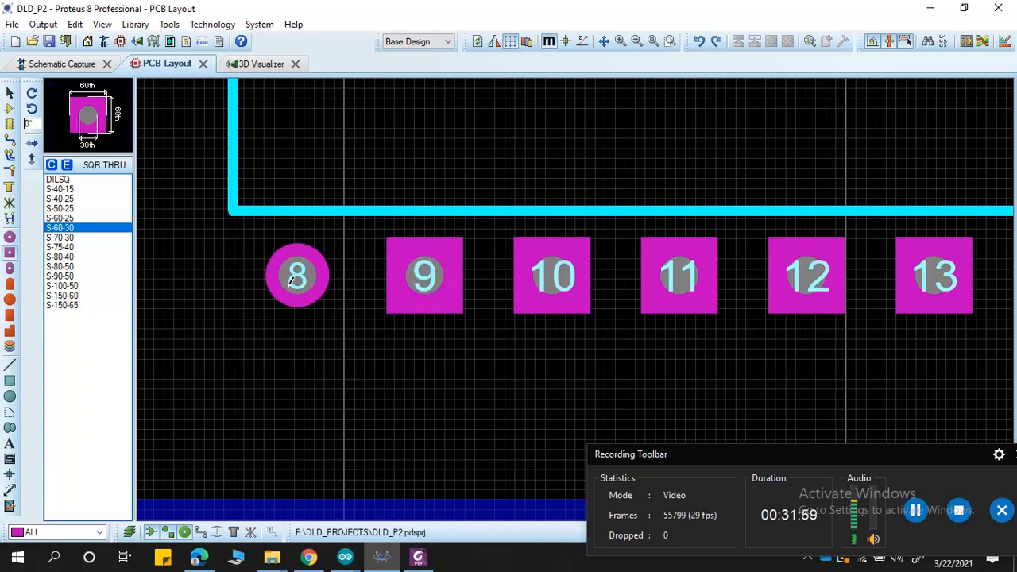
left_click(60, 238)
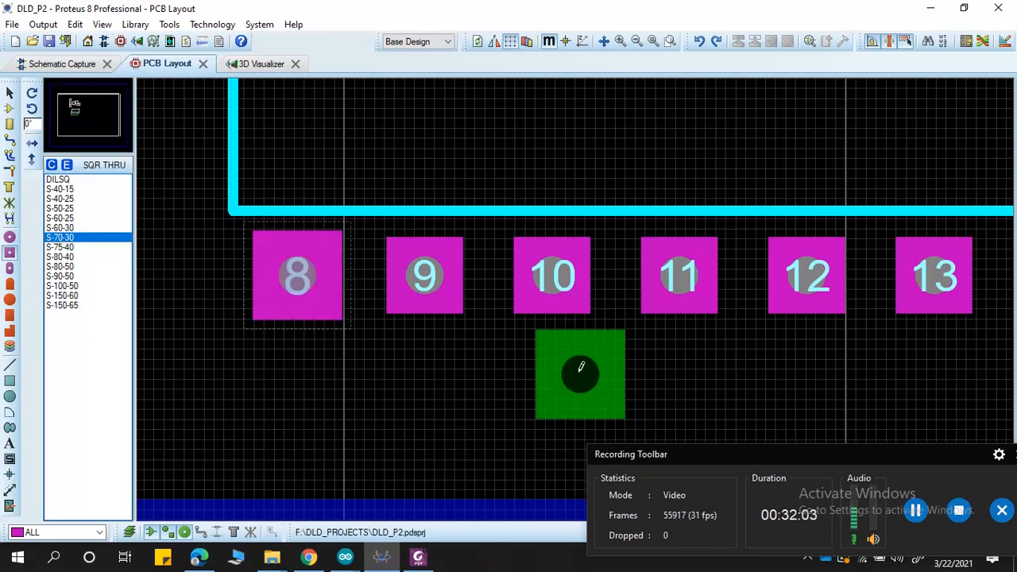
Step: Change R1's pin 2 pad to square style S-70-30 and its pin 1 pad to S-150-65
scroll(579, 370, "down", 2)
scroll(681, 263, "down", 2)
scroll(575, 299, "up", 2)
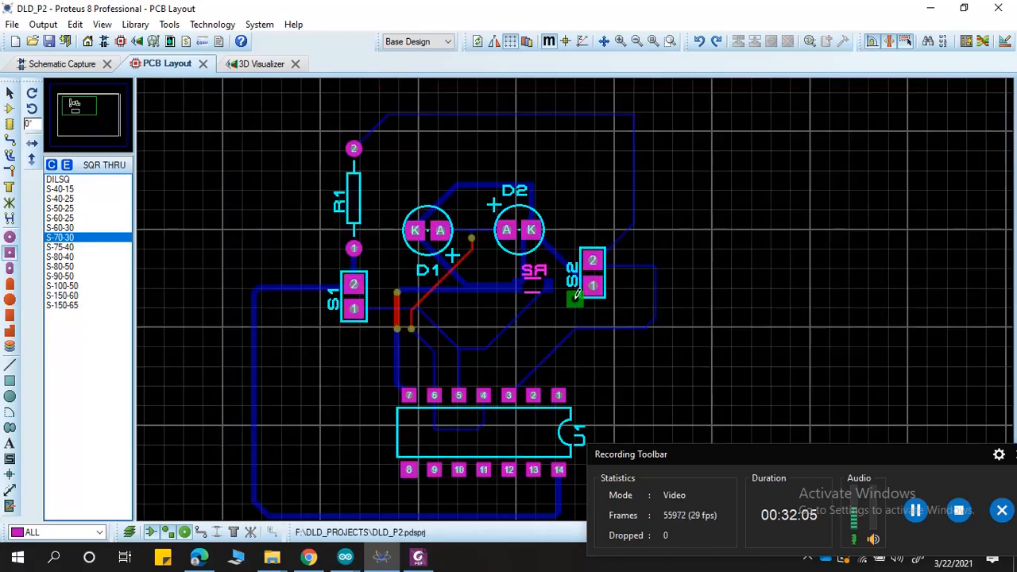
left_click(354, 148)
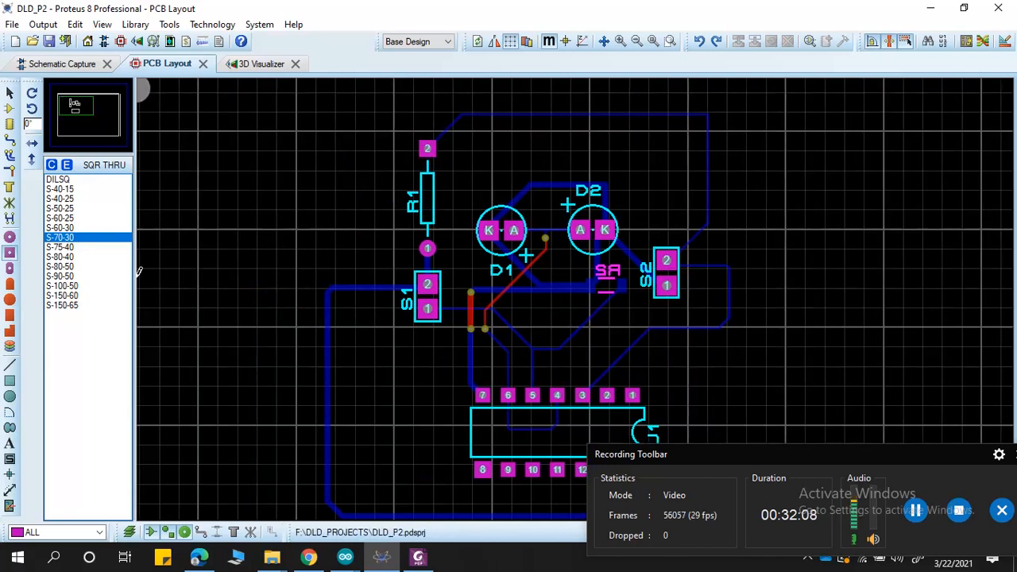
left_click(60, 305)
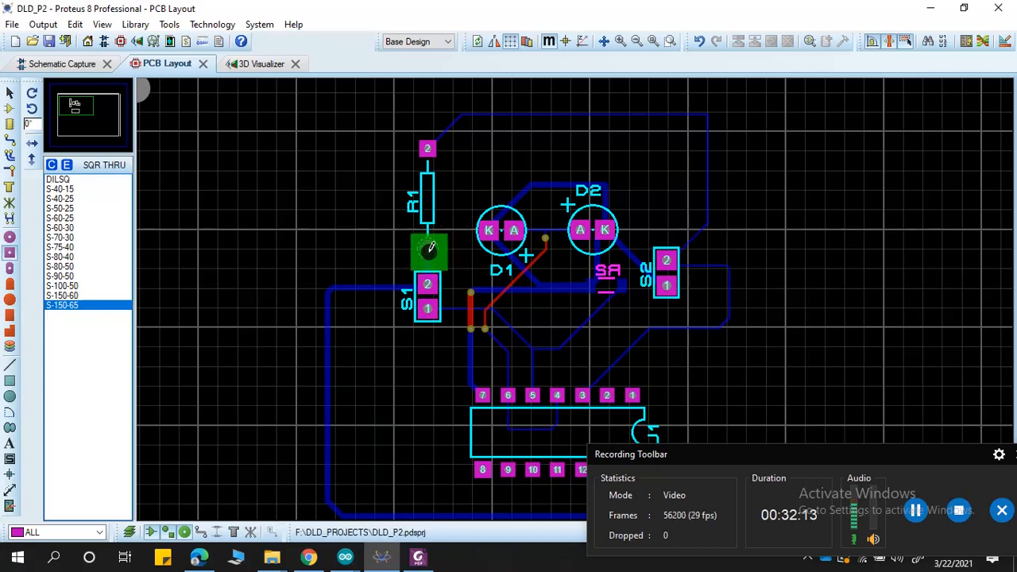
left_click(428, 247)
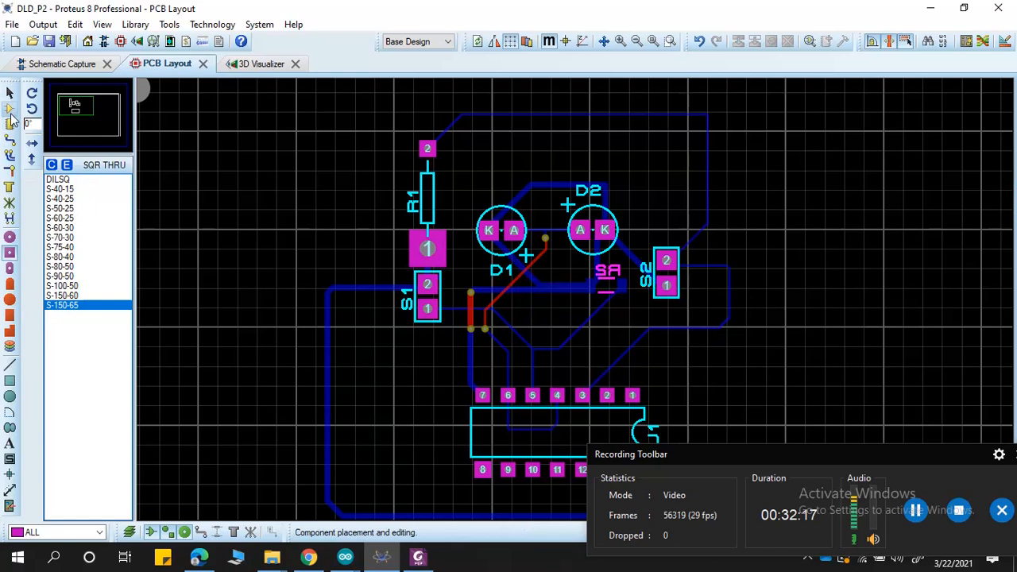
Step: Change the trace style of the route from R1's pin 2 to S2's pin 2 to T60
left_click(10, 93)
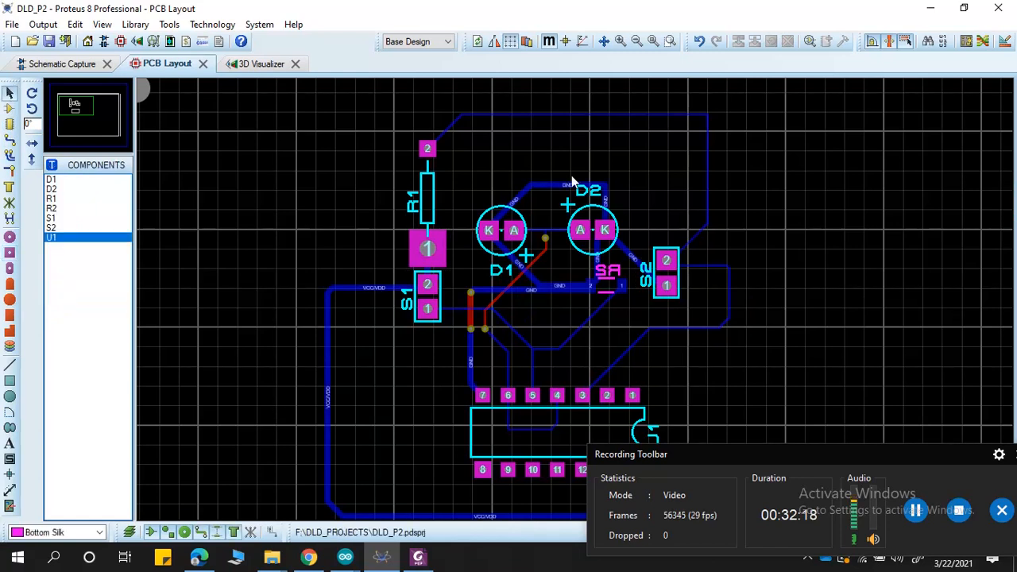
left_click(584, 116)
right_click(584, 116)
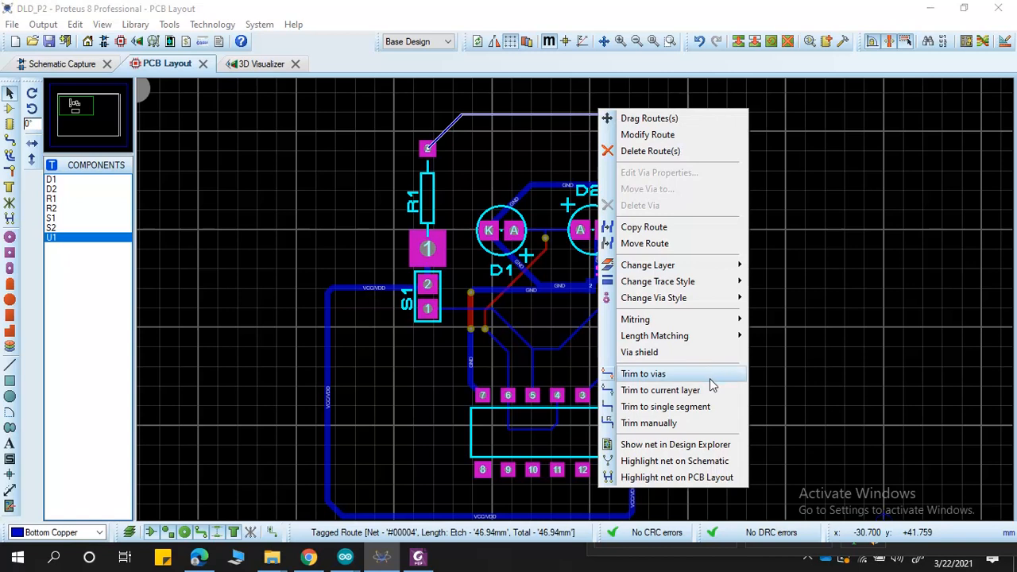
mouse_move(728, 342)
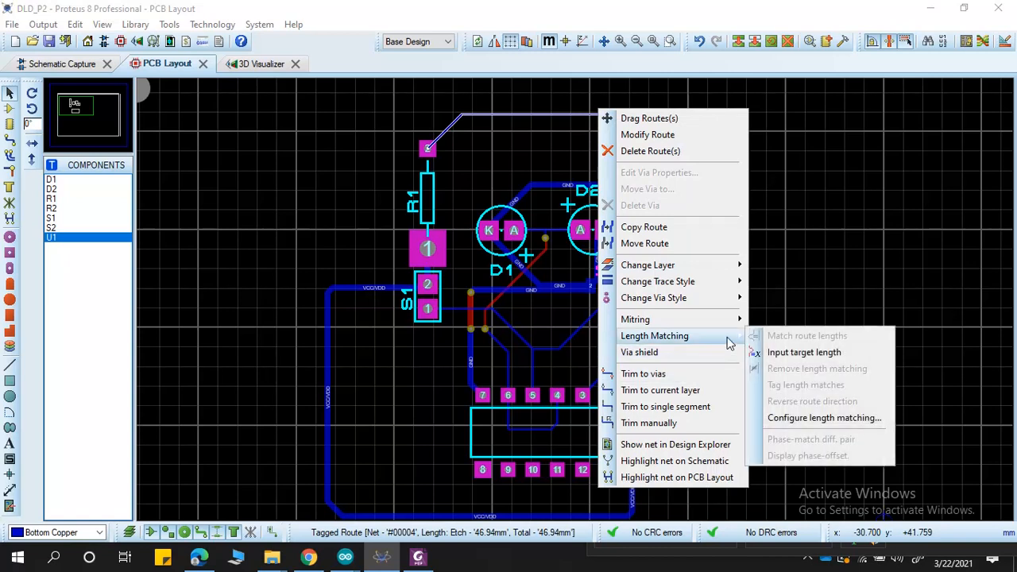
mouse_move(730, 286)
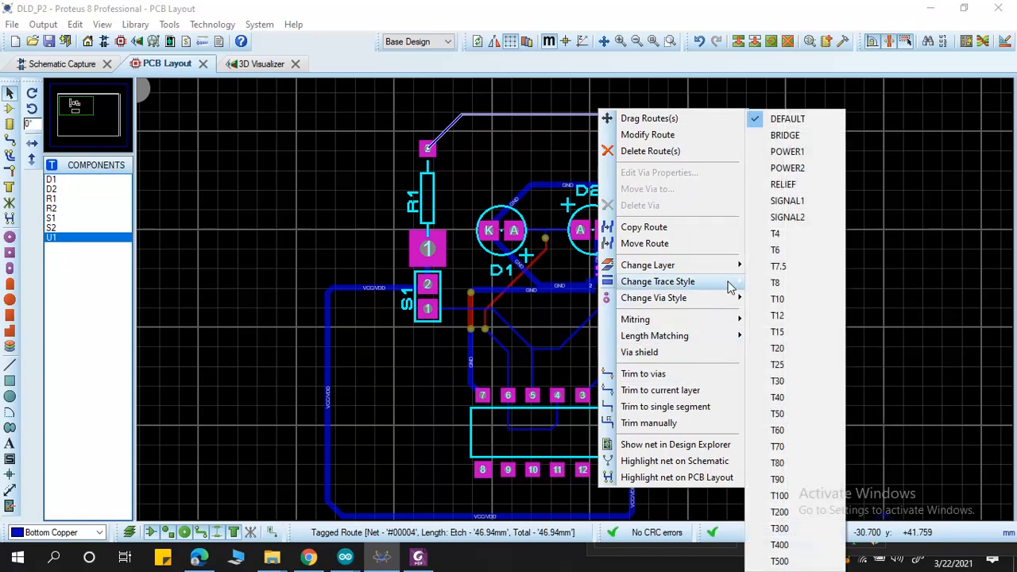
left_click(796, 430)
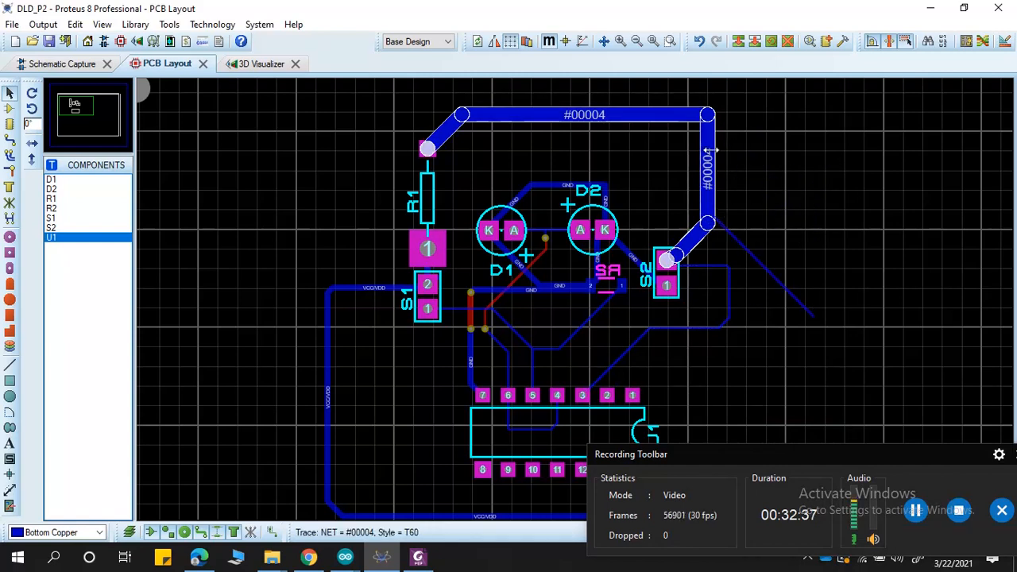
Step: Change the trace style of the route from S2's pin 2 to U1's pin 3 to T60
right_click(751, 256)
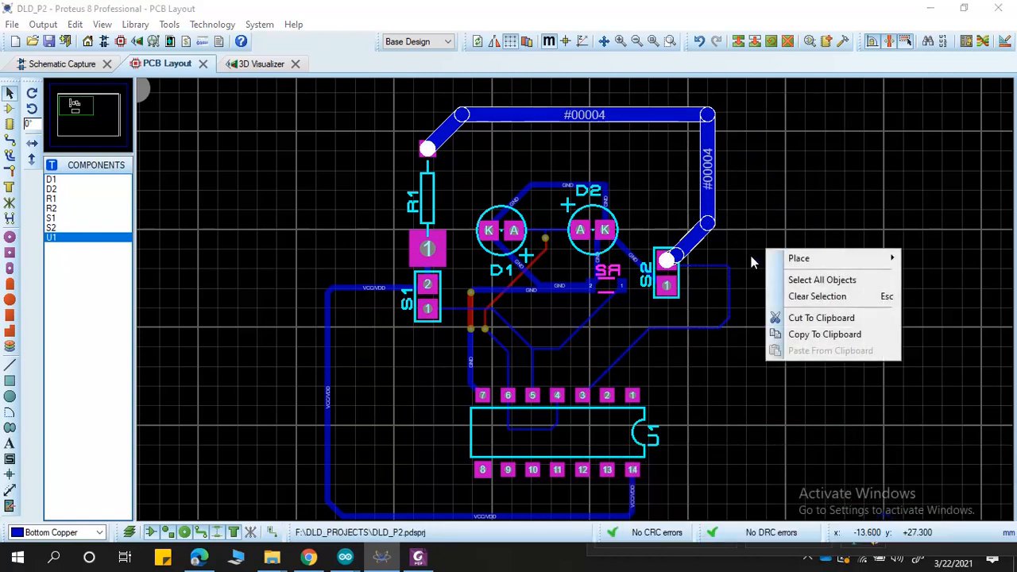
left_click(712, 265)
left_click(711, 265)
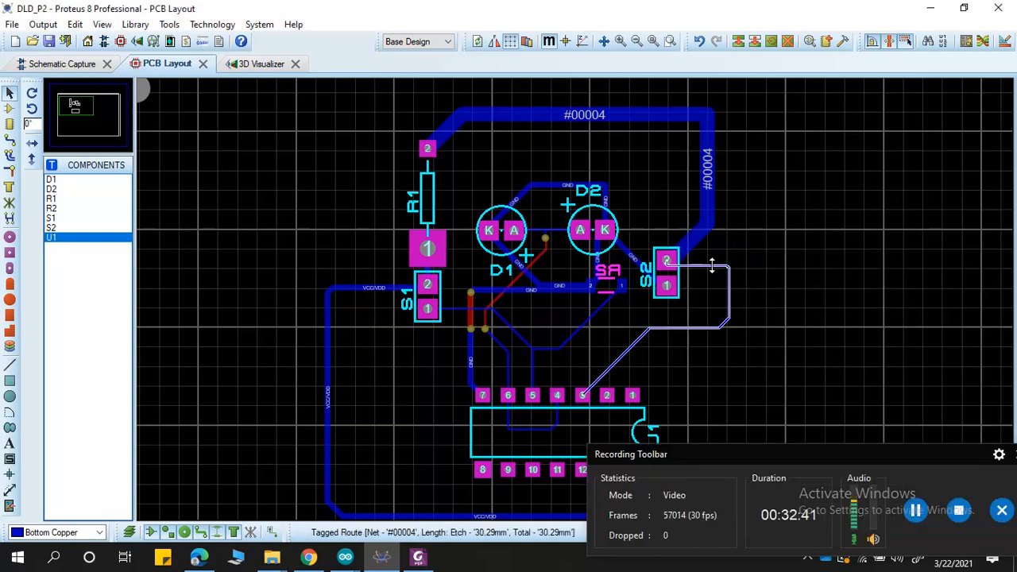
scroll(711, 263, "up", 1)
scroll(574, 298, "up", 1)
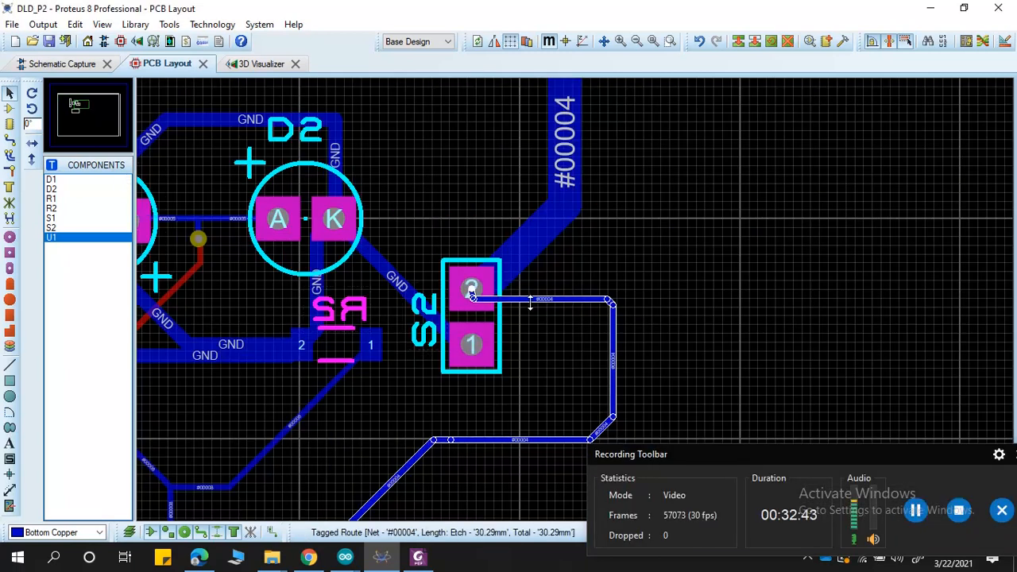
right_click(531, 304)
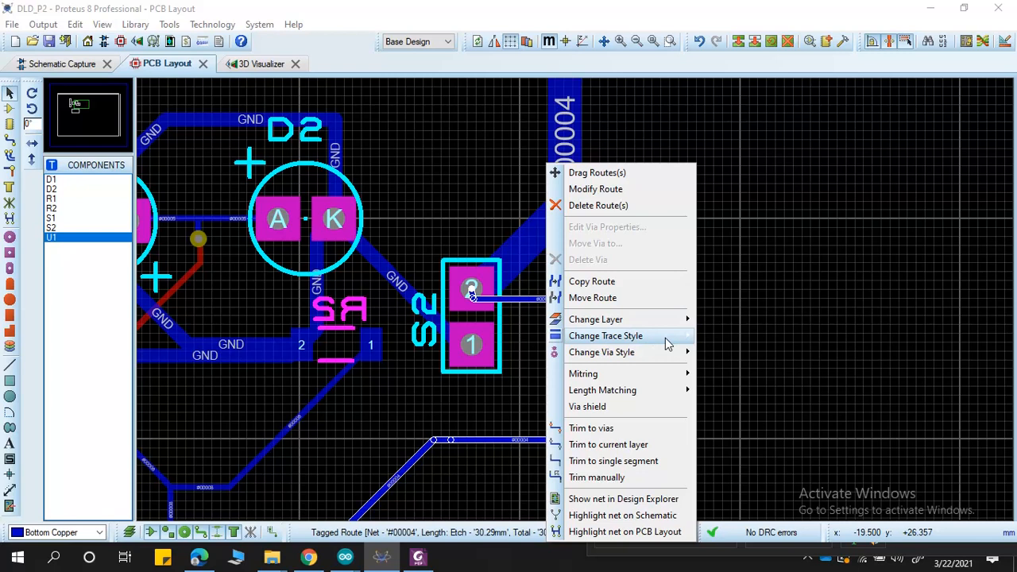
mouse_move(640, 336)
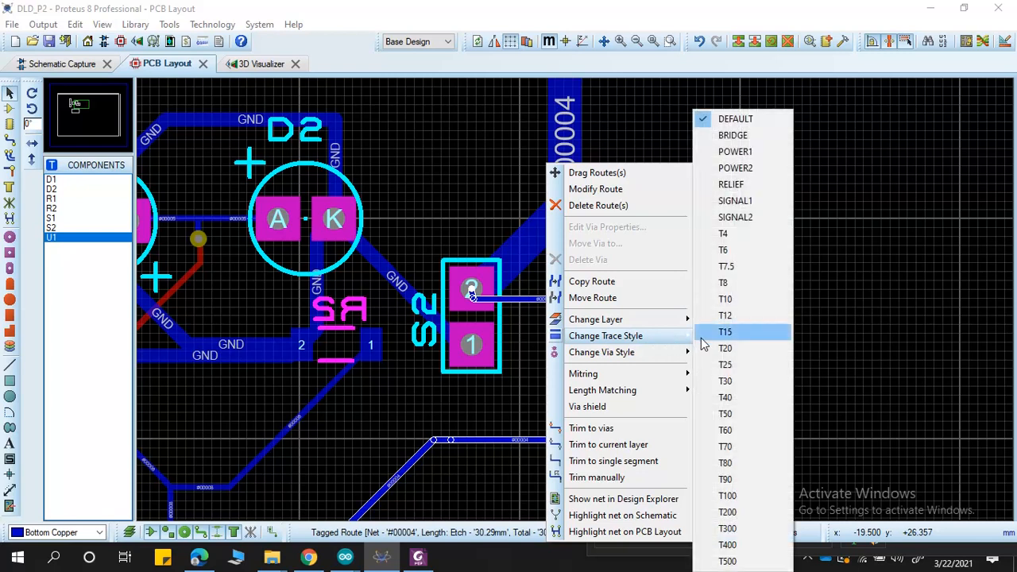
left_click(743, 430)
Step: Reshape the T60 trace near U1's pin 3 so its last segment runs straight up from the pad, clear of pin 2
scroll(576, 301, "down", 2)
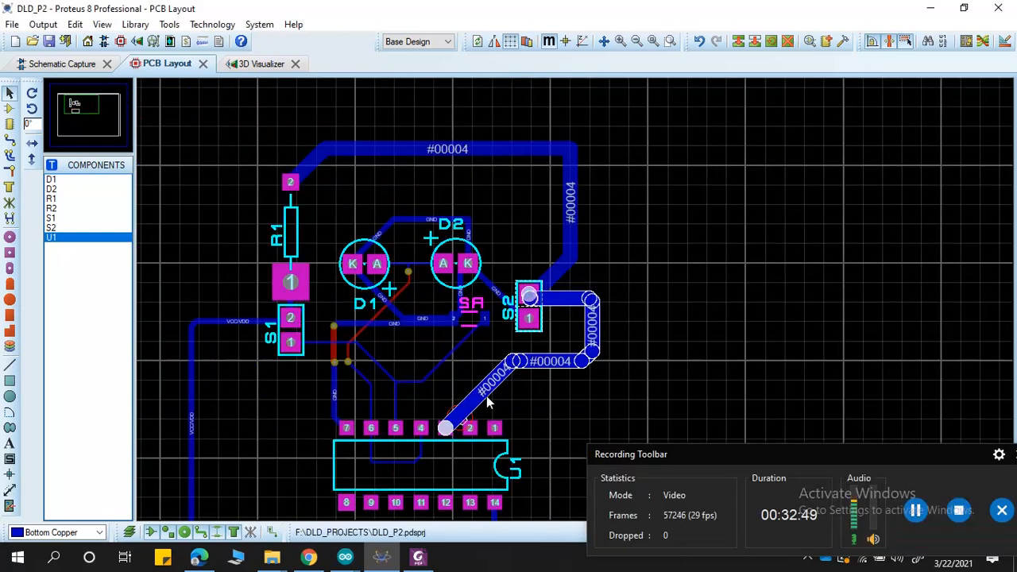
scroll(481, 429, "up", 2)
left_click_drag(581, 288, 528, 263)
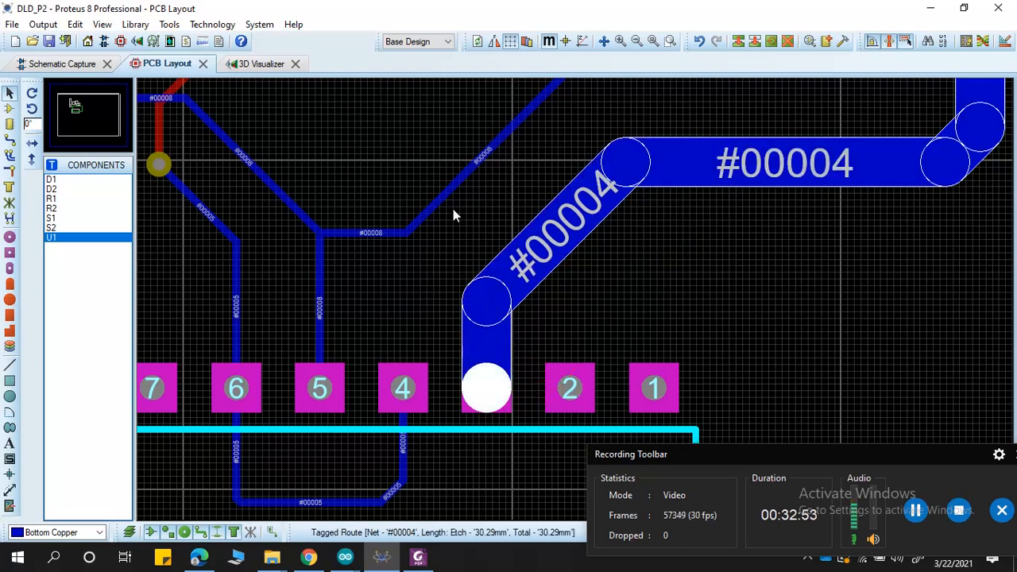
Step: Inspect the updated pads, traces and components on both sides of the board in the 3D Visualizer
scroll(538, 280, "down", 1)
scroll(538, 280, "down", 2)
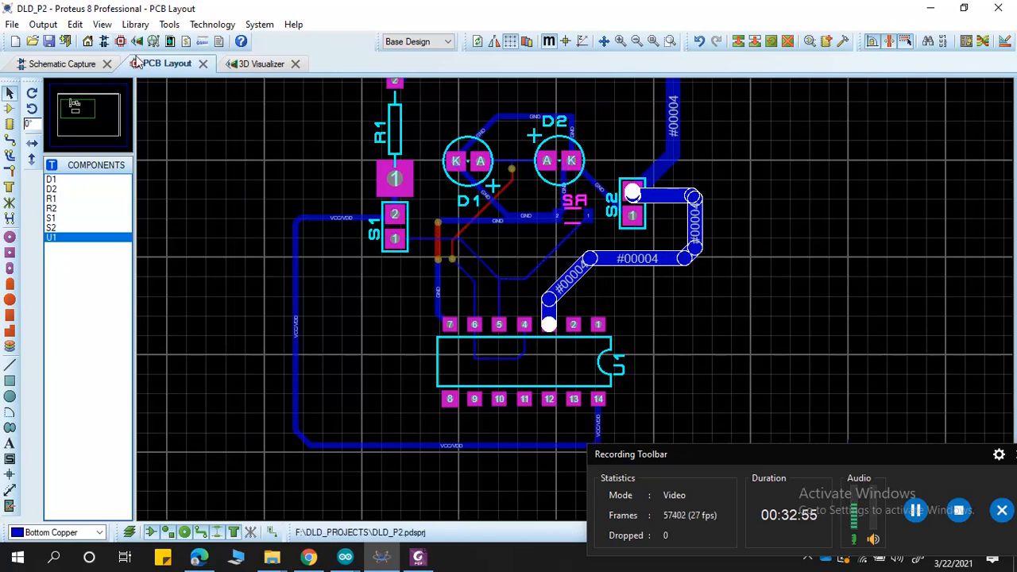
left_click(267, 68)
middle_click(622, 275)
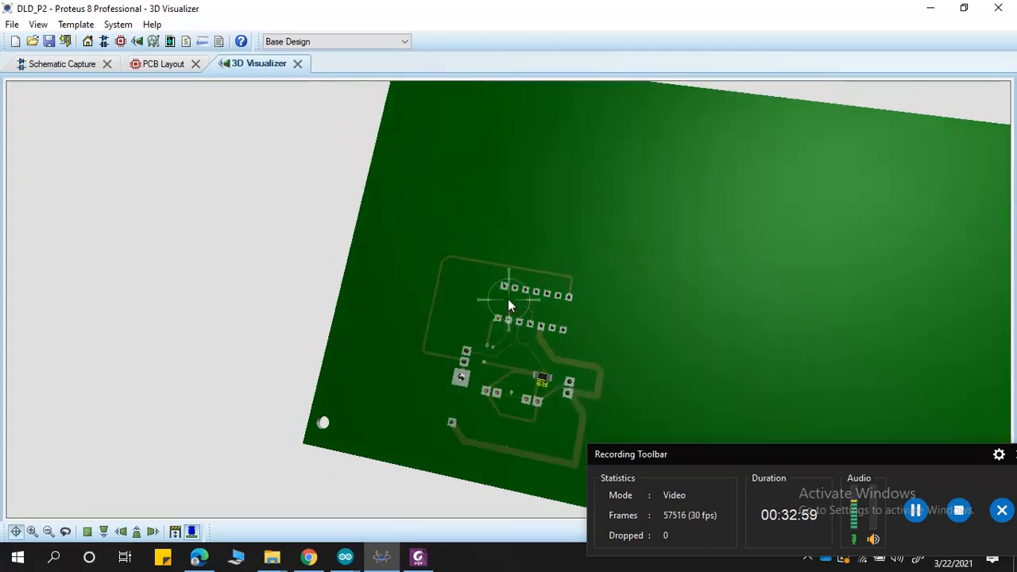
scroll(508, 299, "up", 3)
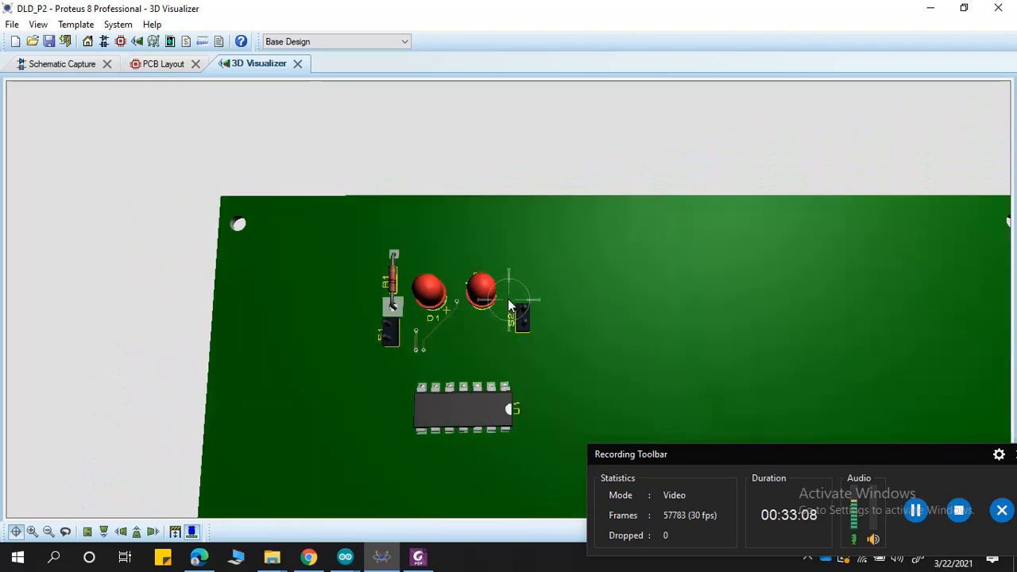
left_click(508, 299)
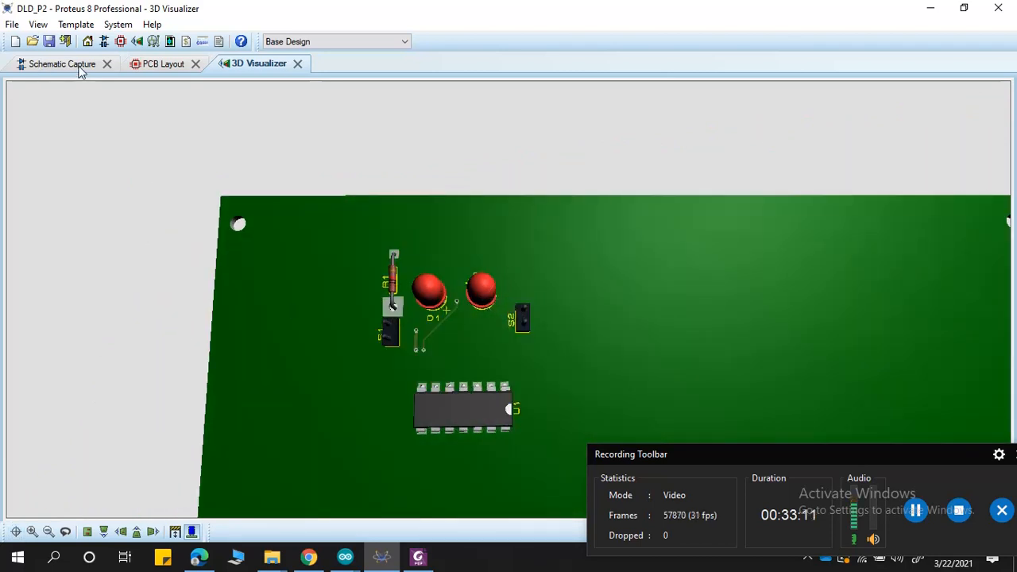
Step: Return to the PCB layout and place the text 190X56 on the Top Silk layer, to the right of the circuit
left_click(163, 64)
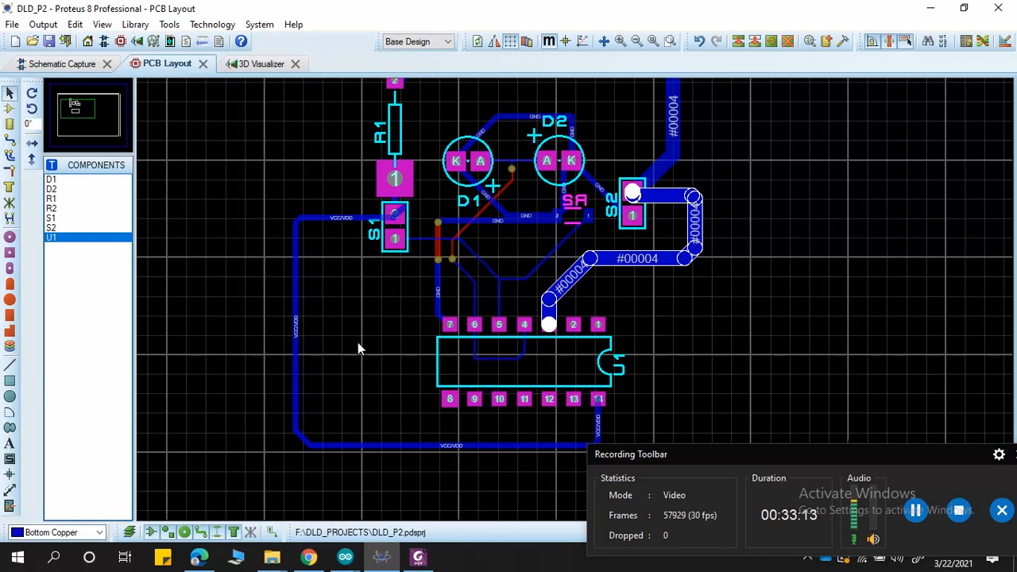
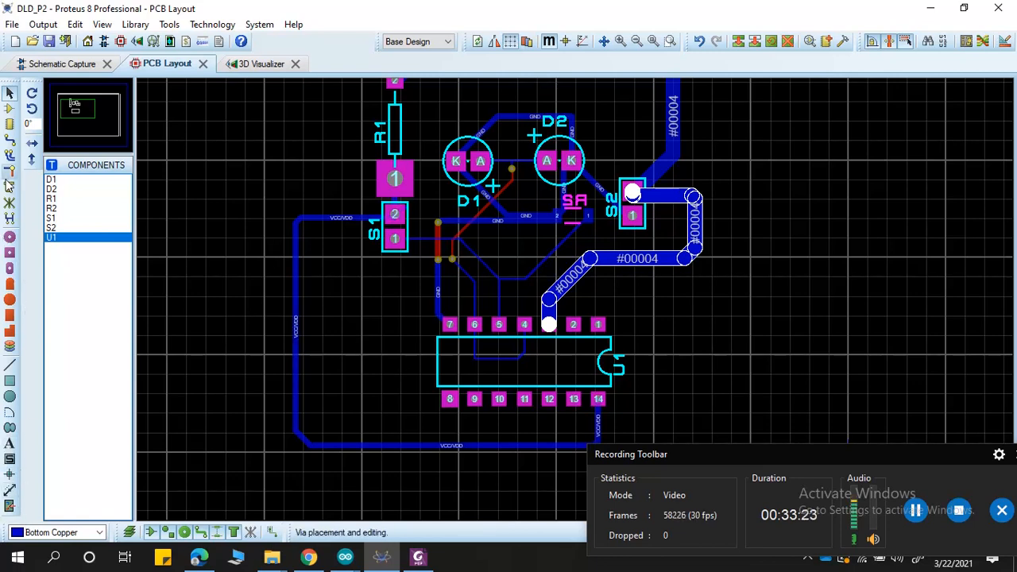
left_click(8, 449)
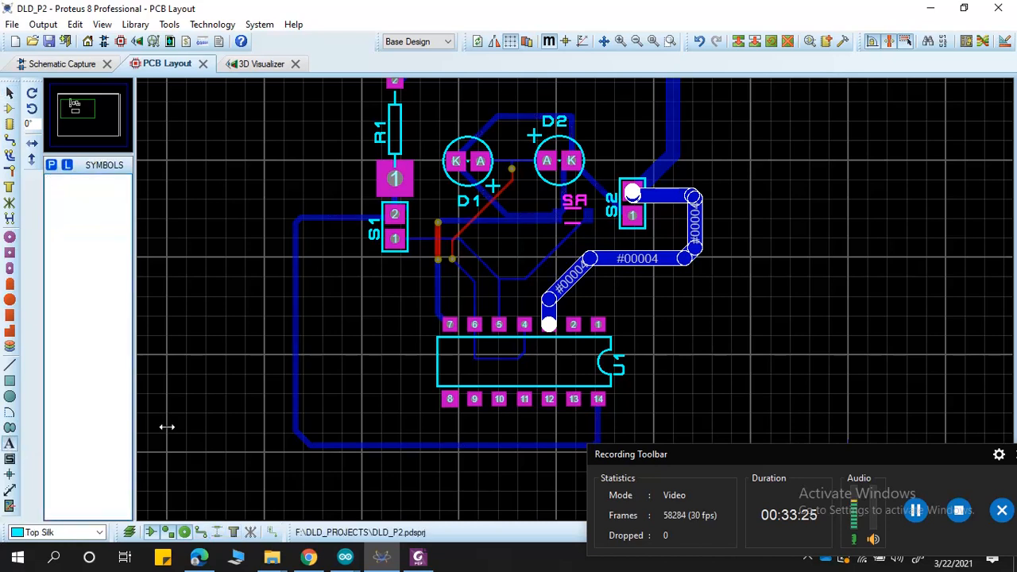
scroll(229, 215, "down", 2)
scroll(229, 214, "up", 1)
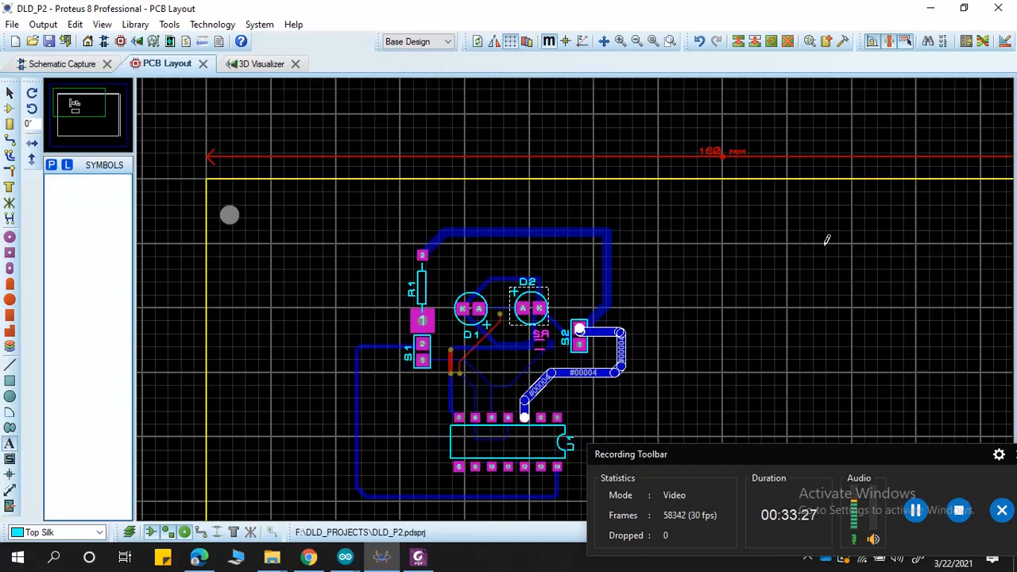
left_click(653, 262)
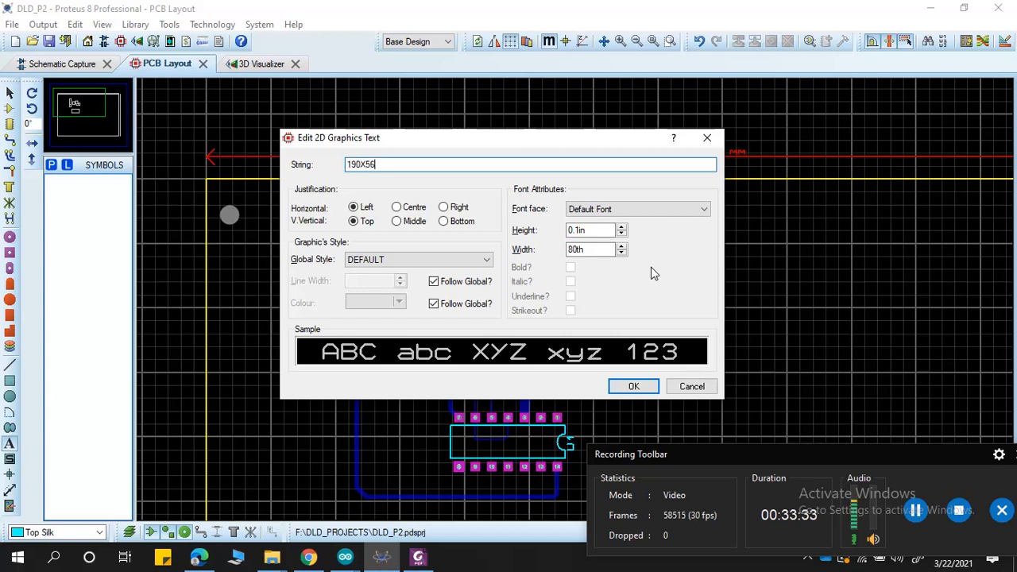
left_click(633, 387)
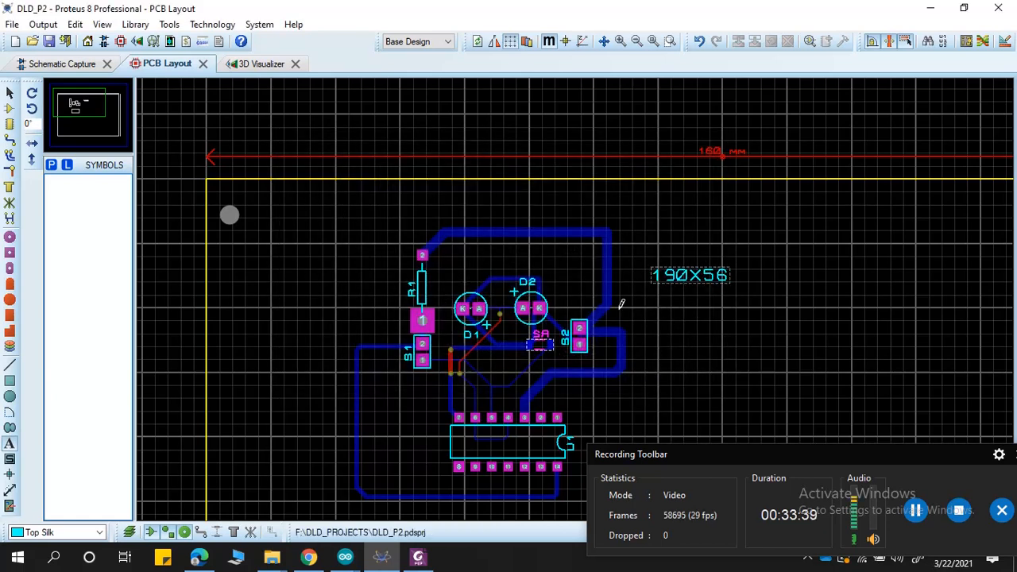
scroll(621, 304, "down", 1)
scroll(609, 297, "up", 1)
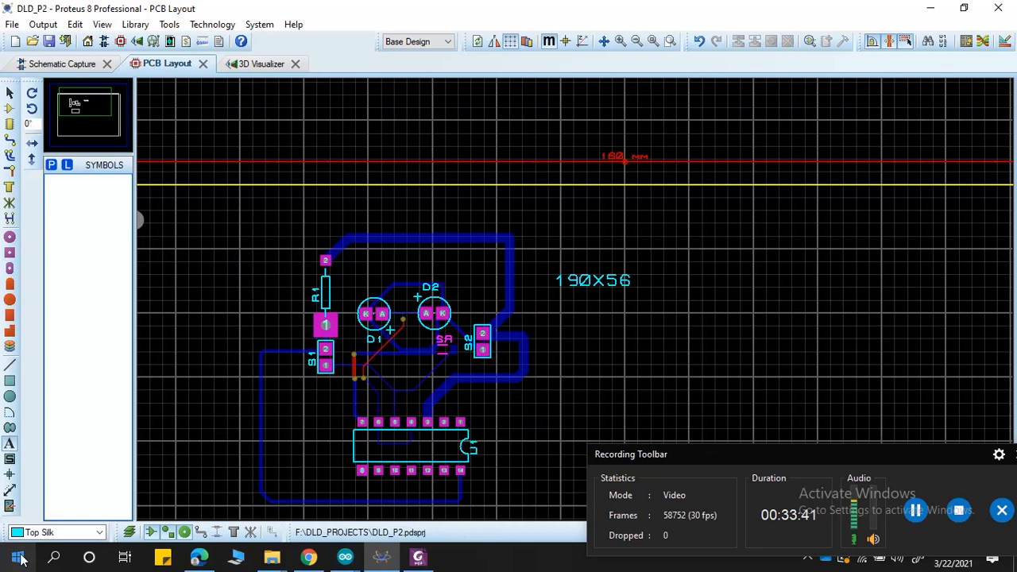
left_click(56, 532)
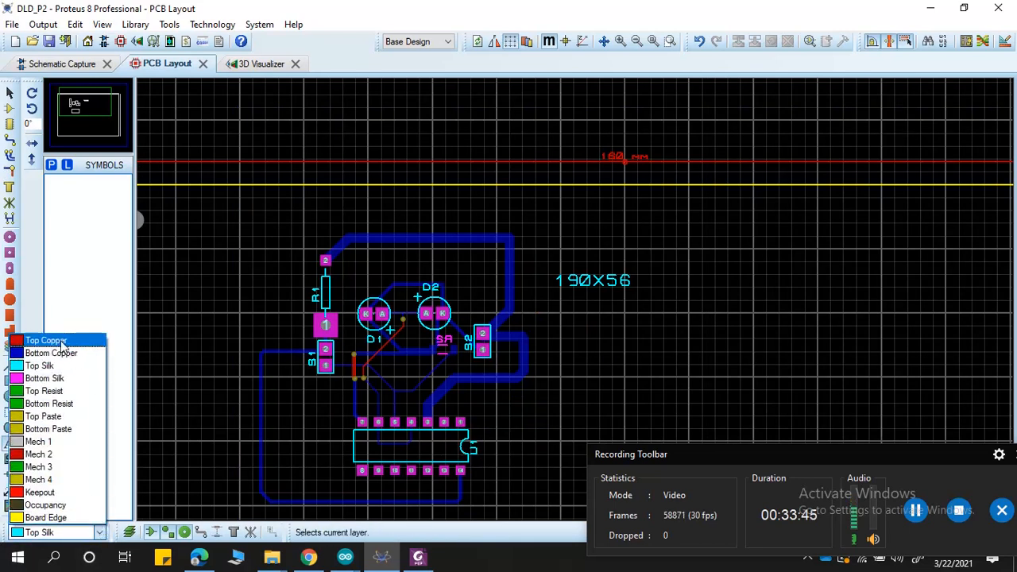
left_click(588, 278)
left_click(586, 275)
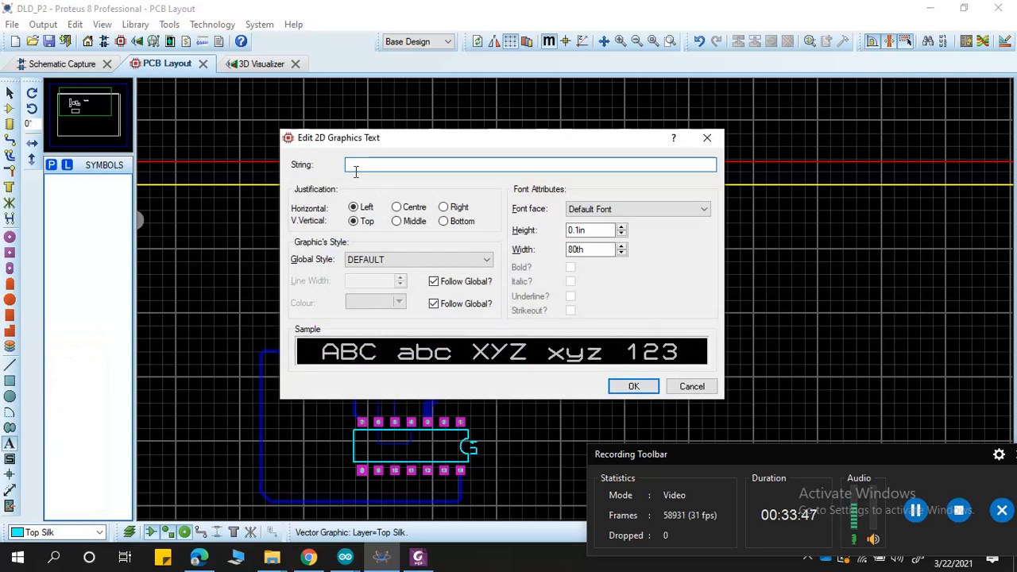
left_click(707, 141)
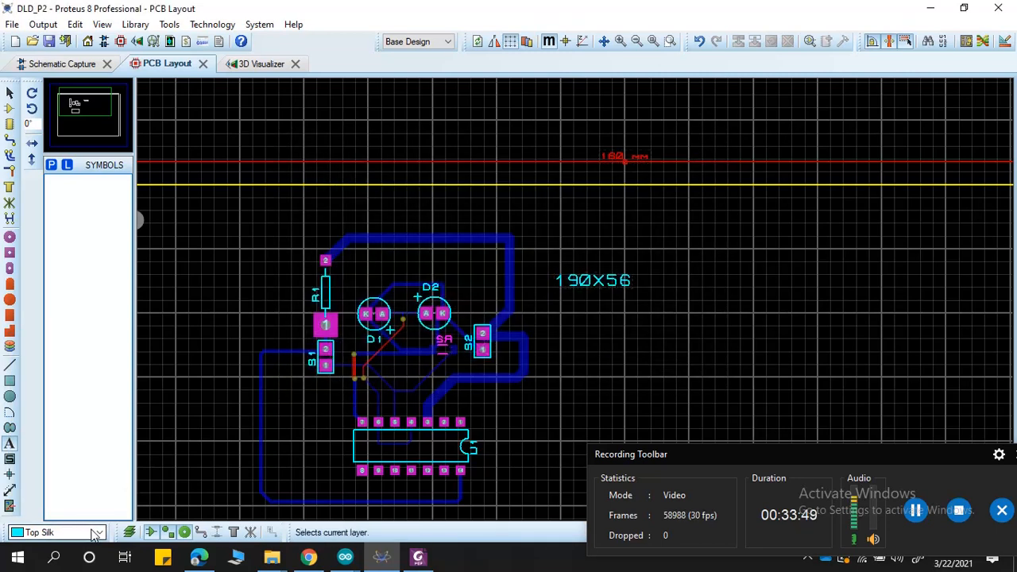
Step: Place the text TEST1_VER1 on the Bottom Copper layer, to the left of R1 near the board's upper-left corner
left_click(56, 532)
left_click(51, 353)
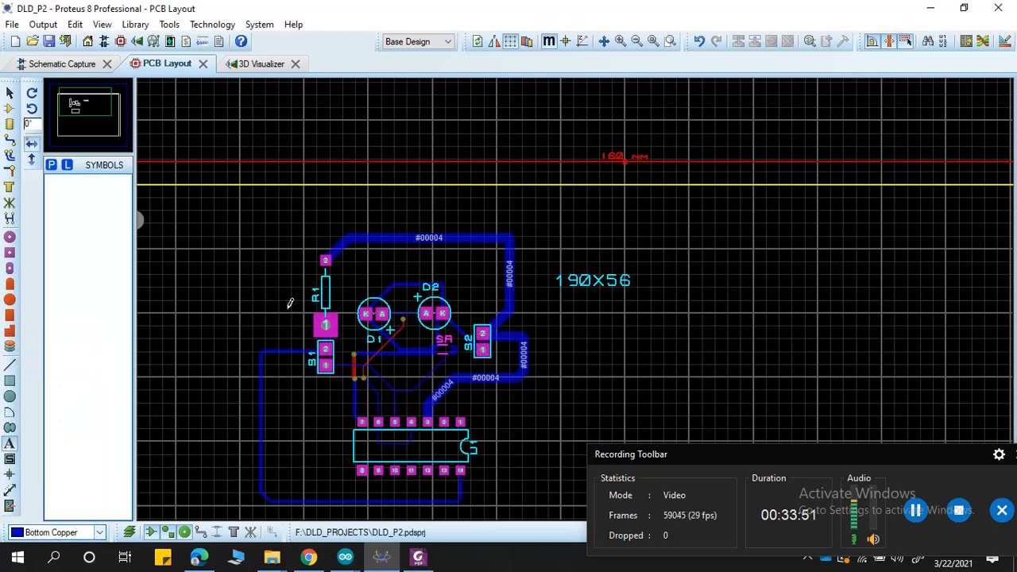
left_click(276, 263)
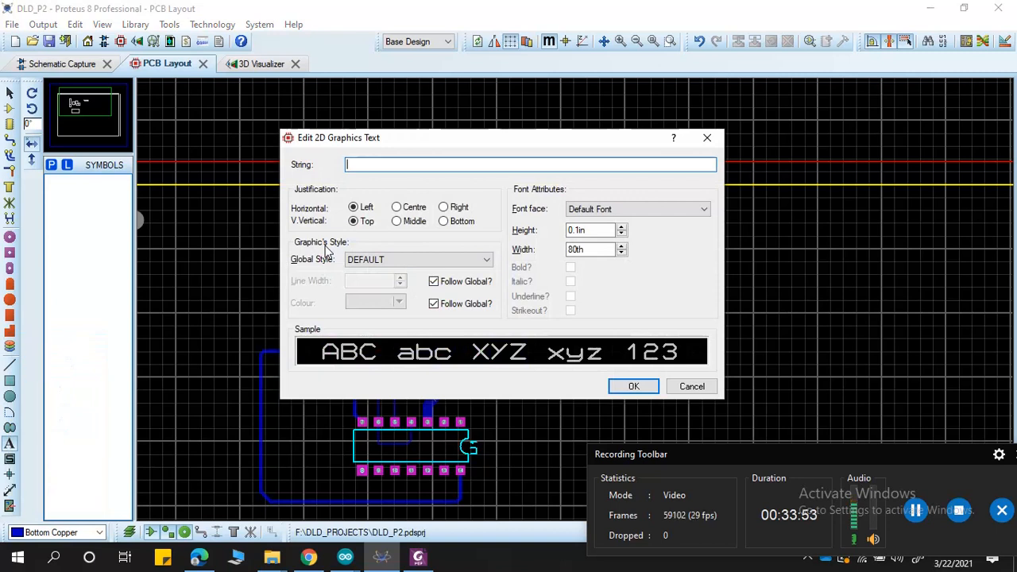
type("TEST1_VER1")
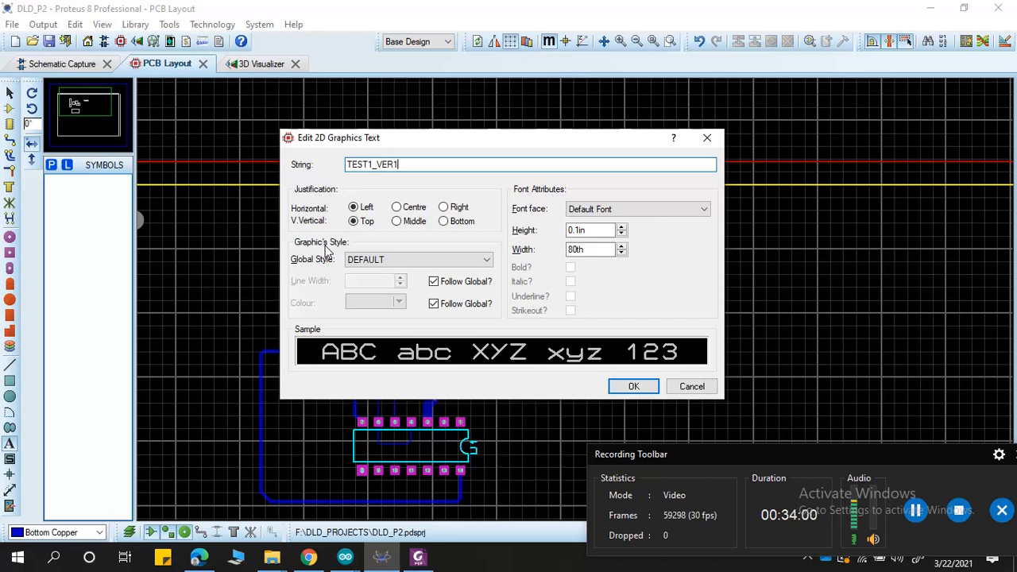
key("Return")
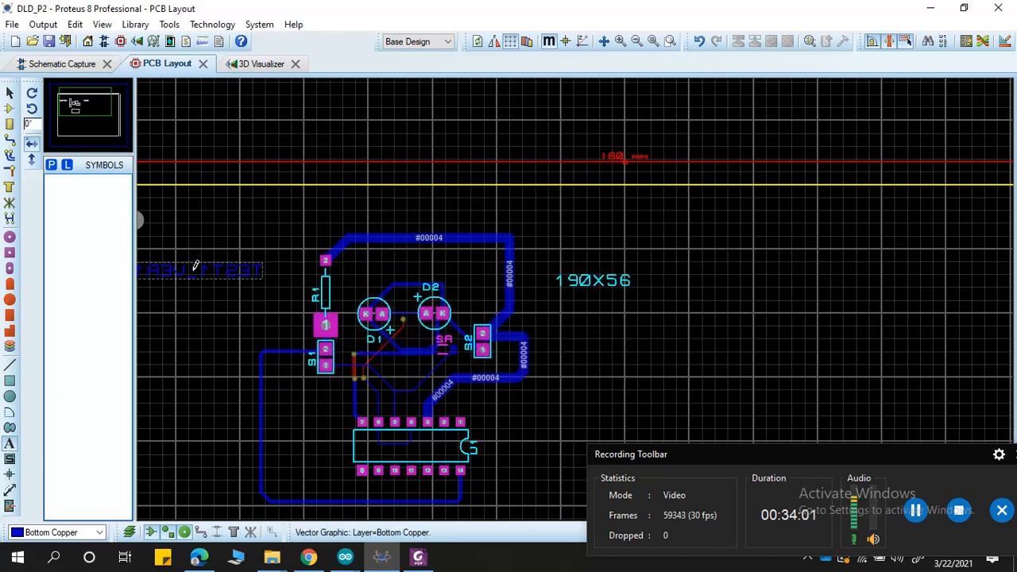
scroll(232, 267, "down", 2)
scroll(423, 284, "up", 2)
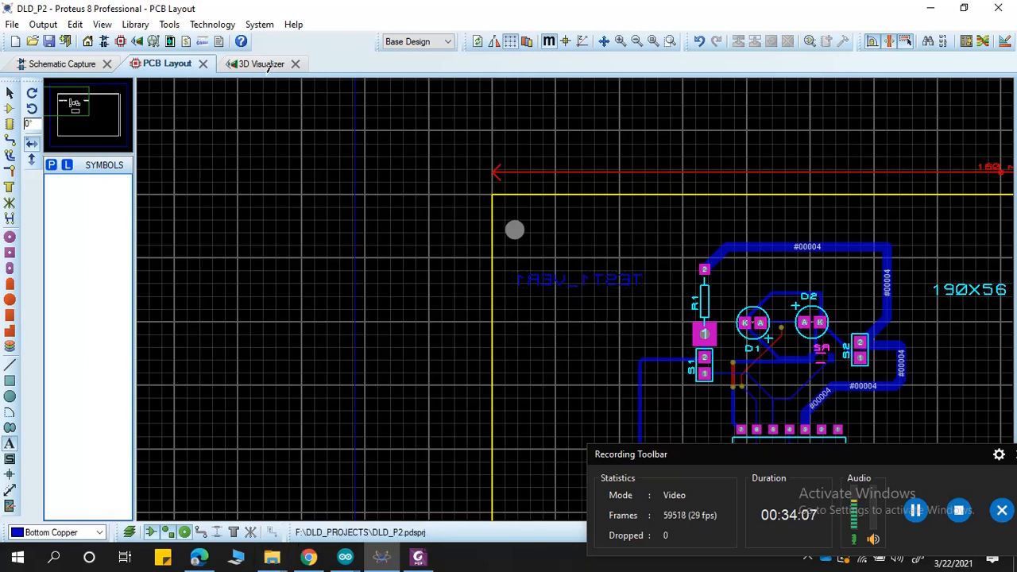
Step: Inspect the new text labels on the bottom and top sides of the board in the 3D Visualizer
left_click(266, 67)
left_click_drag(486, 373, 507, 298)
scroll(508, 299, "up", 4)
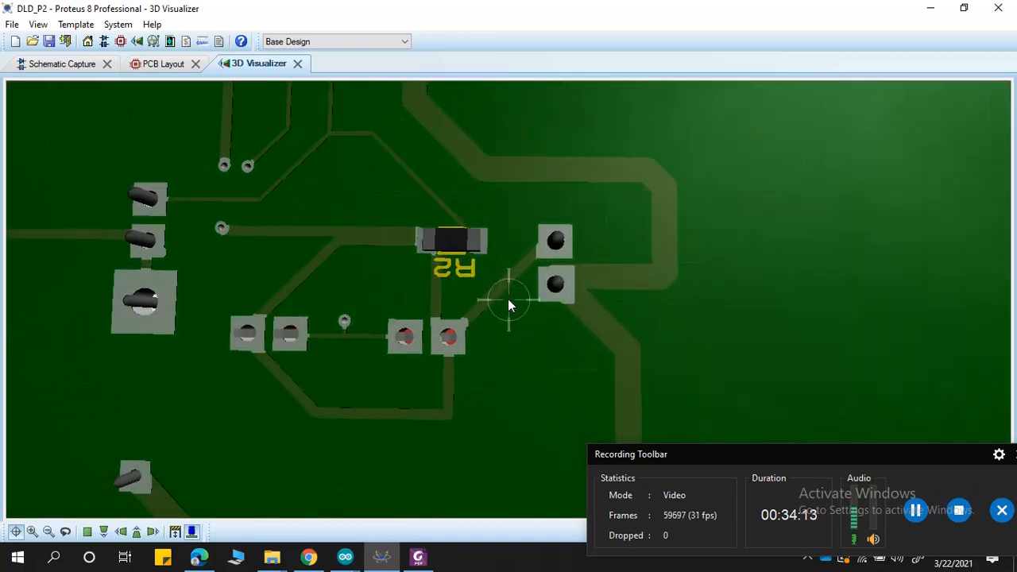
scroll(508, 299, "up", 4)
scroll(507, 299, "down", 3)
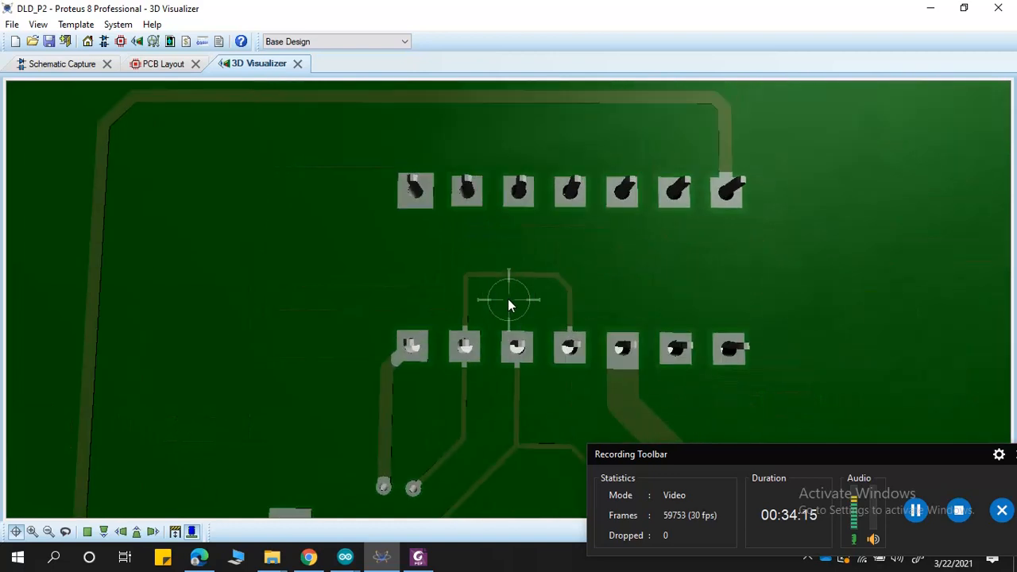
scroll(507, 299, "down", 4)
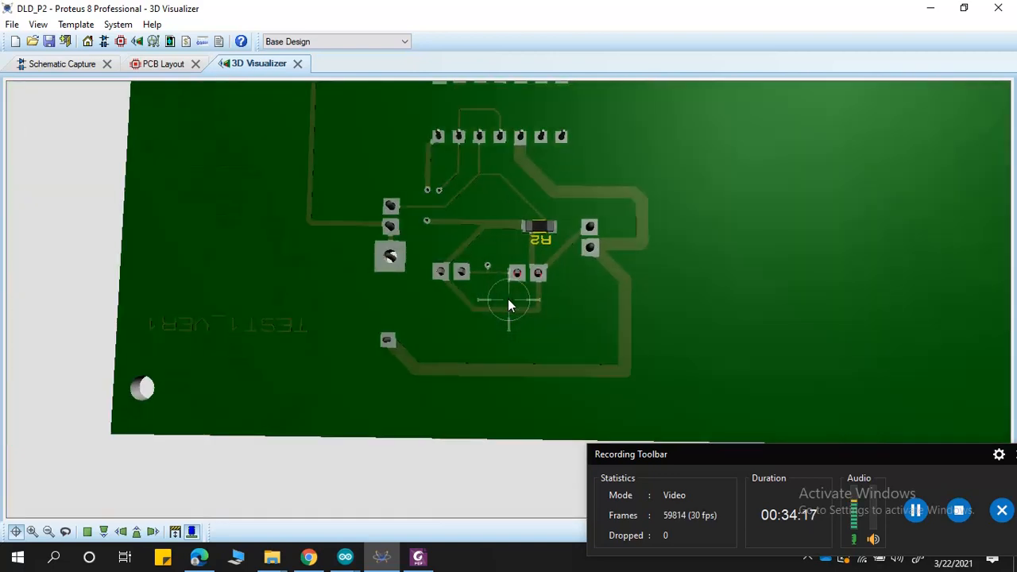
left_click_drag(508, 298, 509, 301)
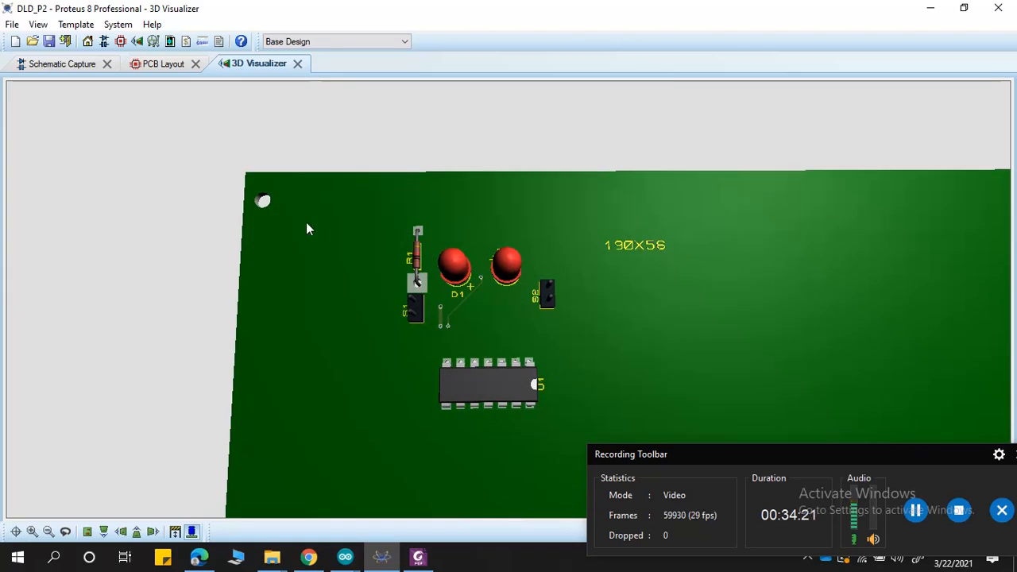
Step: Dimension the overall width of the routed circuit in the PCB layout, on Bottom Copper just below the lower VCC/VDD trace
left_click(158, 64)
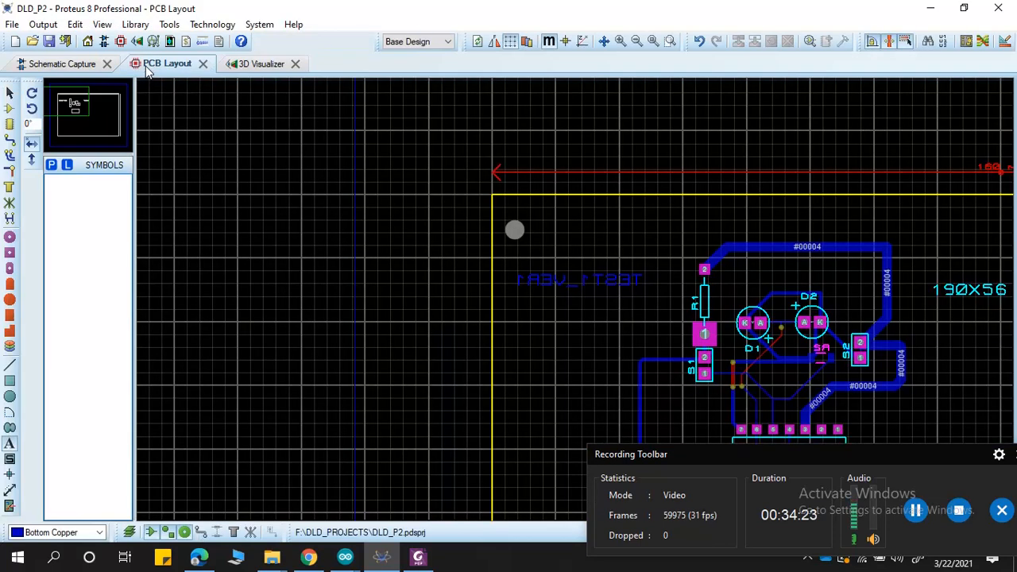
scroll(670, 297, "down", 3)
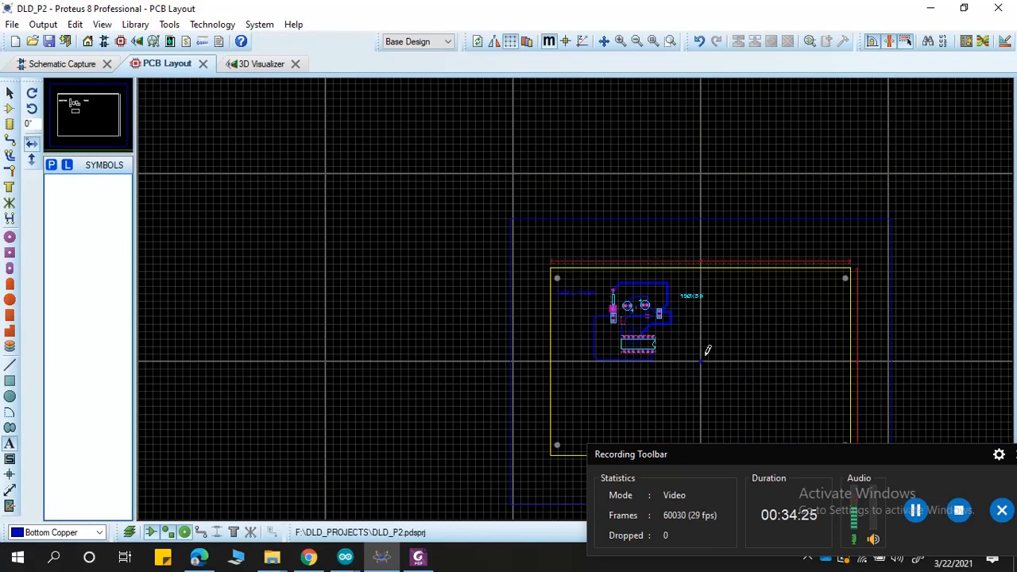
scroll(705, 350, "up", 3)
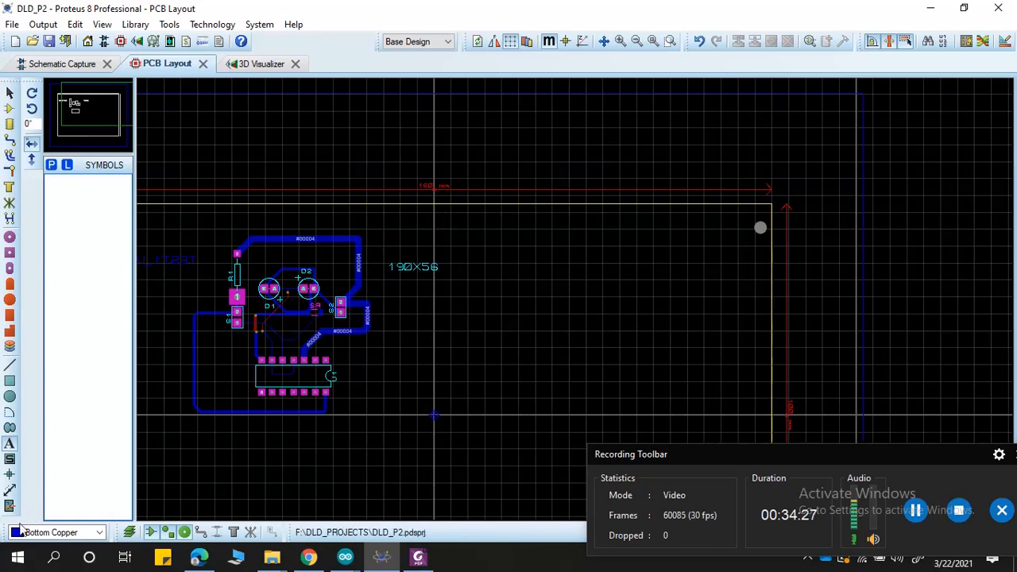
left_click(10, 490)
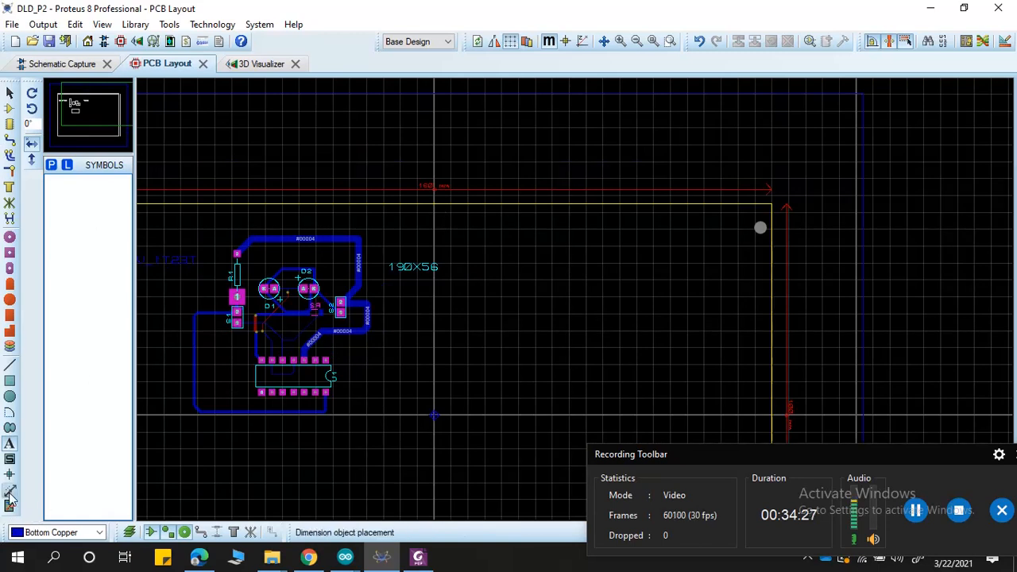
left_click(191, 424)
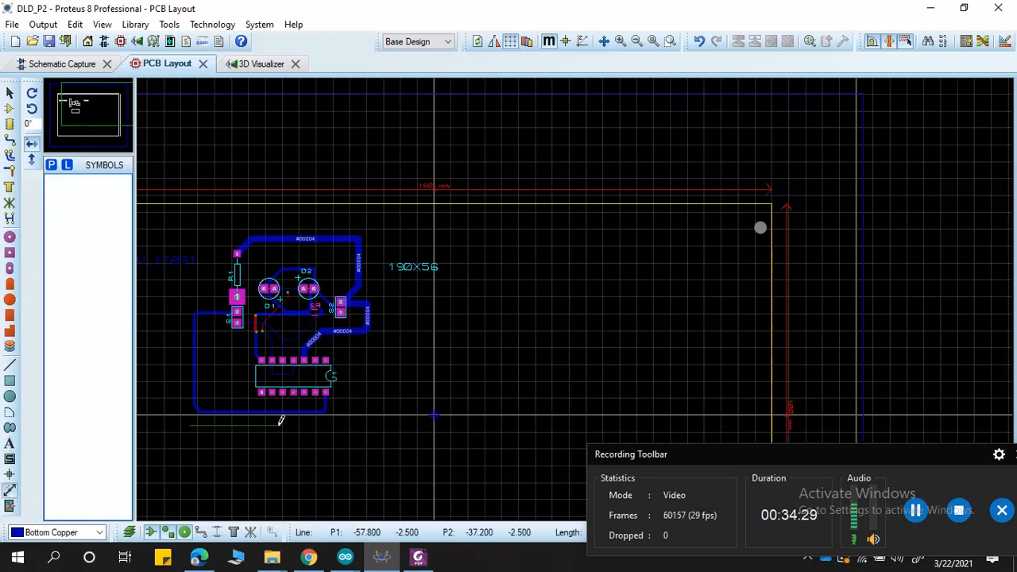
left_click(367, 422)
left_click(368, 422)
scroll(368, 422, "up", 3)
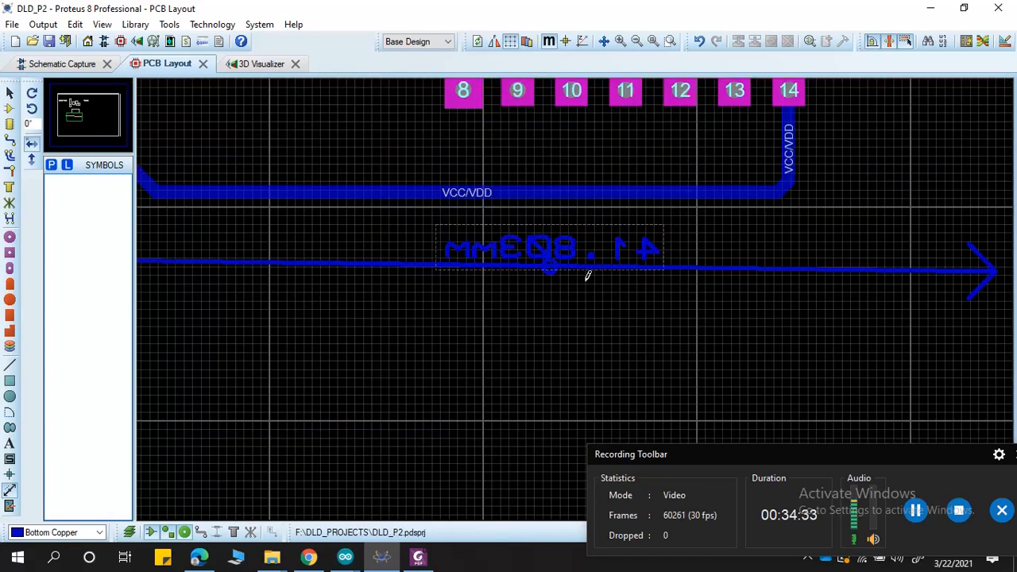
Step: Switch the layout units to imperial and turn the grid off
left_click(58, 26)
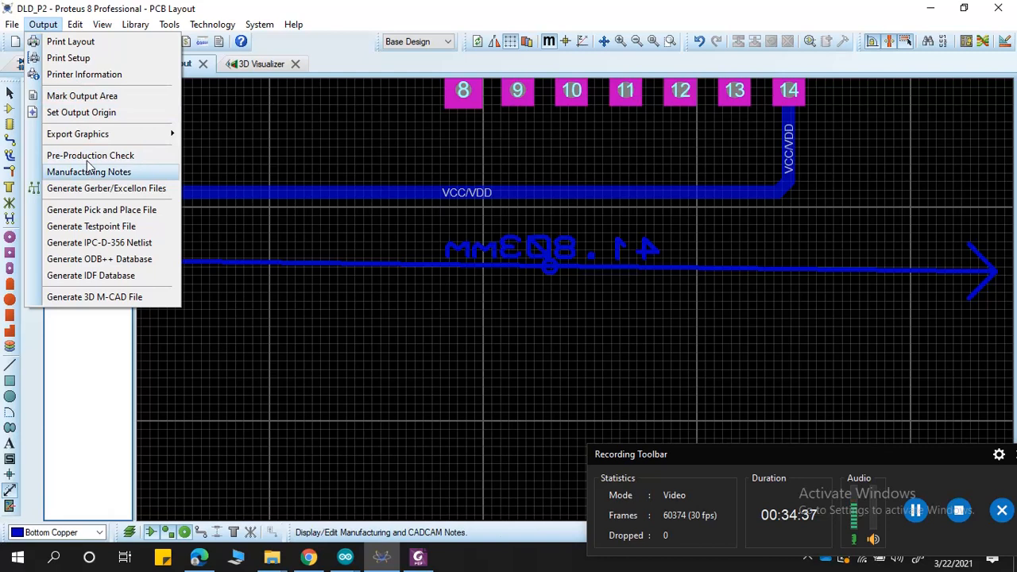
mouse_move(102, 30)
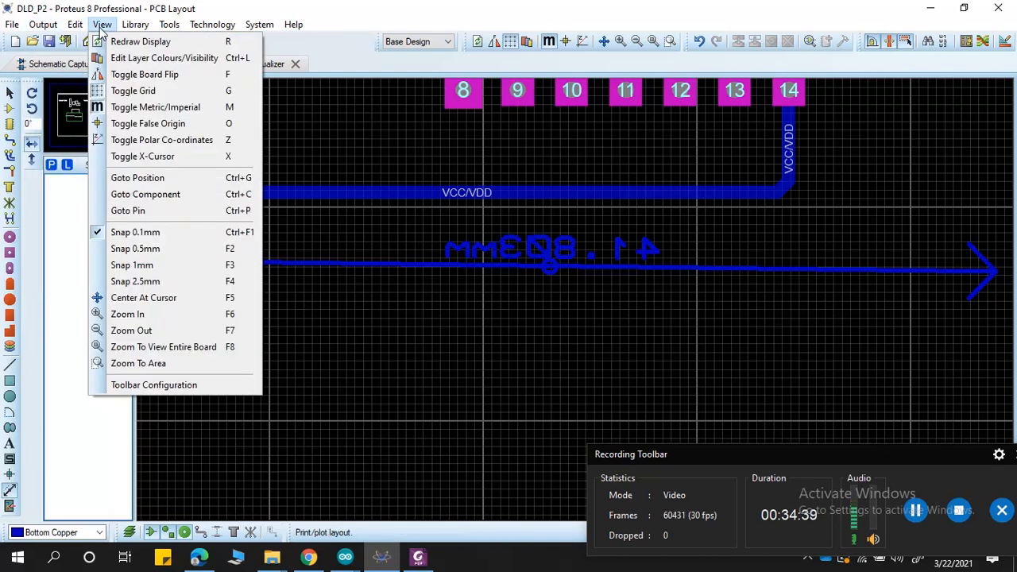
left_click(156, 110)
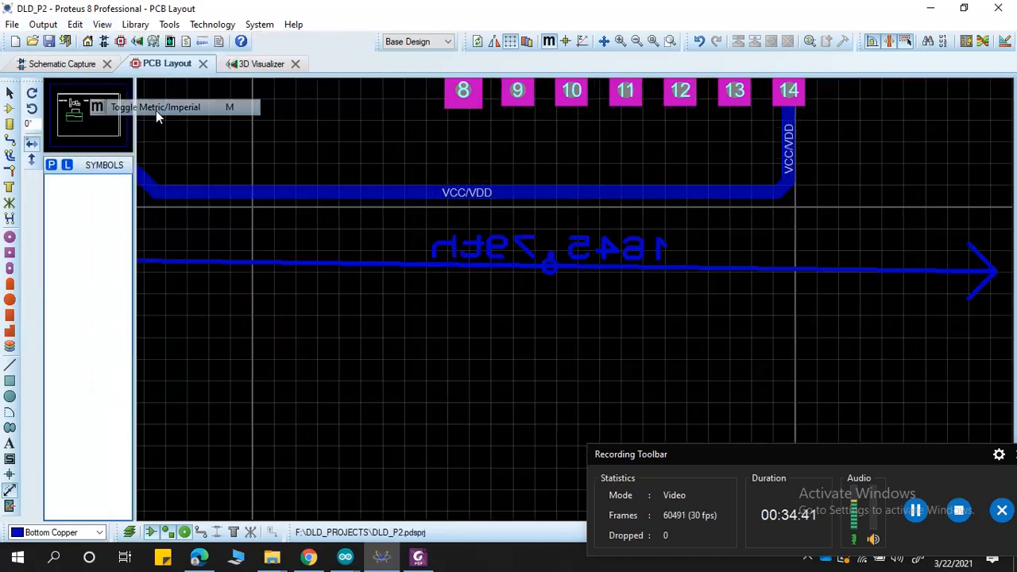
left_click(103, 27)
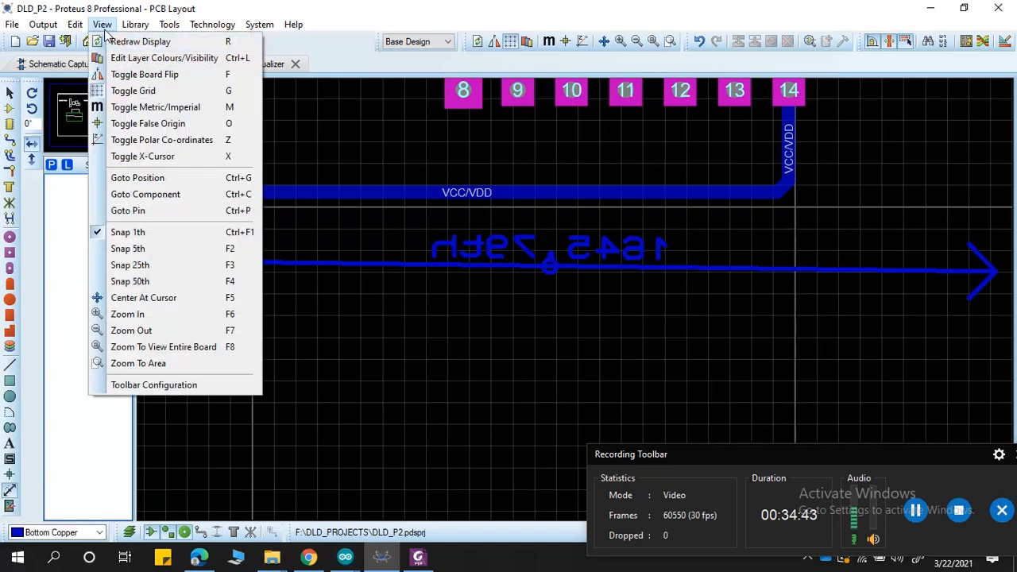
left_click(156, 110)
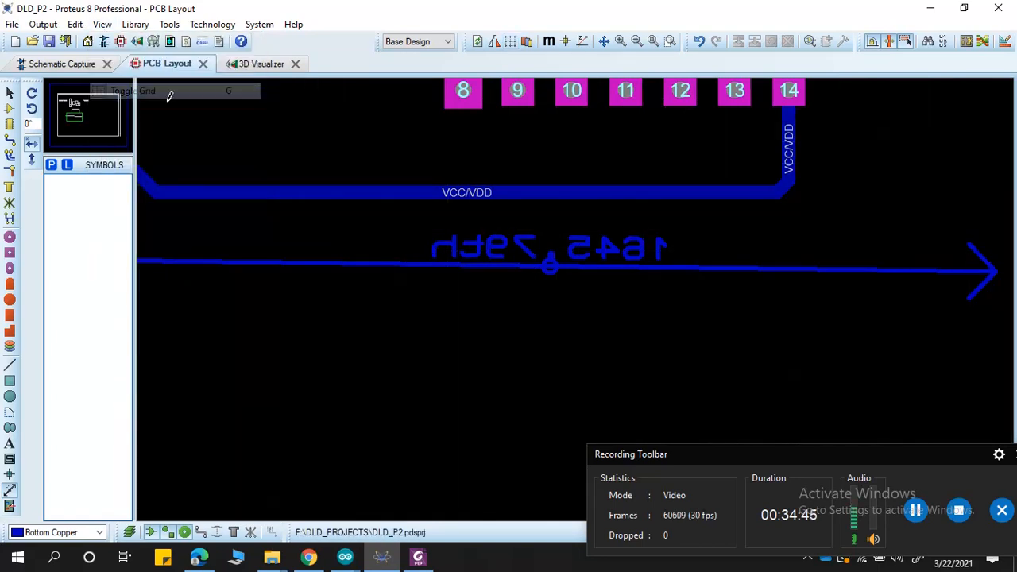
Step: Switch the layout units back to metric and display the grid as dots
left_click(103, 27)
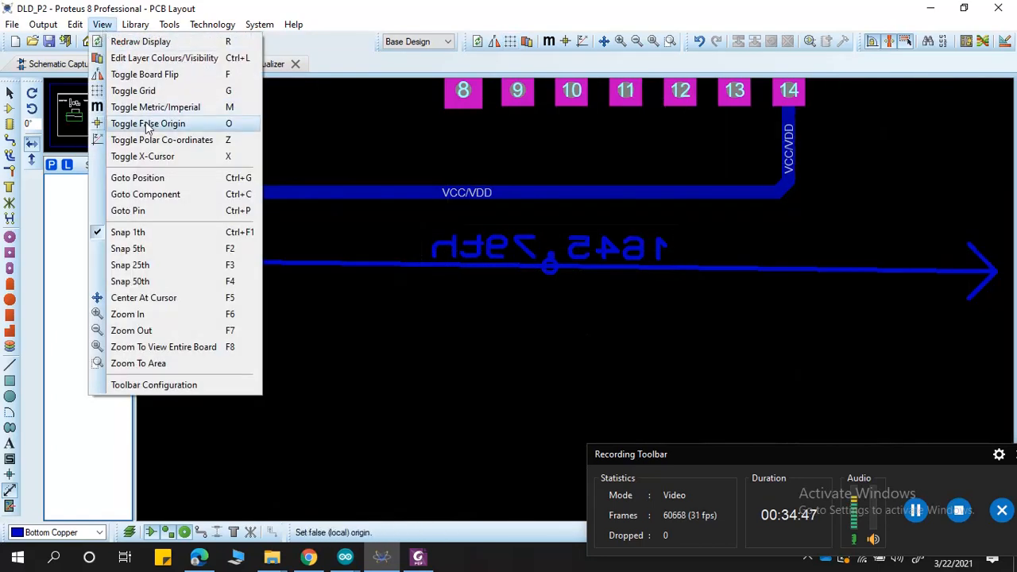
left_click(156, 109)
left_click(102, 24)
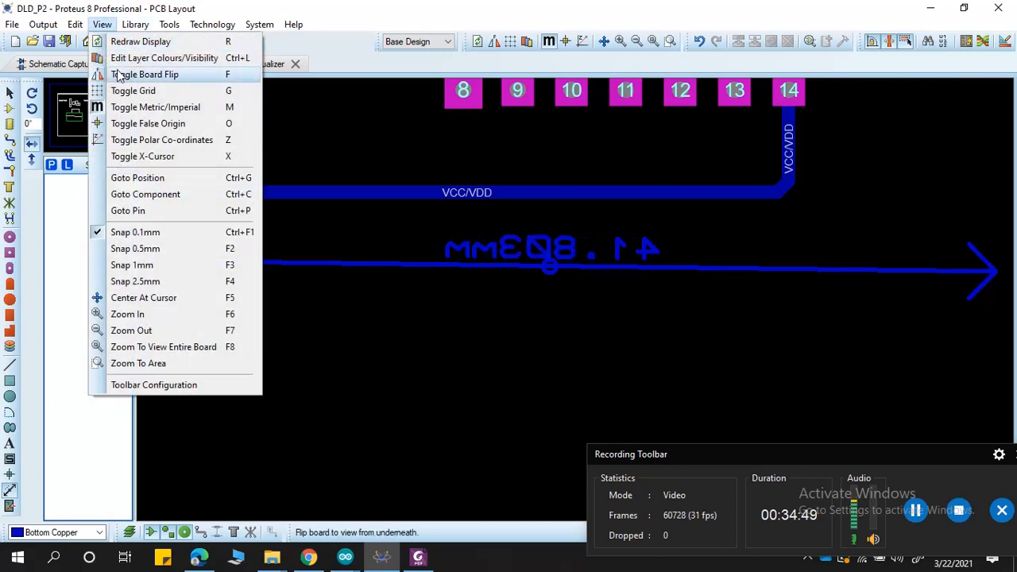
left_click(135, 92)
scroll(579, 287, "down", 4)
scroll(579, 280, "down", 2)
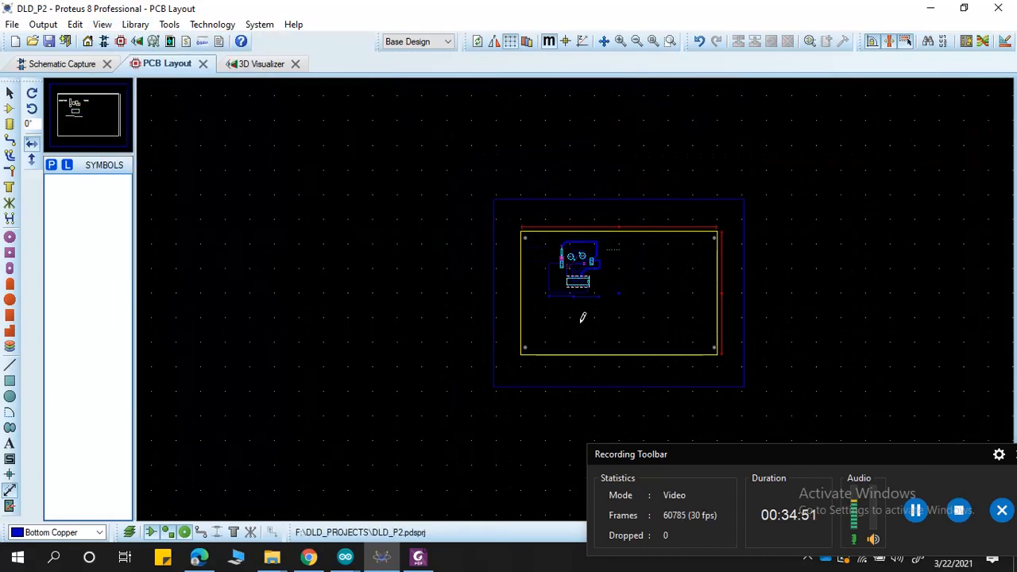
scroll(580, 302, "up", 5)
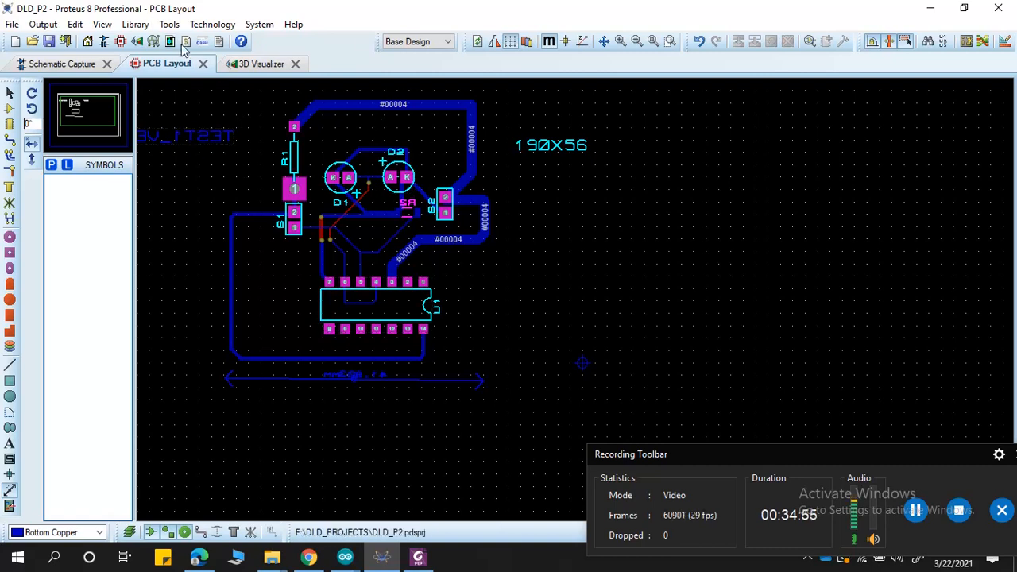
Step: Open the schematic of the basic inverter circuit
left_click(67, 63)
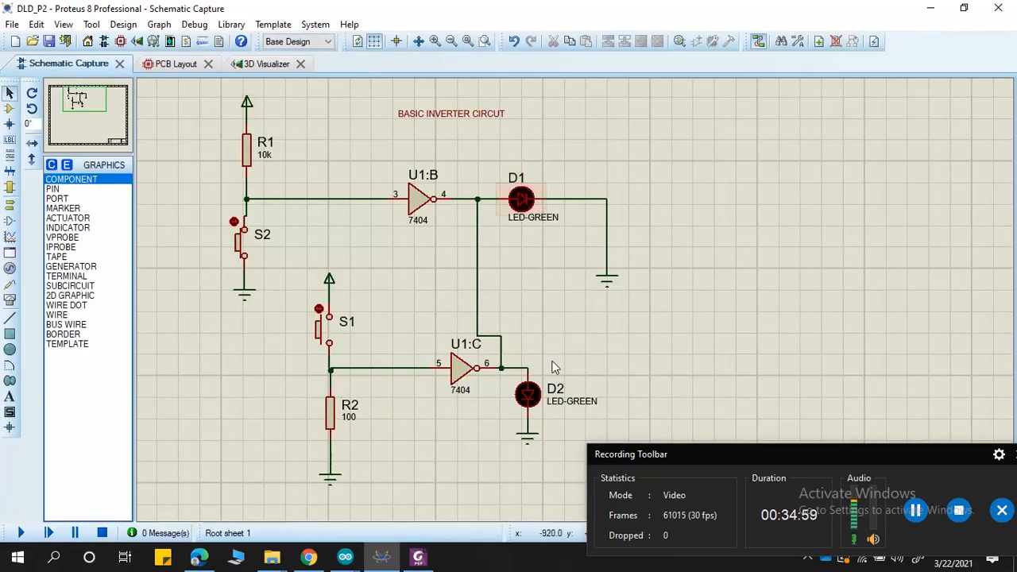
Step: Save the project with the basic inverter schematic
left_click(50, 41)
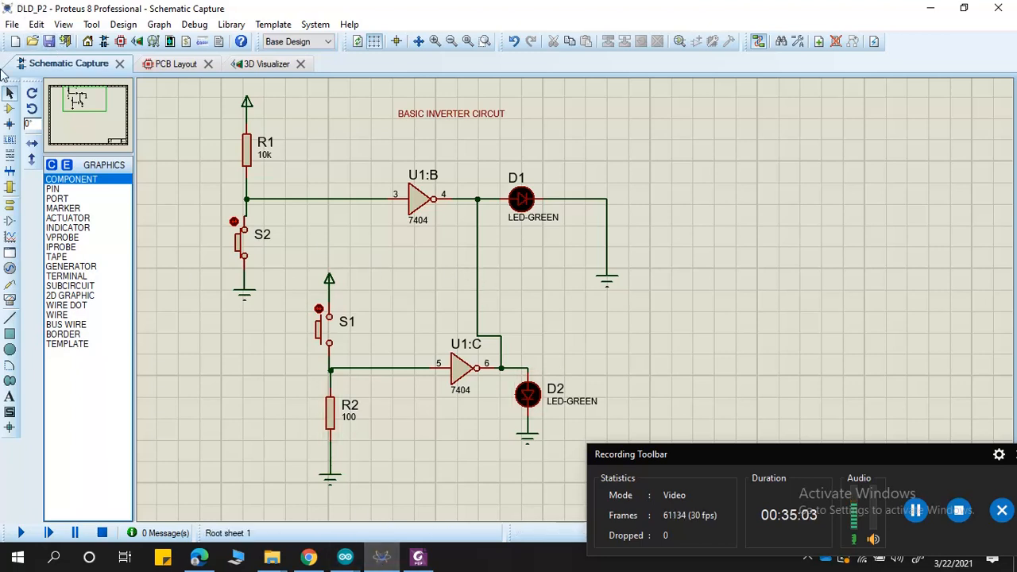
scroll(548, 316, "down", 2)
scroll(581, 312, "up", 1)
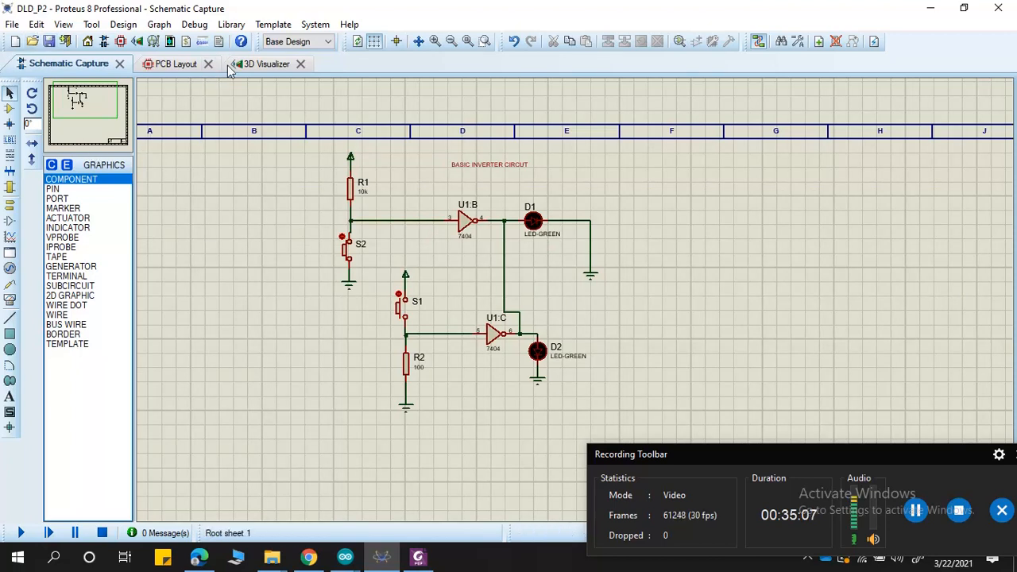
Step: Open the Bill of Materials and review the listed parts in each category
left_click(184, 42)
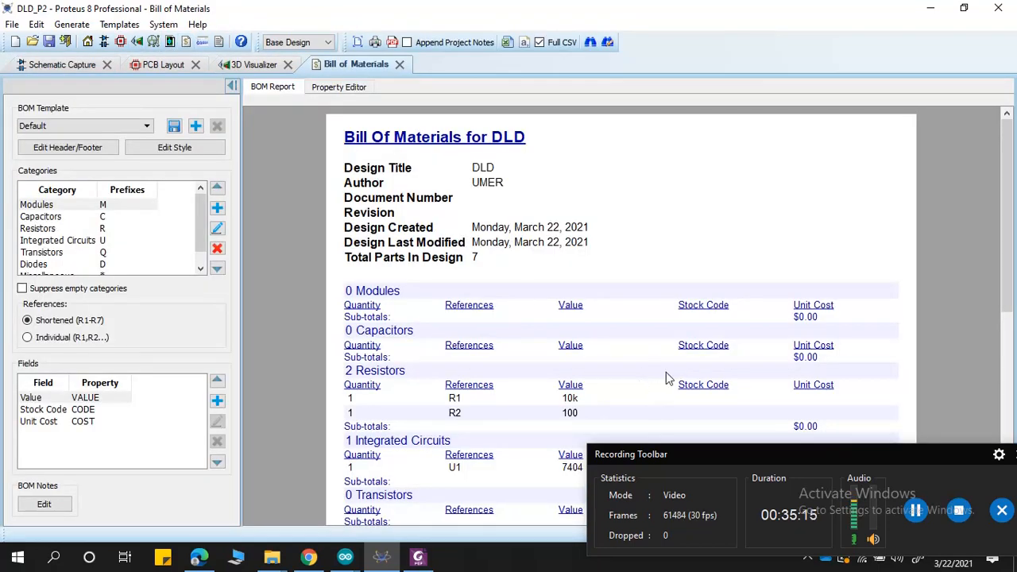
scroll(666, 373, "down", 3)
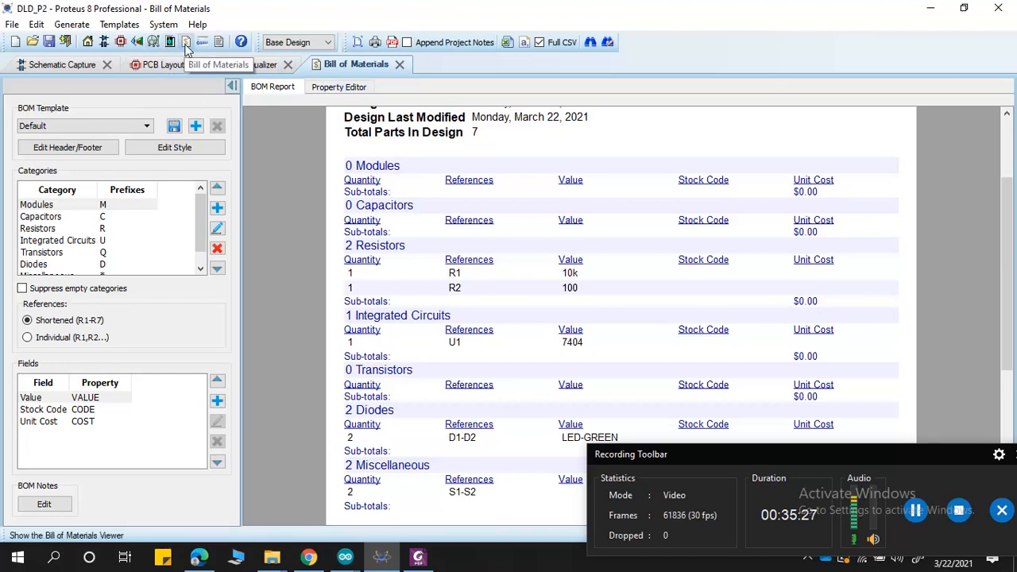
Step: Create a Generic Note from the default.pjnt project notes template, titled PROJECT_NOTES
left_click(220, 42)
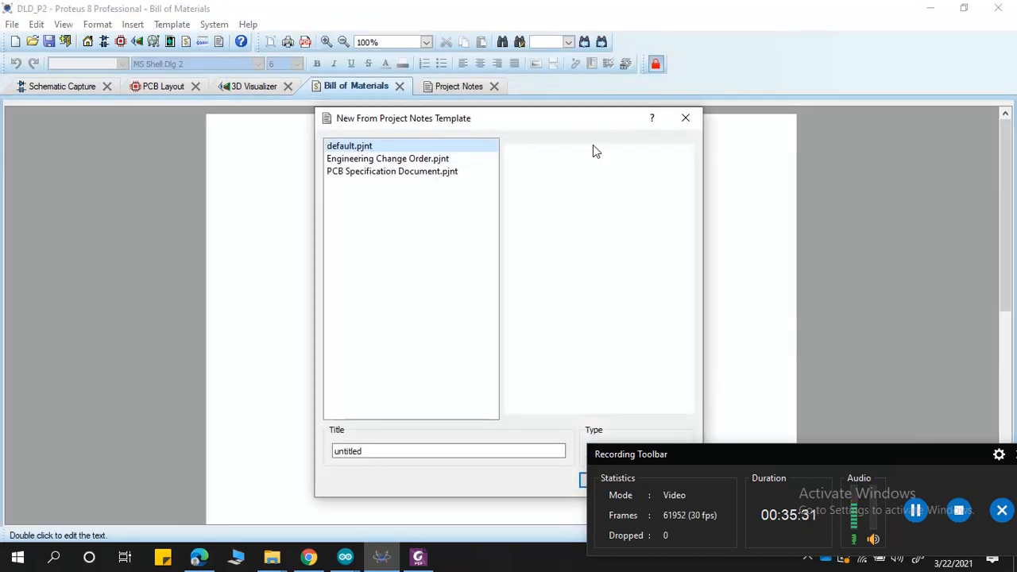
left_click_drag(566, 118, 373, 112)
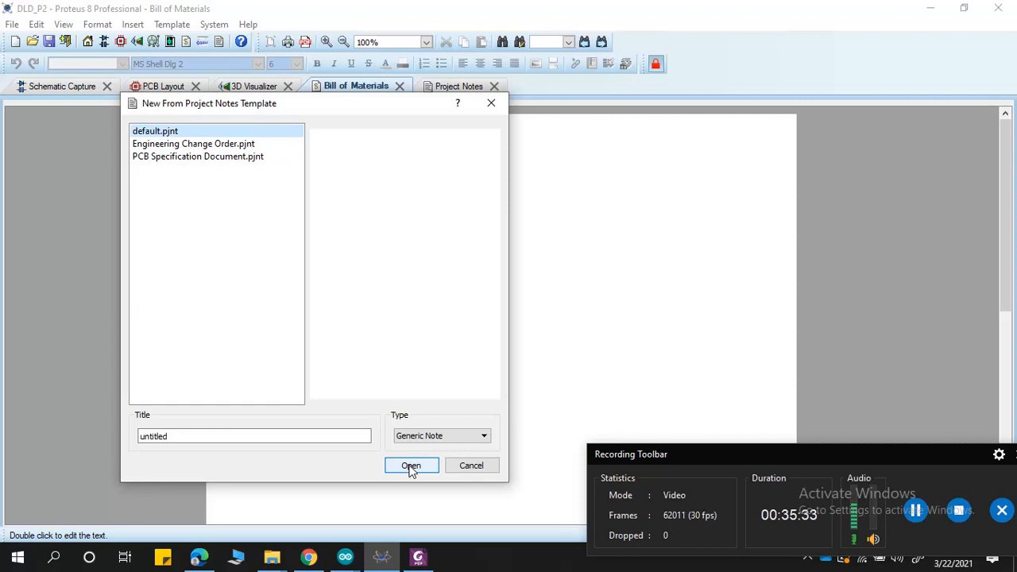
left_click_drag(204, 435, 38, 429)
type("PROJECT")
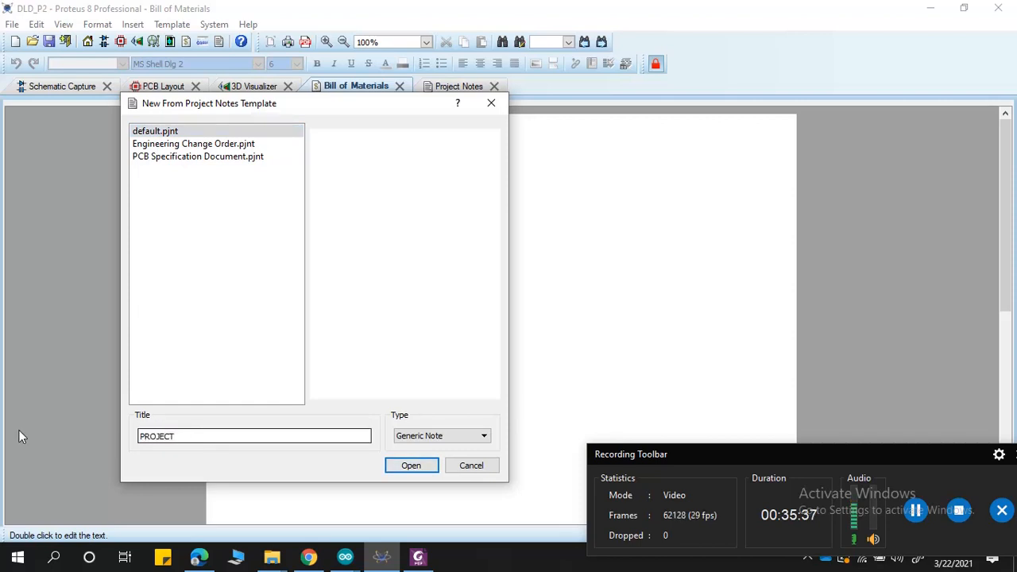
type("_NOTES")
key("Return")
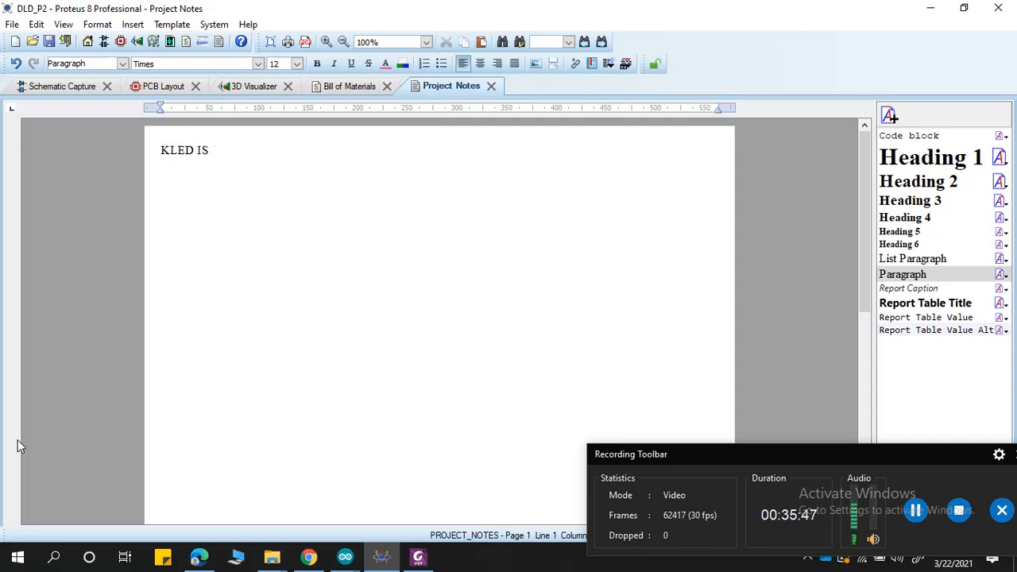
Step: Write the text "LED IS SMD" in the project notes
type("KLED IS SME")
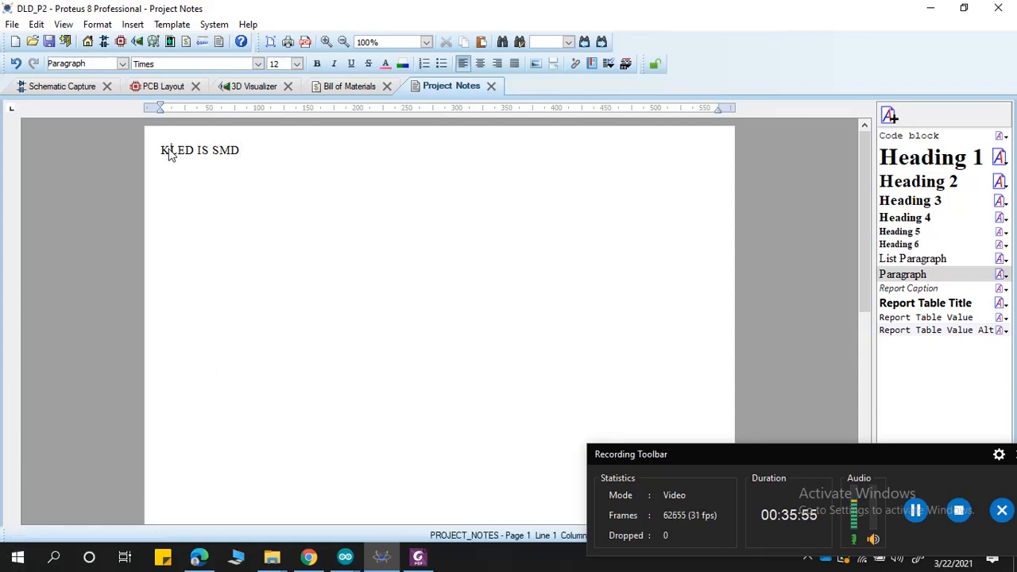
double_click(168, 154)
left_click(169, 155)
key("BackSpace")
key("End")
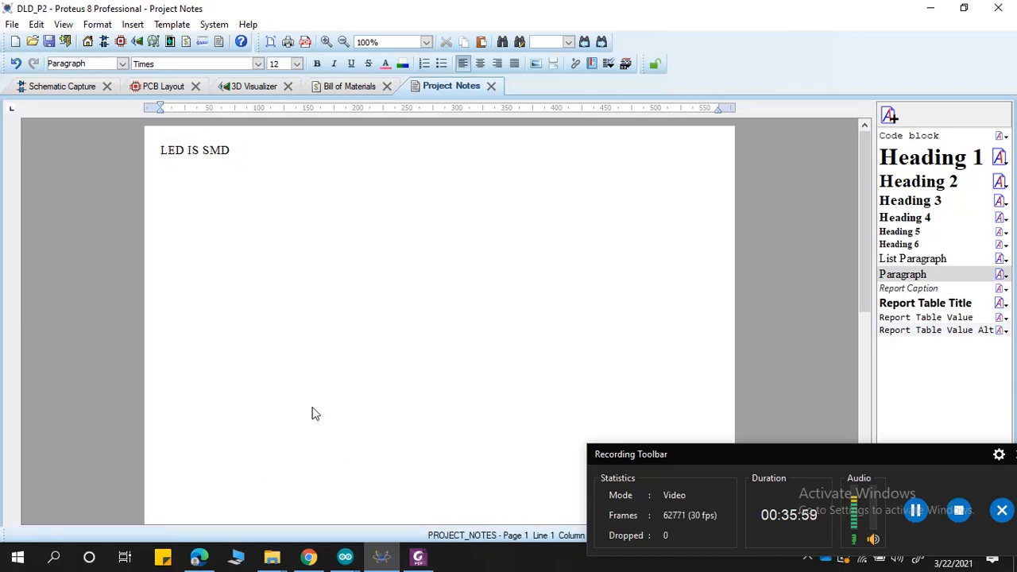
Step: Return to the PCB layout and open its print settings, dismissing the preview hint
left_click(361, 87)
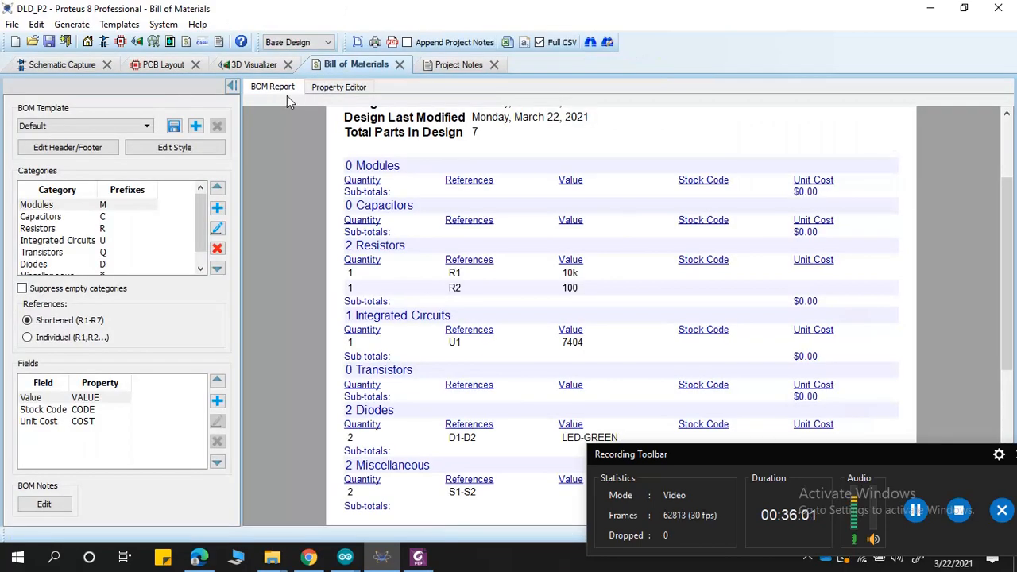
left_click(253, 66)
left_click(163, 67)
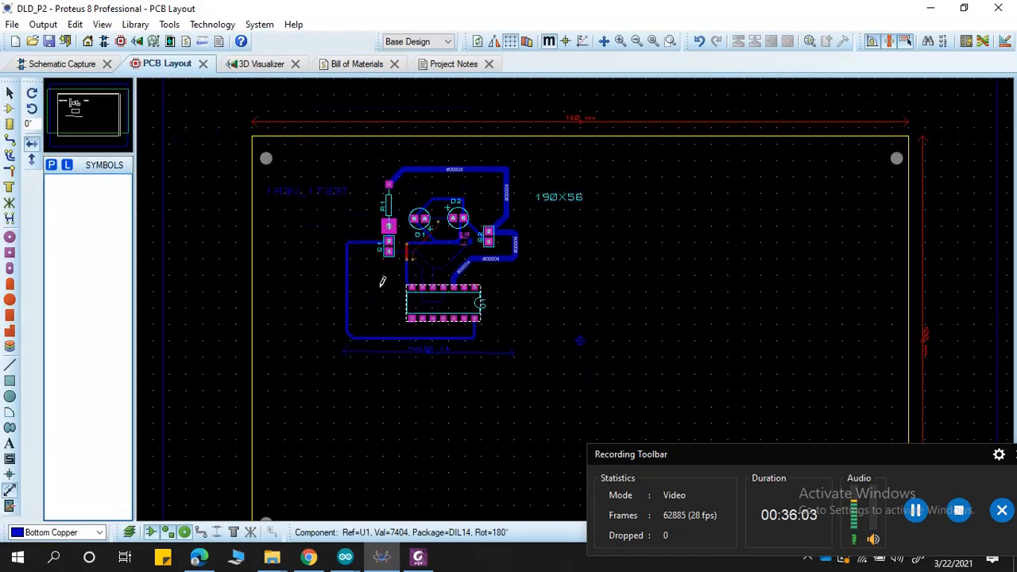
key("F7")
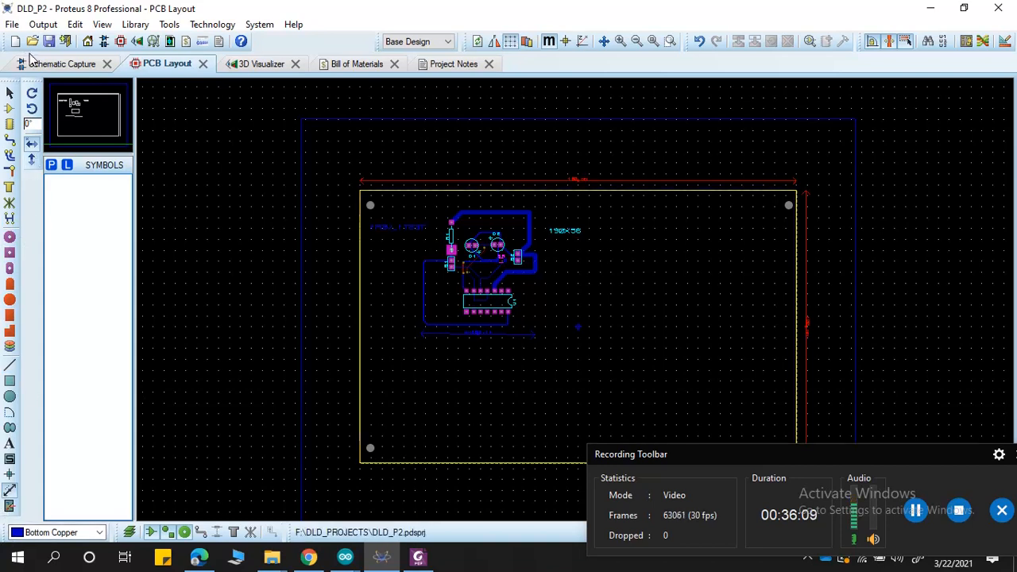
left_click(44, 25)
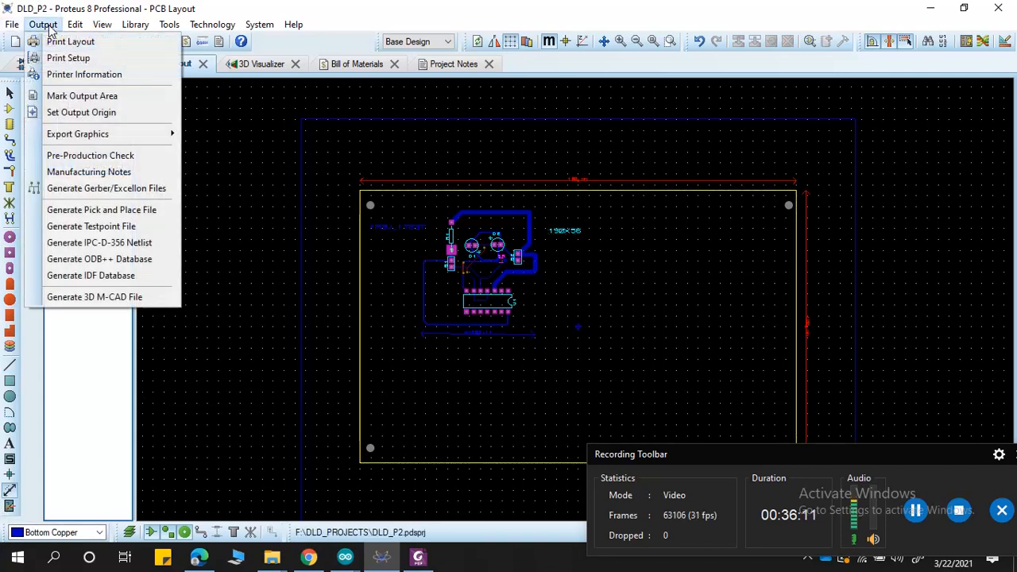
left_click(56, 45)
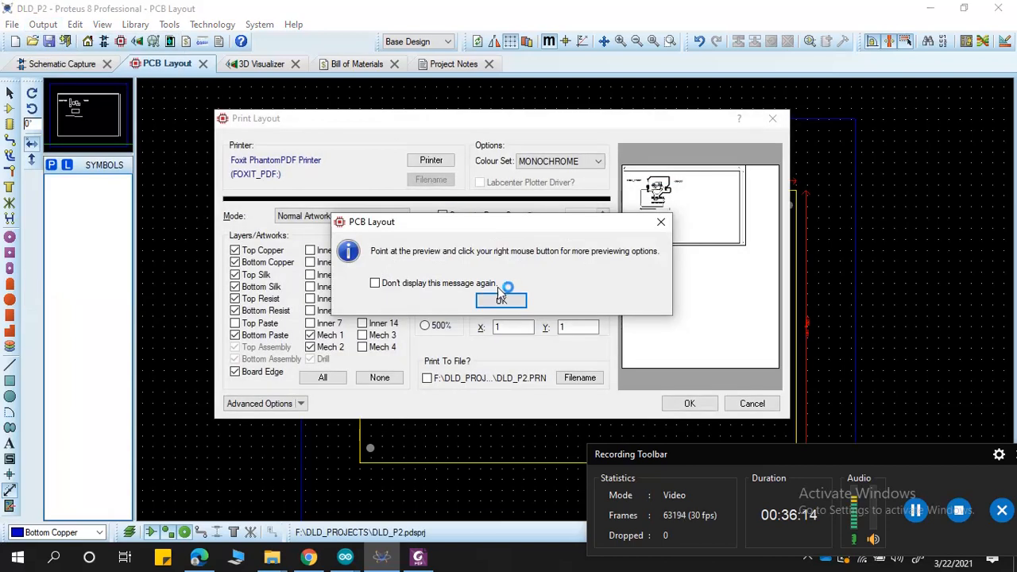
left_click(499, 296)
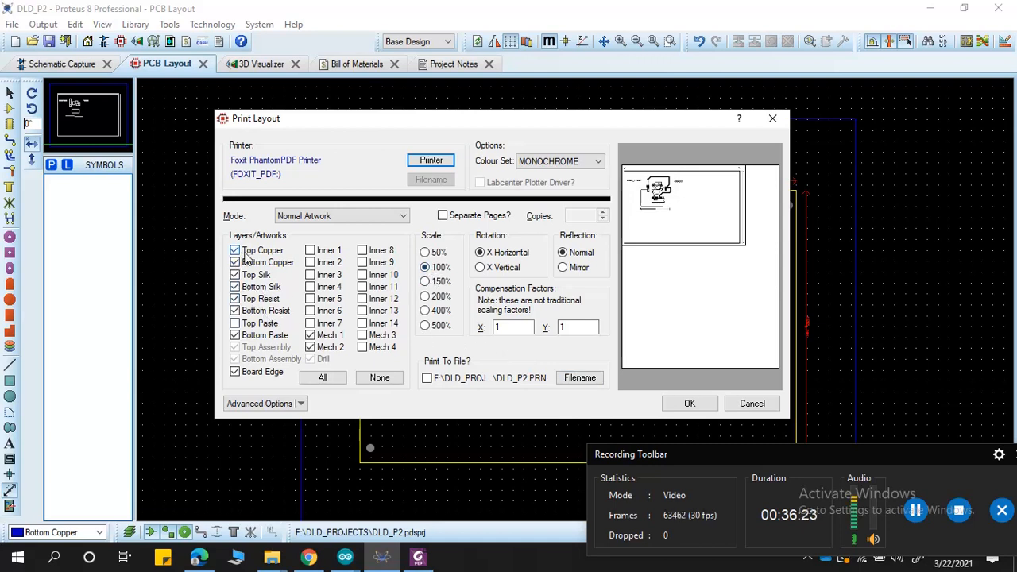
Step: Exclude the top copper, silk, resist and paste layers from printing, keeping only Bottom Copper, Mech 1, Mech 2 and Board Edge
key("Tab")
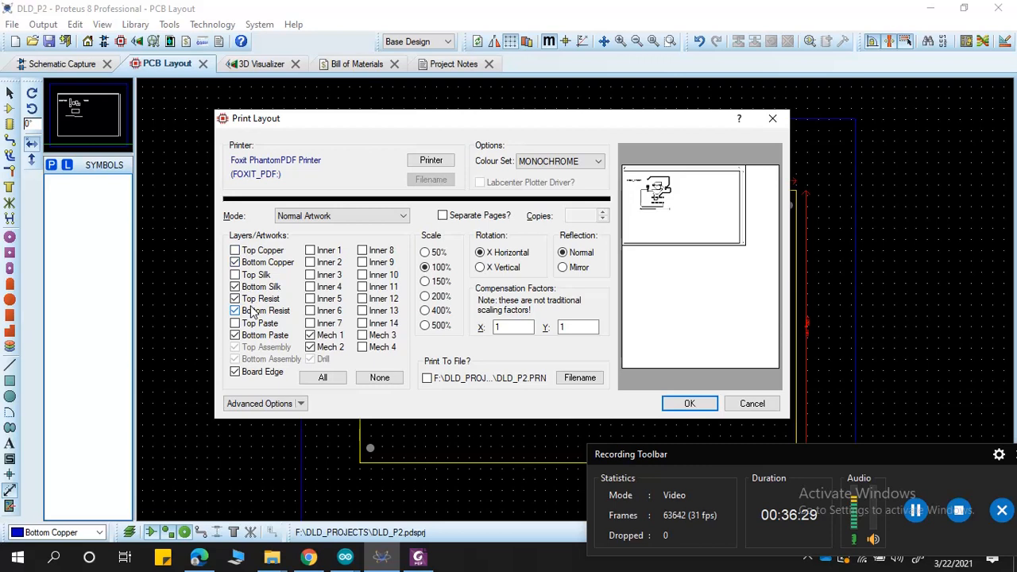
left_click(257, 288)
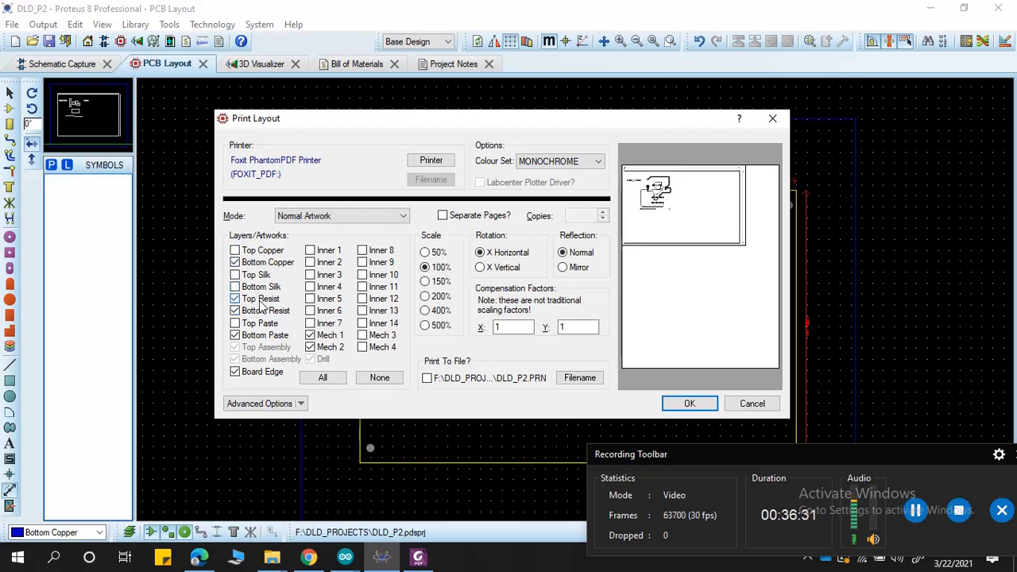
left_click(264, 314)
left_click(262, 337)
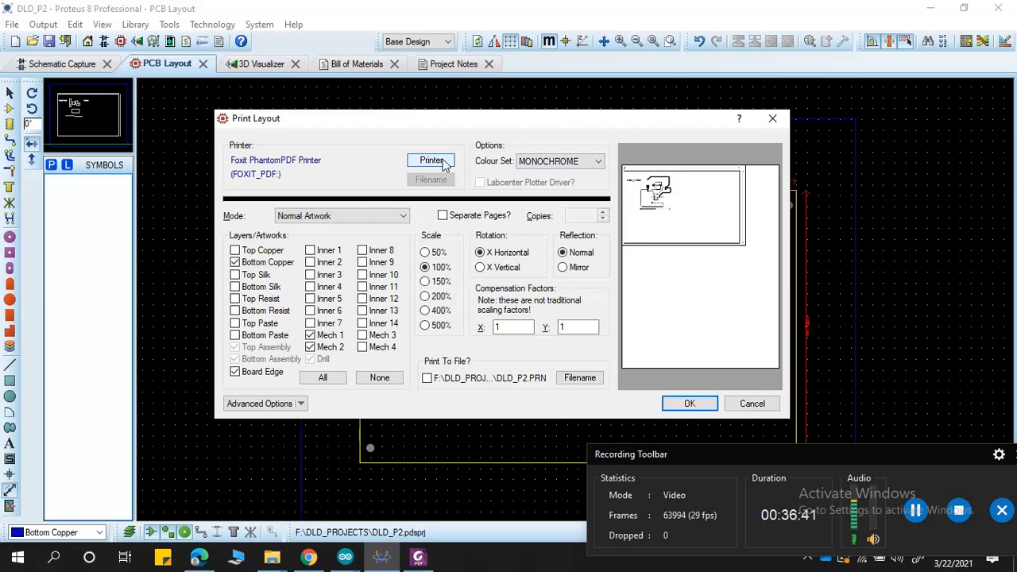
Step: Print the layout with the Foxit PhantomPDF Printer on Letter paper in portrait orientation at 100% scale
left_click(443, 163)
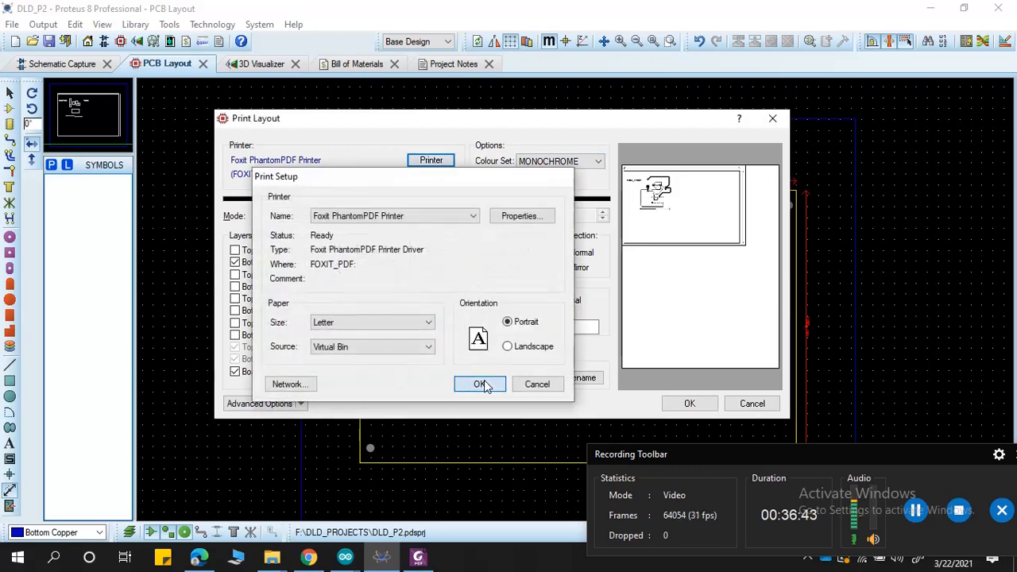
left_click(480, 385)
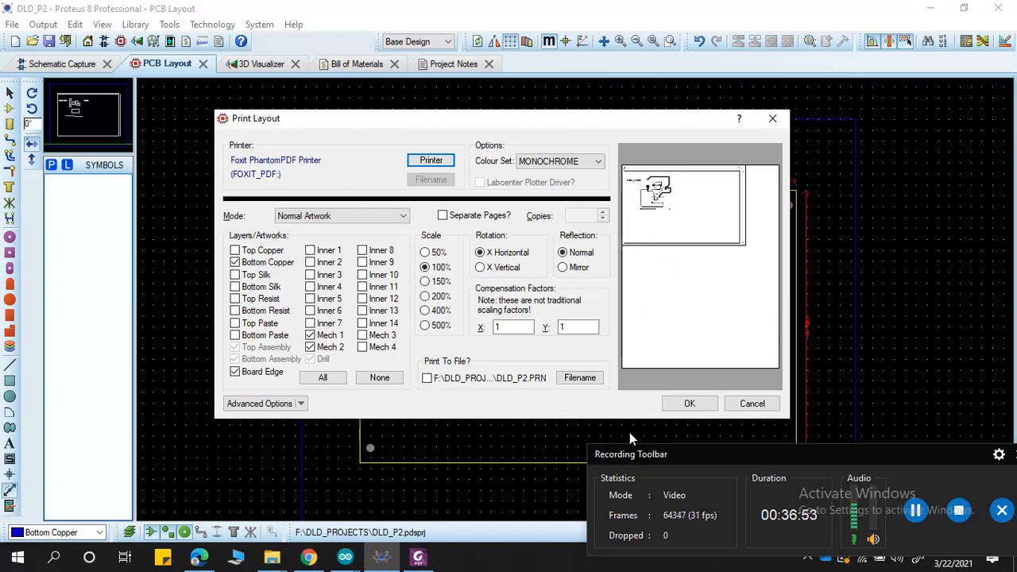
left_click(690, 402)
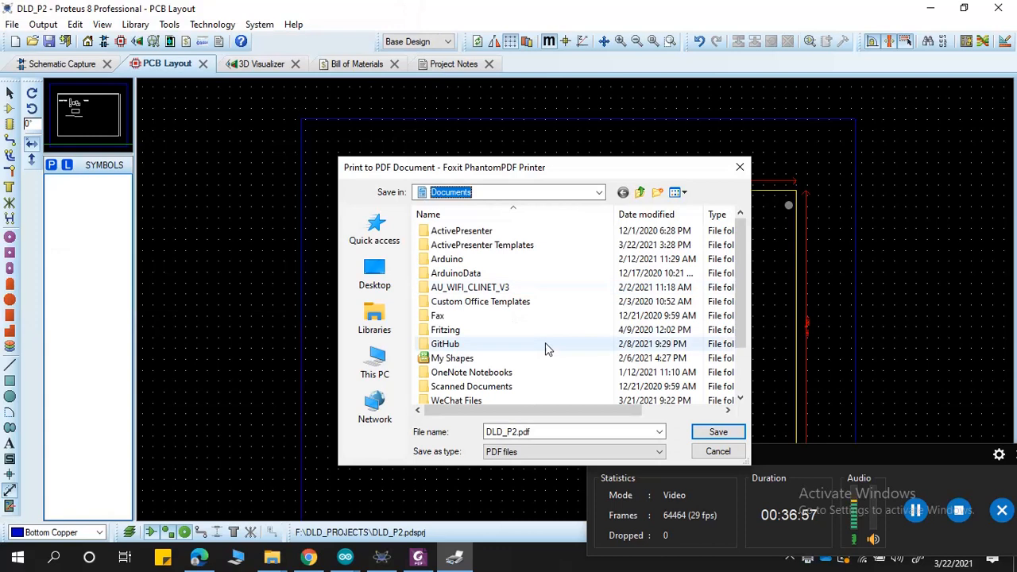
Step: Create a PRINT_DLD folder on the Desktop and save the printout in it as DLD_P2.pdf
left_click(381, 369)
scroll(483, 350, "down", 5)
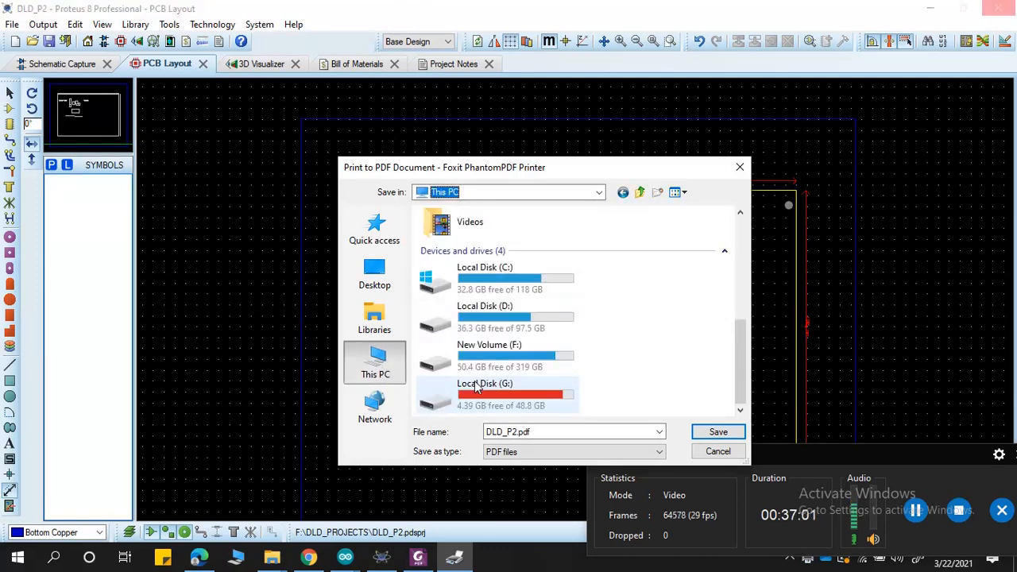
double_click(490, 320)
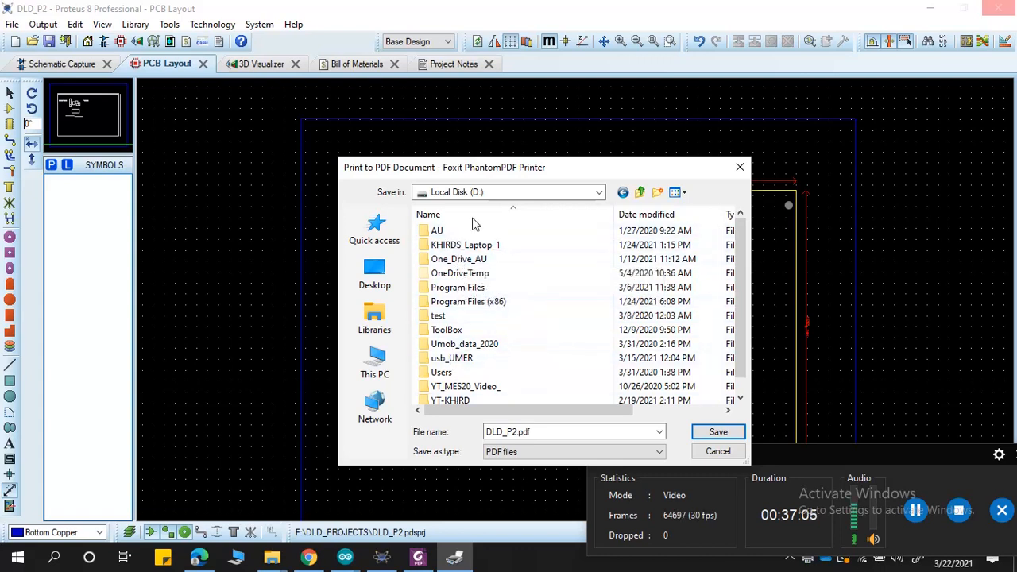
left_click(639, 194)
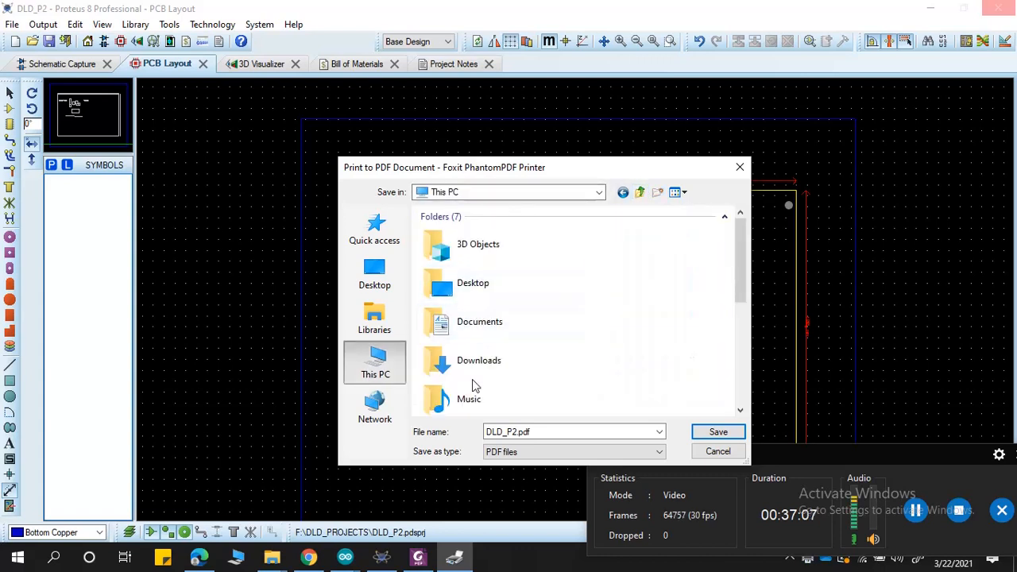
double_click(476, 280)
right_click(524, 375)
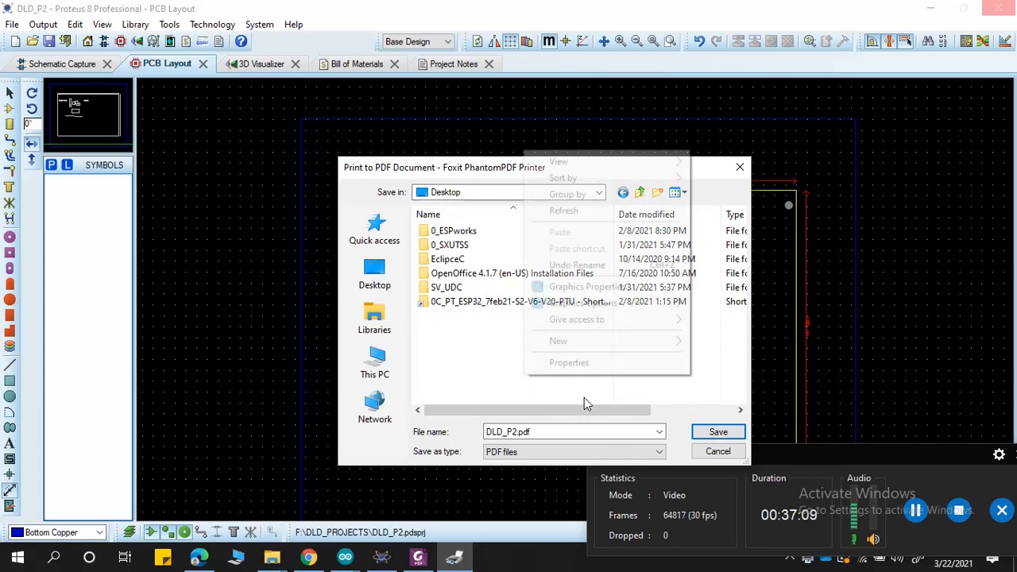
mouse_move(667, 340)
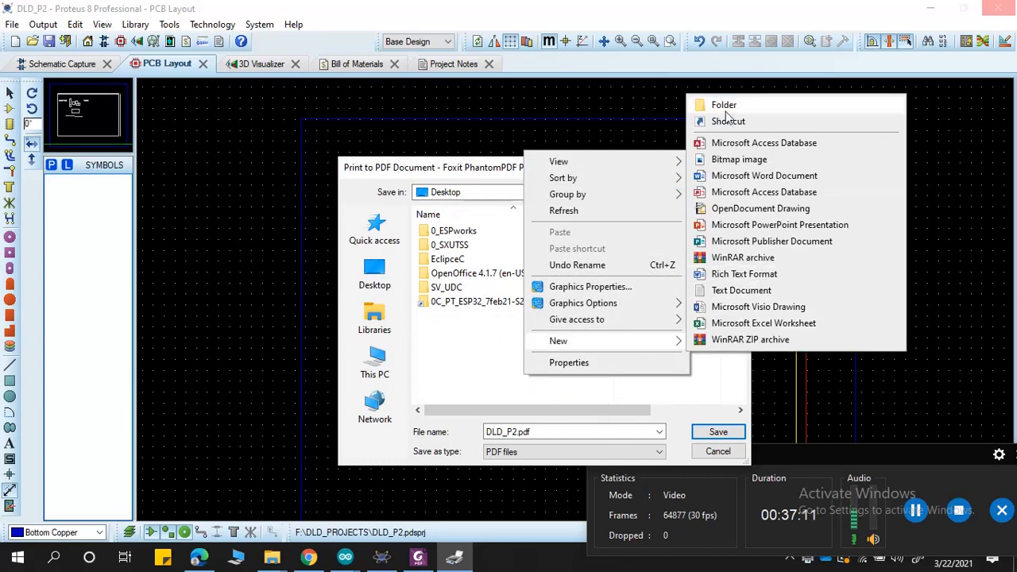
left_click(725, 106)
type("PRINT")
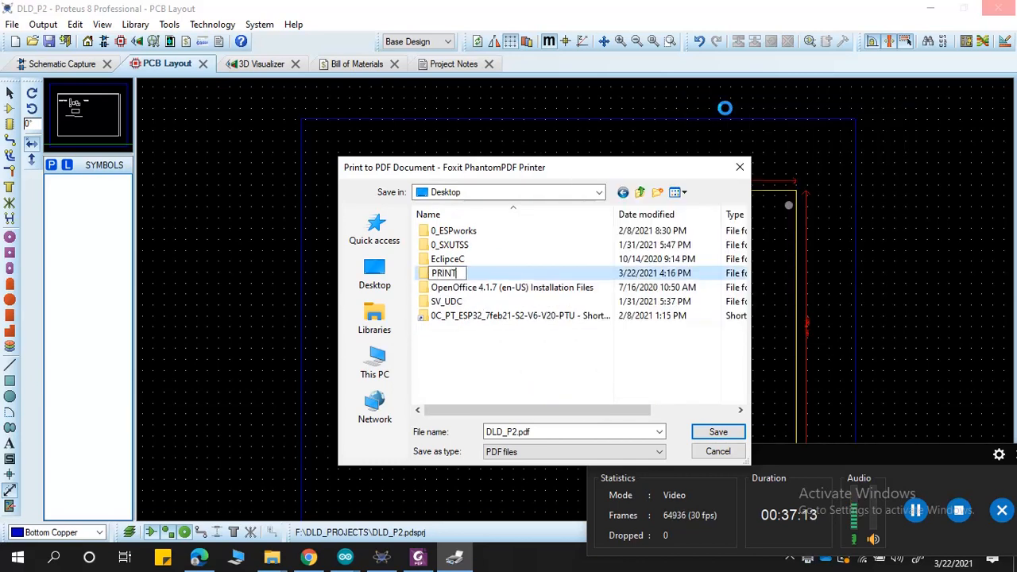
type("_DLD")
key("Return")
key("Return")
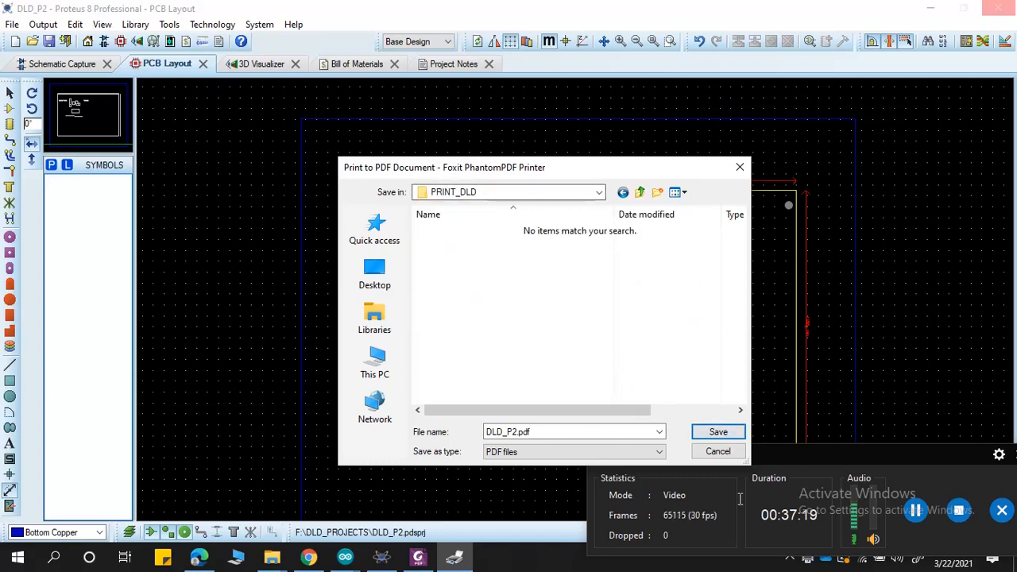
left_click(724, 433)
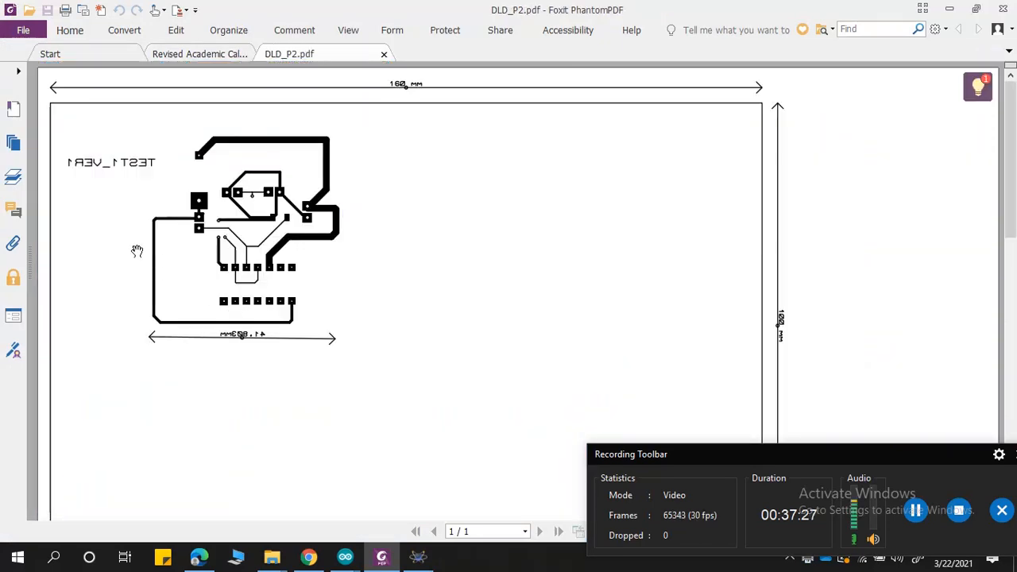
Step: Review the bottom copper artwork in the PDF, and compare it with the routed circuit in the Proteus PCB layout
scroll(205, 245, "up", 1)
scroll(205, 244, "down", 1)
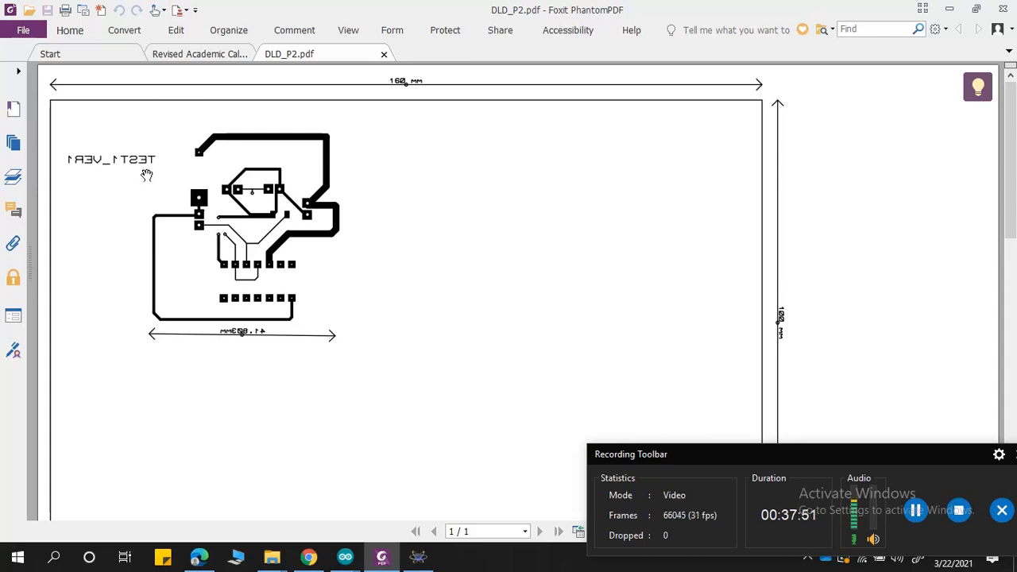
left_click(950, 9)
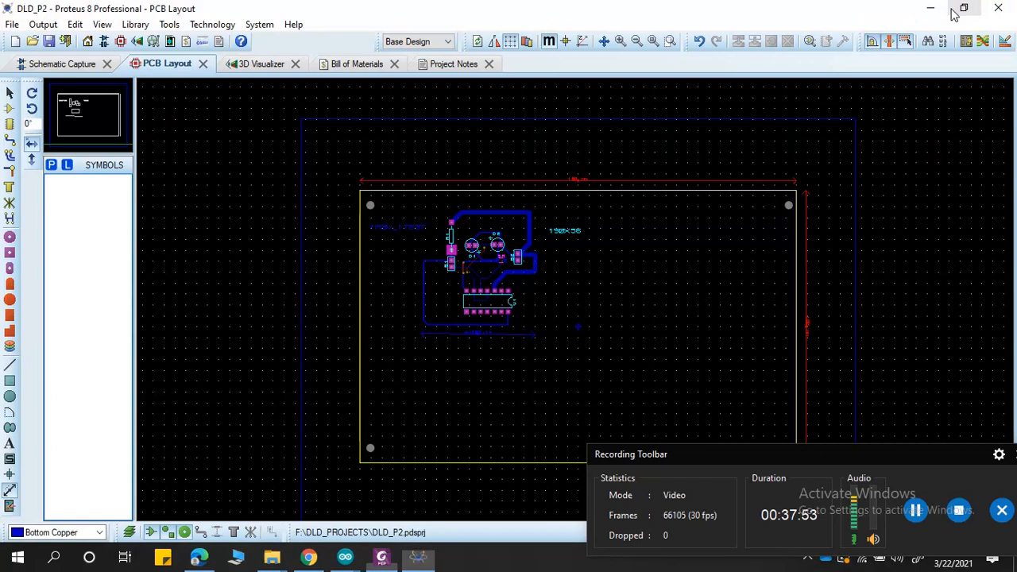
scroll(577, 294, "up", 1)
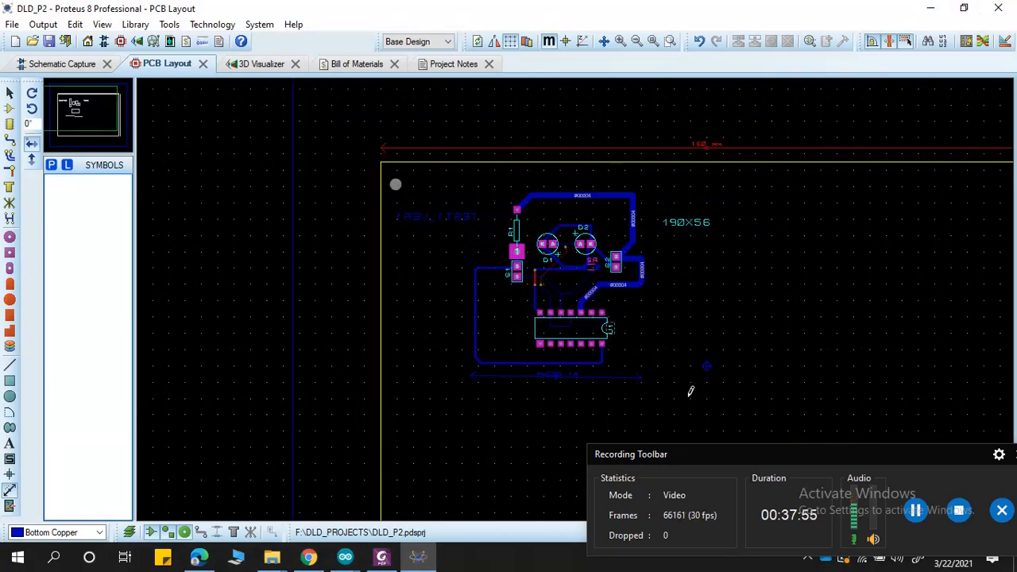
scroll(690, 391, "down", 2)
scroll(662, 331, "up", 2)
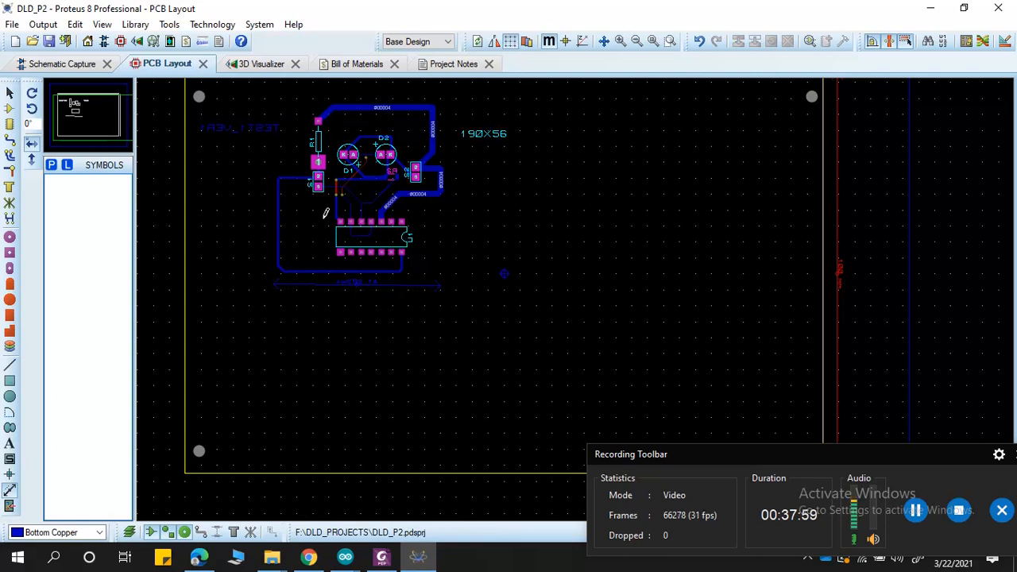
scroll(325, 213, "up", 1)
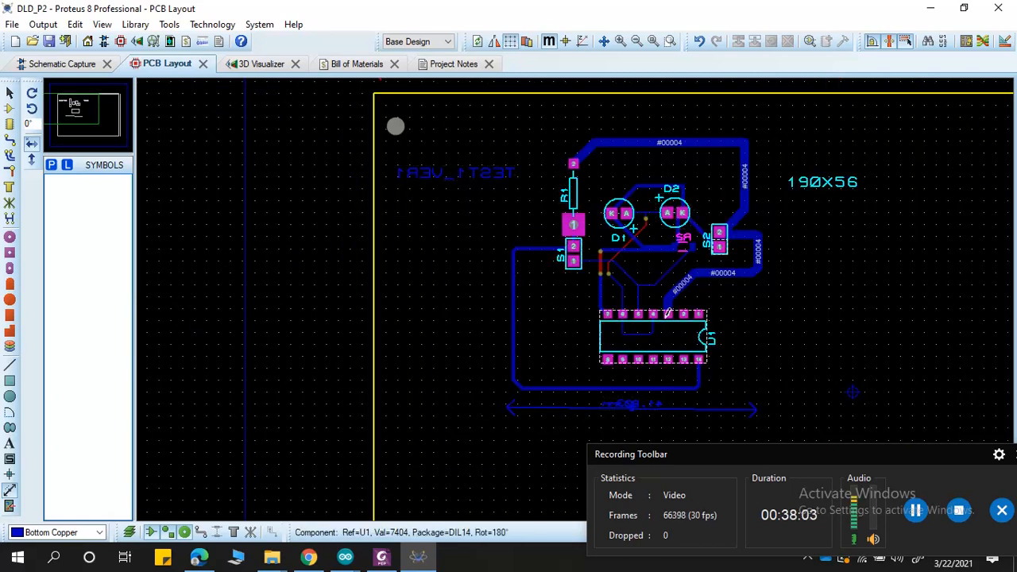
Step: Change the two GND jumper vias and the via between D1 and D2 to the V60 style
scroll(668, 315, "up", 2)
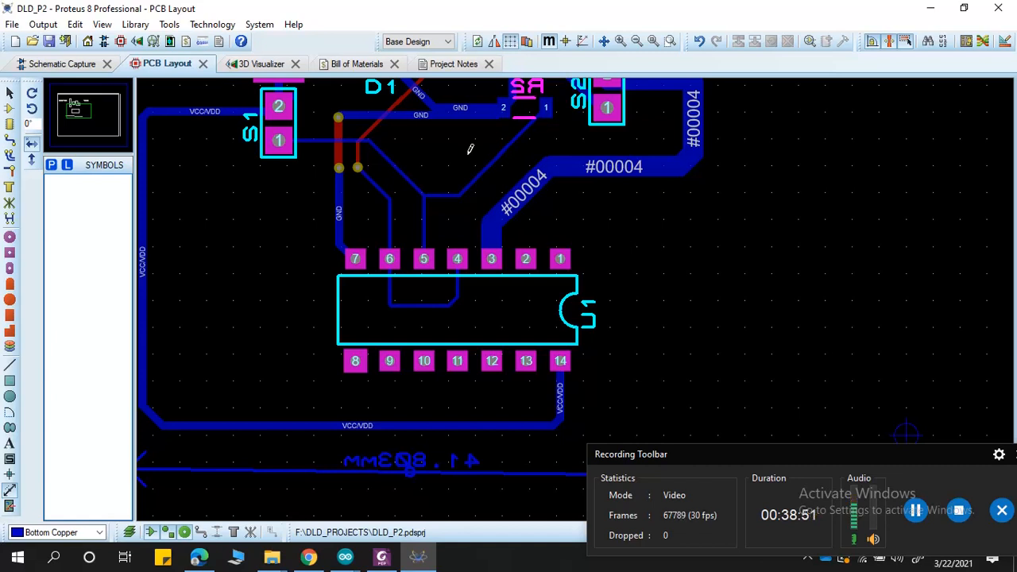
scroll(575, 290, "down", 2)
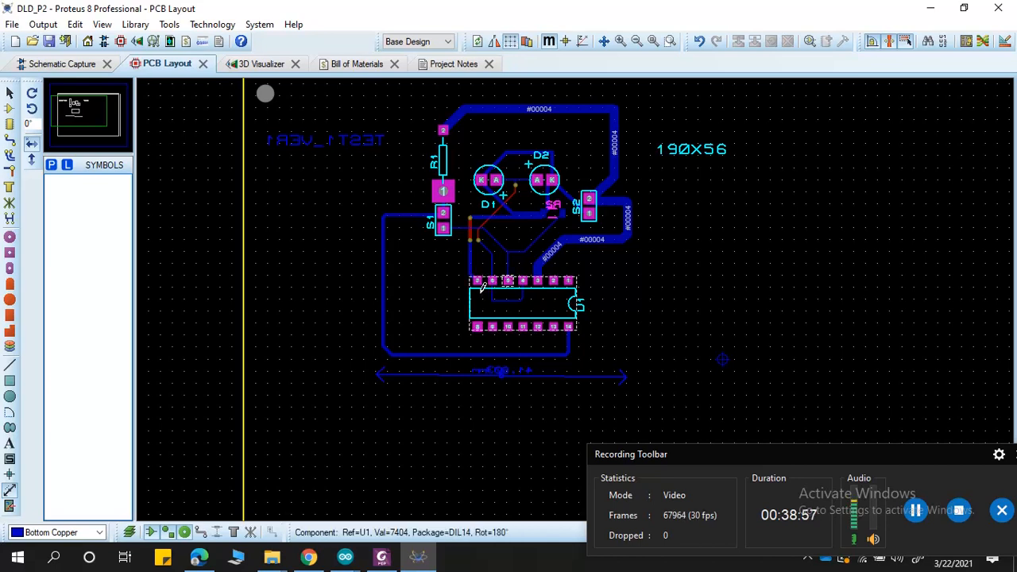
scroll(578, 294, "up", 2)
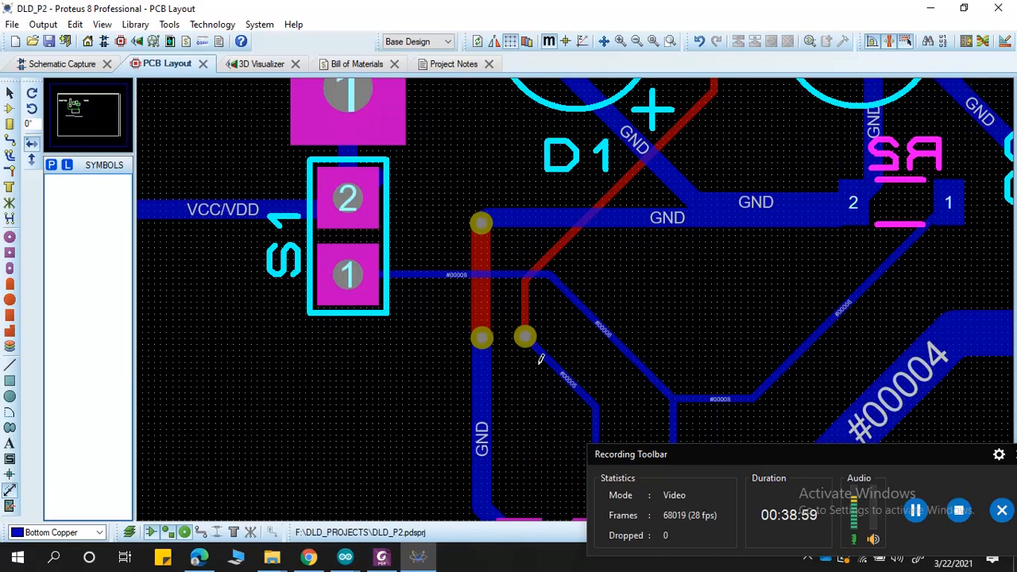
left_click(11, 173)
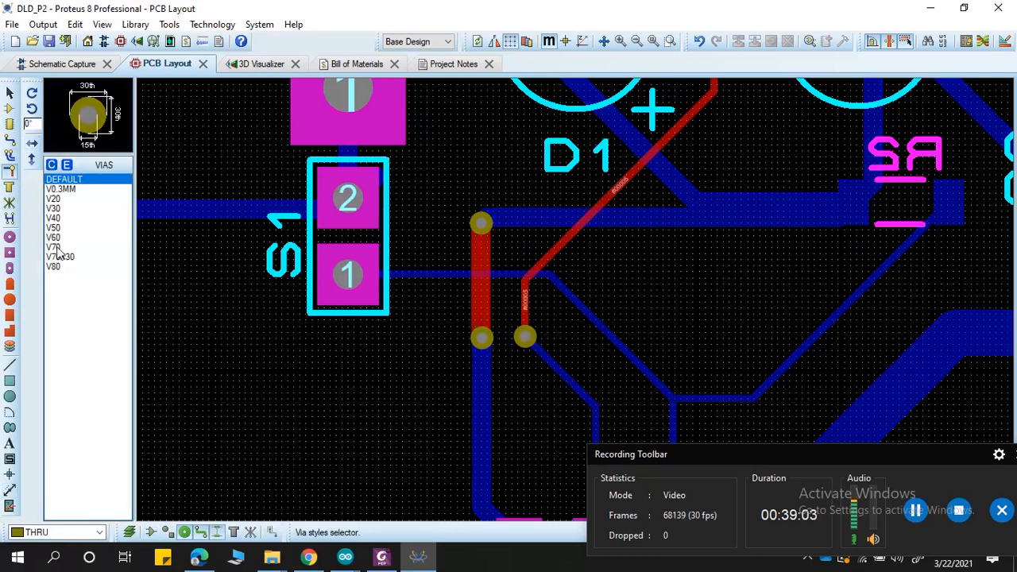
left_click(57, 239)
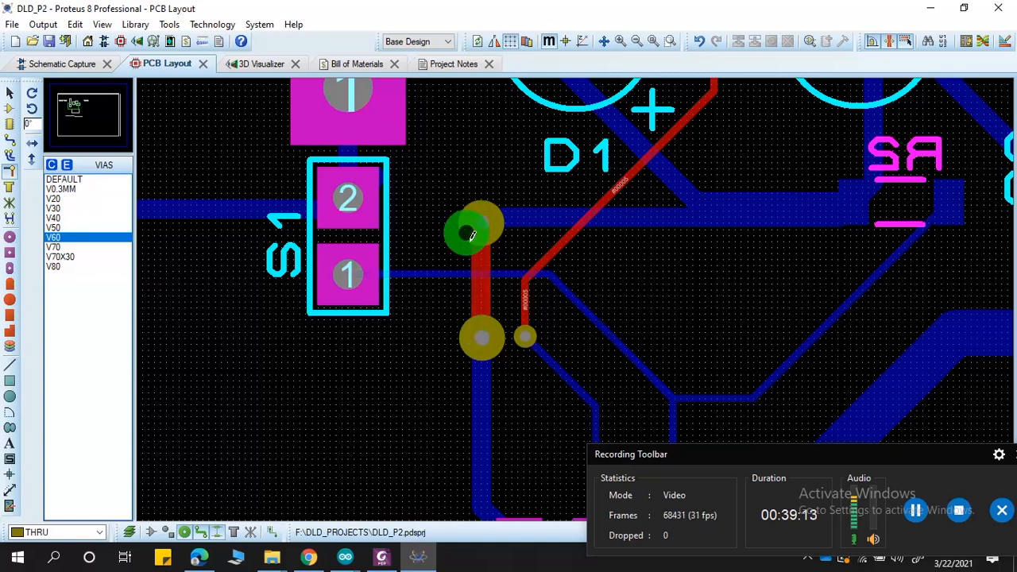
scroll(667, 231, "down", 2)
scroll(638, 208, "up", 2)
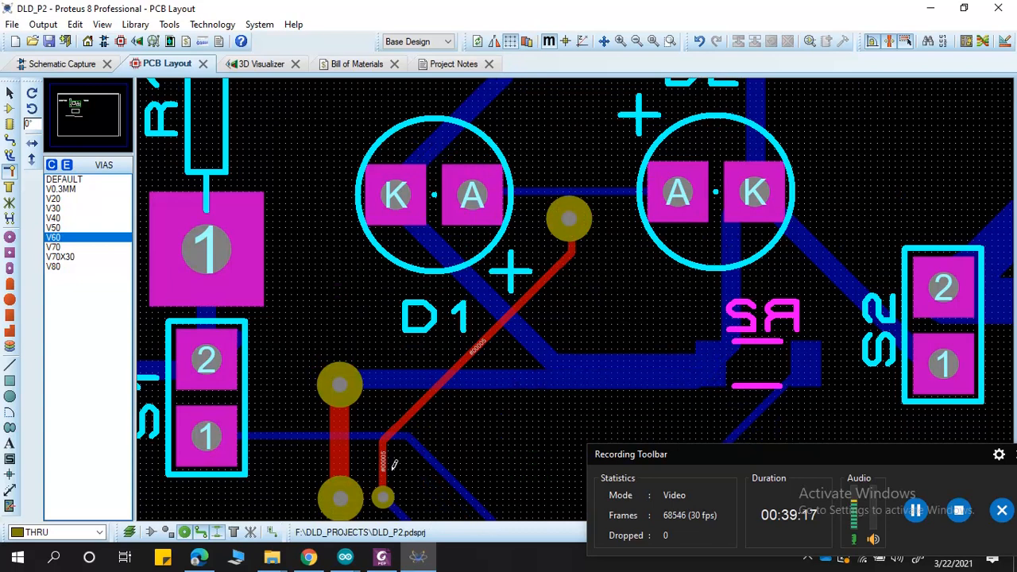
scroll(575, 288, "down", 2)
scroll(426, 467, "up", 2)
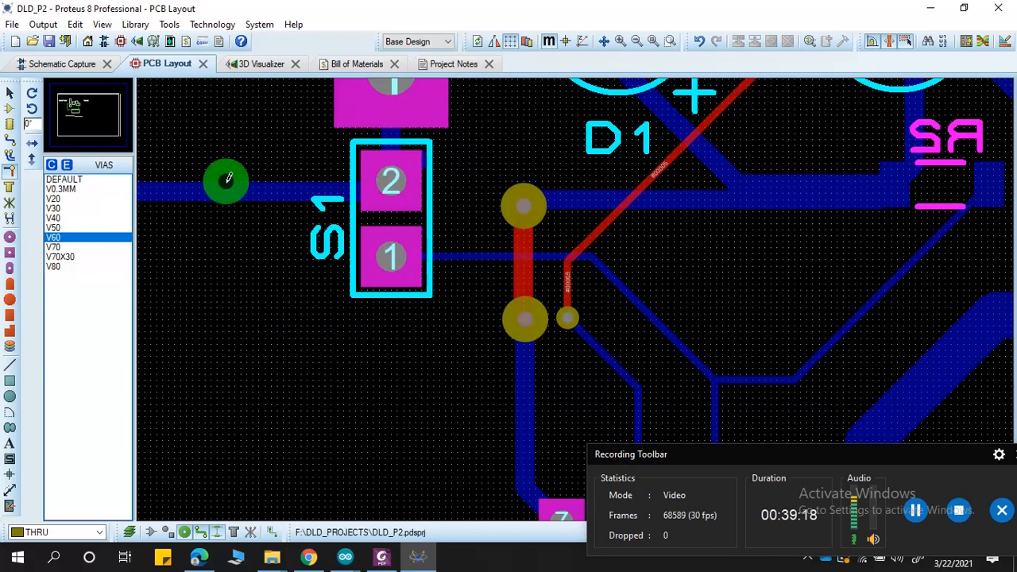
Step: Move the remaining small via, with its attached tracks, farther from the two GND jumper vias
left_click(10, 93)
left_click_drag(576, 366, 566, 316)
left_click_drag(620, 344, 614, 343)
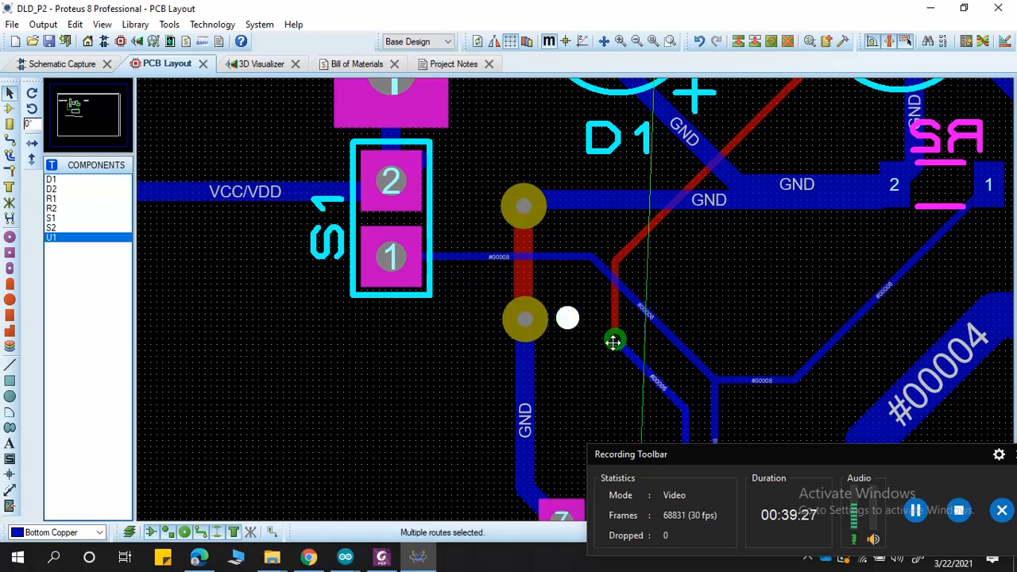
left_click(614, 339)
double_click(614, 339)
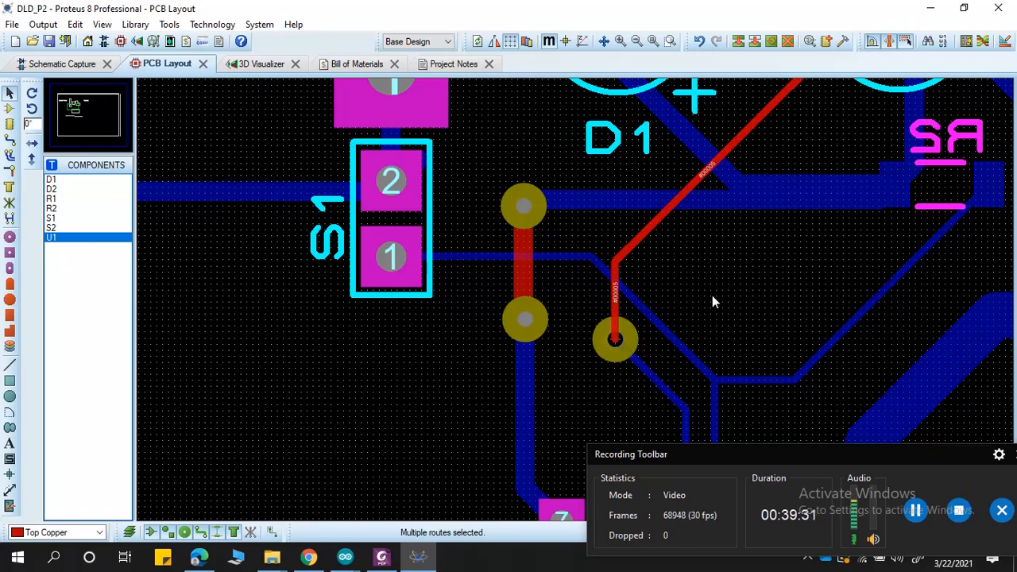
Step: Inspect the edited vias and component placement in the board's 3D view
scroll(612, 295, "down", 4)
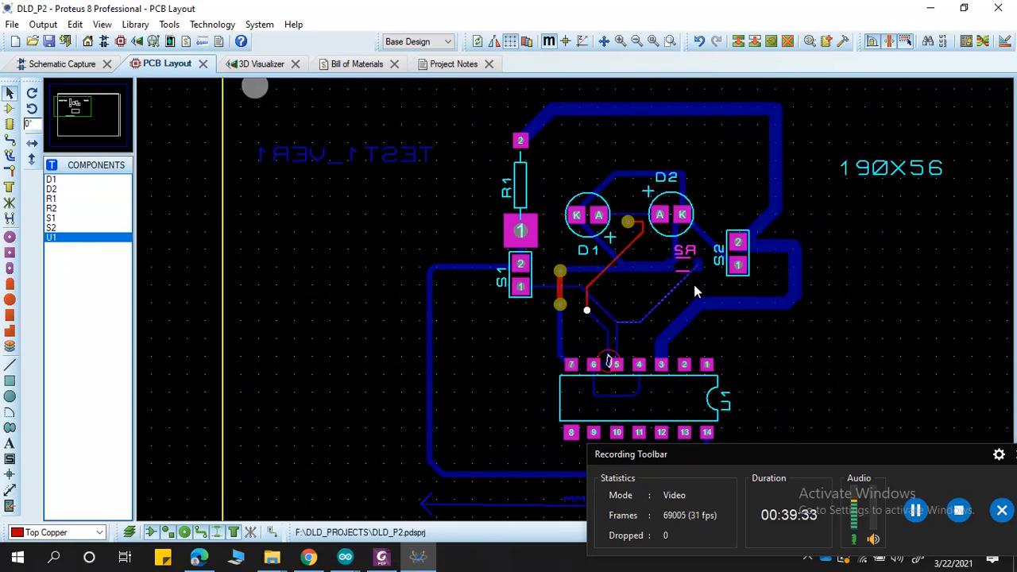
scroll(556, 290, "down", 2)
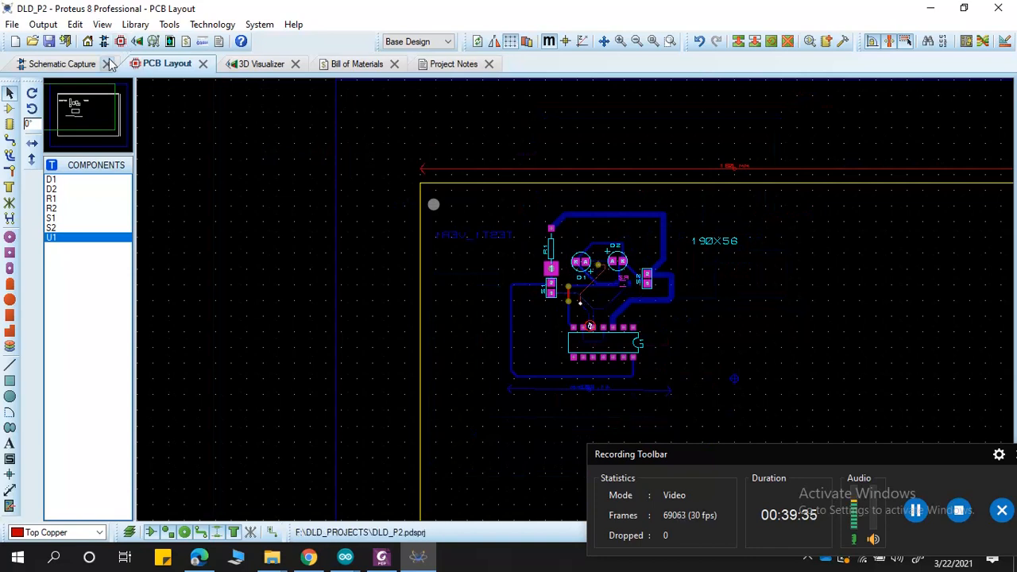
left_click(256, 63)
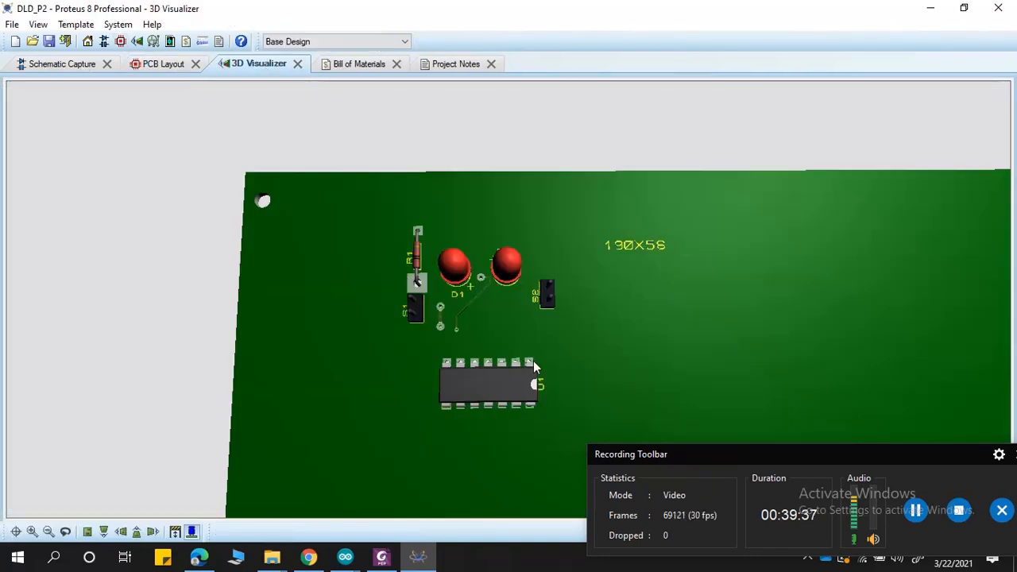
scroll(503, 333, "down", 1)
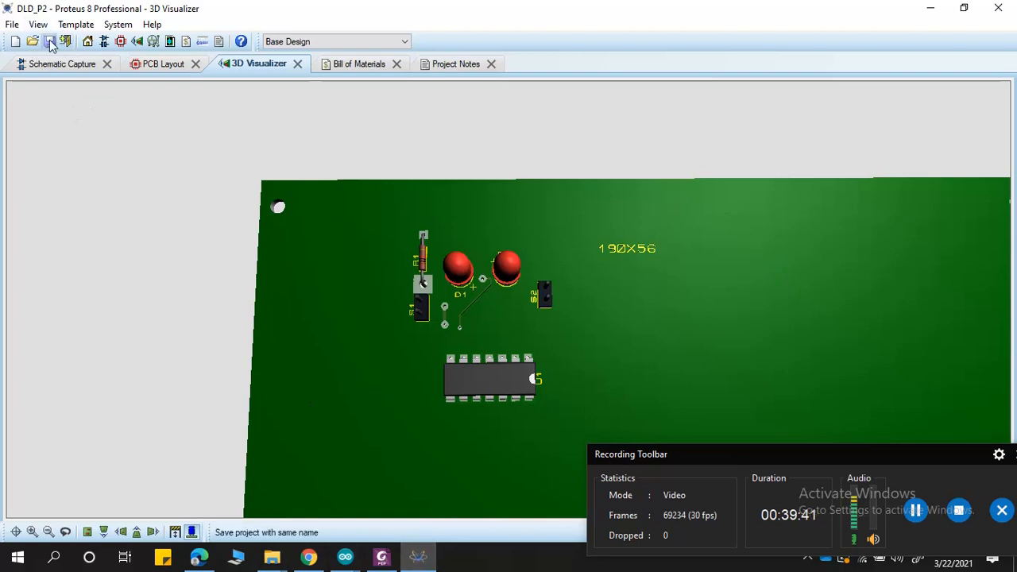
Step: Open the recent project P1_DLD_intro and show its logic gate schematic
left_click(11, 24)
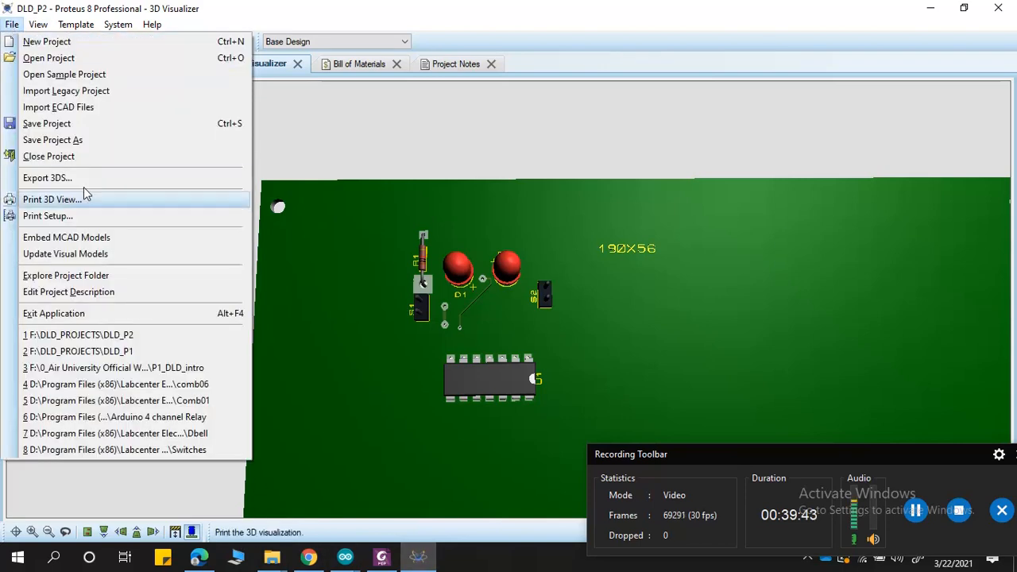
left_click(155, 367)
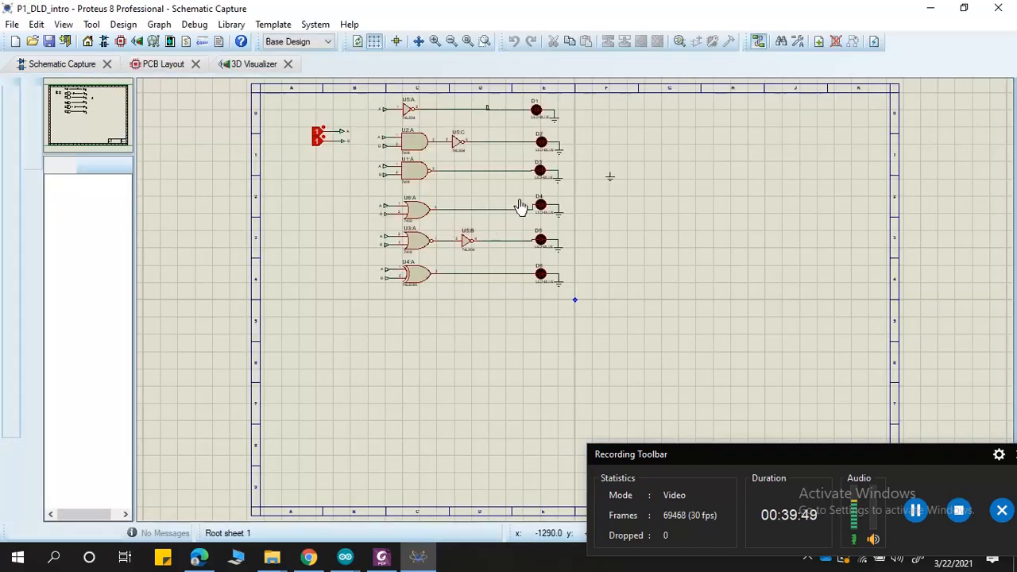
scroll(576, 308, "up", 1)
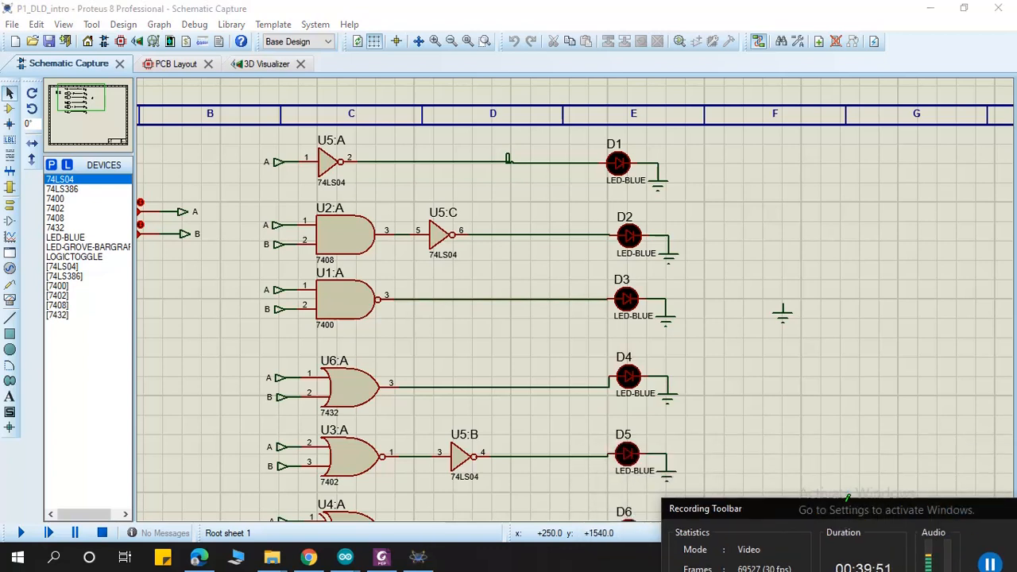
scroll(658, 487, "down", 1)
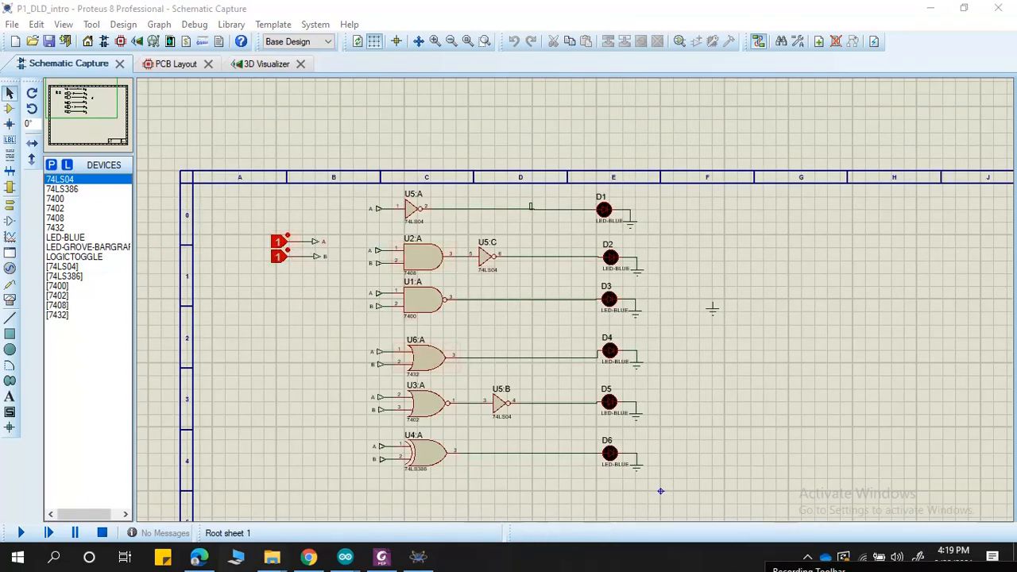
Step: Simulate the logic gate circuit, switching inputs A and B to 0 and back to 1 to test the LED outputs
left_click(21, 532)
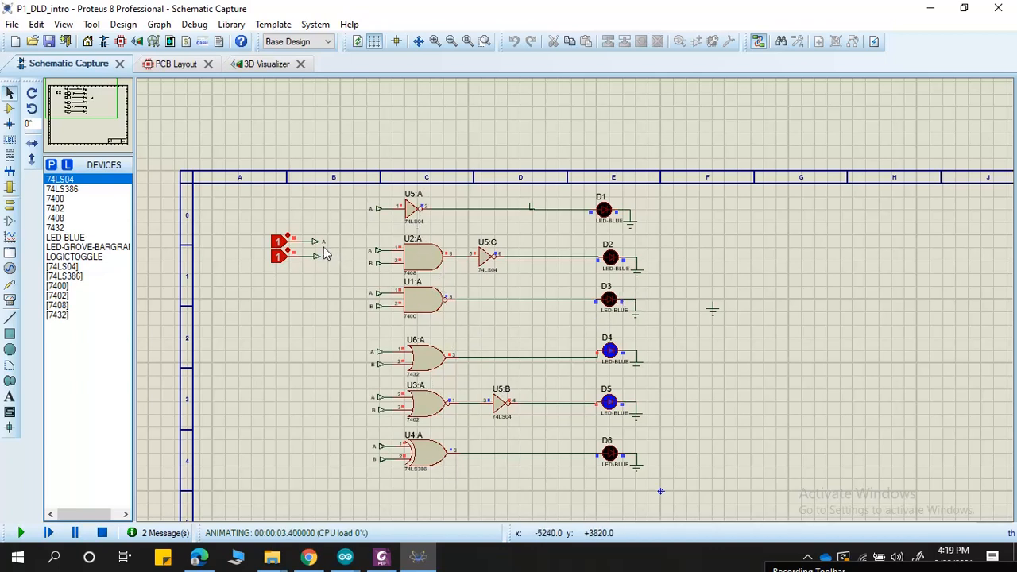
left_click(279, 257)
left_click(282, 258)
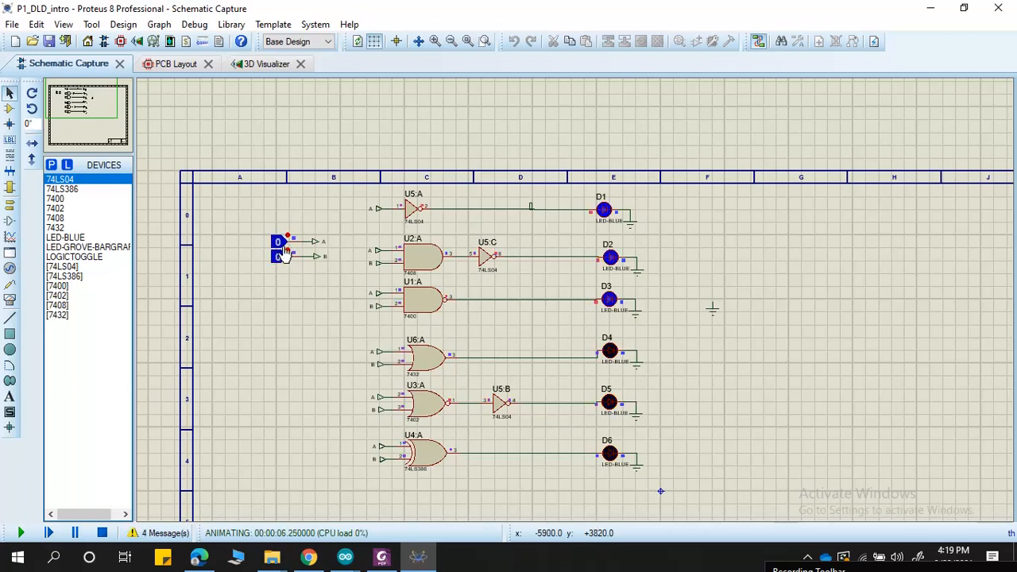
left_click(282, 257)
left_click(288, 243)
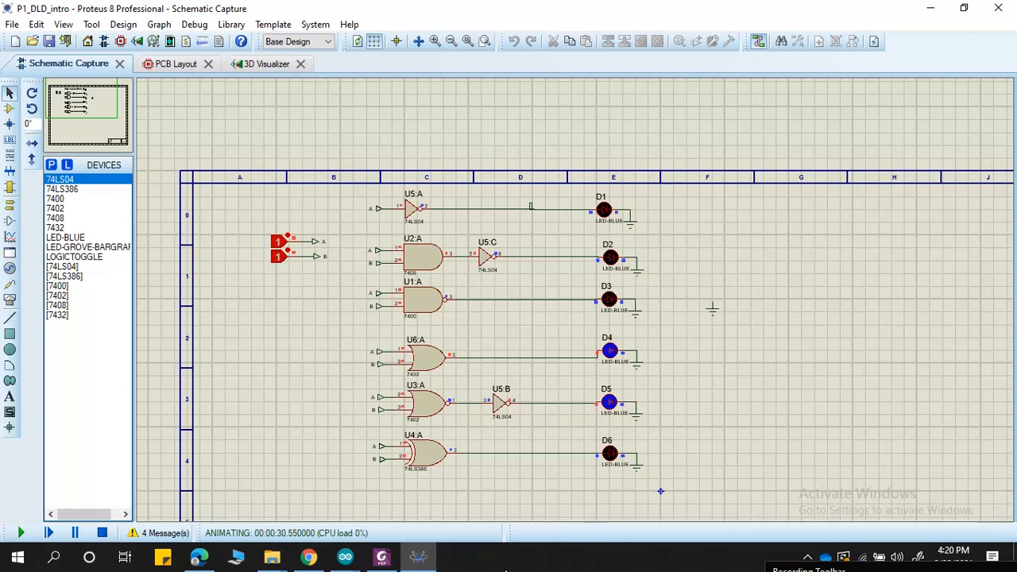
left_click(824, 551)
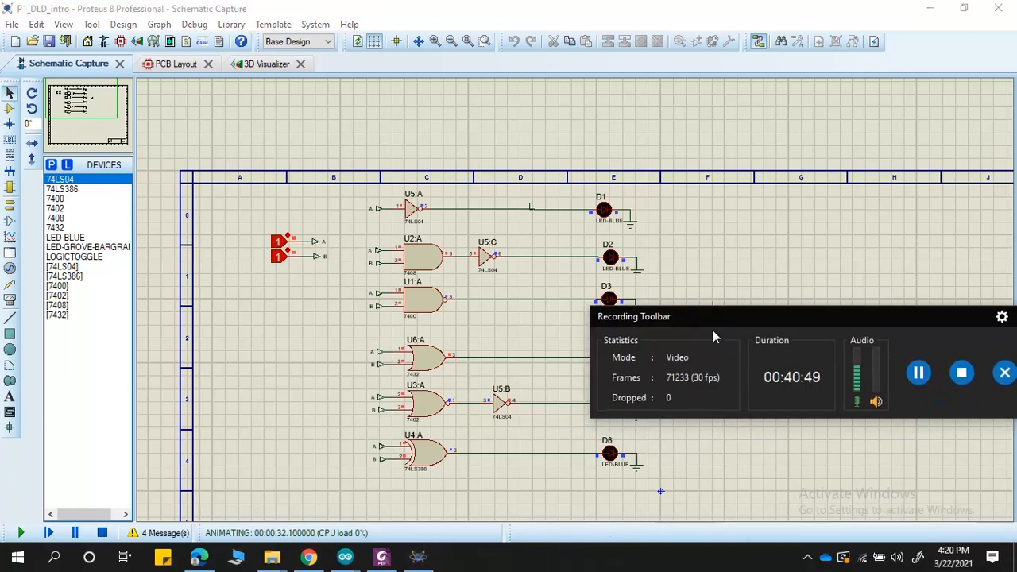